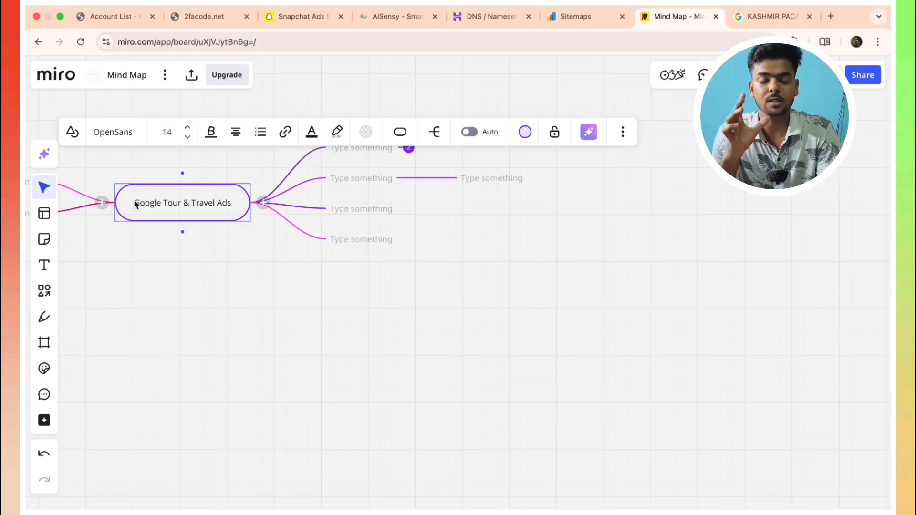
Step: Label the uppermost empty branch of the Google Tour & Travel Ads node "Landing Page - Wordpress & Html"
{"action": "scroll", "coordinate": [157, 157], "scroll_direction": "up", "scroll_amount": 2}
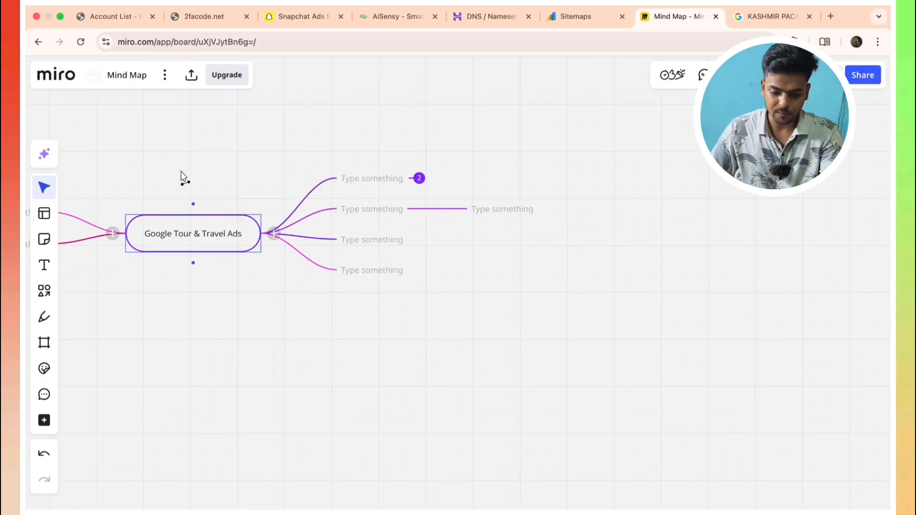
{"action": "left_click", "coordinate": [206, 236]}
{"action": "left_click", "coordinate": [362, 181]}
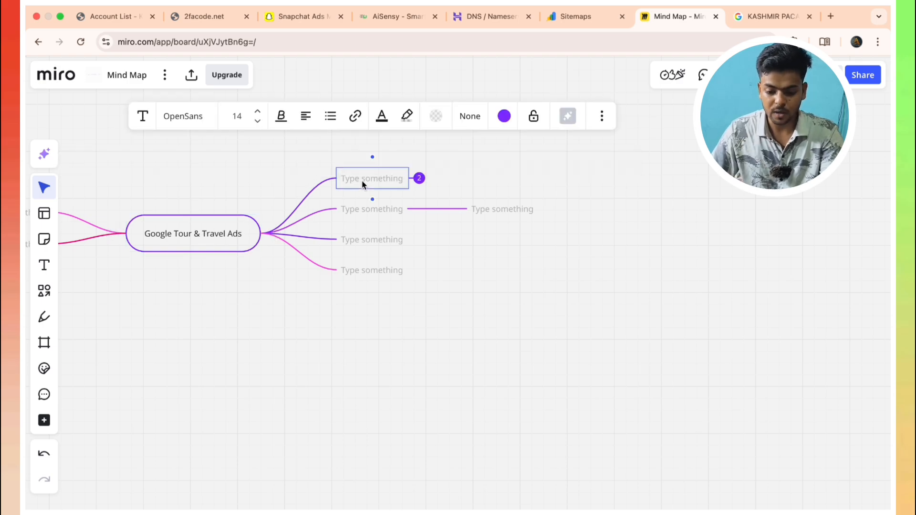
{"action": "double_click", "coordinate": [362, 184]}
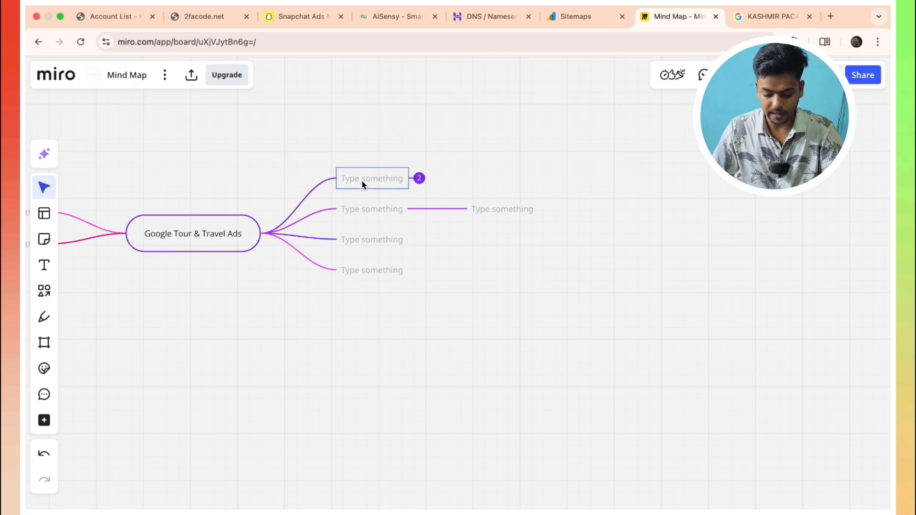
{"action": "type", "text": "Landing Pa"}
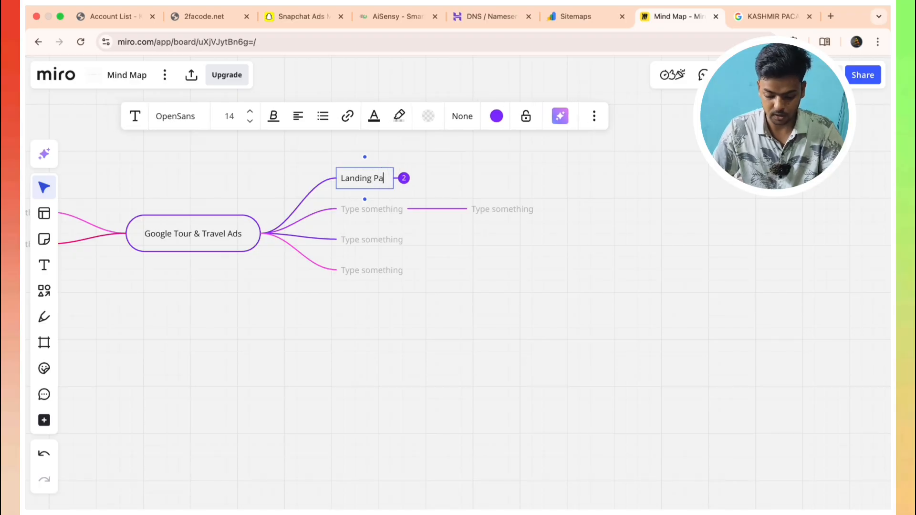
{"action": "type", "text": "ge - W"}
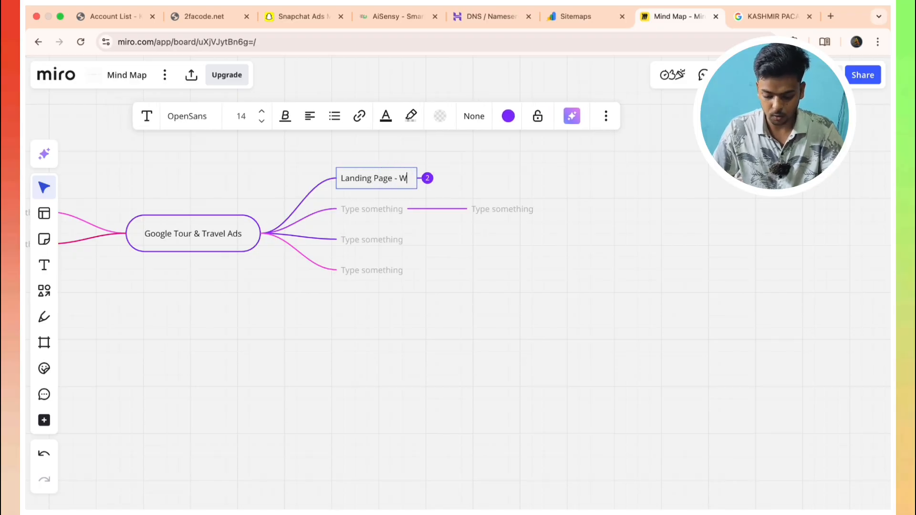
{"action": "type", "text": "ordpress"}
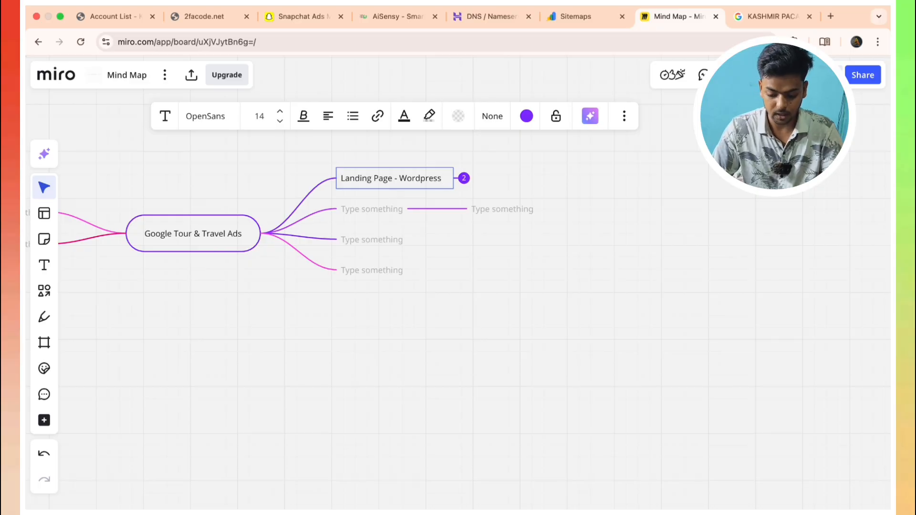
{"action": "type", "text": " & Html"}
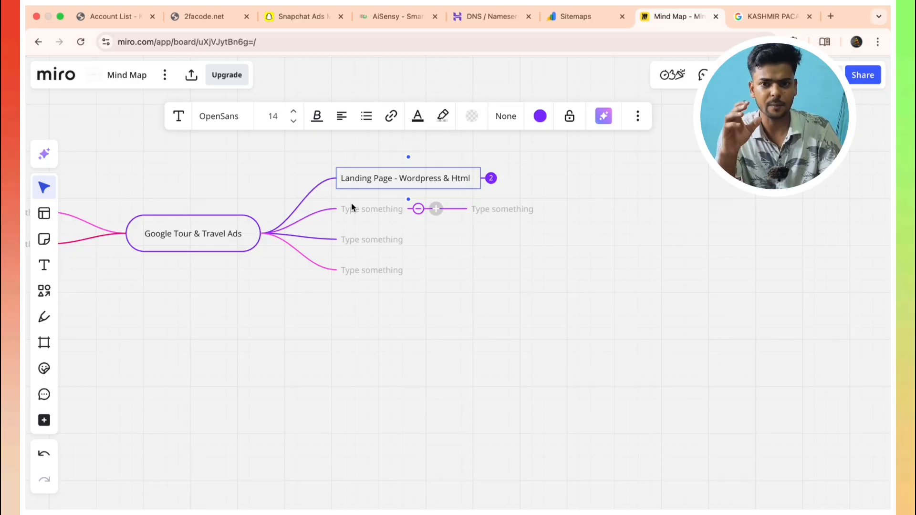
Step: Append the range "3k-5k" to the end of the Landing Page branch text
{"action": "type", "text": "3k"}
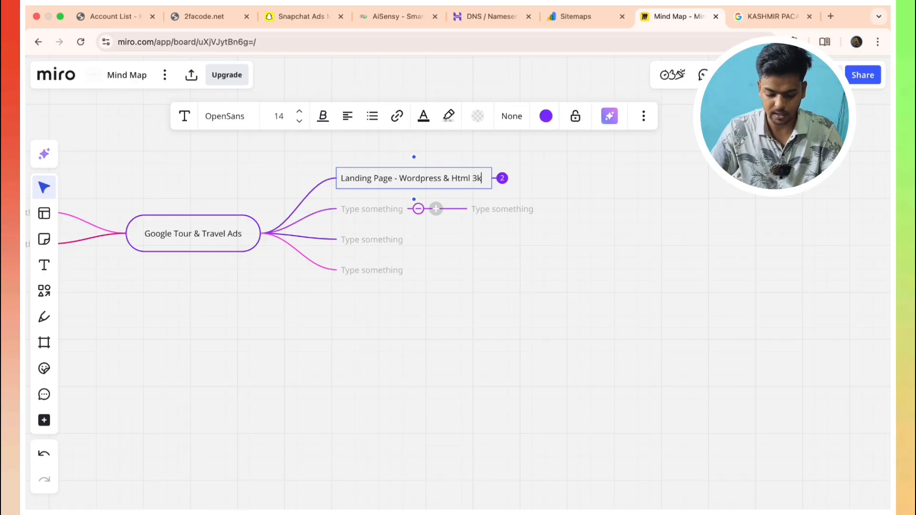
{"action": "type", "text": "-4"}
{"action": "key", "text": "BackSpace"}
{"action": "type", "text": "5k"}
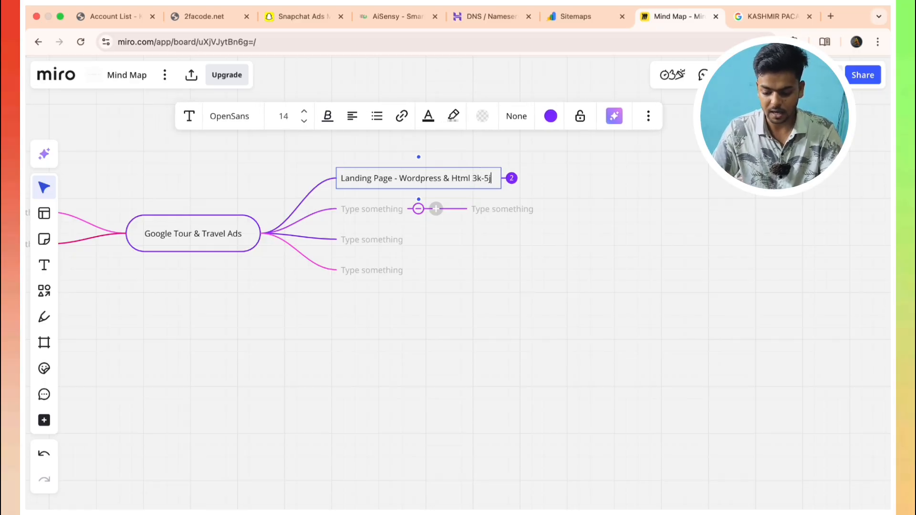
{"action": "key", "text": "BackSpace"}
{"action": "type", "text": "k"}
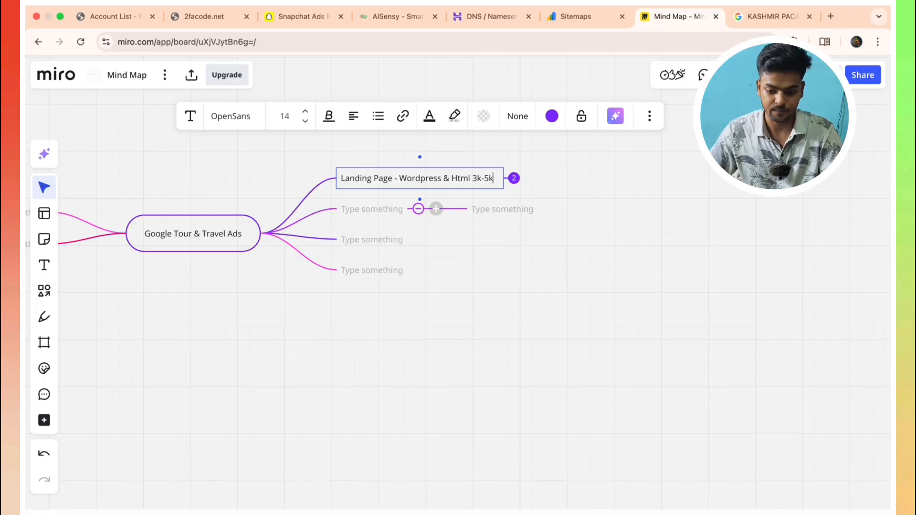
Step: Label the second branch, directly below the Landing Page branch, "Keyword -"
{"action": "left_click", "coordinate": [360, 210]}
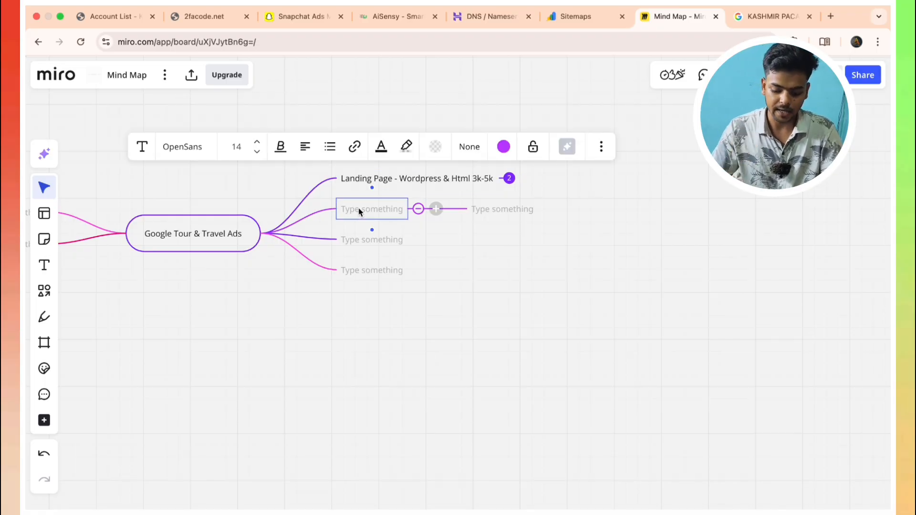
{"action": "type", "text": "Keyword"}
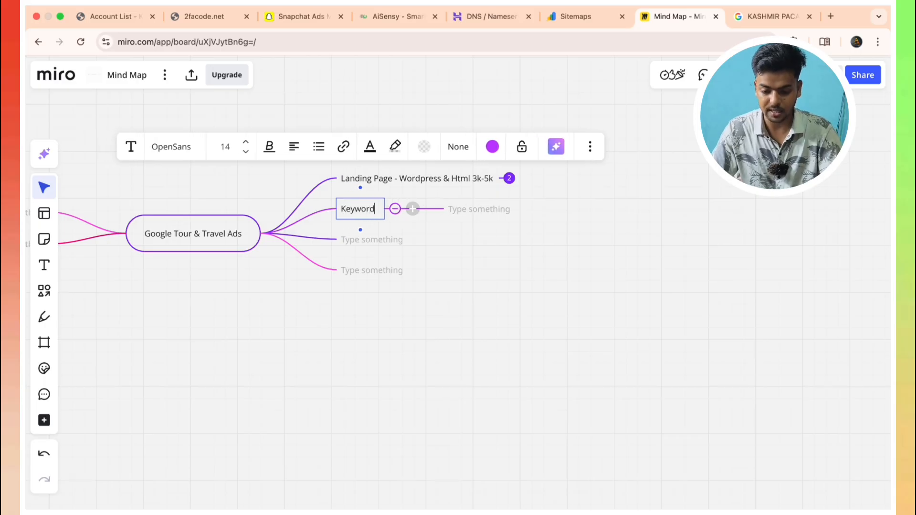
{"action": "type", "text": " -"}
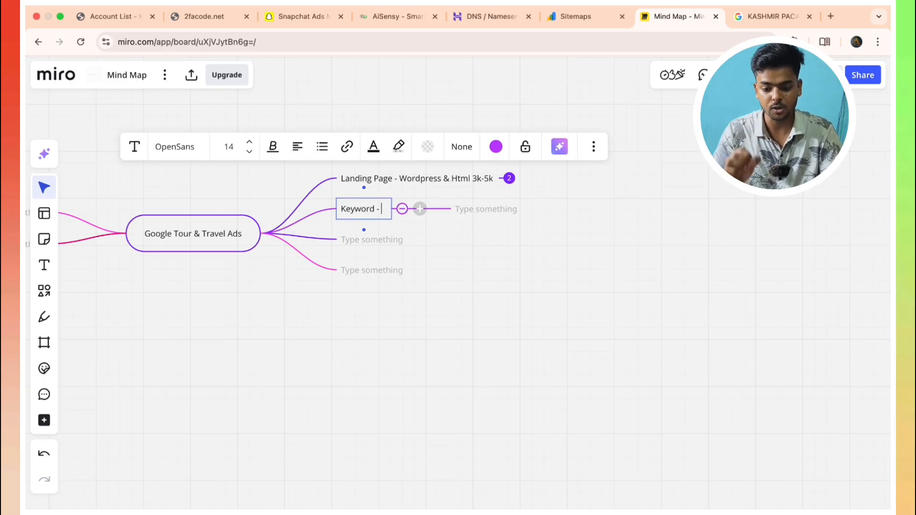
Step: Add another child node to the Keyword branch and label its two children "Chat Gpt" and "Keyword Planner"
{"action": "left_click", "coordinate": [419, 209]}
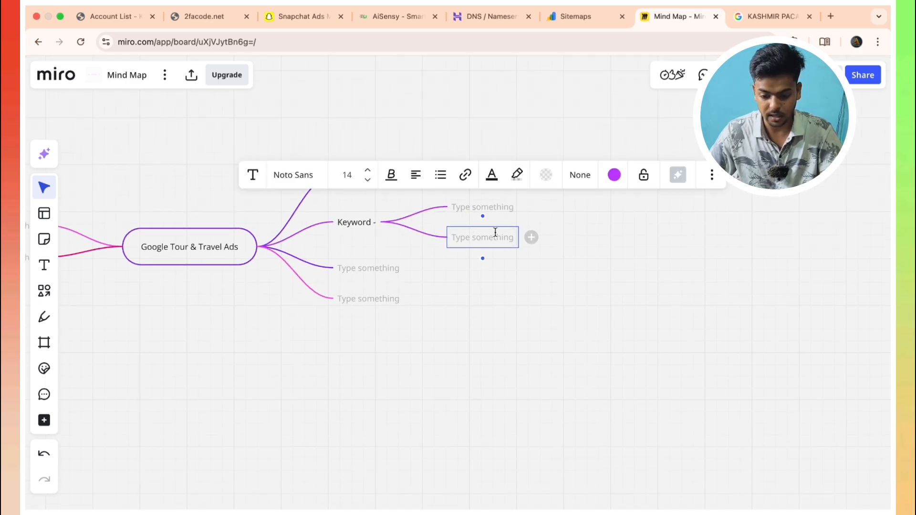
{"action": "type", "text": "Ke"}
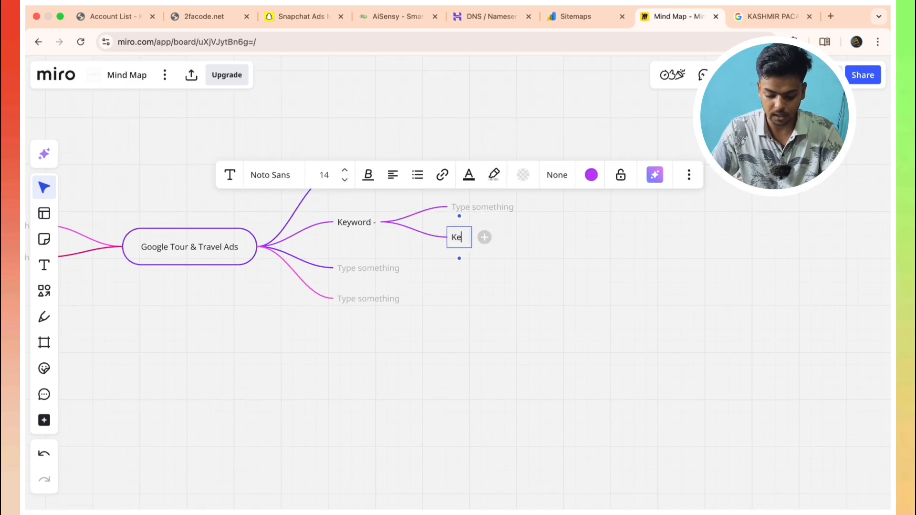
{"action": "type", "text": "yword Planner"}
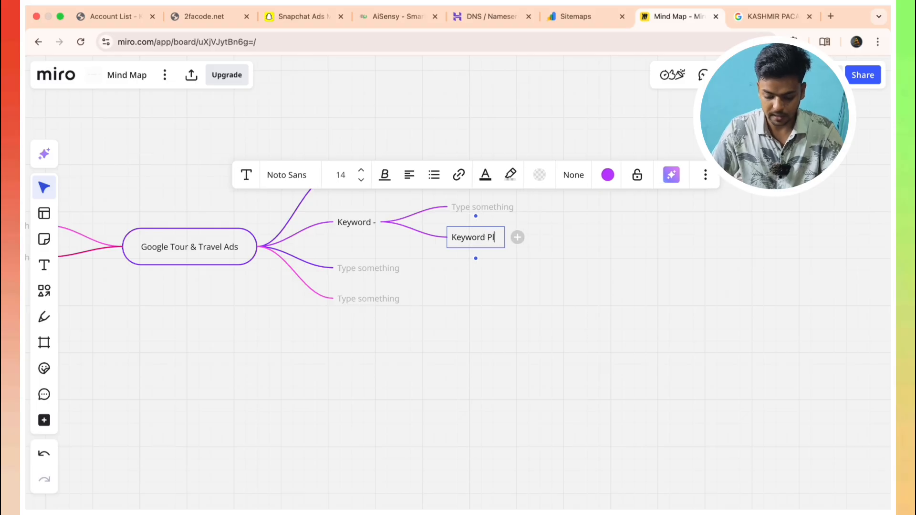
{"action": "left_click", "coordinate": [472, 207]}
{"action": "type", "text": "Chat Gpt"}
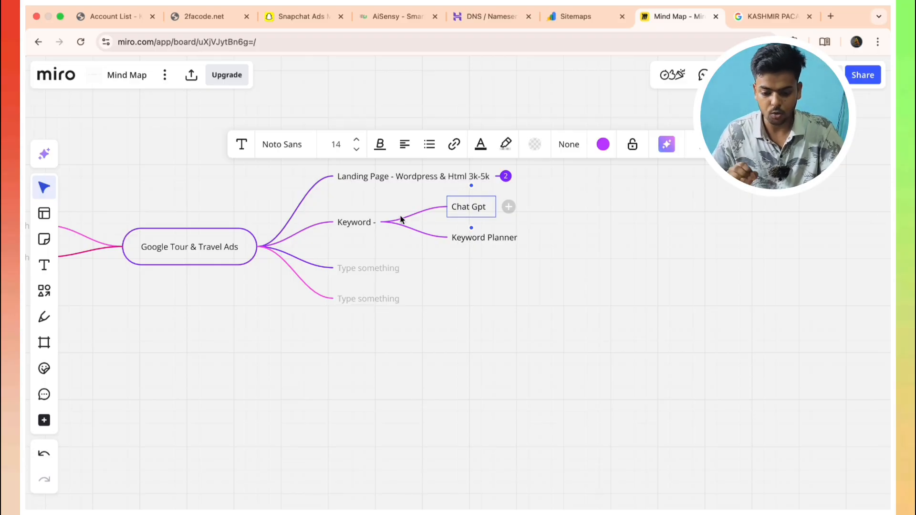
Step: Label the third branch of the central node "Compititor -"
{"action": "left_click", "coordinate": [373, 269]}
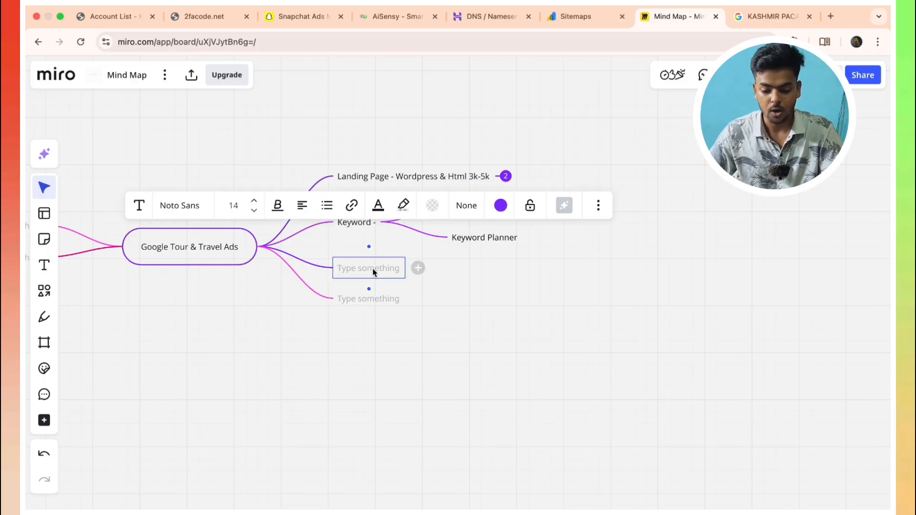
{"action": "type", "text": "Com"}
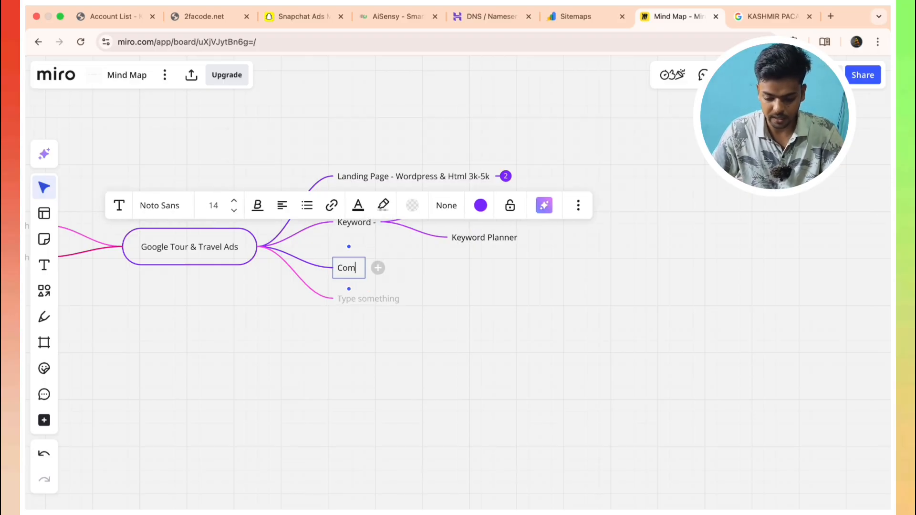
{"action": "type", "text": "pit"}
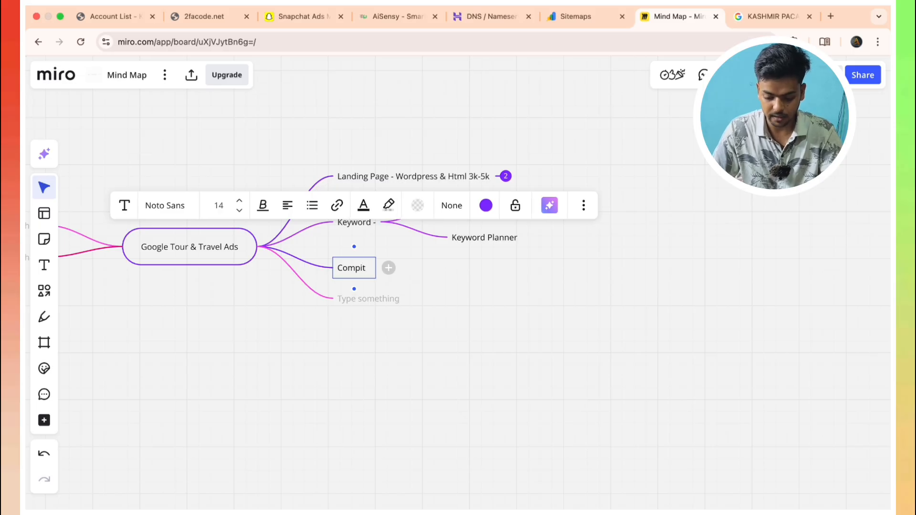
{"action": "type", "text": "itor -"}
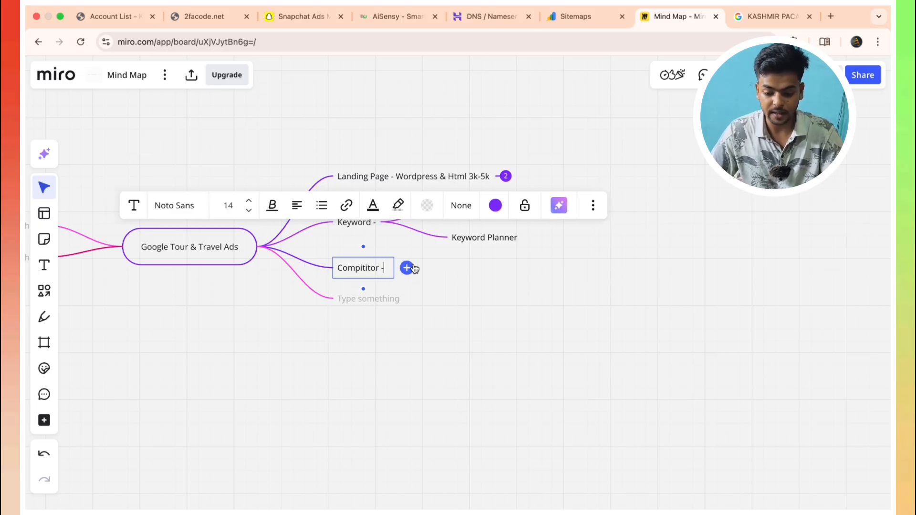
Step: Add a child node with the text "Ads copy" to the Compititor branch
{"action": "left_click", "coordinate": [405, 268]}
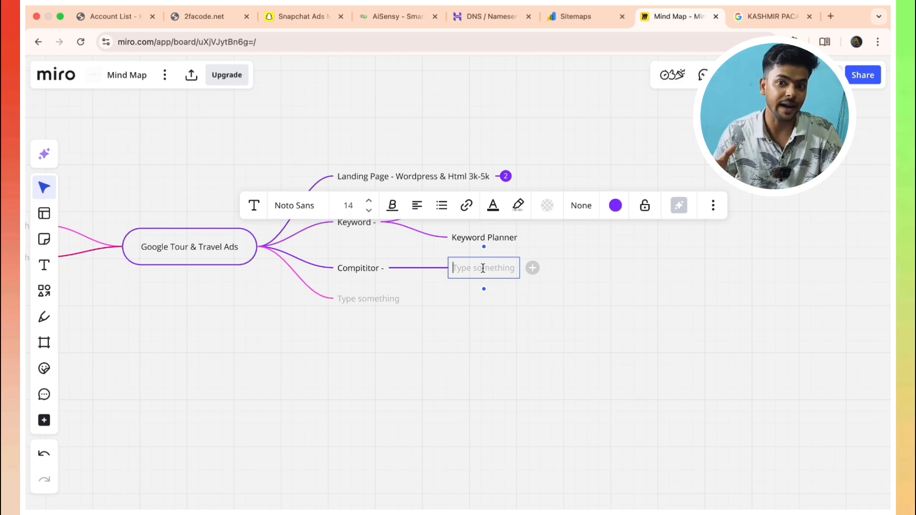
{"action": "type", "text": "Ads"}
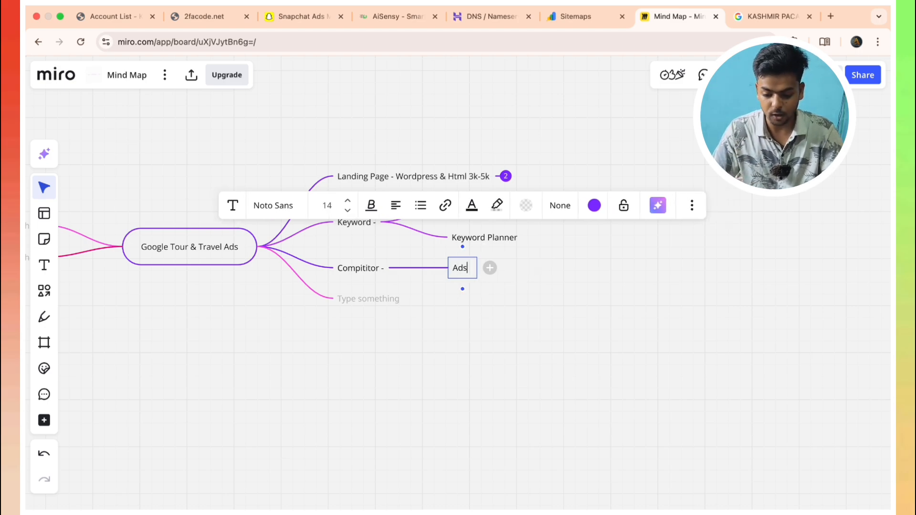
{"action": "type", "text": " copy"}
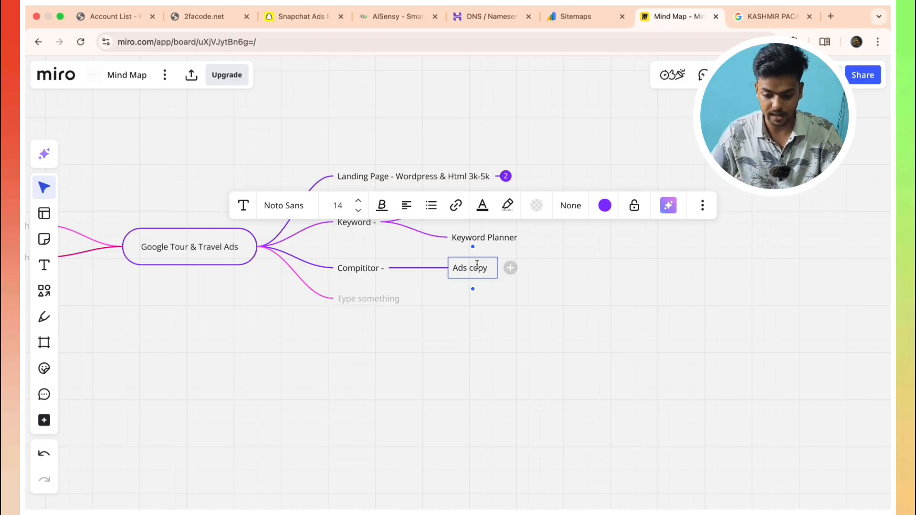
{"action": "left_click", "coordinate": [429, 269]}
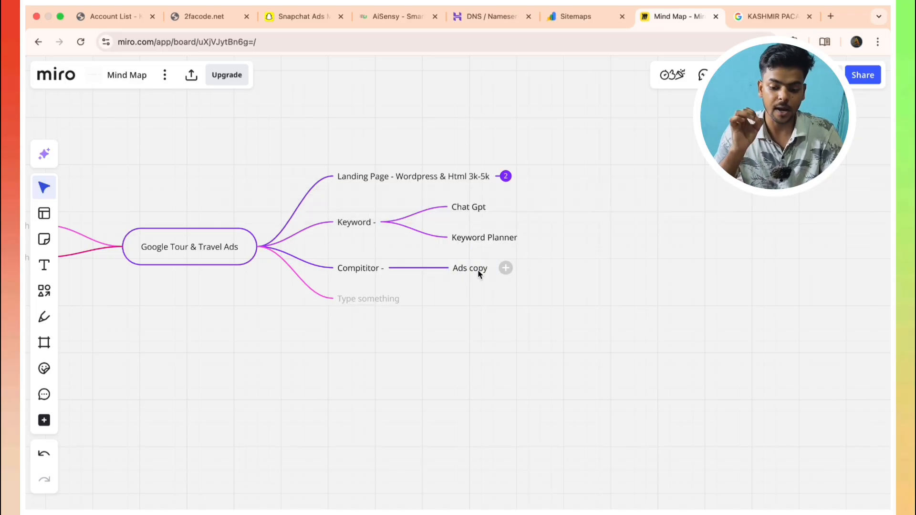
Step: Label the last empty branch of the central node "Audience - Exclude"
{"action": "left_click", "coordinate": [380, 303]}
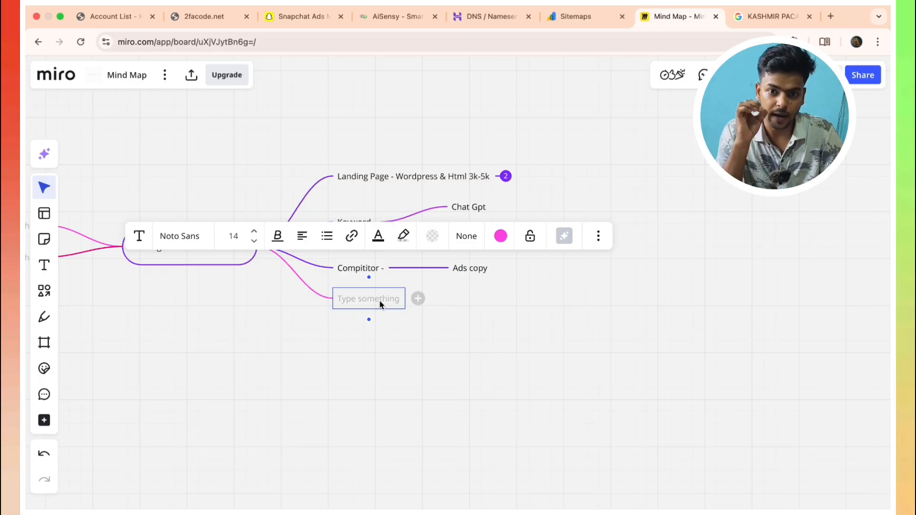
{"action": "left_click", "coordinate": [381, 305]}
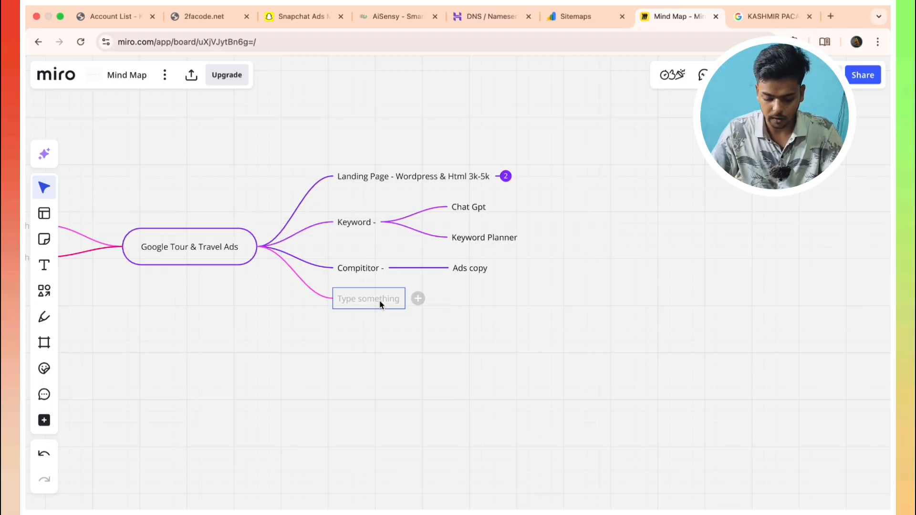
{"action": "type", "text": "Audience"}
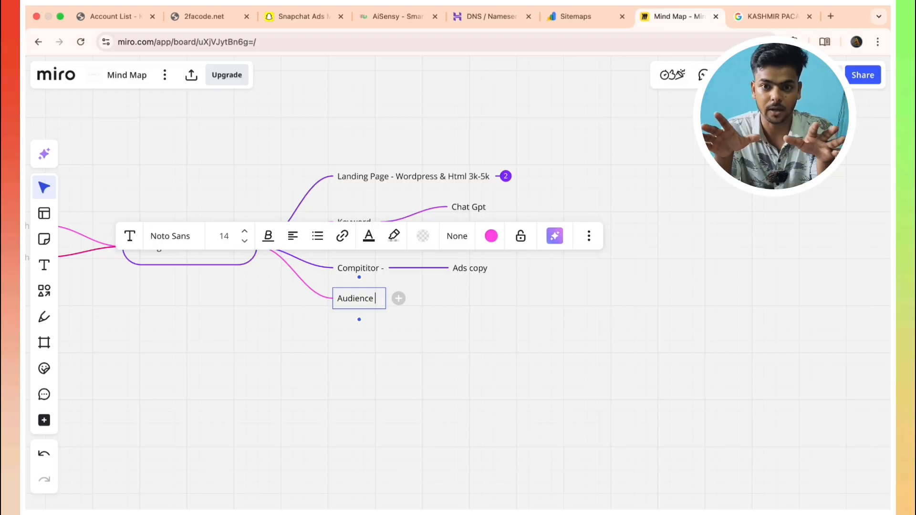
{"action": "type", "text": "-"}
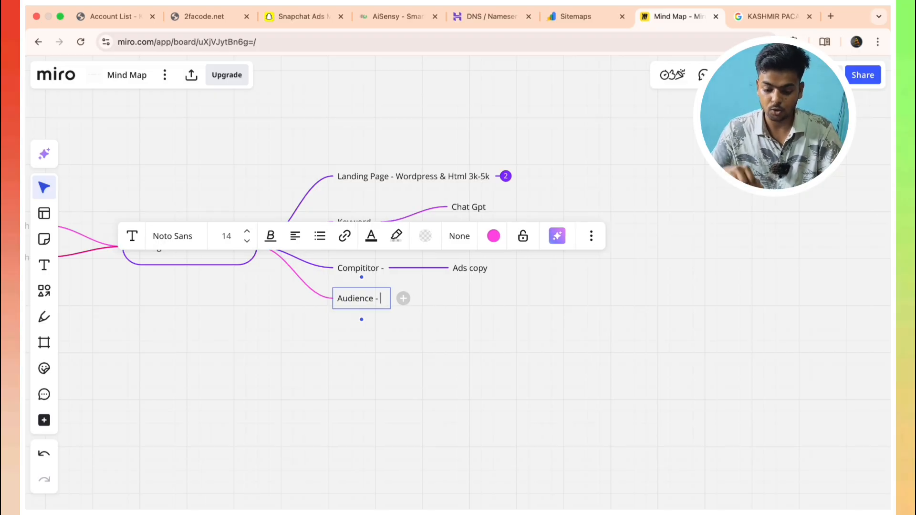
{"action": "type", "text": " E"}
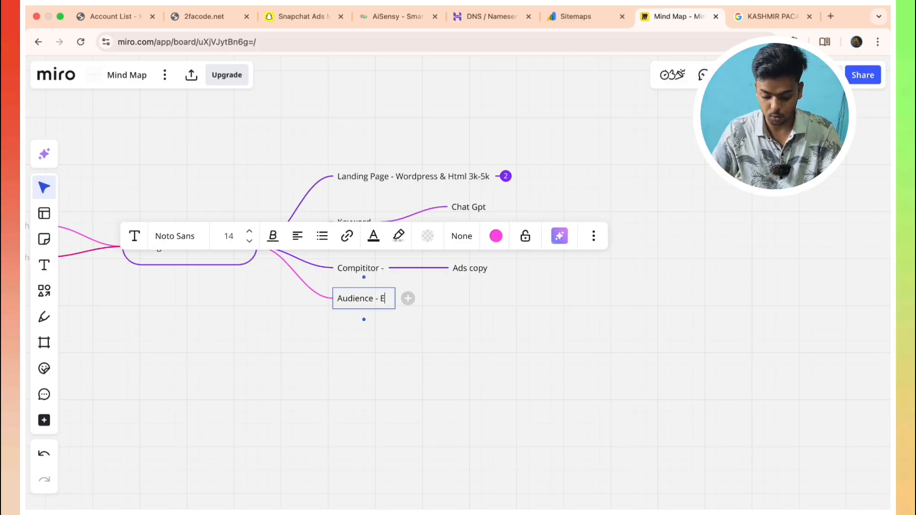
{"action": "type", "text": "xclude"}
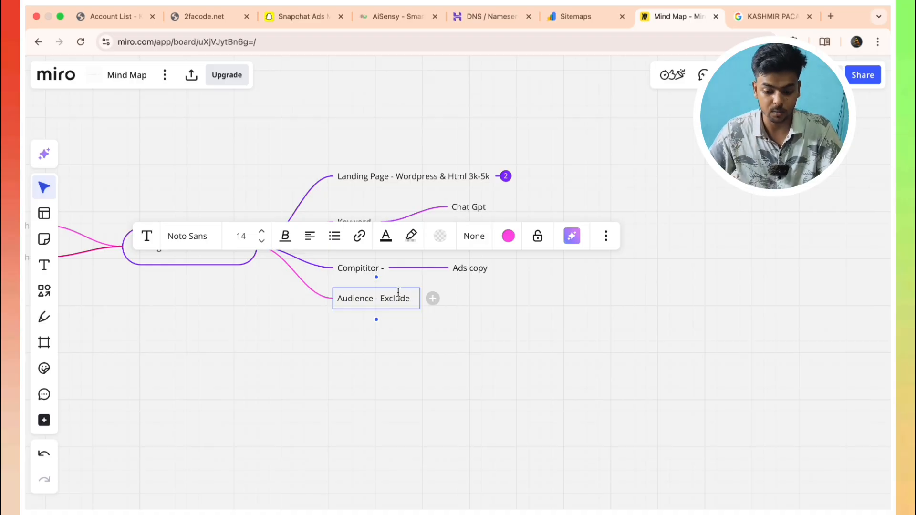
Step: Add a child node with the text "Kashmir-Exclude" to the Audience branch and select the central node
{"action": "left_click", "coordinate": [433, 299]}
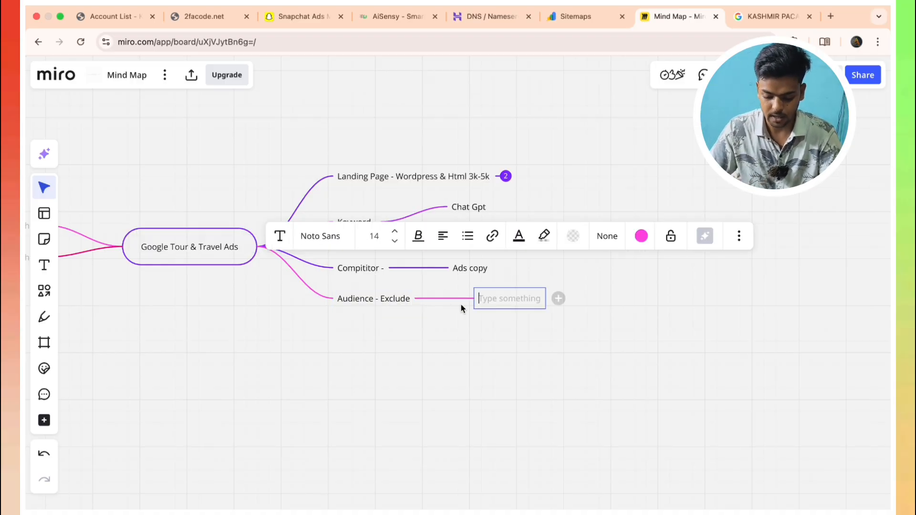
{"action": "type", "text": "Kash"}
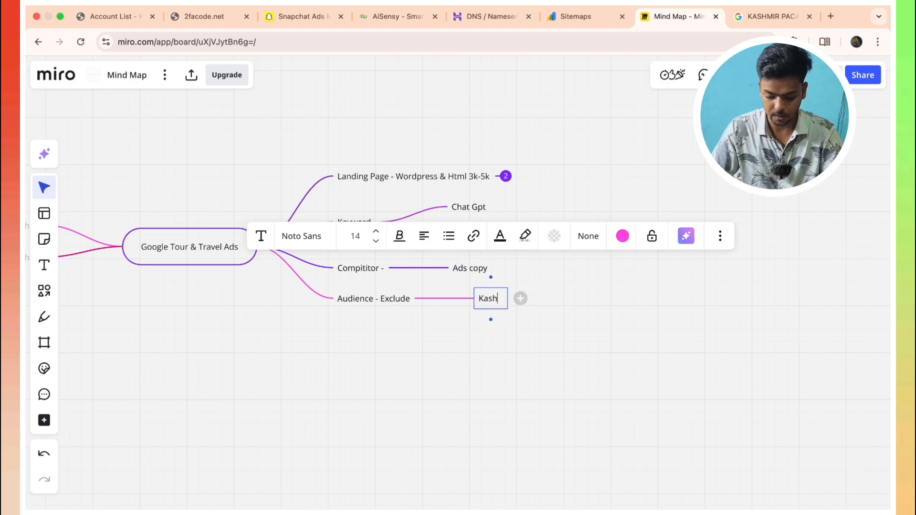
{"action": "type", "text": "mir-Exclude"}
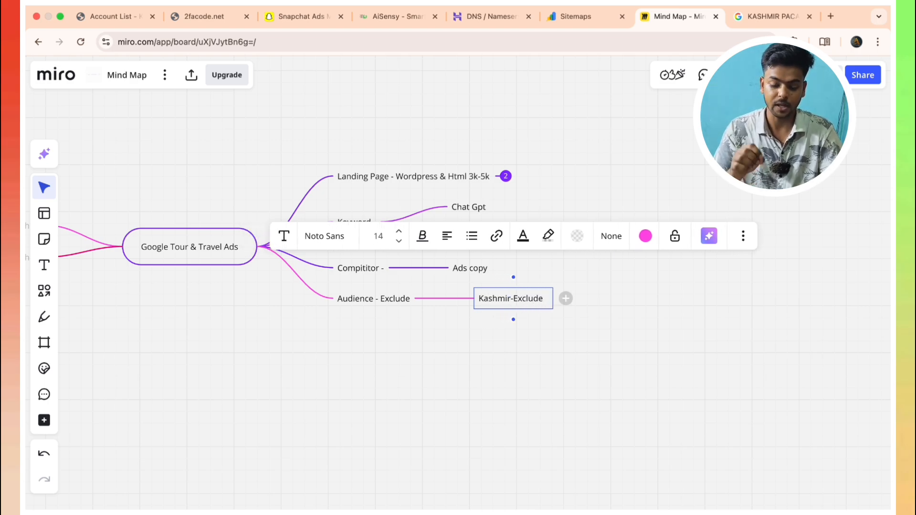
{"action": "left_click", "coordinate": [244, 251]}
{"action": "left_click", "coordinate": [240, 250]}
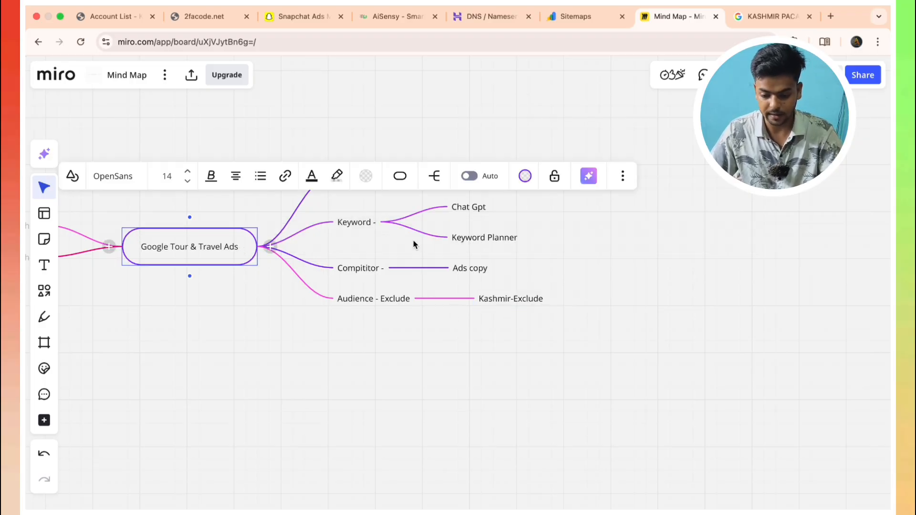
Step: Label the upper empty branch on the other side of the central node "Leads Caimpaign"
{"action": "scroll", "coordinate": [436, 250], "scroll_direction": "up", "scroll_amount": 2}
{"action": "scroll", "coordinate": [282, 293], "scroll_direction": "left", "scroll_amount": 10}
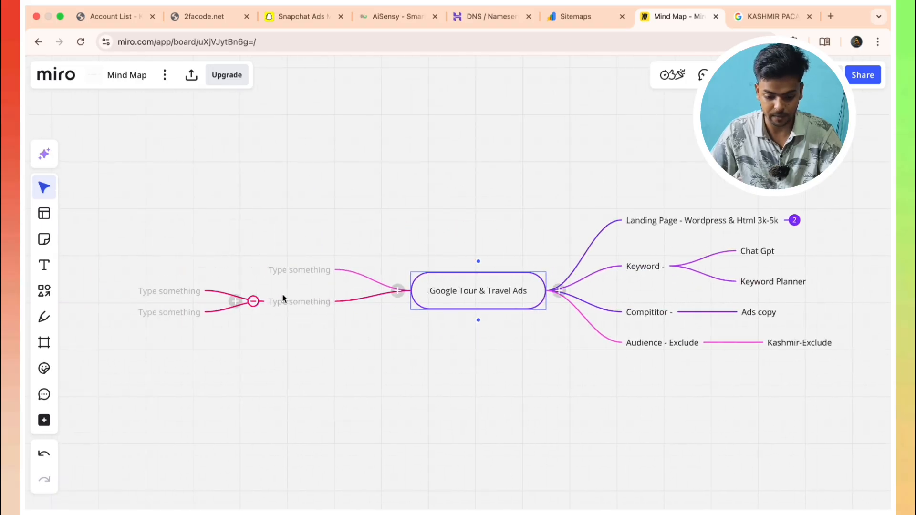
{"action": "left_click", "coordinate": [300, 267]}
{"action": "type", "text": "Le"}
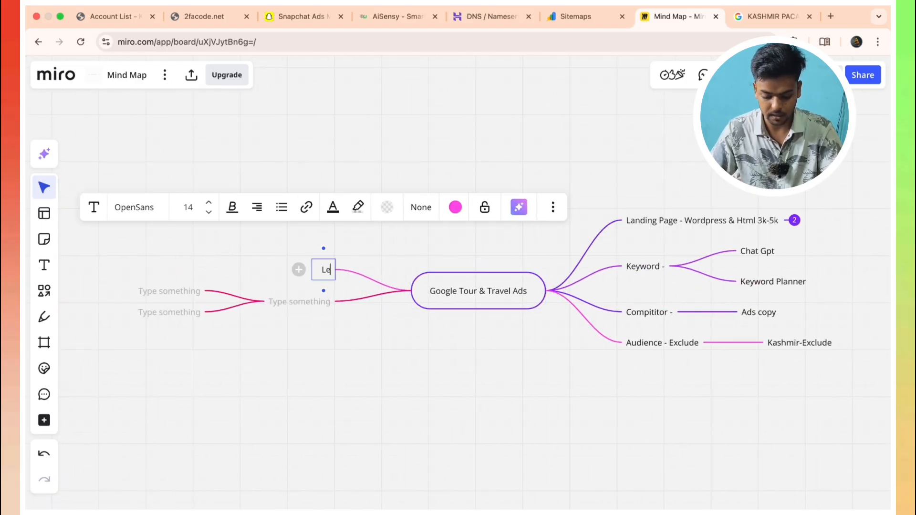
{"action": "type", "text": "ads C"}
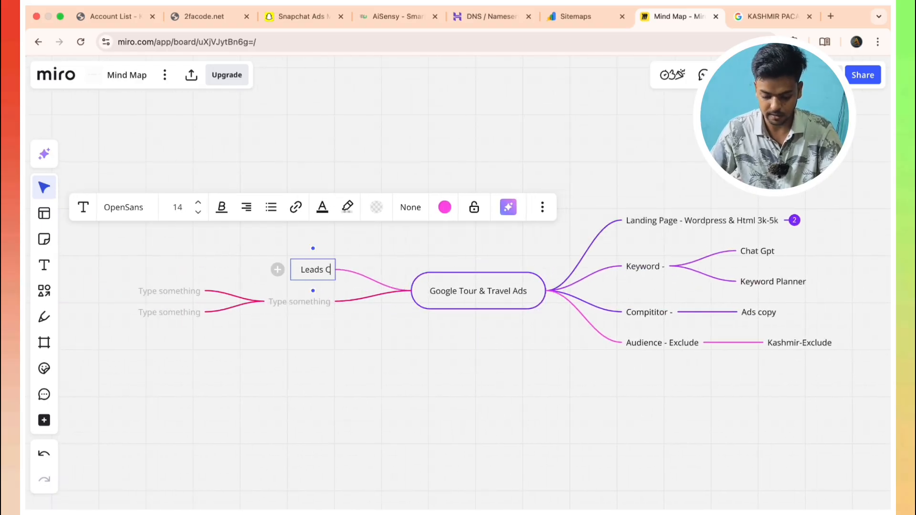
{"action": "type", "text": "aimpaign"}
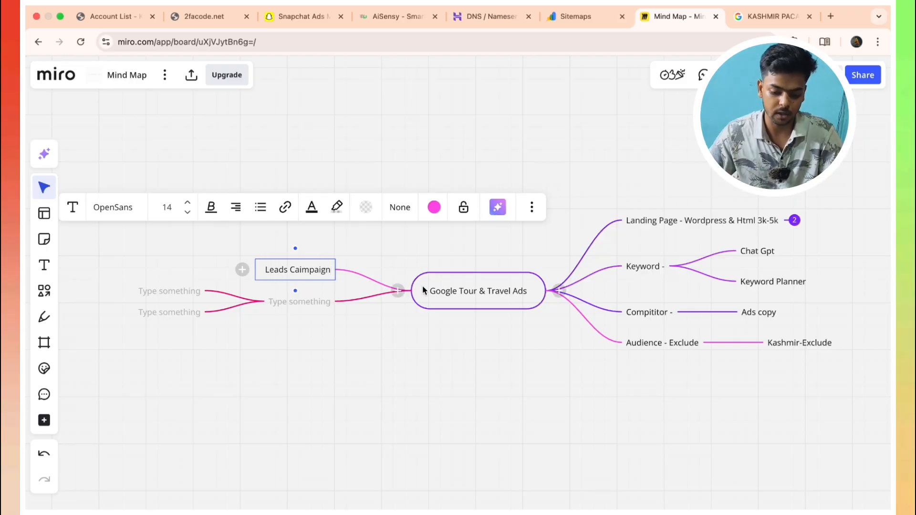
Step: Label the empty branch below Leads Caimpaign "Call Ads"
{"action": "left_click", "coordinate": [325, 305]}
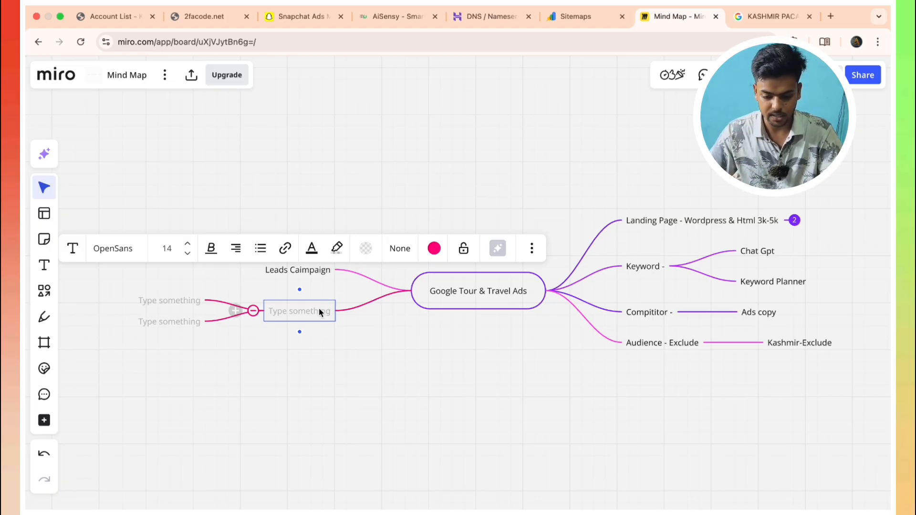
{"action": "left_click", "coordinate": [319, 310]}
{"action": "type", "text": "Call"}
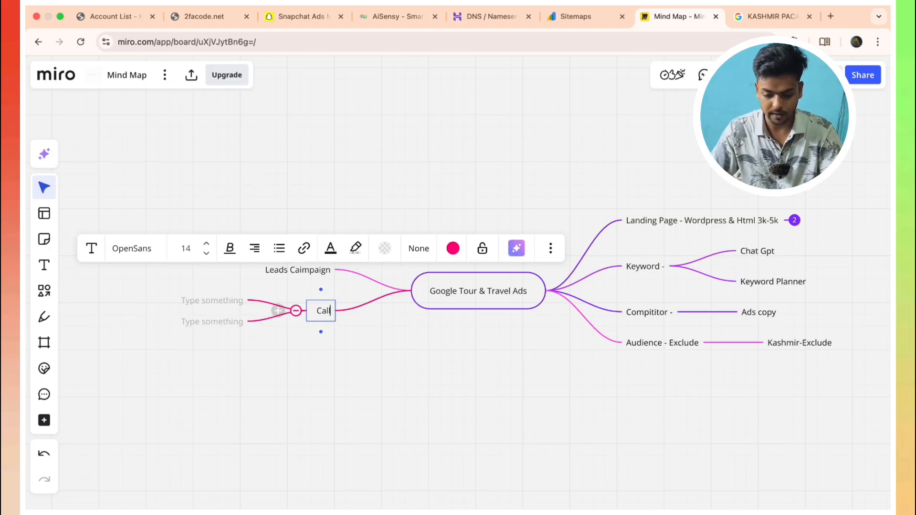
{"action": "type", "text": " Ads"}
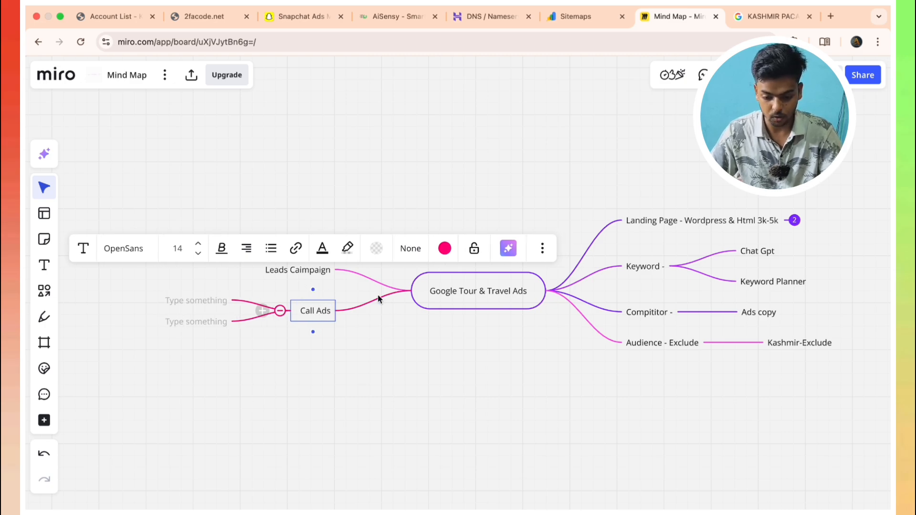
{"action": "left_click", "coordinate": [395, 293]}
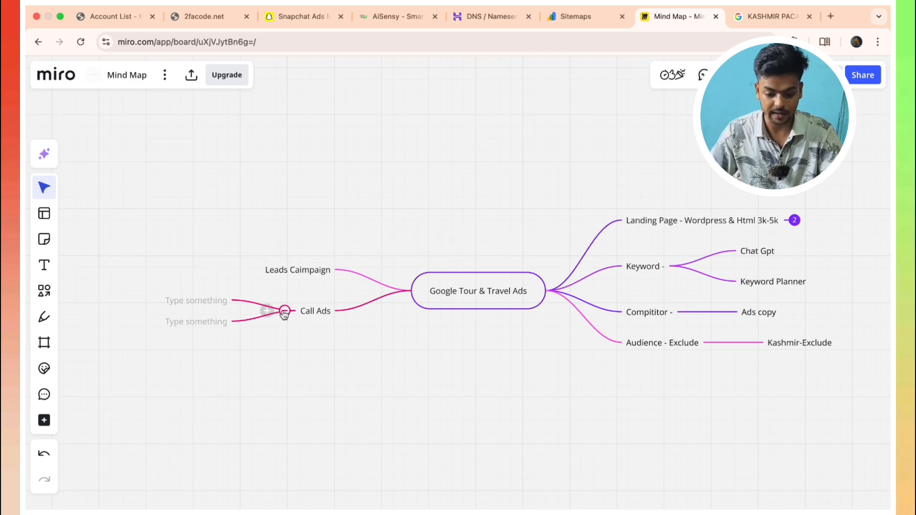
Step: Add a third child node with the text "Leads Form" to the Call Ads branch
{"action": "left_click", "coordinate": [268, 310]}
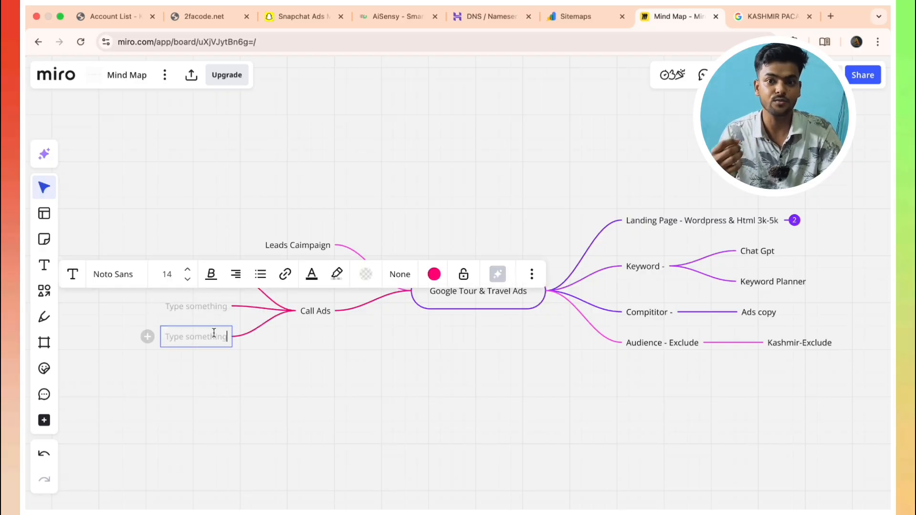
{"action": "type", "text": "Lead"}
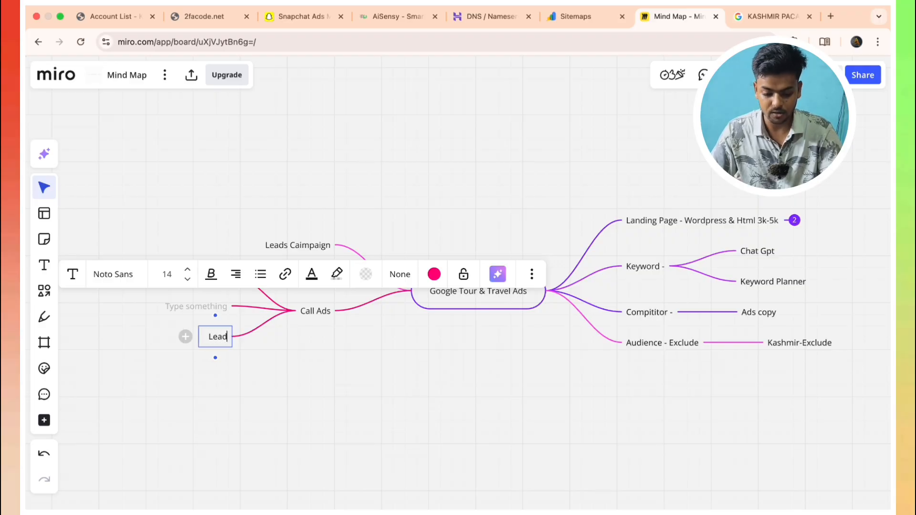
{"action": "type", "text": "s Form"}
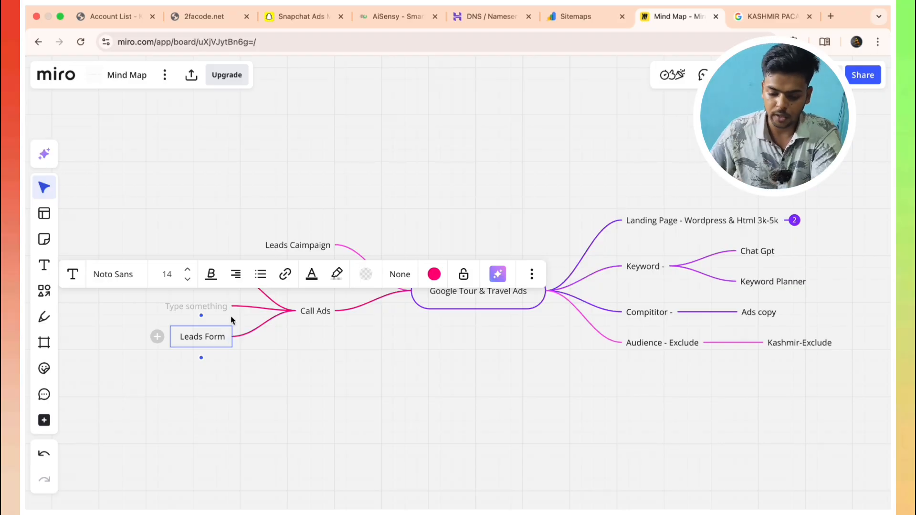
{"action": "left_click", "coordinate": [436, 227]}
{"action": "scroll", "coordinate": [436, 227], "scroll_direction": "down", "scroll_amount": 2}
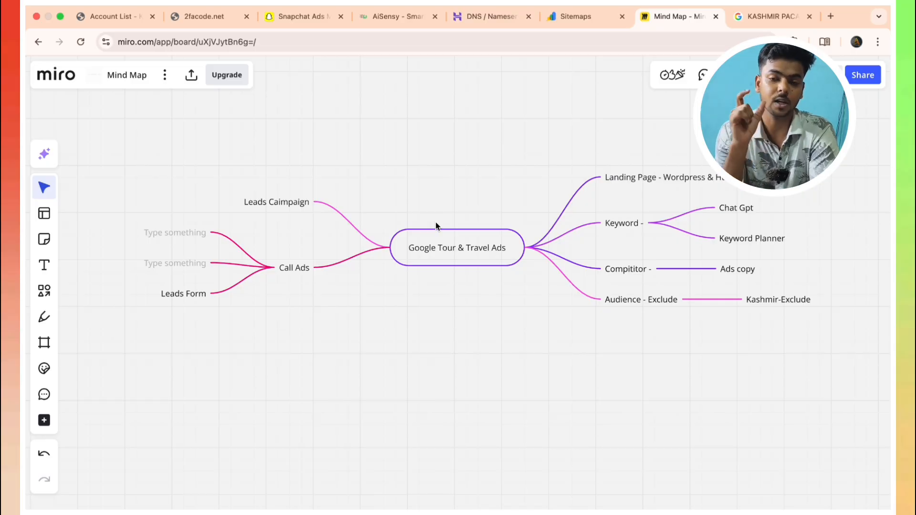
Step: Close the old Kashmir search tab, search Google for "KASHMIR TOUR PACAGE" in a new tab and look through the results for ads
{"action": "left_click", "coordinate": [755, 23]}
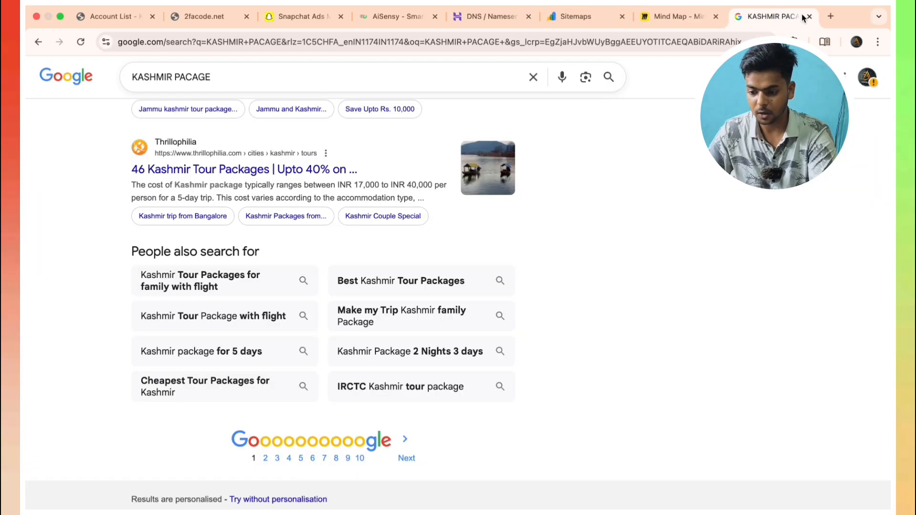
{"action": "left_click", "coordinate": [809, 16]}
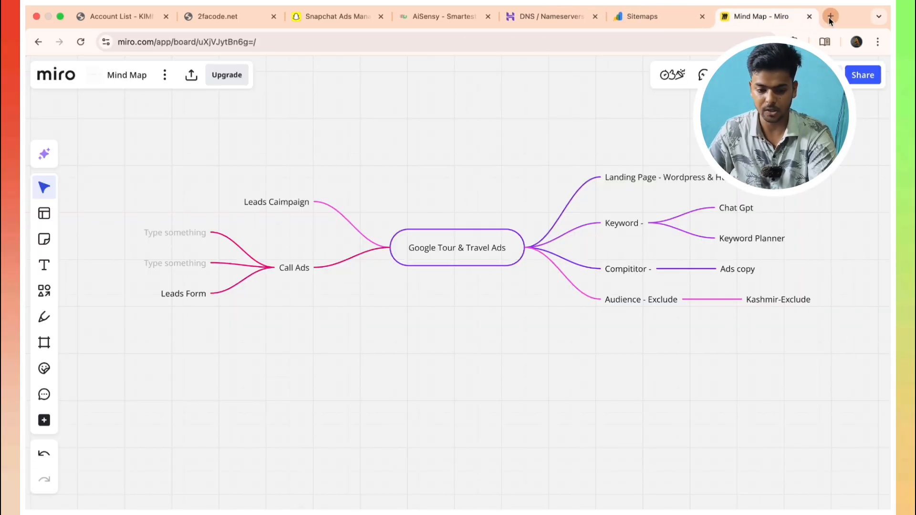
{"action": "left_click", "coordinate": [831, 17]}
{"action": "type", "text": "kas"}
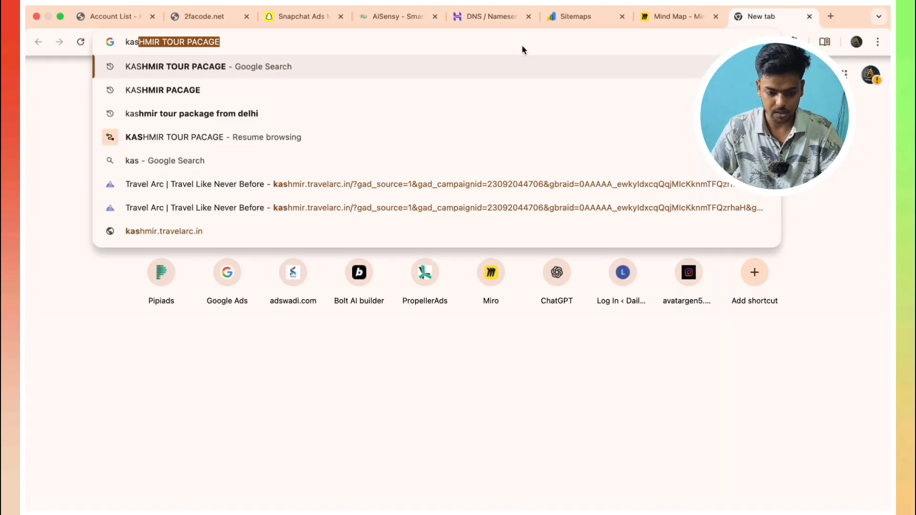
{"action": "type", "text": "hmir"}
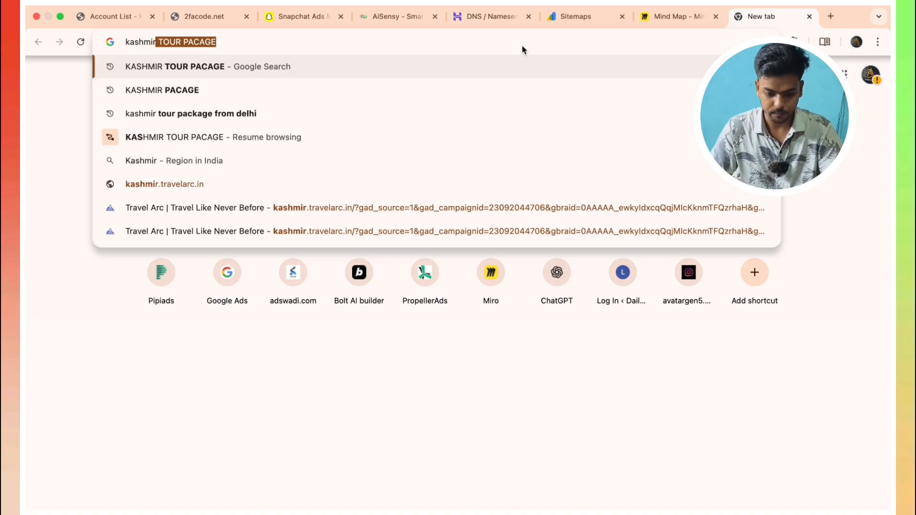
{"action": "type", "text": " tour p"}
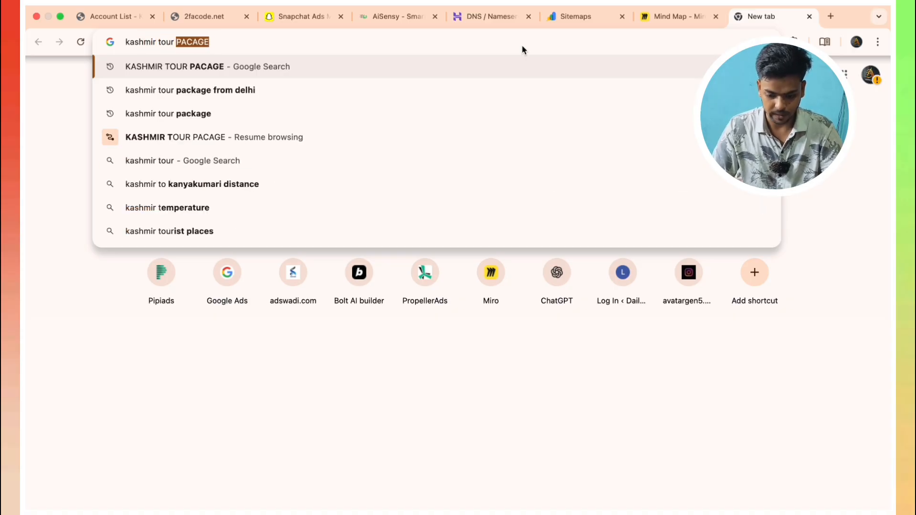
{"action": "type", "text": "acage"}
{"action": "key", "text": "Return"}
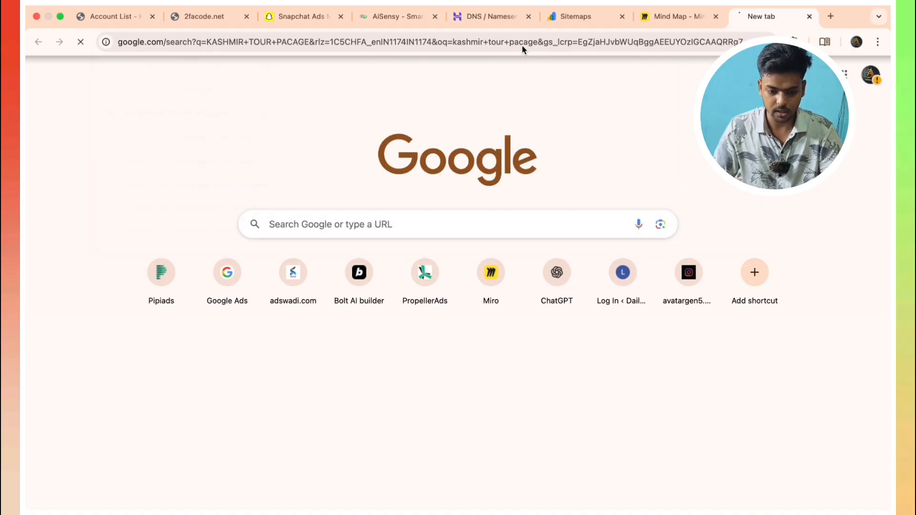
{"action": "scroll", "coordinate": [440, 197], "scroll_direction": "down", "scroll_amount": 6}
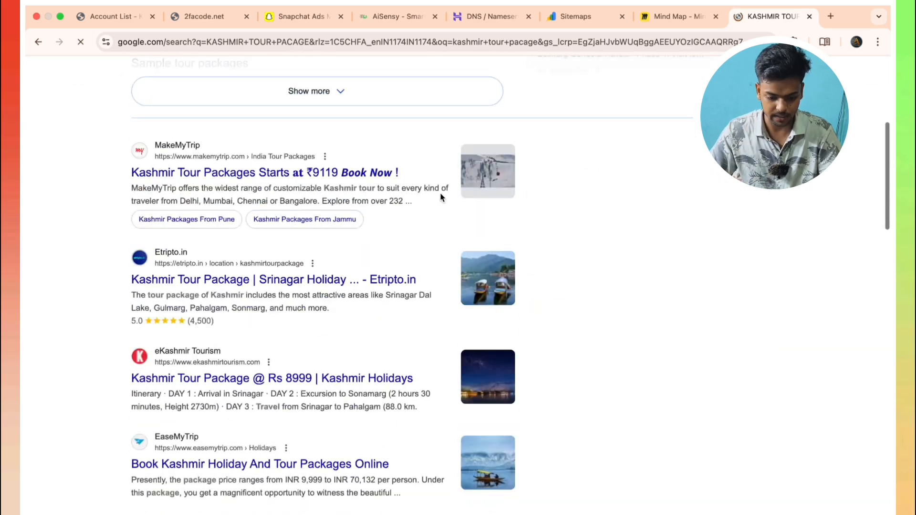
{"action": "scroll", "coordinate": [441, 198], "scroll_direction": "up", "scroll_amount": 2}
{"action": "scroll", "coordinate": [440, 198], "scroll_direction": "up", "scroll_amount": 4}
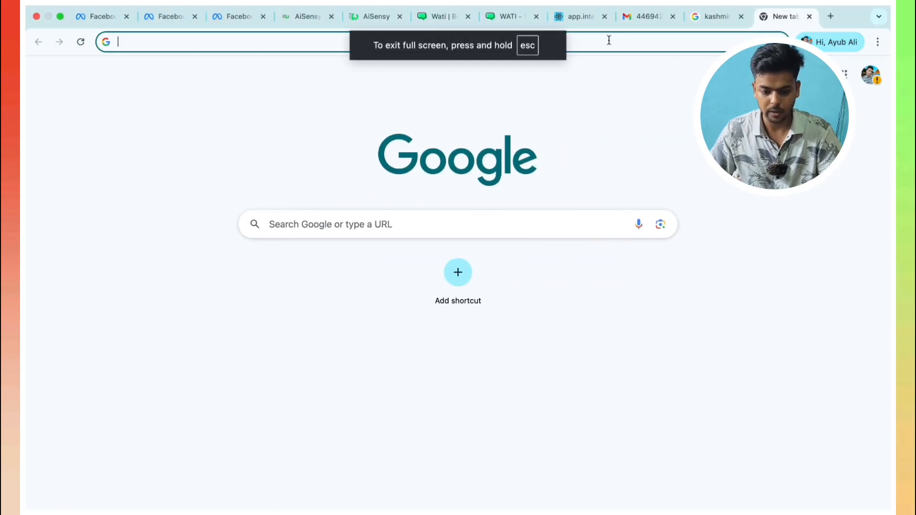
Step: Switch to the other Chrome profile's window, search Google for "kashmir tour package" and examine the first block of sponsored results
{"action": "type", "text": "kash"}
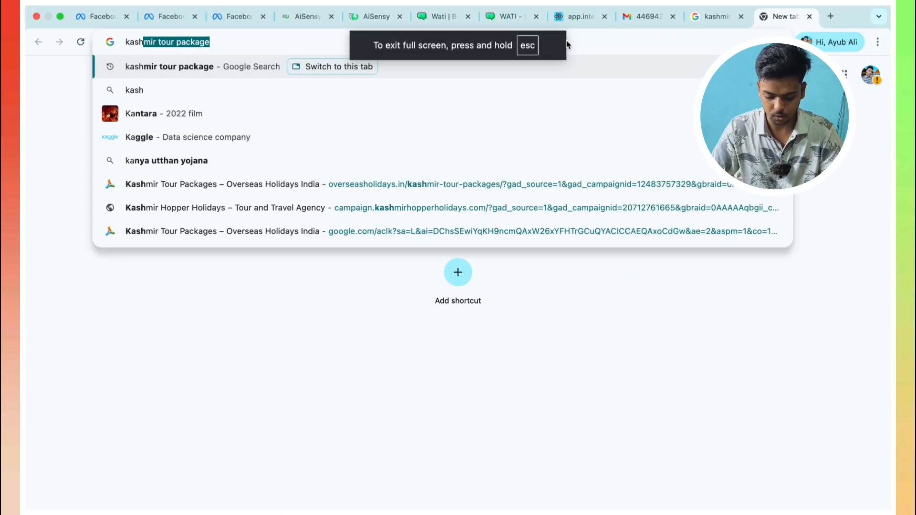
{"action": "type", "text": "mir"}
{"action": "key", "text": "Return"}
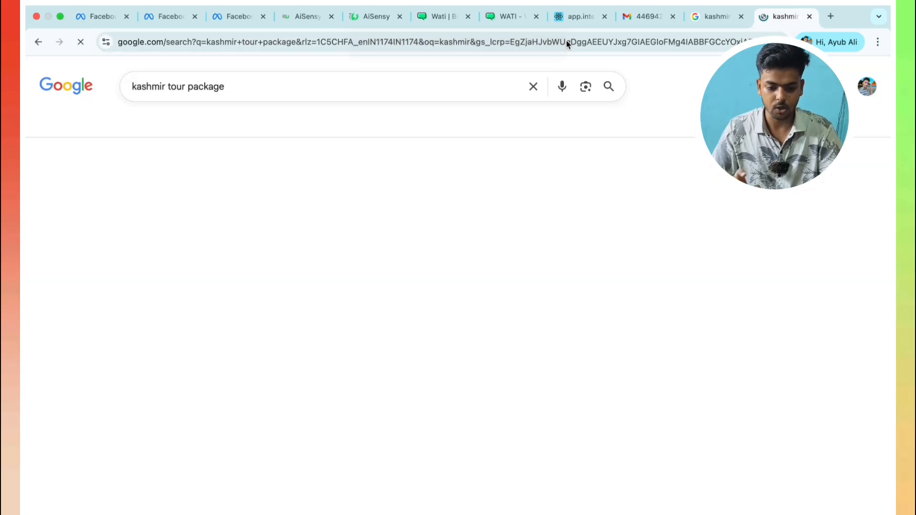
{"action": "scroll", "coordinate": [418, 219], "scroll_direction": "down", "scroll_amount": 5}
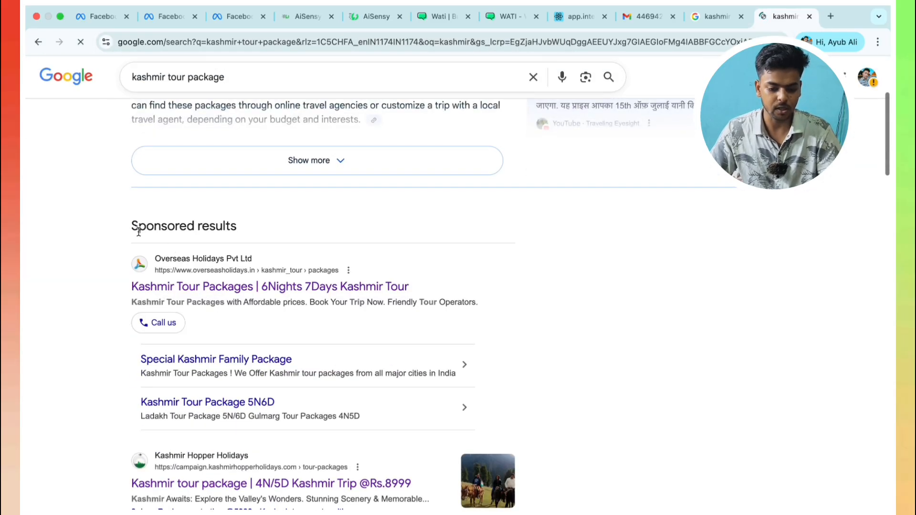
{"action": "left_click_drag", "start_coordinate": [131, 229], "coordinate": [243, 237]}
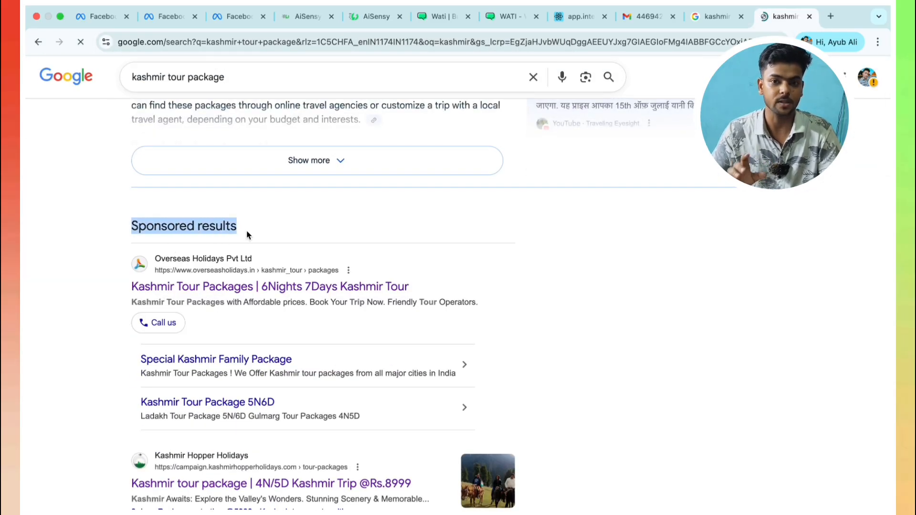
{"action": "scroll", "coordinate": [246, 230], "scroll_direction": "down", "scroll_amount": 1}
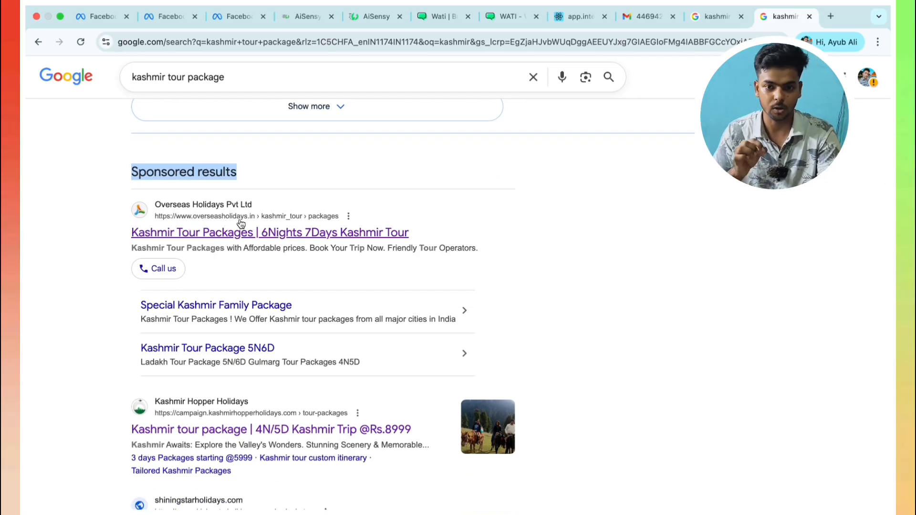
{"action": "scroll", "coordinate": [240, 222], "scroll_direction": "down", "scroll_amount": 2}
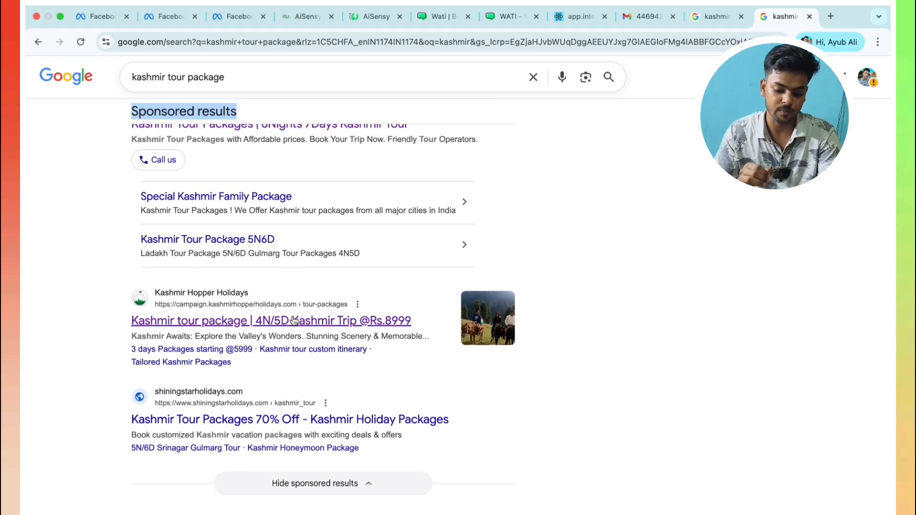
{"action": "scroll", "coordinate": [293, 321], "scroll_direction": "down", "scroll_amount": 3}
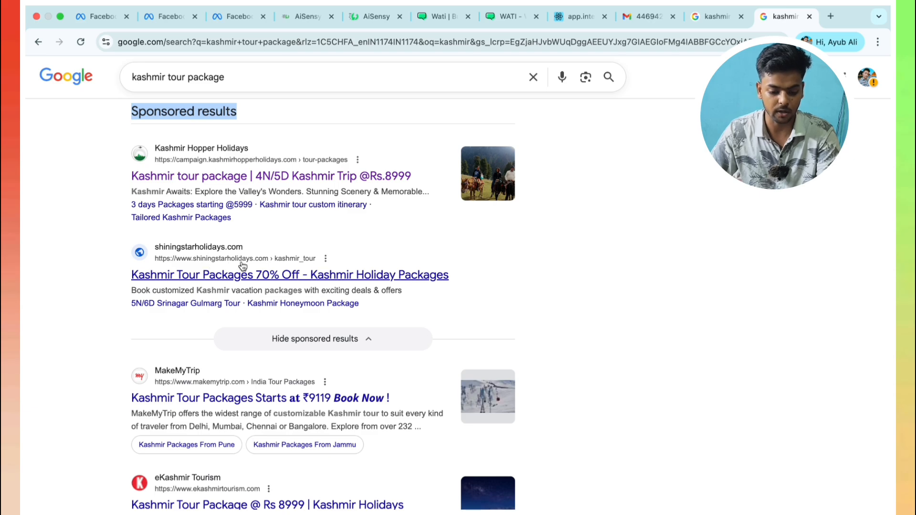
{"action": "scroll", "coordinate": [256, 266], "scroll_direction": "down", "scroll_amount": 1}
{"action": "scroll", "coordinate": [256, 265], "scroll_direction": "up", "scroll_amount": 1}
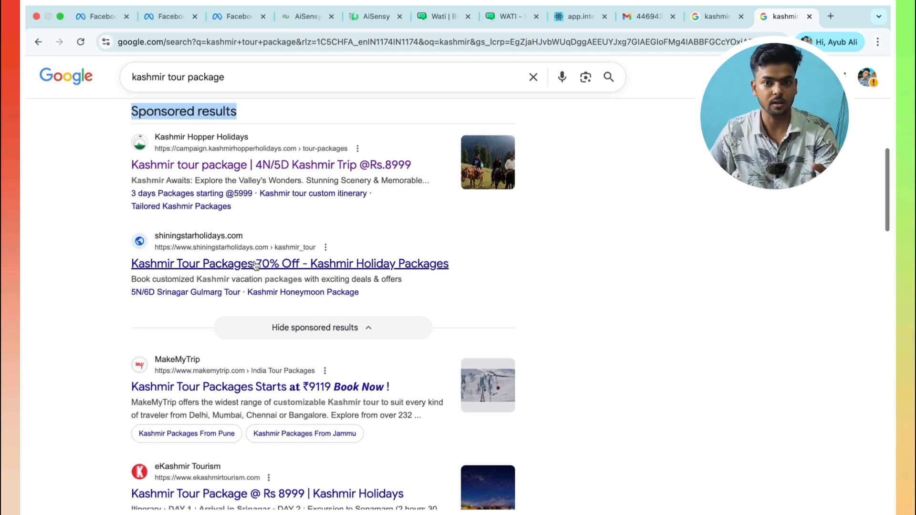
Step: Examine the second block of sponsored results near the end of the Kashmir search page
{"action": "scroll", "coordinate": [255, 265], "scroll_direction": "down", "scroll_amount": 20}
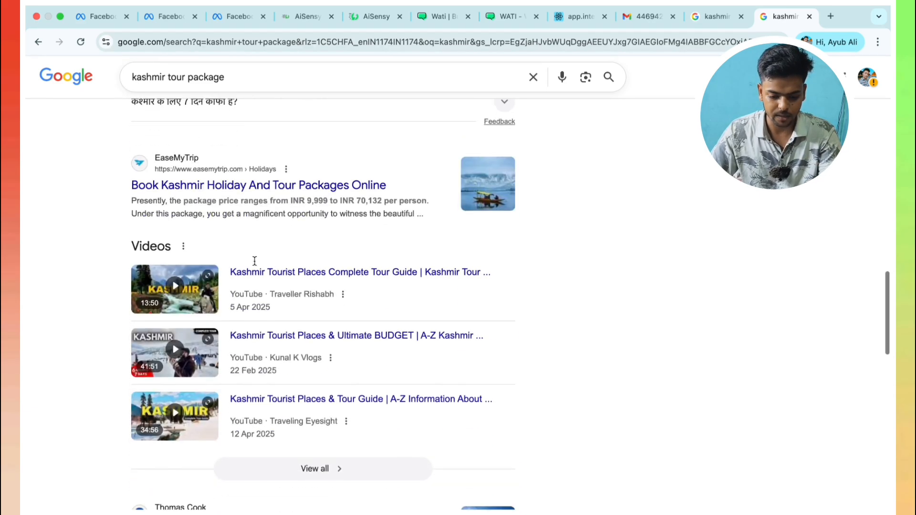
{"action": "scroll", "coordinate": [256, 265], "scroll_direction": "down", "scroll_amount": 5}
{"action": "scroll", "coordinate": [254, 265], "scroll_direction": "up", "scroll_amount": 3}
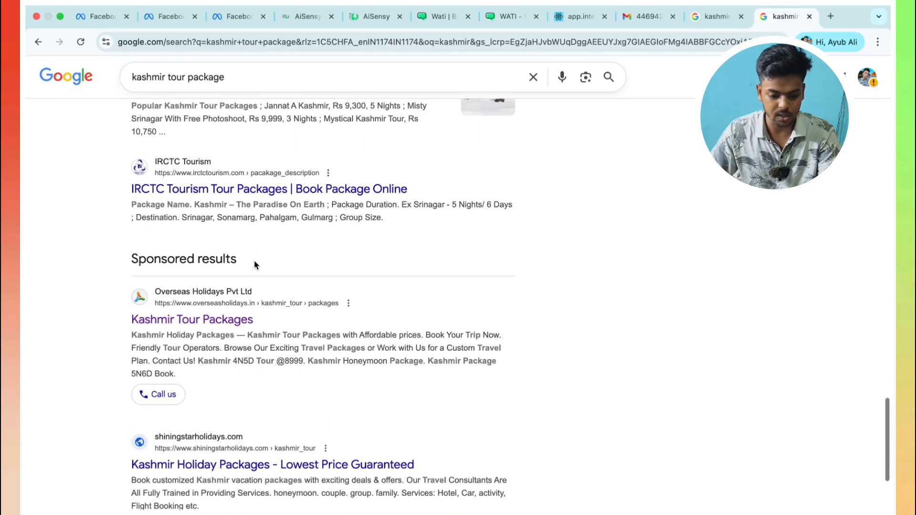
{"action": "scroll", "coordinate": [254, 265], "scroll_direction": "down", "scroll_amount": 1}
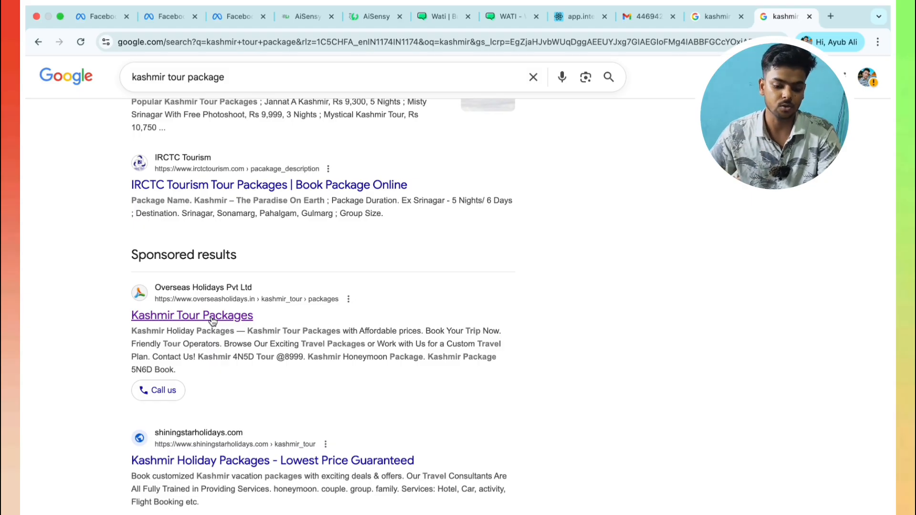
{"action": "scroll", "coordinate": [213, 320], "scroll_direction": "down", "scroll_amount": 1}
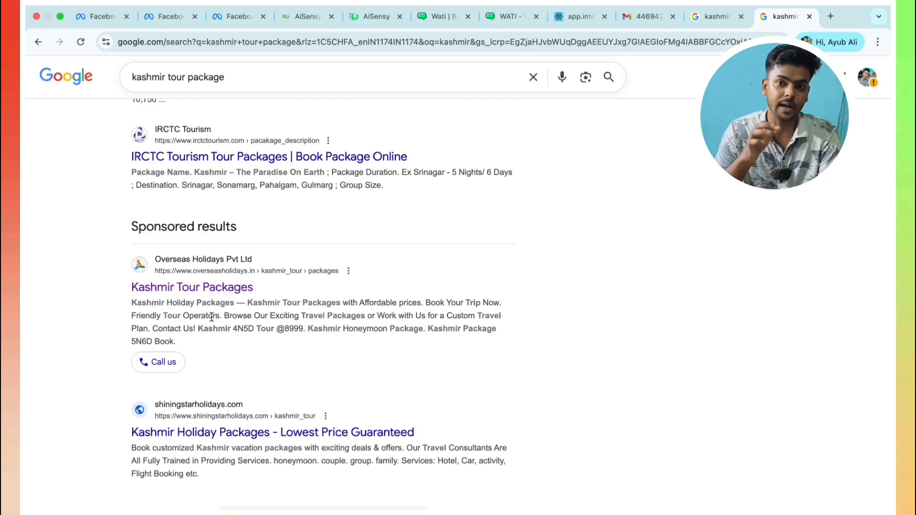
{"action": "scroll", "coordinate": [211, 317], "scroll_direction": "down", "scroll_amount": 3}
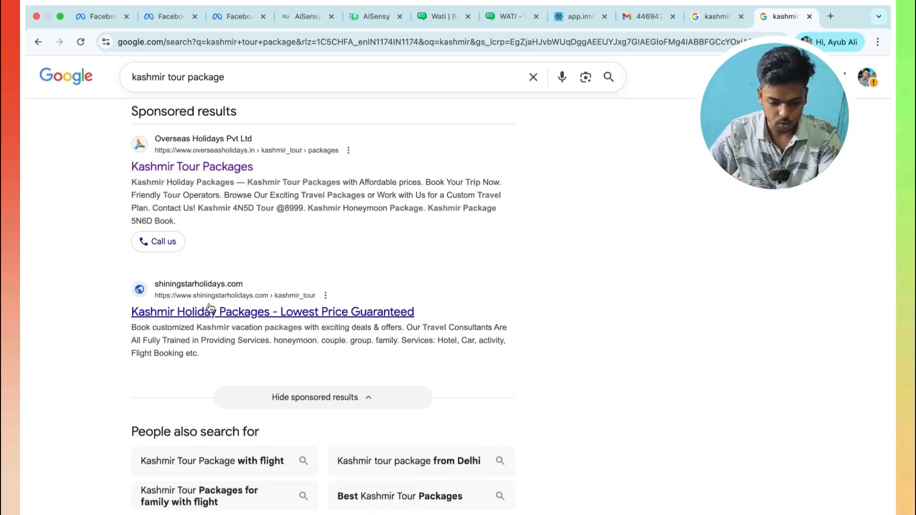
Step: Open the Overseas Holidays ad from the sponsored results and look over the beginning of its Kashmir landing page
{"action": "scroll", "coordinate": [210, 308], "scroll_direction": "up", "scroll_amount": 2}
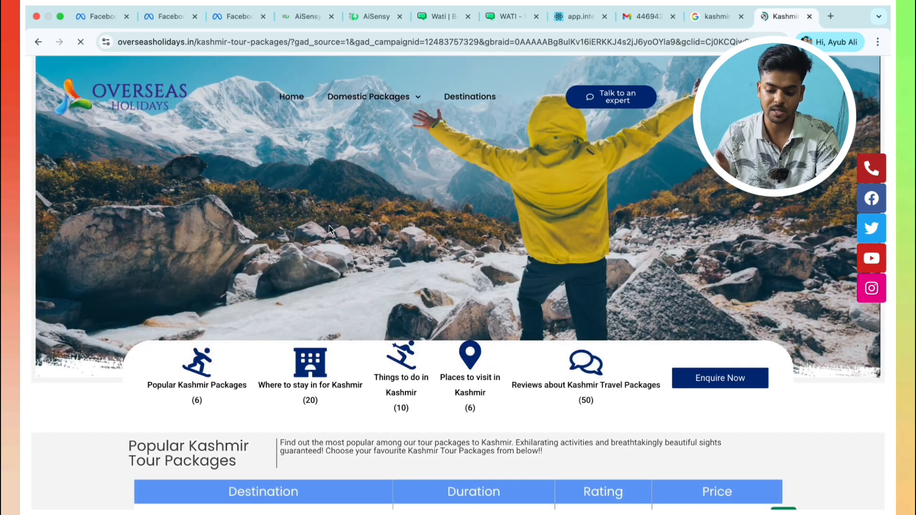
{"action": "scroll", "coordinate": [503, 242], "scroll_direction": "down", "scroll_amount": 3}
{"action": "scroll", "coordinate": [502, 242], "scroll_direction": "up", "scroll_amount": 4}
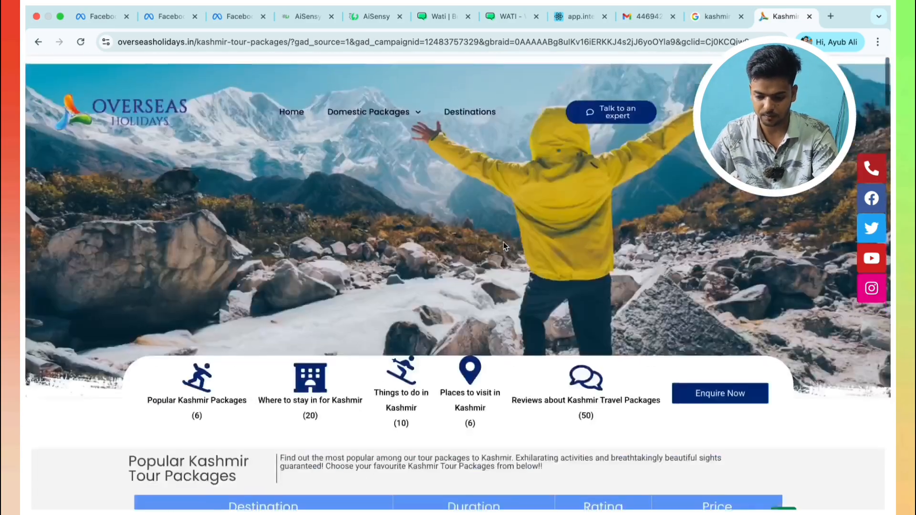
Step: Inspect the Overseas Holidays landing page with the developer tools and narrow the page area to about 409 px mobile width
{"action": "right_click", "coordinate": [614, 131]}
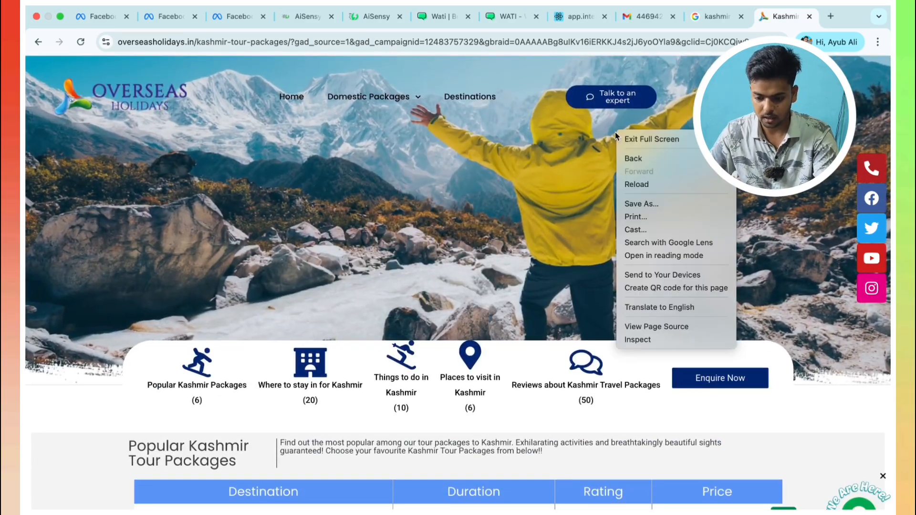
{"action": "left_click", "coordinate": [630, 342]}
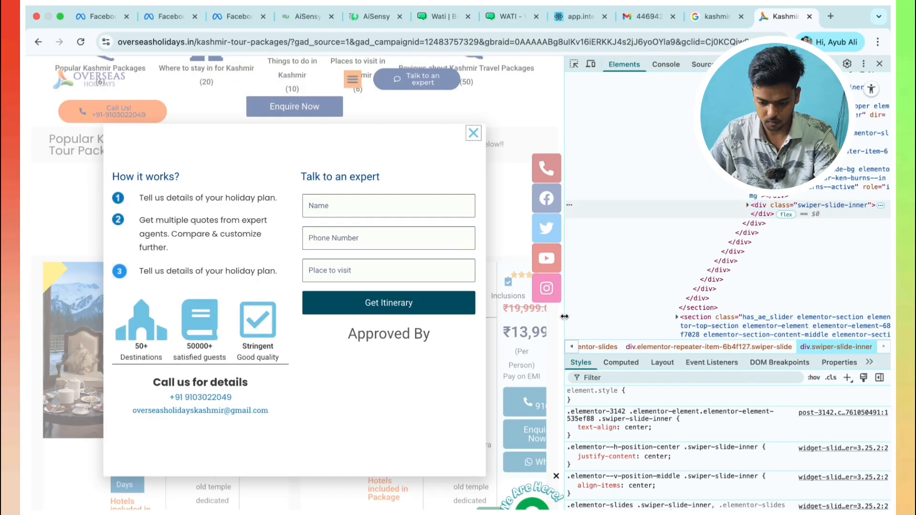
{"action": "left_click_drag", "start_coordinate": [563, 316], "coordinate": [270, 299]}
Step: Examine the mobile layout of the Overseas Holidays page, including its header, call buttons, navigation menu and Royal Kashmir Tour 5N 6D package
{"action": "scroll", "coordinate": [198, 258], "scroll_direction": "down", "scroll_amount": 5}
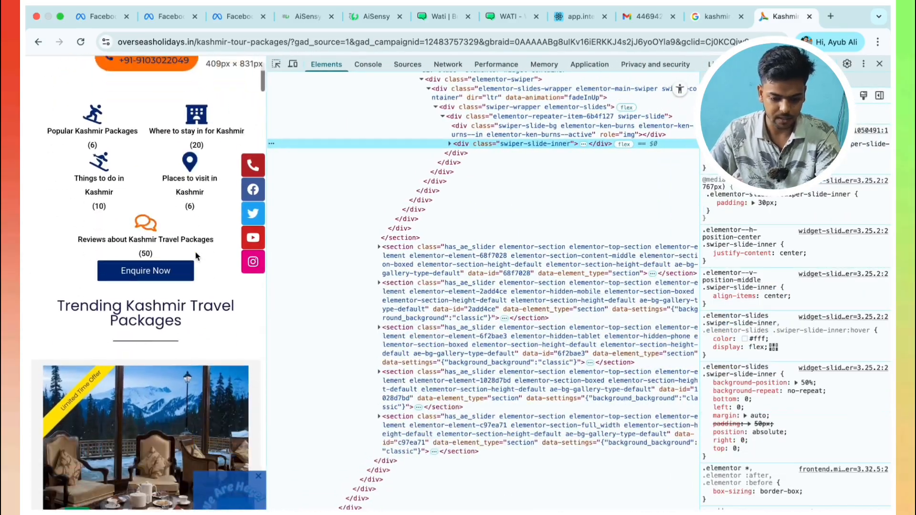
{"action": "scroll", "coordinate": [197, 257], "scroll_direction": "up", "scroll_amount": 5}
{"action": "scroll", "coordinate": [195, 255], "scroll_direction": "down", "scroll_amount": 15}
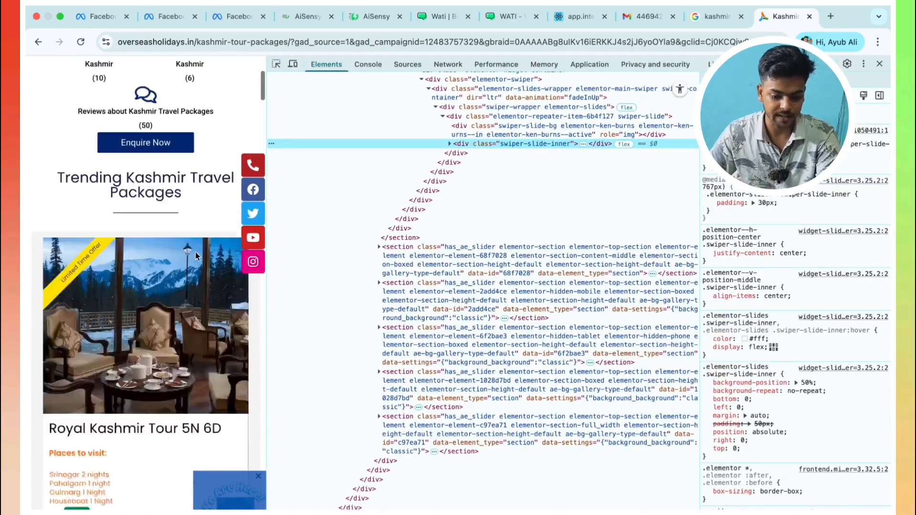
{"action": "scroll", "coordinate": [196, 256], "scroll_direction": "up", "scroll_amount": 5}
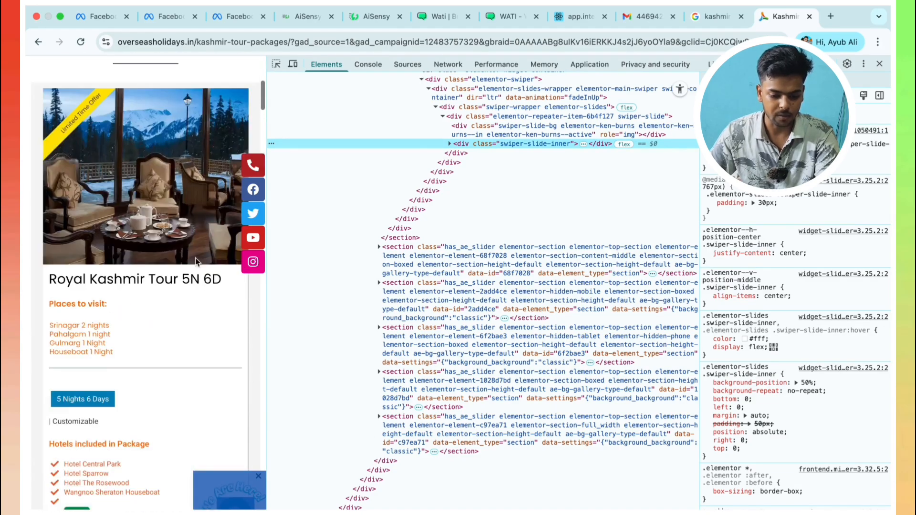
{"action": "scroll", "coordinate": [166, 177], "scroll_direction": "up", "scroll_amount": 10}
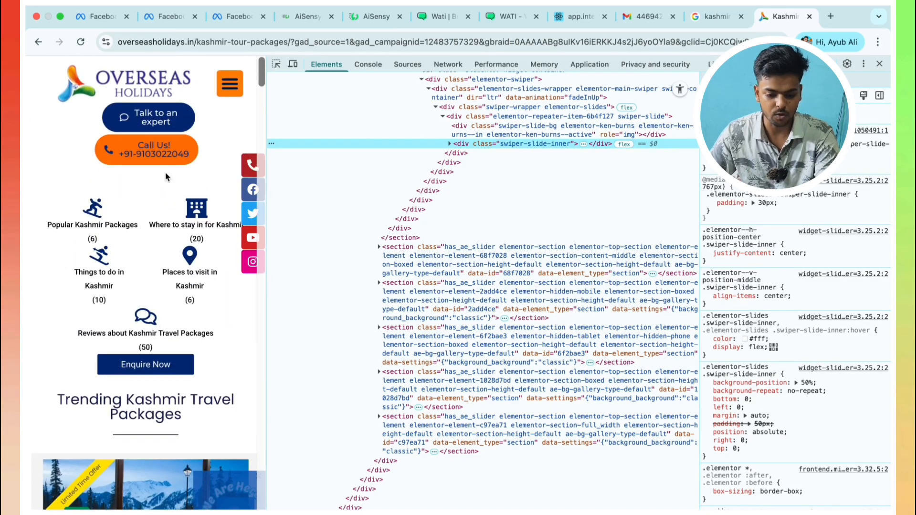
{"action": "left_click", "coordinate": [229, 84]}
{"action": "left_click", "coordinate": [228, 83]}
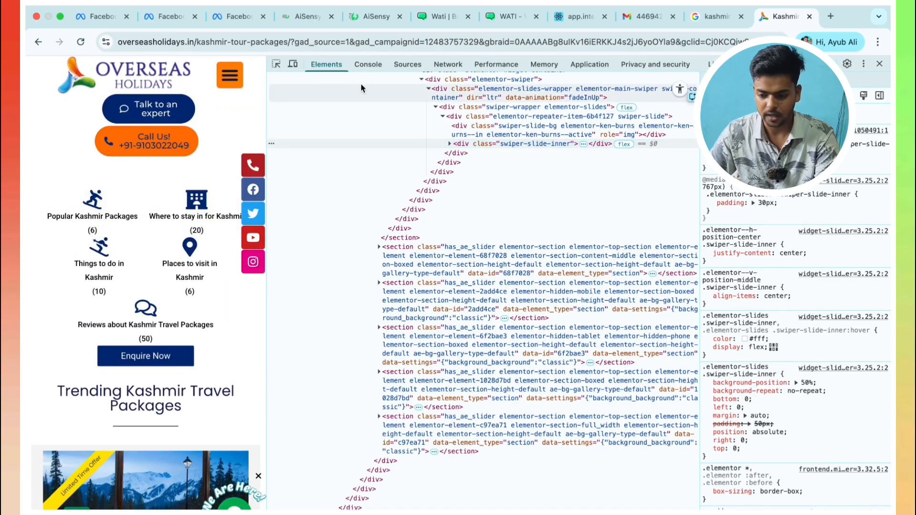
Step: Return to the Kashmir search results, review the ads, reopen the Overseas Holidays ad and close that duplicate tab
{"action": "left_click", "coordinate": [717, 17]}
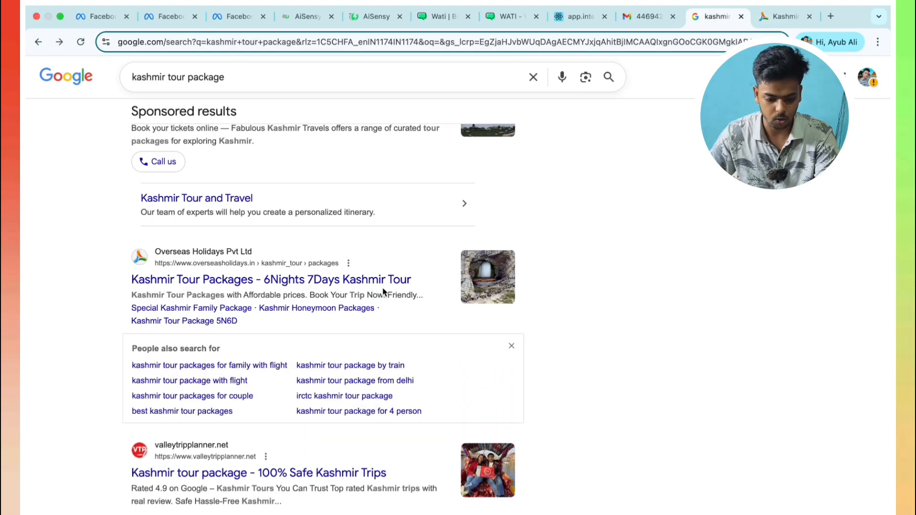
{"action": "scroll", "coordinate": [383, 288], "scroll_direction": "down", "scroll_amount": 3}
{"action": "scroll", "coordinate": [336, 332], "scroll_direction": "down", "scroll_amount": 4}
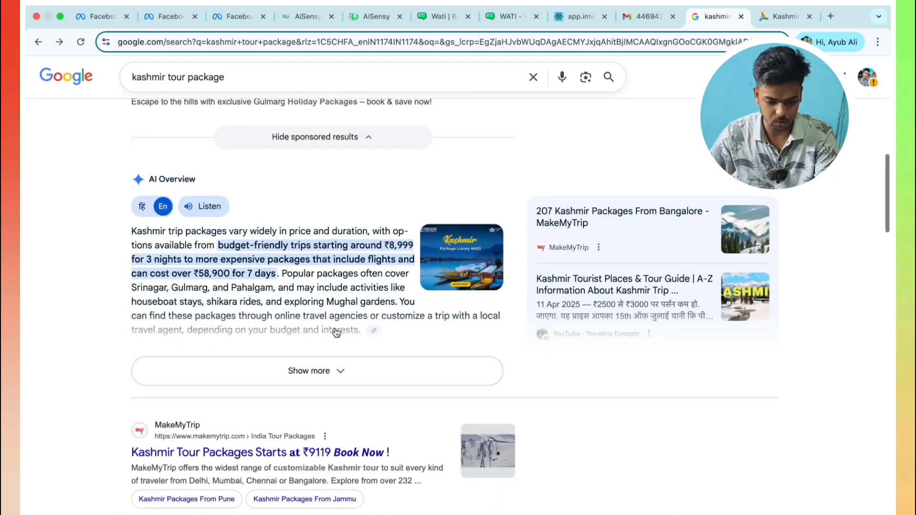
{"action": "scroll", "coordinate": [336, 332], "scroll_direction": "up", "scroll_amount": 10}
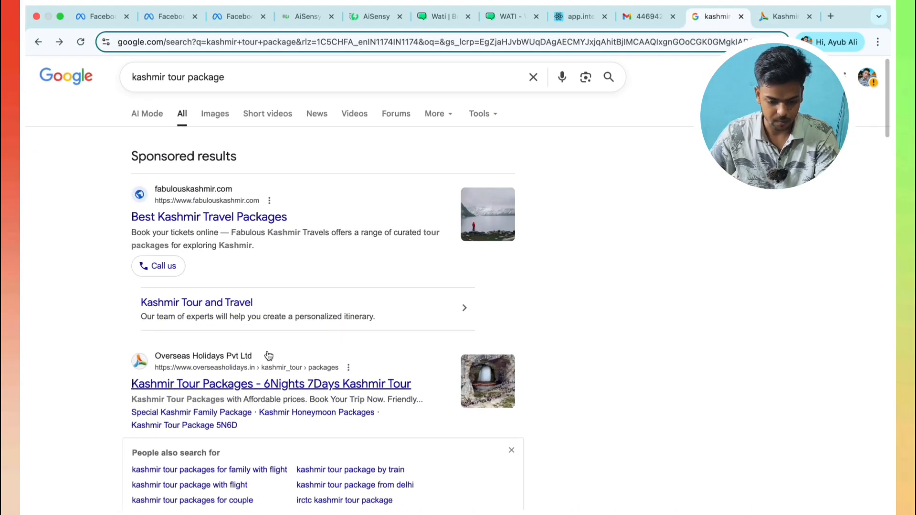
{"action": "left_click", "coordinate": [255, 386]}
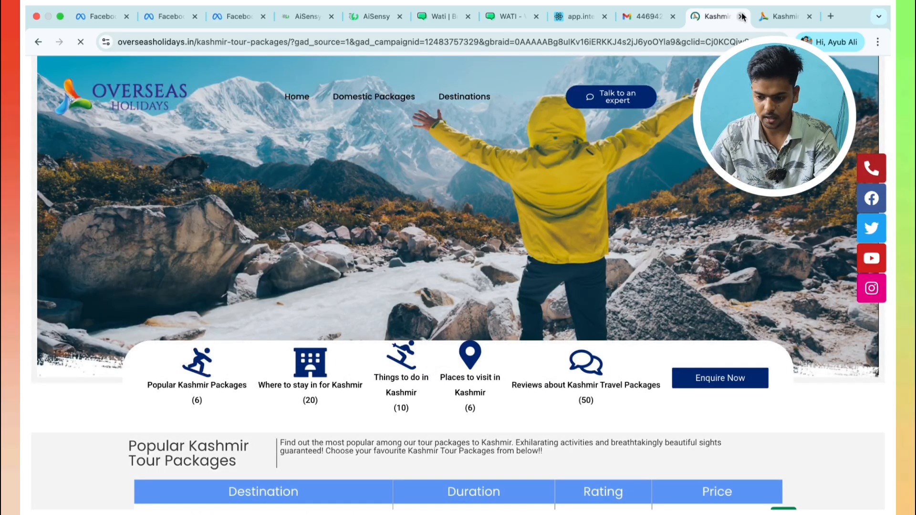
{"action": "left_click", "coordinate": [741, 16]}
{"action": "left_click", "coordinate": [657, 17]}
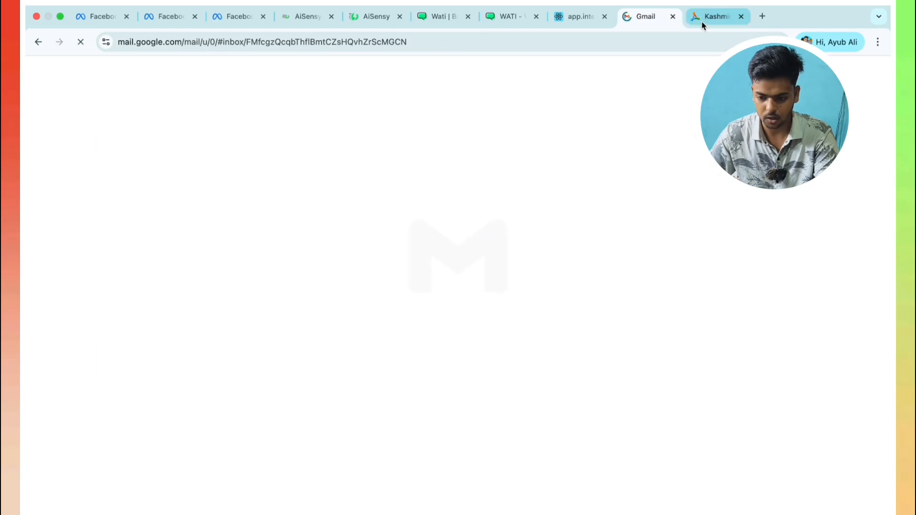
{"action": "left_click", "coordinate": [702, 20]}
Step: Search Google for "kashmir tour package" in a new tab and open the Kashmir Hopper Holidays ad
{"action": "left_click", "coordinate": [762, 18]}
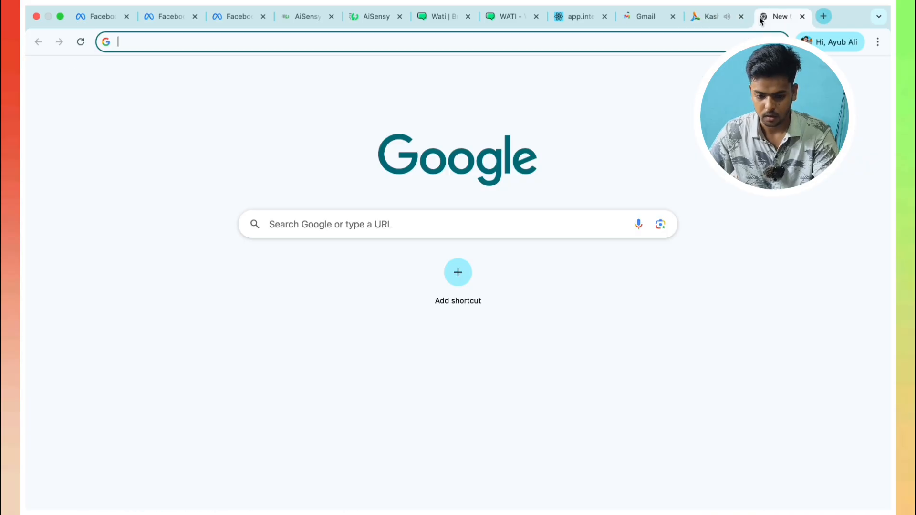
{"action": "type", "text": "kash"}
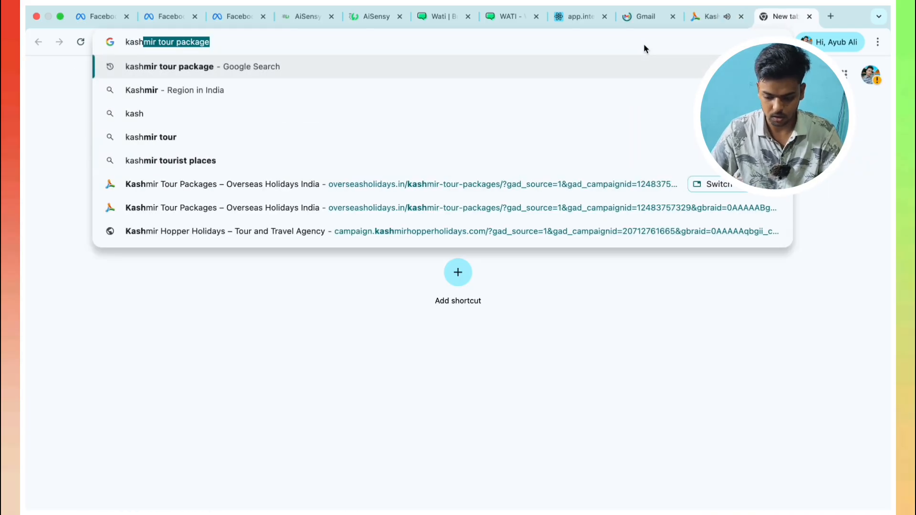
{"action": "key", "text": "Return"}
{"action": "key", "text": "ctrl+Up"}
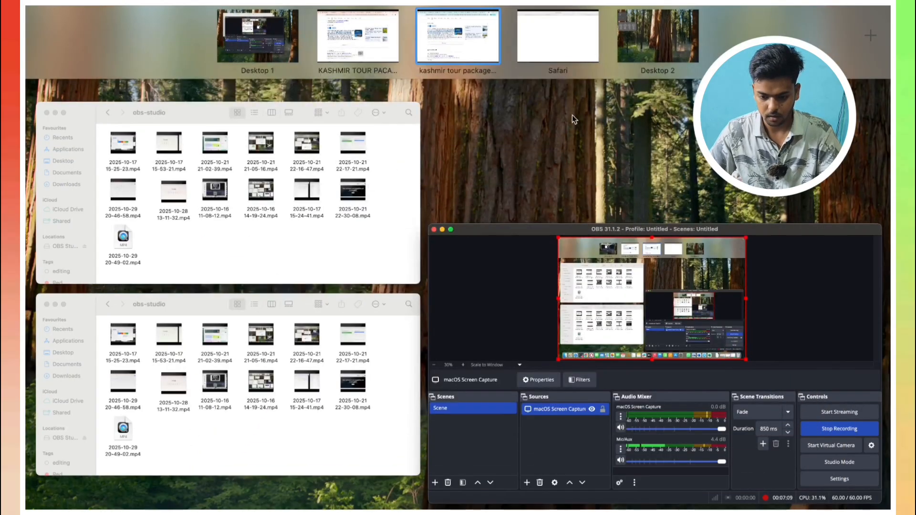
{"action": "left_click", "coordinate": [480, 50]}
{"action": "scroll", "coordinate": [288, 170], "scroll_direction": "down", "scroll_amount": 4}
{"action": "scroll", "coordinate": [289, 175], "scroll_direction": "down", "scroll_amount": 4}
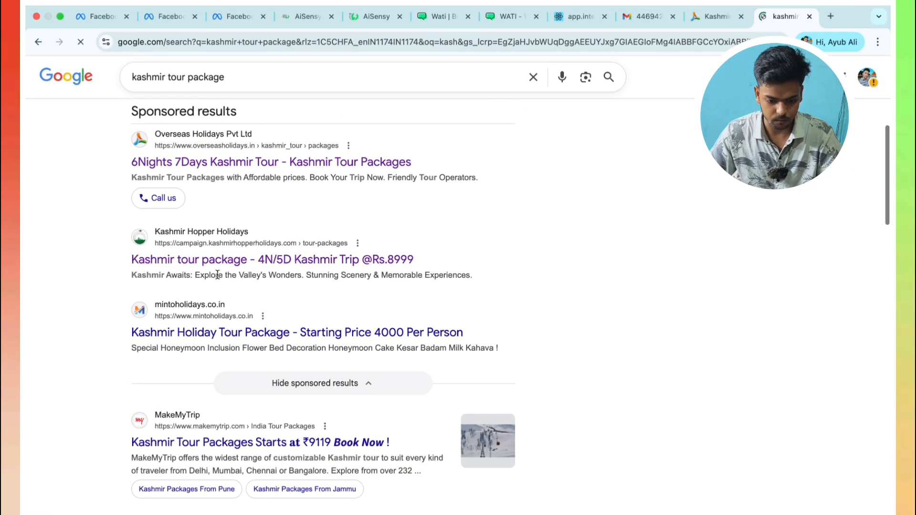
{"action": "left_click", "coordinate": [241, 265]}
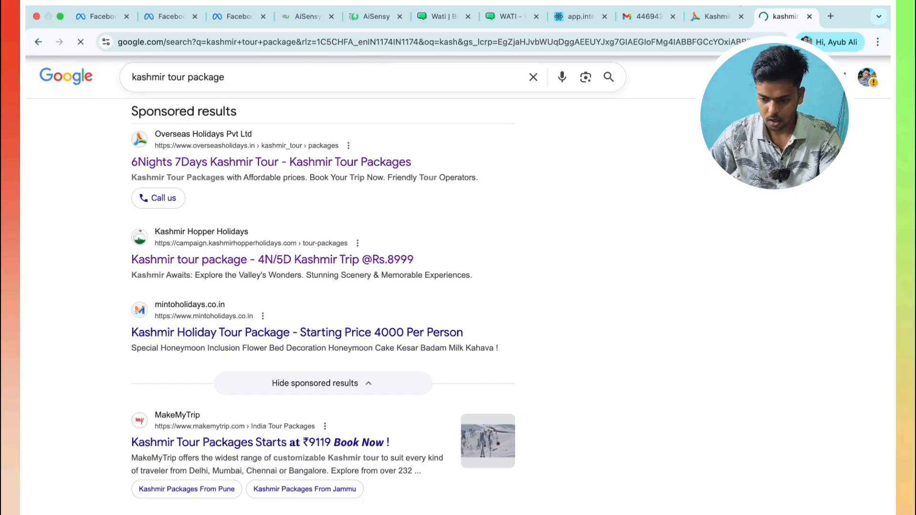
Step: Check the Overseas Holidays page while the Kashmir Hopper Holidays landing page loads, and try reloading the Kashmir Hopper page
{"action": "left_click", "coordinate": [720, 16]}
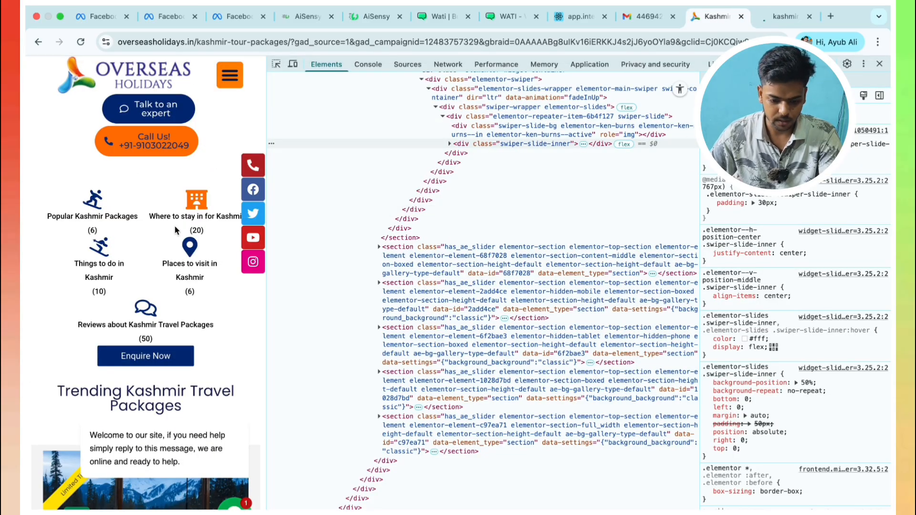
{"action": "scroll", "coordinate": [183, 213], "scroll_direction": "down", "scroll_amount": 1}
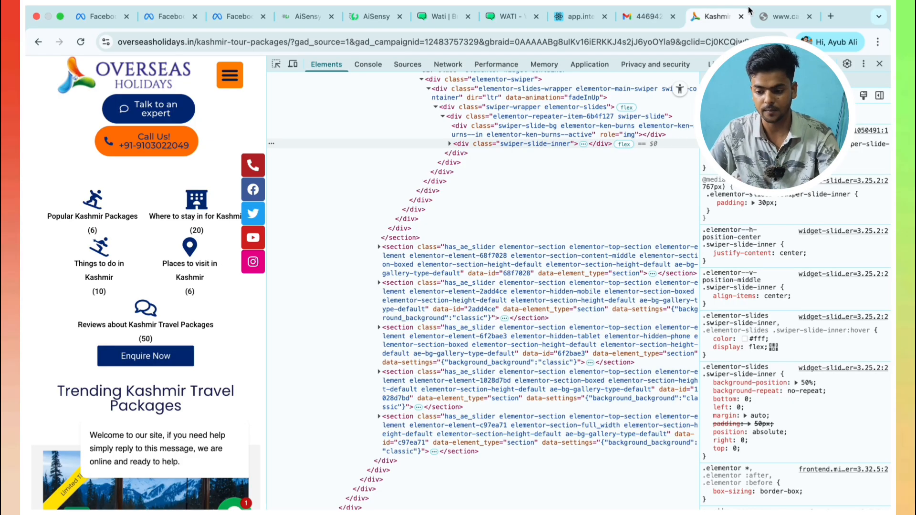
{"action": "left_click", "coordinate": [772, 15]}
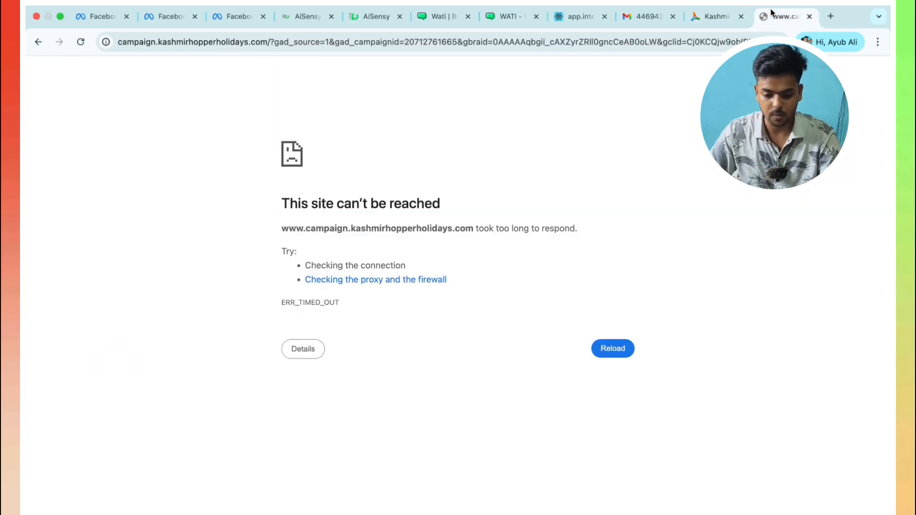
{"action": "left_click", "coordinate": [81, 41]}
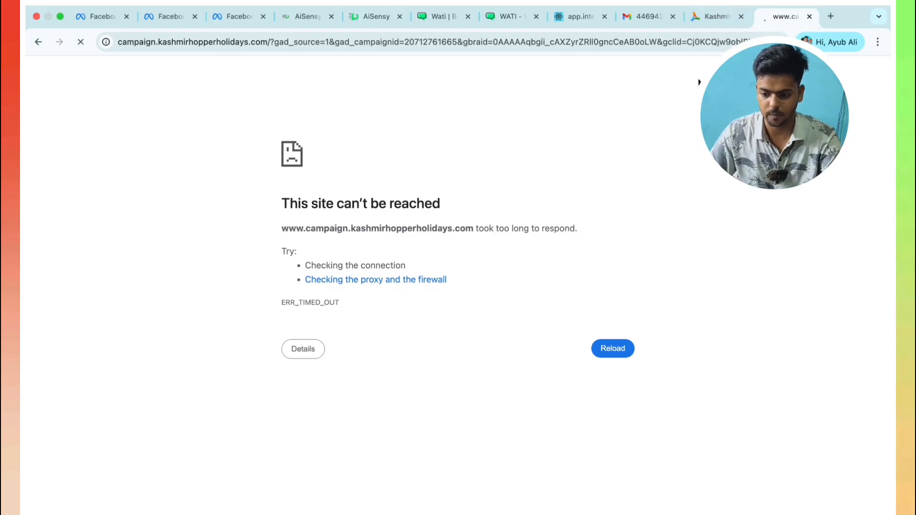
{"action": "left_click", "coordinate": [711, 17]}
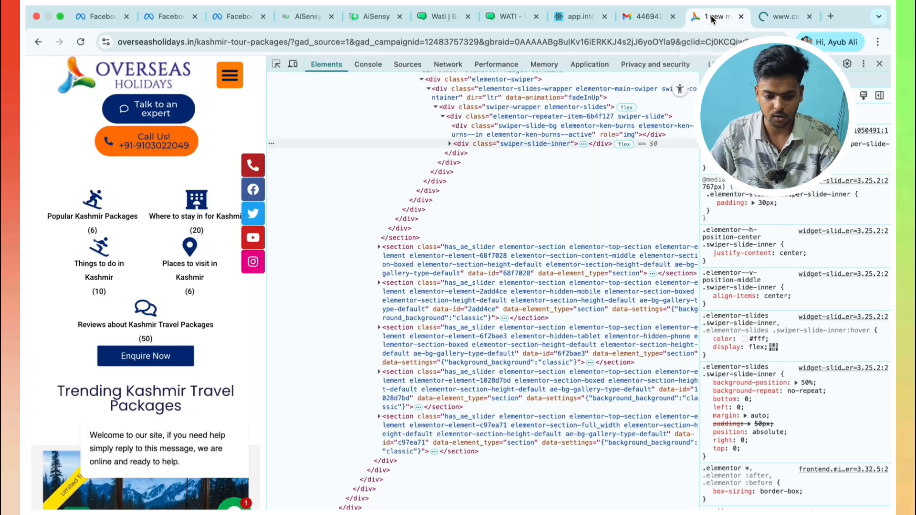
{"action": "left_click", "coordinate": [762, 15]}
Step: Search Google again for "kashmir tour package" in the Kashmir Hopper tab and open the craftmytrip.com ad
{"action": "left_click", "coordinate": [620, 42]}
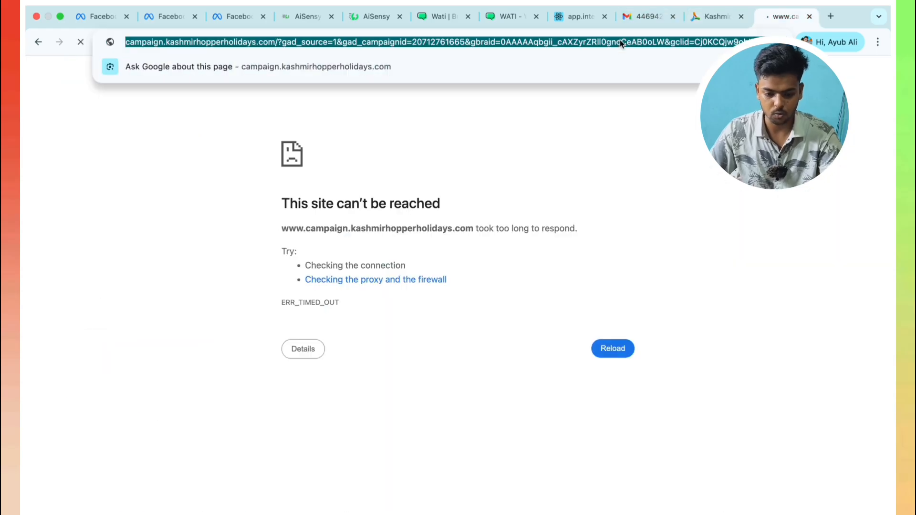
{"action": "type", "text": "kash"}
{"action": "key", "text": "Return"}
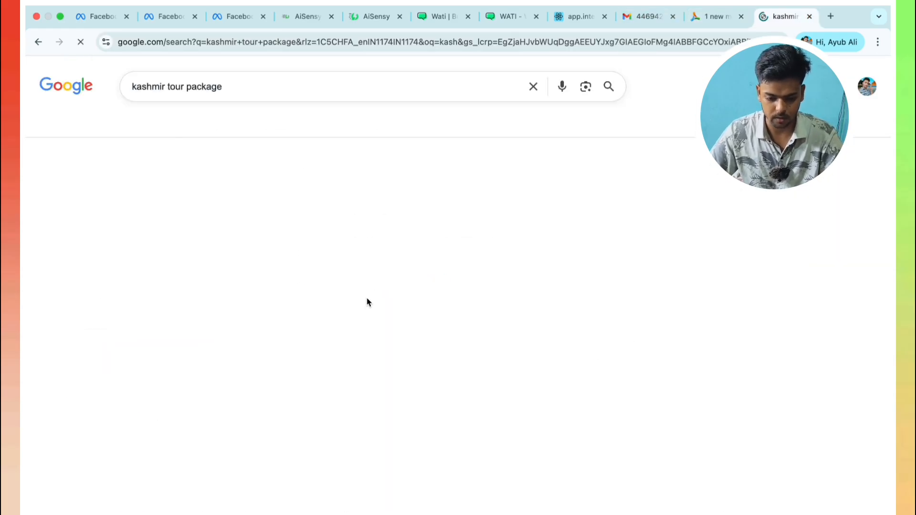
{"action": "scroll", "coordinate": [277, 311], "scroll_direction": "down", "scroll_amount": 4}
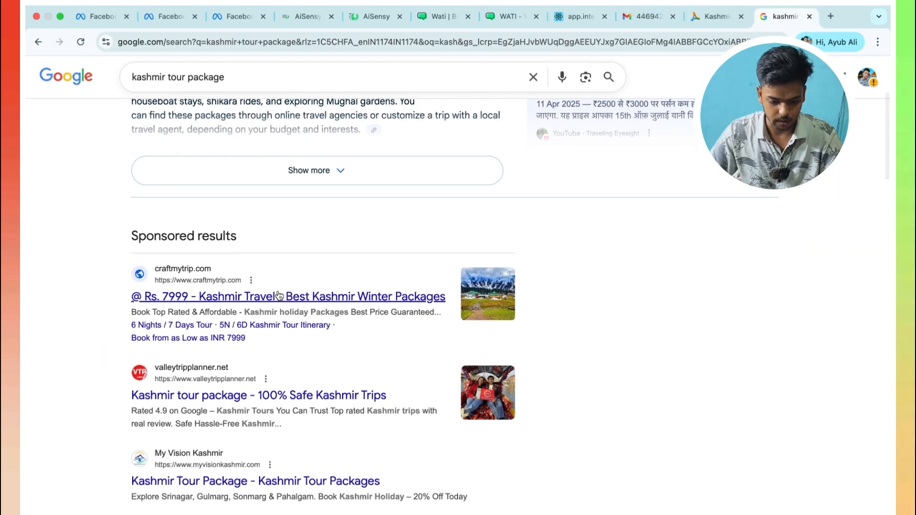
{"action": "left_click", "coordinate": [280, 304]}
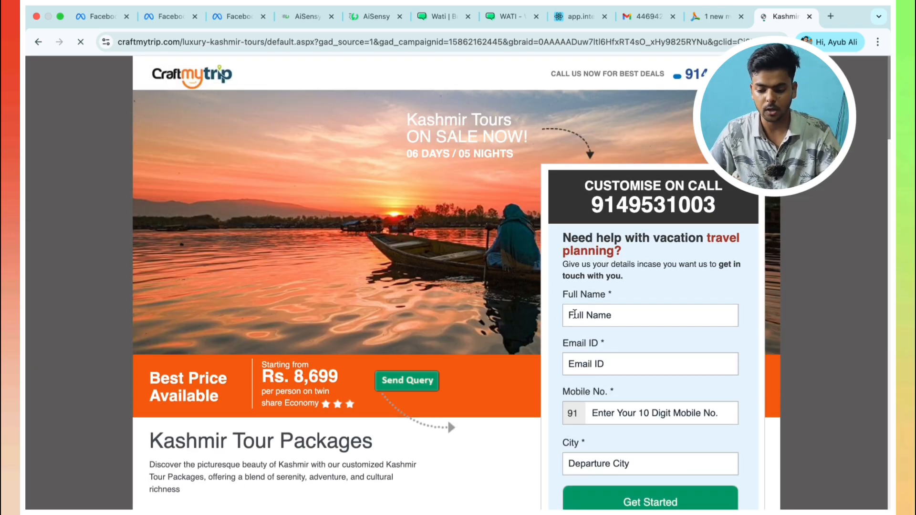
Step: Examine the CraftMyTrip landing page's hero offer, enquiry form, reasons to book and Kashmir packages by city
{"action": "scroll", "coordinate": [588, 315], "scroll_direction": "down", "scroll_amount": 1}
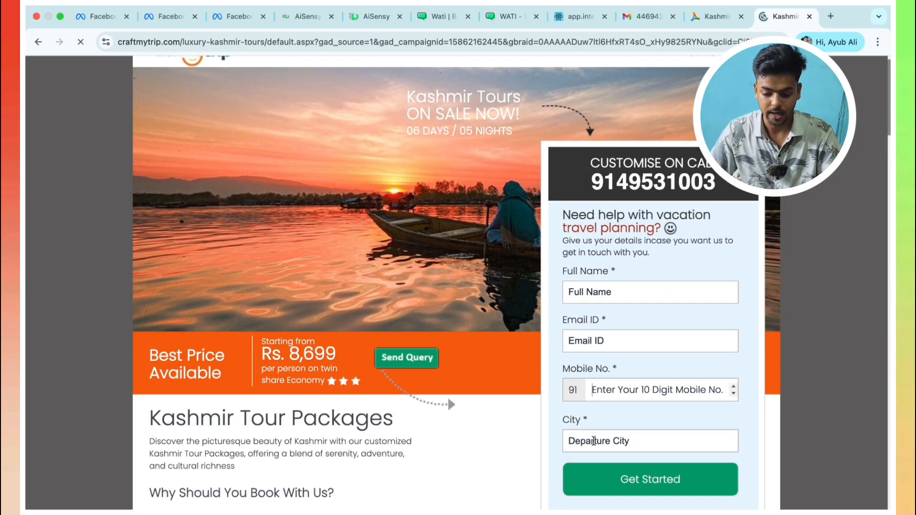
{"action": "left_click", "coordinate": [593, 441]}
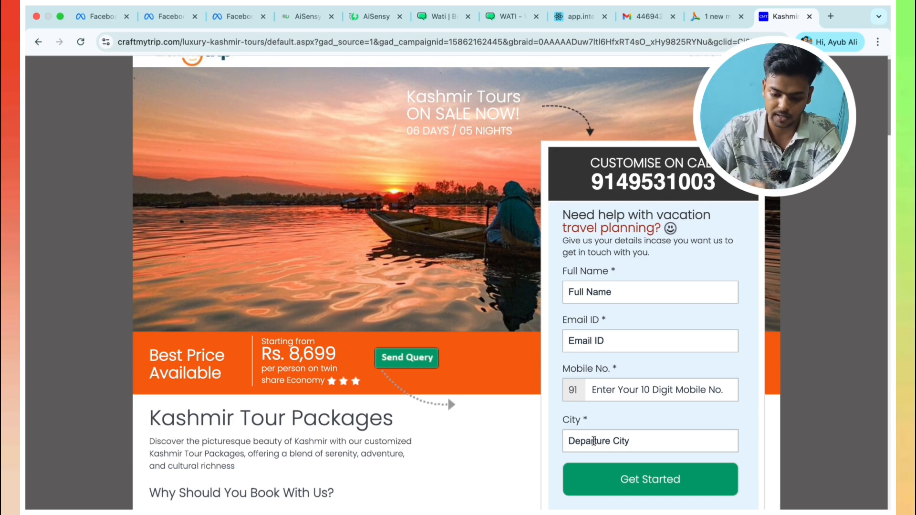
{"action": "scroll", "coordinate": [593, 440], "scroll_direction": "down", "scroll_amount": 1}
{"action": "scroll", "coordinate": [593, 431], "scroll_direction": "up", "scroll_amount": 2}
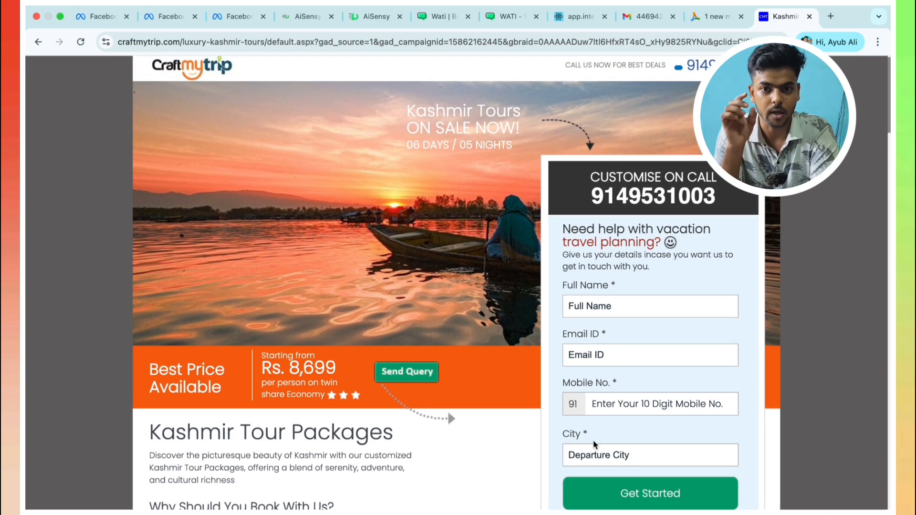
{"action": "scroll", "coordinate": [593, 443], "scroll_direction": "down", "scroll_amount": 8}
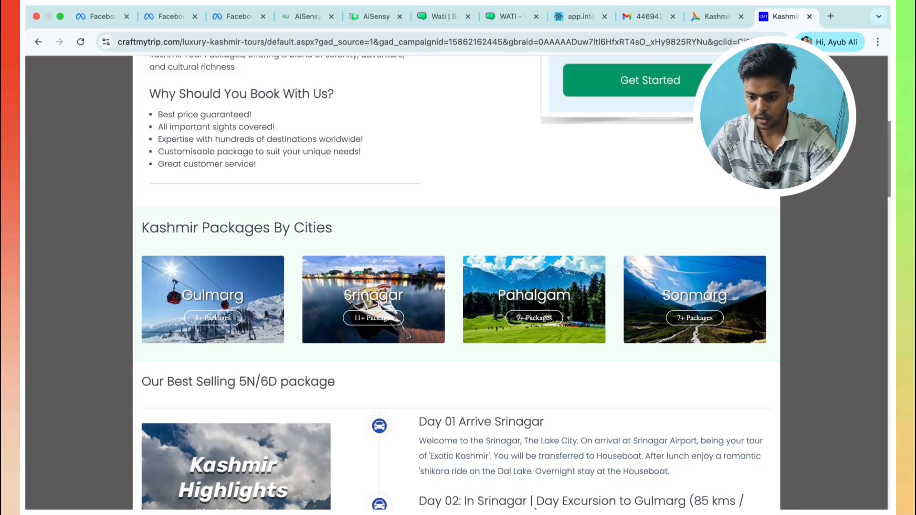
Step: Return to the Overseas Holidays tab and switch to the Chrome window of the profile whose label contains 4707
{"action": "left_click", "coordinate": [725, 17]}
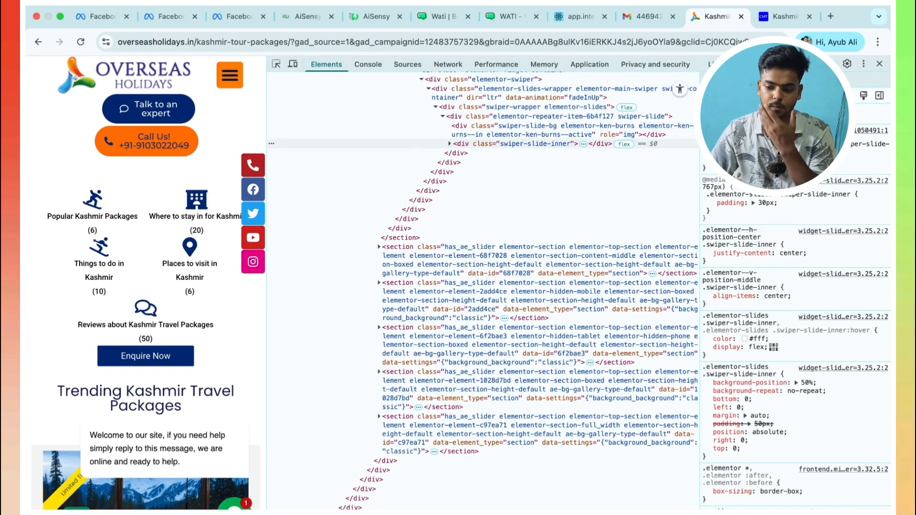
{"action": "left_click", "coordinate": [824, 36]}
{"action": "scroll", "coordinate": [742, 251], "scroll_direction": "down", "scroll_amount": 10}
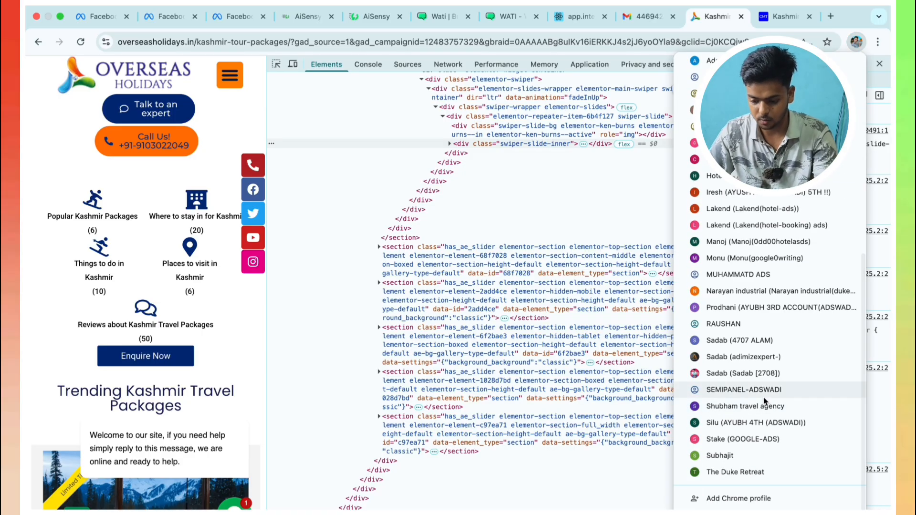
{"action": "left_click", "coordinate": [743, 339]}
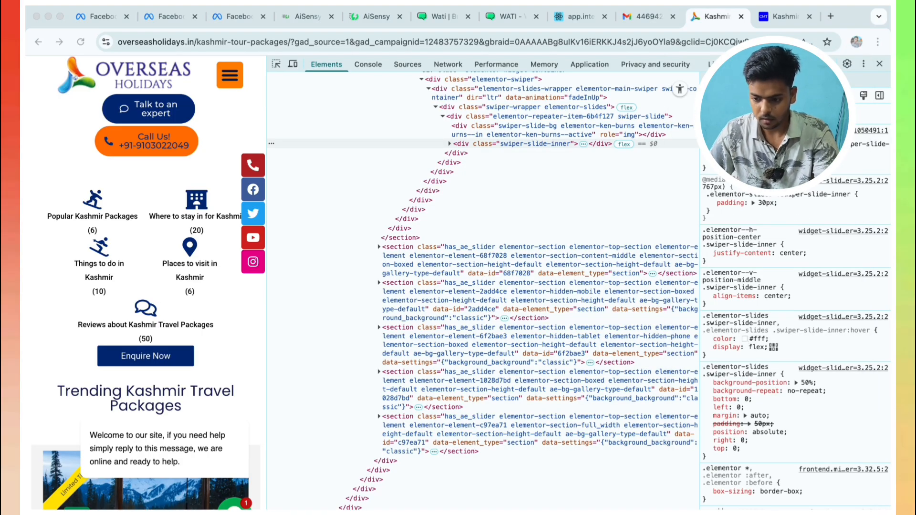
{"action": "left_click", "coordinate": [854, 42]}
{"action": "scroll", "coordinate": [743, 334], "scroll_direction": "down", "scroll_amount": 10}
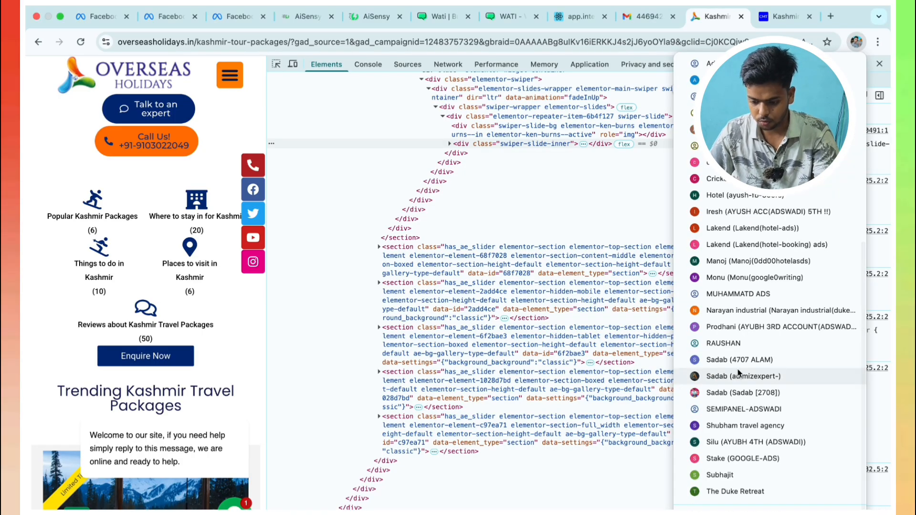
{"action": "left_click", "coordinate": [740, 362]}
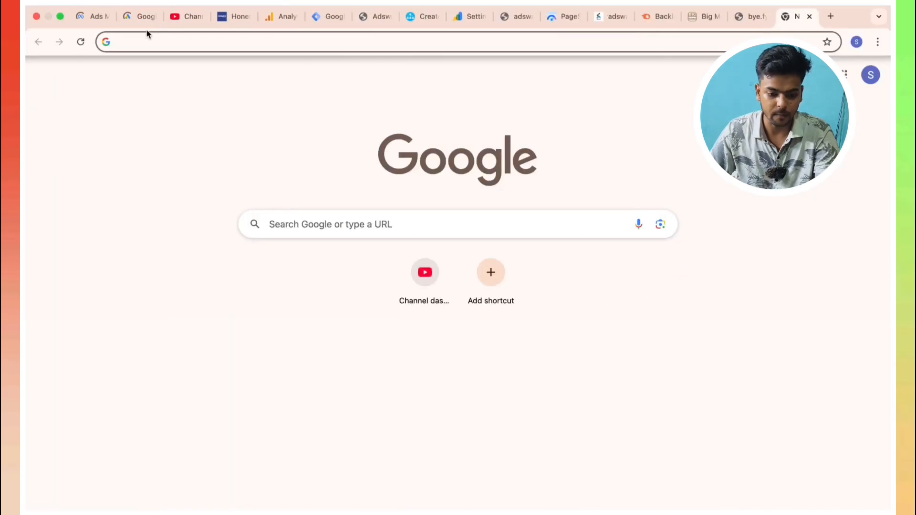
Step: Go to the Google Ads Keyword Planner and start discovering new keywords
{"action": "left_click", "coordinate": [141, 16]}
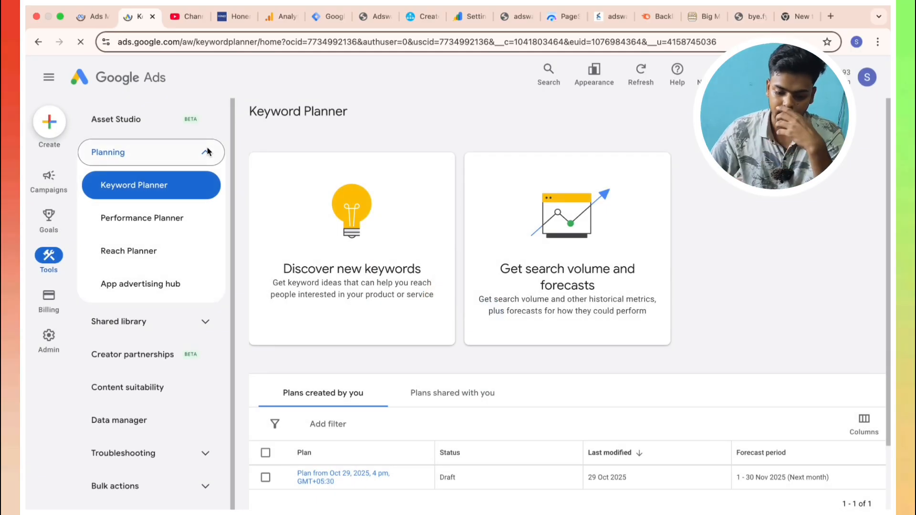
{"action": "left_click", "coordinate": [49, 206]}
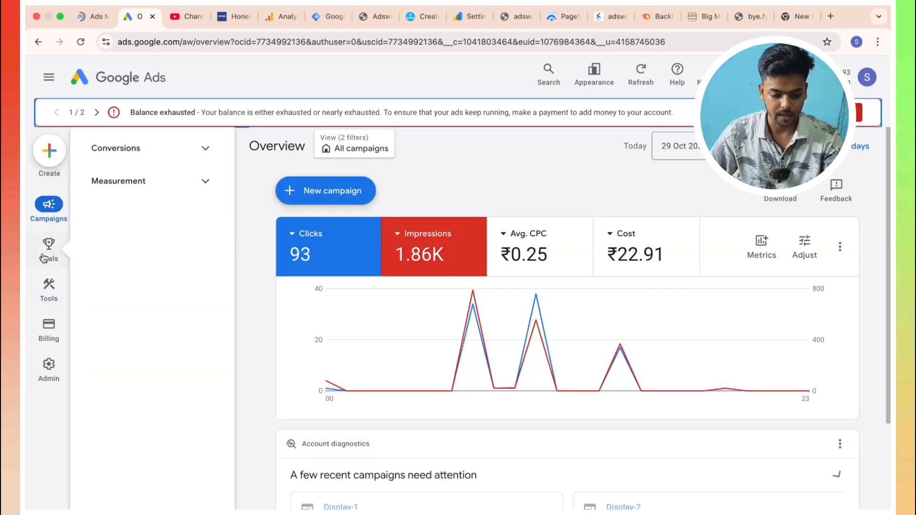
{"action": "mouse_move", "coordinate": [61, 288]}
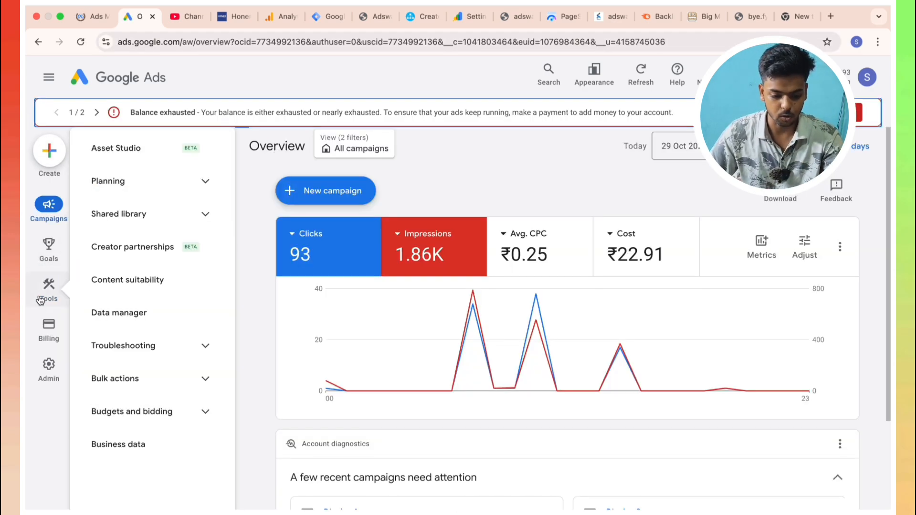
{"action": "left_click", "coordinate": [145, 190]}
{"action": "left_click", "coordinate": [147, 213]}
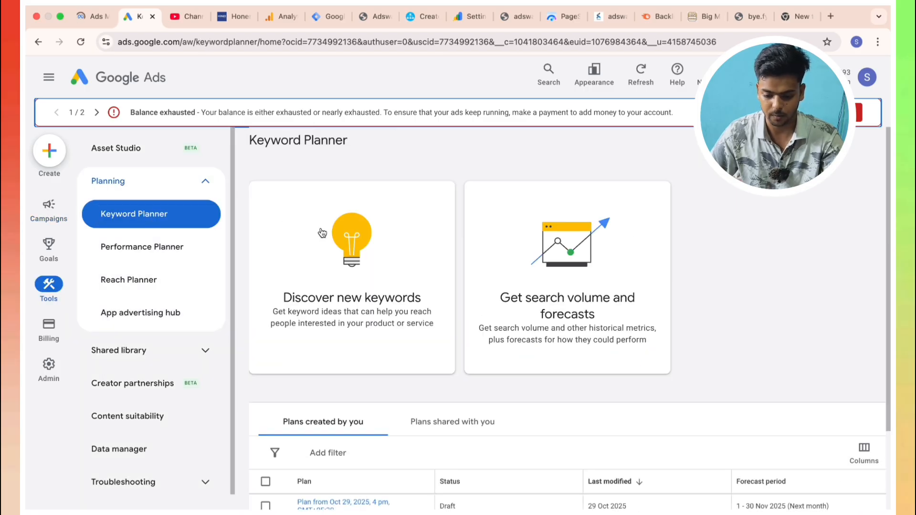
{"action": "left_click", "coordinate": [329, 241]}
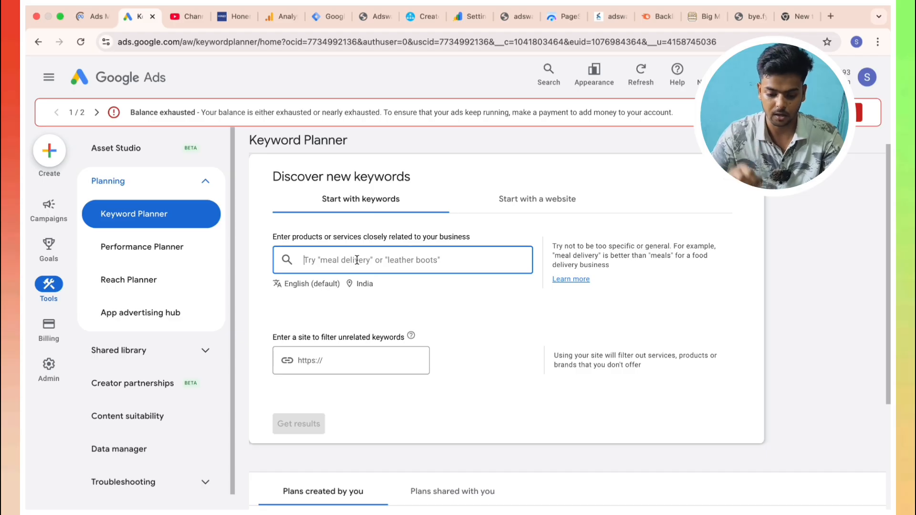
Step: Get keyword ideas for "kashmir pacage", "kashmir tour" and "kashmir tour pacage"
{"action": "type", "text": "kashmir"}
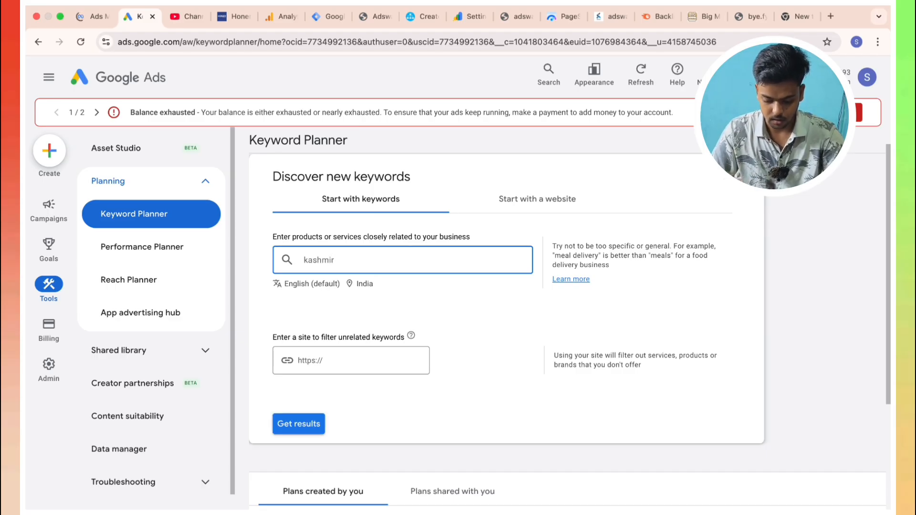
{"action": "type", "text": " pacage"}
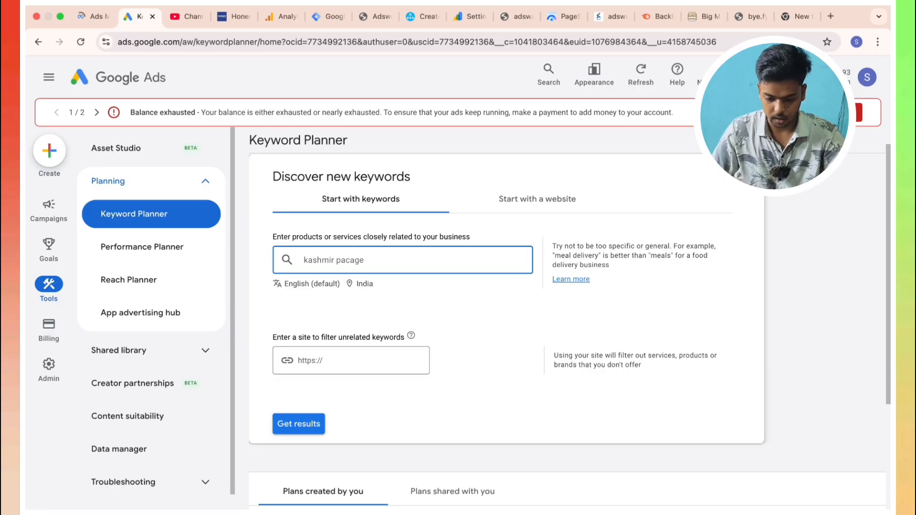
{"action": "key", "text": "Return"}
{"action": "type", "text": "kashmir"}
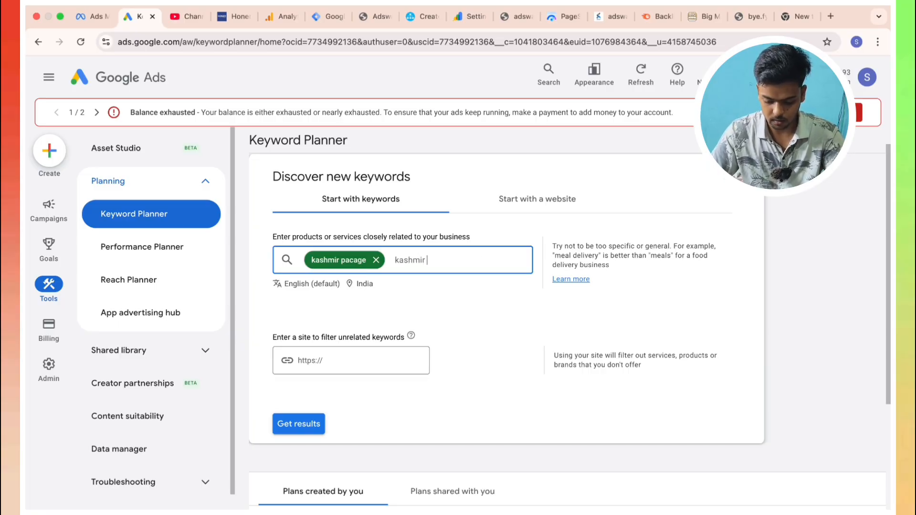
{"action": "type", "text": " tour"}
{"action": "key", "text": "Return"}
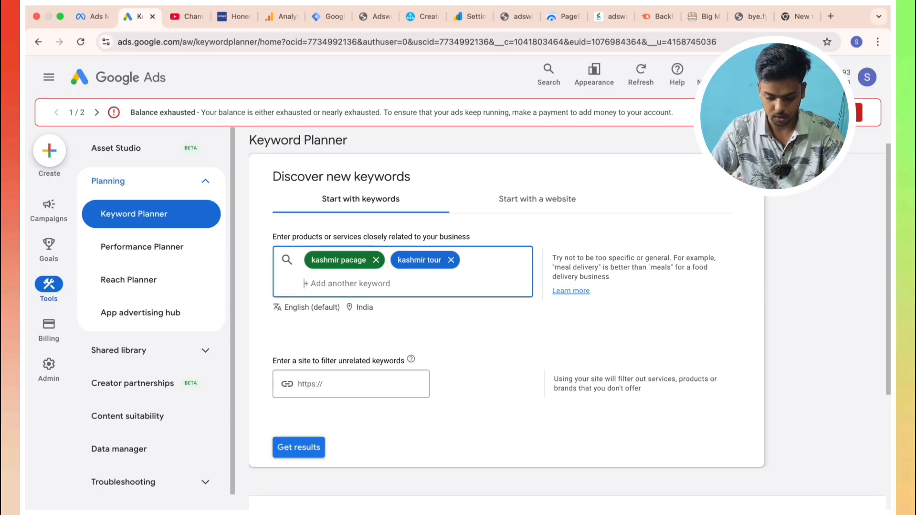
{"action": "type", "text": "kashmir tour"}
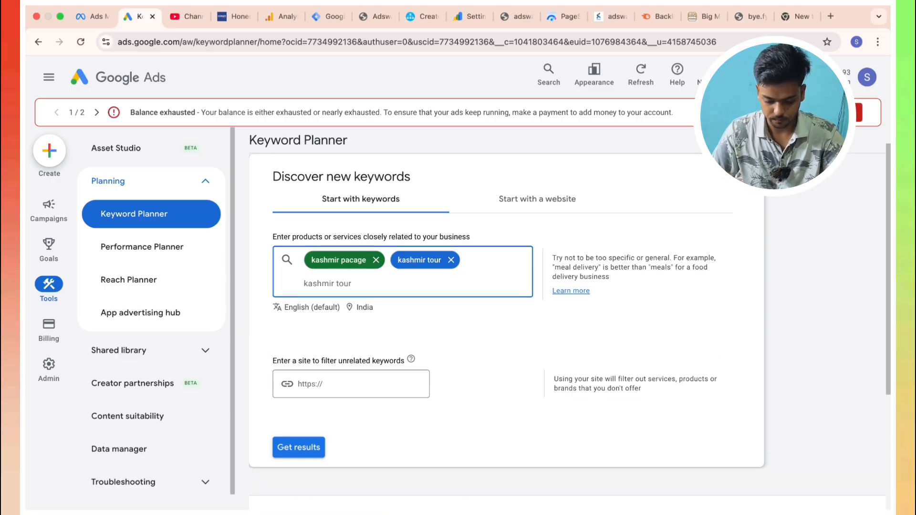
{"action": "type", "text": " pa"}
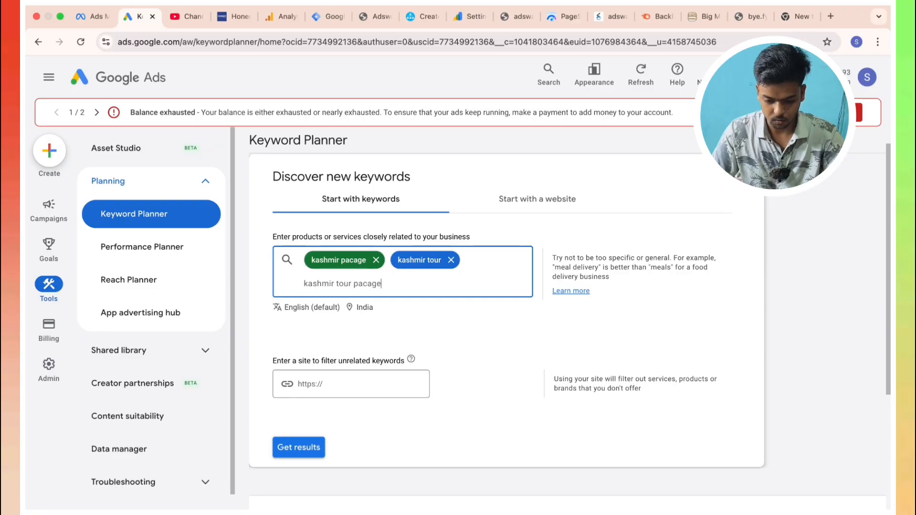
{"action": "type", "text": "cage"}
{"action": "key", "text": "Return"}
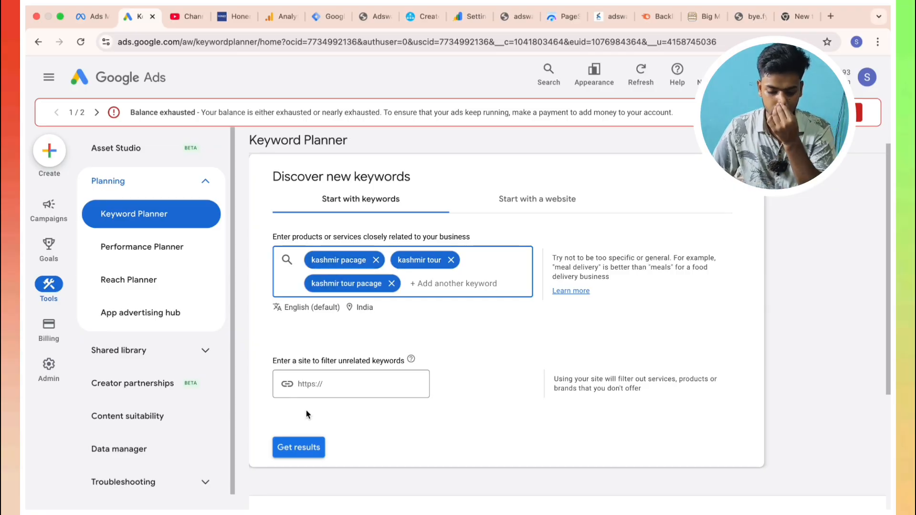
{"action": "left_click", "coordinate": [309, 447]}
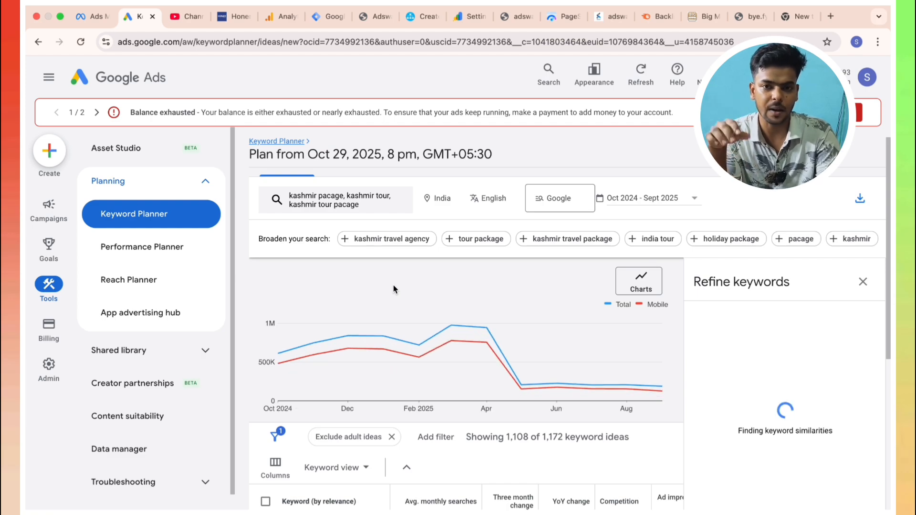
Step: Examine the search trend chart and the average monthly searches of the Kashmir keyword ideas
{"action": "scroll", "coordinate": [393, 286], "scroll_direction": "down", "scroll_amount": 4}
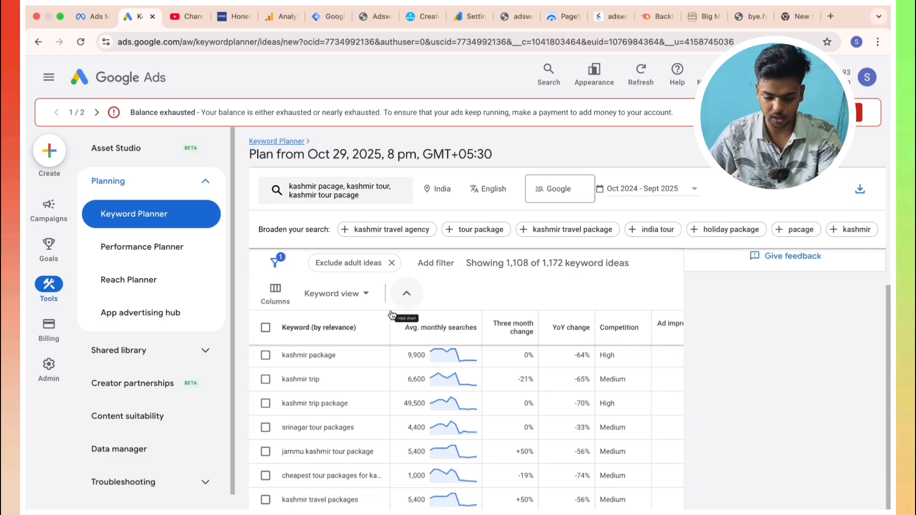
{"action": "scroll", "coordinate": [401, 382], "scroll_direction": "up", "scroll_amount": 4}
{"action": "scroll", "coordinate": [404, 397], "scroll_direction": "up", "scroll_amount": 1}
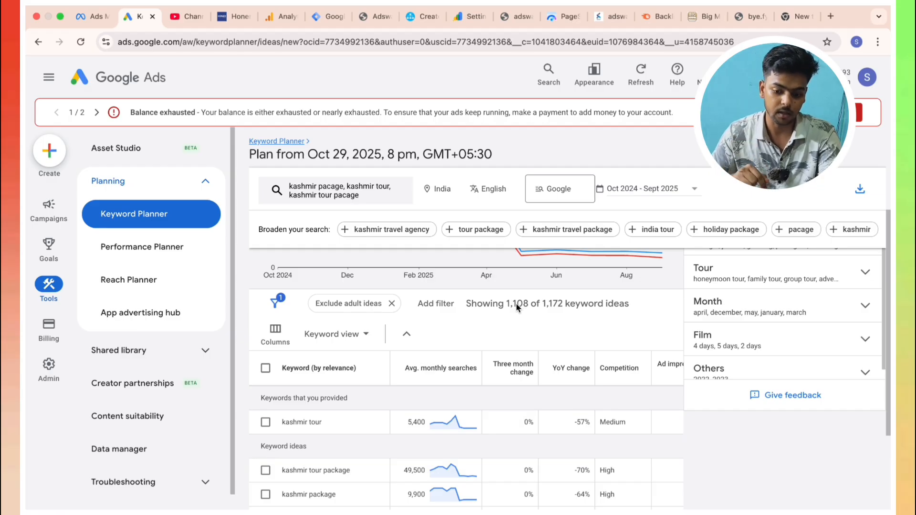
{"action": "scroll", "coordinate": [516, 303], "scroll_direction": "down", "scroll_amount": 1}
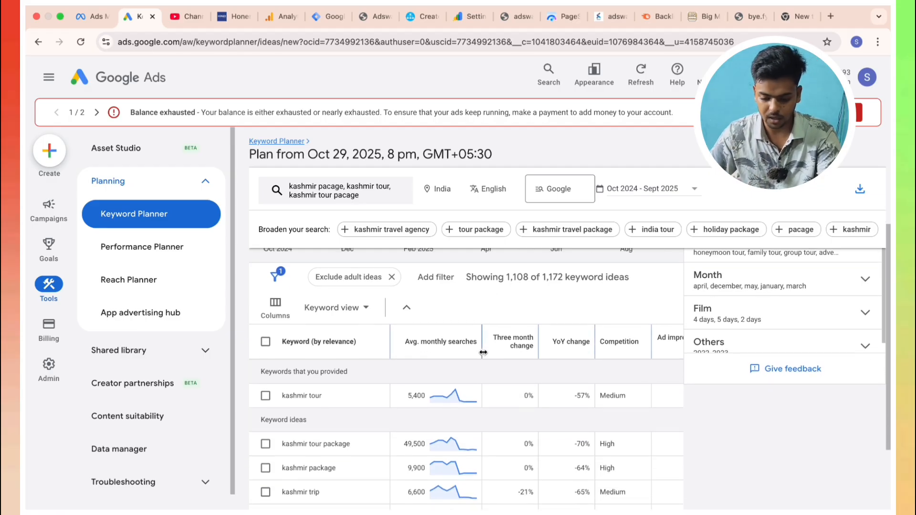
{"action": "scroll", "coordinate": [770, 329], "scroll_direction": "up", "scroll_amount": 5}
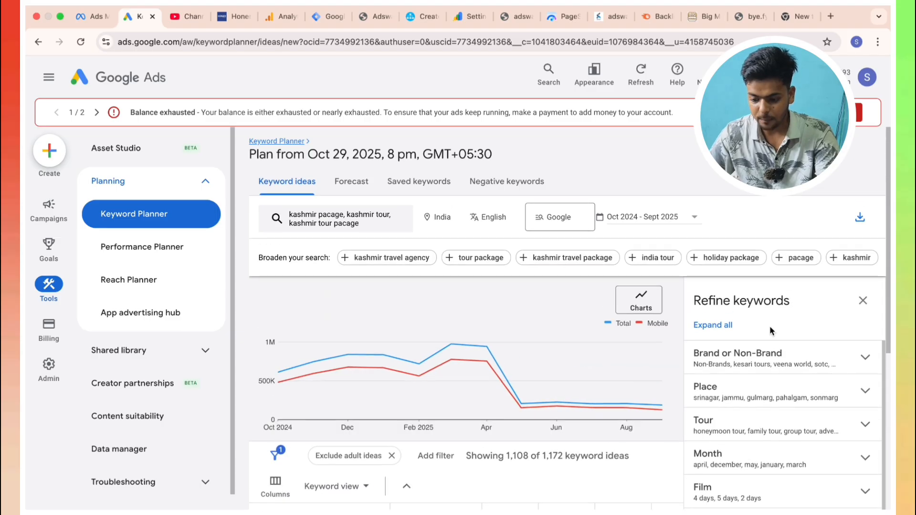
Step: Close the Refine keywords pane and compare the keyword ideas' competition and low and high top of page bids
{"action": "left_click", "coordinate": [862, 300]}
{"action": "scroll", "coordinate": [573, 323], "scroll_direction": "down", "scroll_amount": 4}
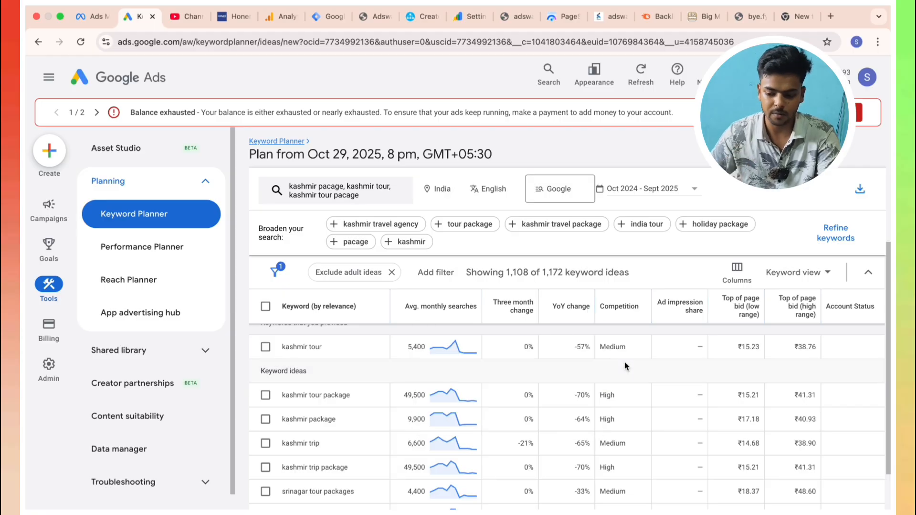
{"action": "mouse_move", "coordinate": [744, 319]}
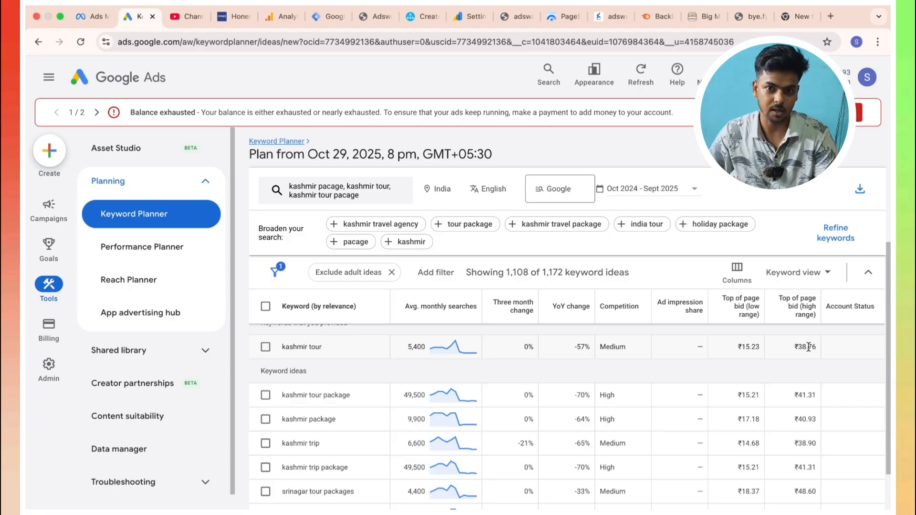
{"action": "scroll", "coordinate": [703, 348], "scroll_direction": "down", "scroll_amount": 2}
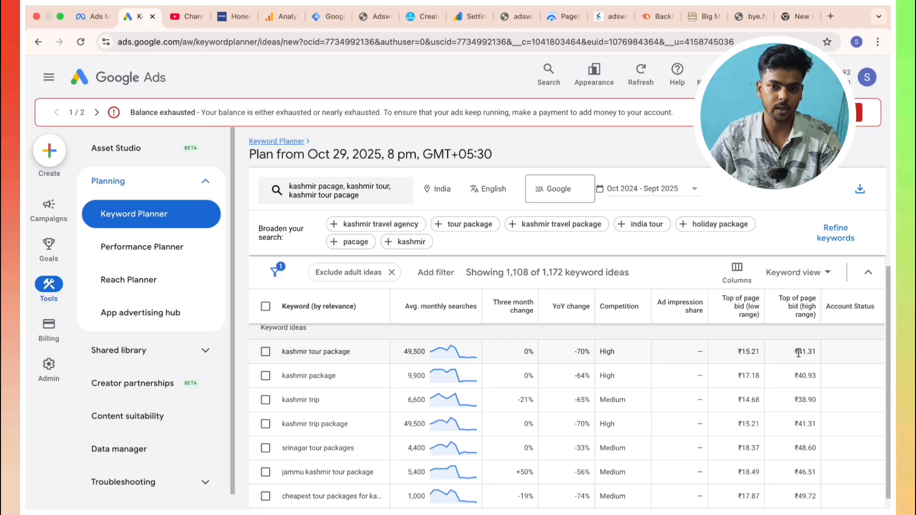
{"action": "scroll", "coordinate": [647, 365], "scroll_direction": "down", "scroll_amount": 1}
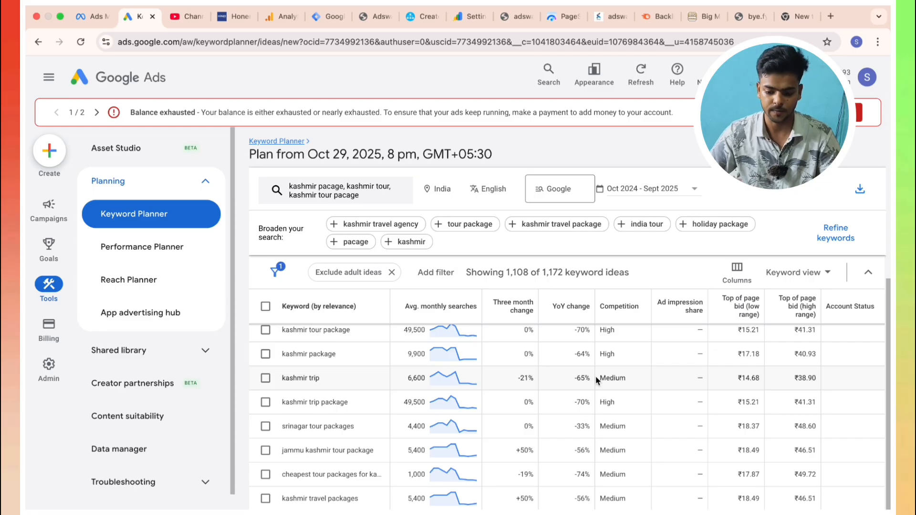
{"action": "scroll", "coordinate": [552, 378], "scroll_direction": "up", "scroll_amount": 4}
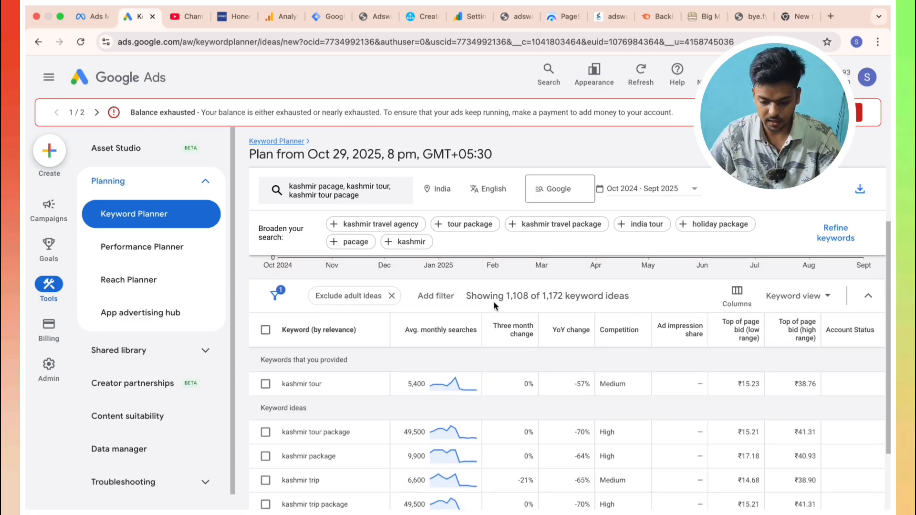
Step: Filter the keyword ideas to keywords containing "kashmir" using Text Match
{"action": "left_click", "coordinate": [435, 296]}
{"action": "scroll", "coordinate": [472, 381], "scroll_direction": "down", "scroll_amount": 3}
{"action": "scroll", "coordinate": [489, 430], "scroll_direction": "down", "scroll_amount": 1}
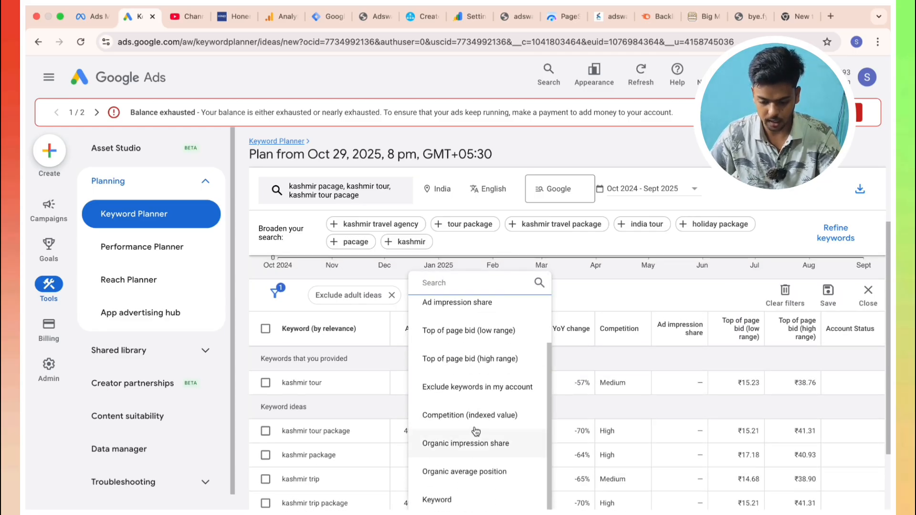
{"action": "left_click", "coordinate": [477, 493]}
{"action": "left_click", "coordinate": [485, 371]}
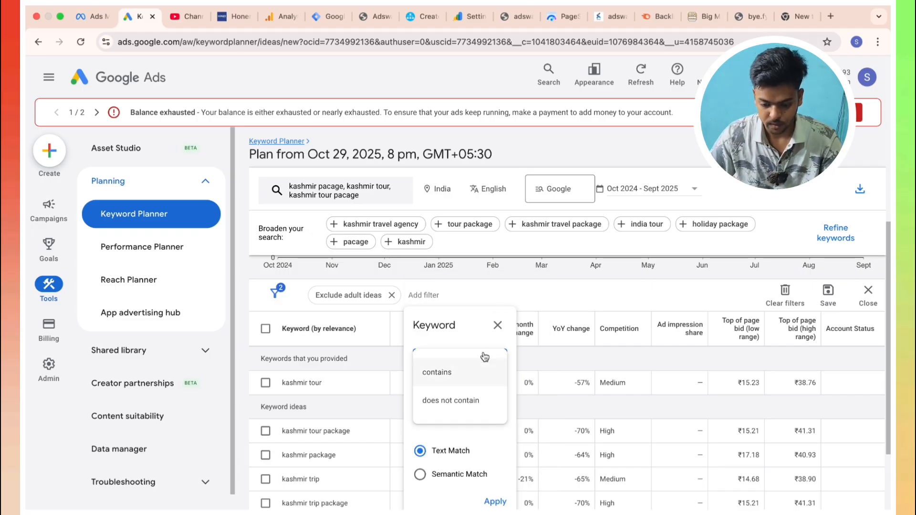
{"action": "left_click", "coordinate": [470, 384]}
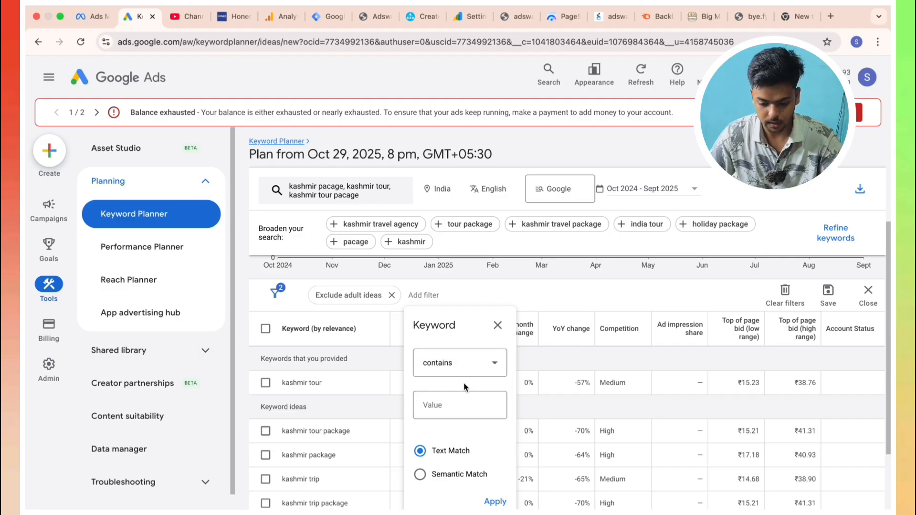
{"action": "left_click", "coordinate": [459, 408]}
{"action": "type", "text": "kasmi"}
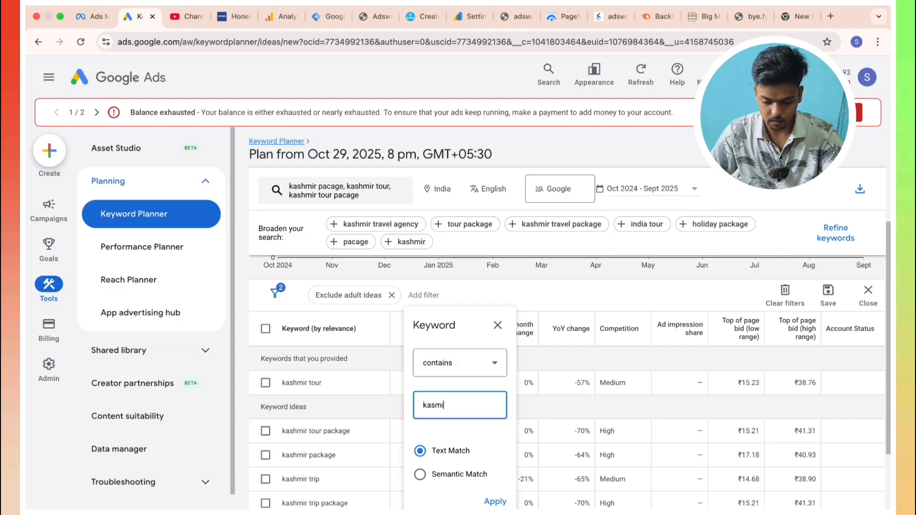
{"action": "type", "text": "r"}
{"action": "key", "text": "BackSpace"}
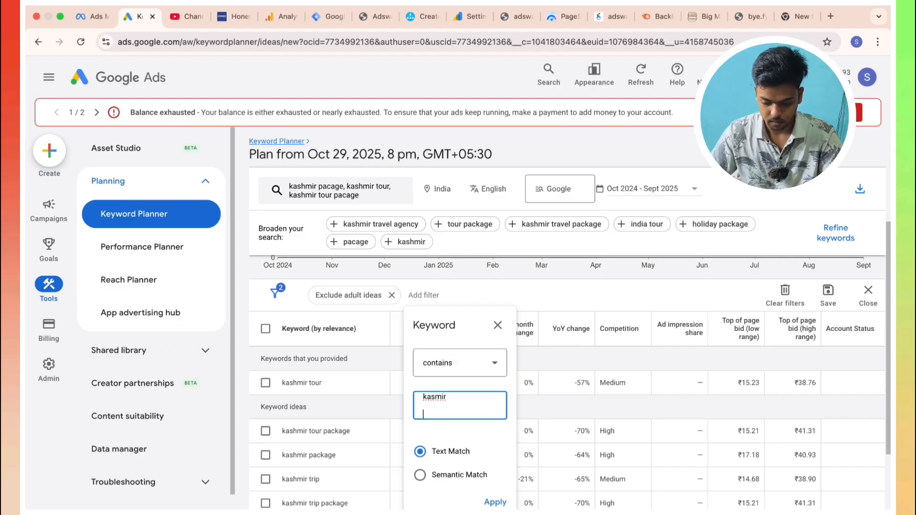
{"action": "key", "text": "BackSpace"}
{"action": "key", "text": "BackSpace"}
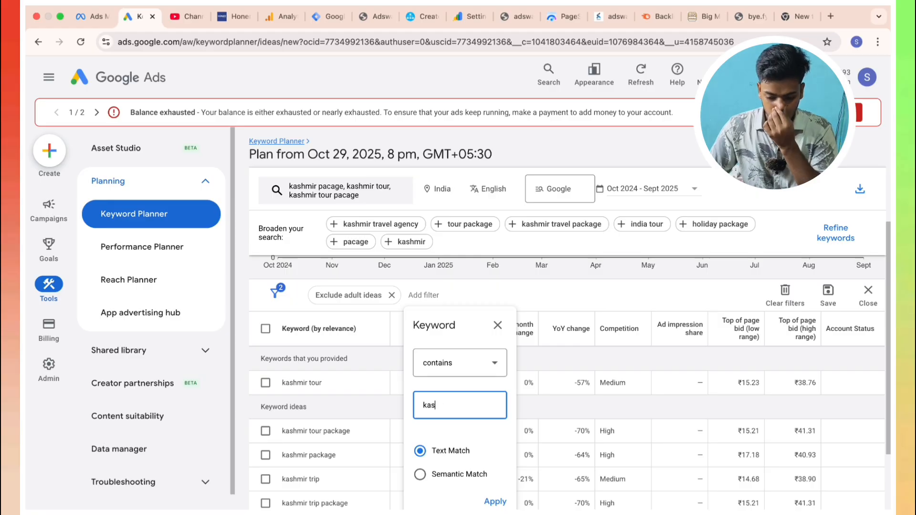
{"action": "type", "text": "hm"}
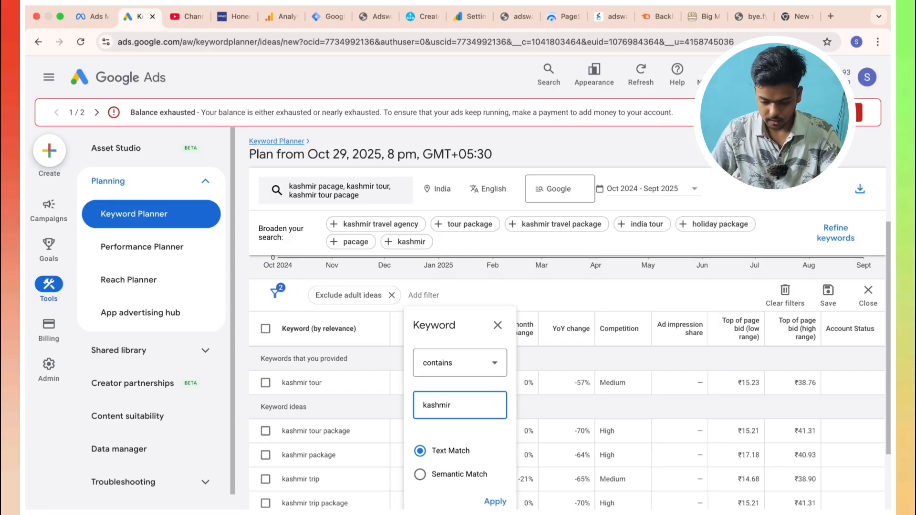
{"action": "type", "text": "ir"}
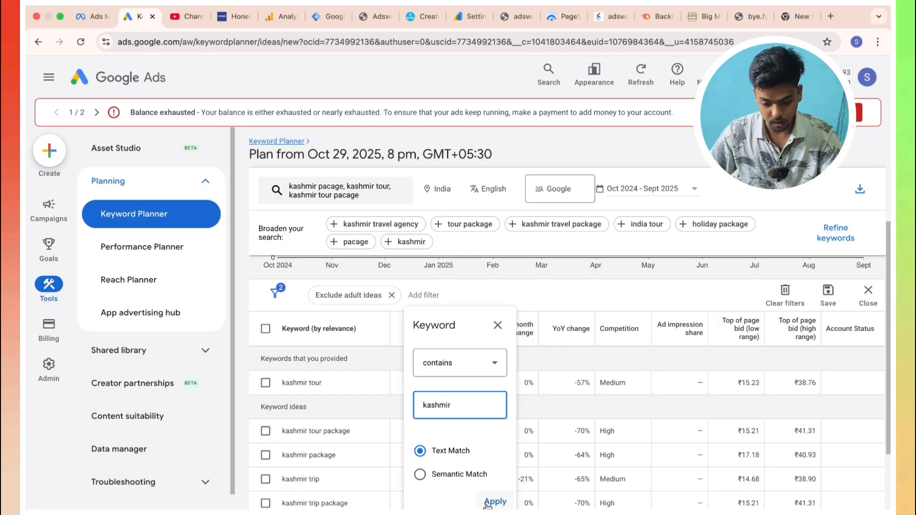
{"action": "left_click", "coordinate": [495, 501]}
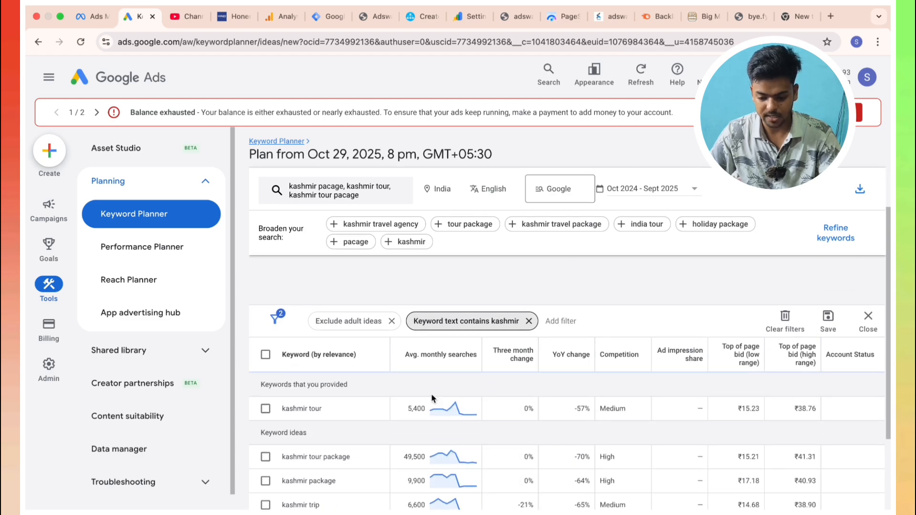
Step: Add a Competition filter to the keyword ideas so that only keywords with Medium competition are listed
{"action": "scroll", "coordinate": [444, 396], "scroll_direction": "down", "scroll_amount": 1}
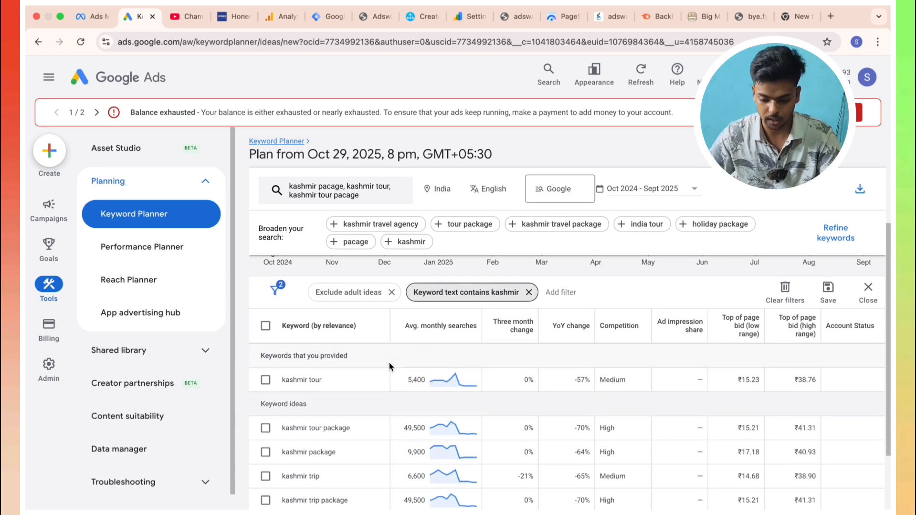
{"action": "left_click", "coordinate": [561, 292]}
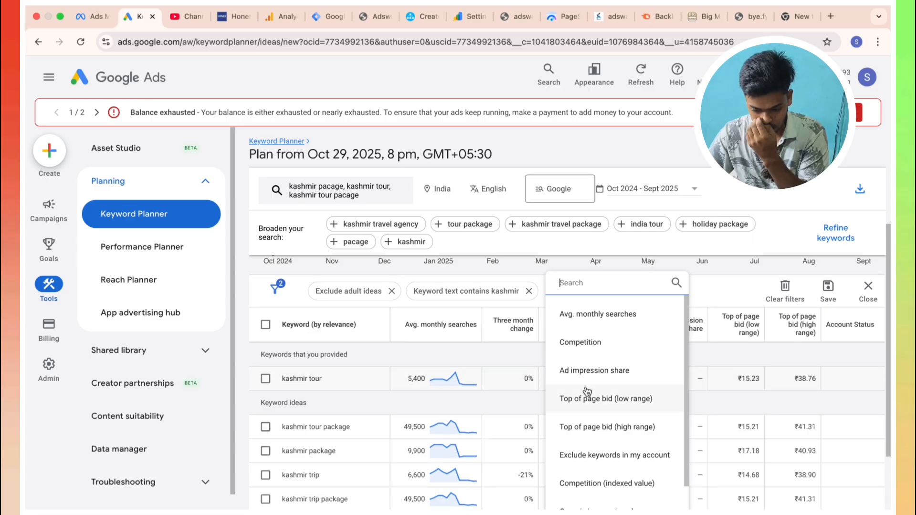
{"action": "scroll", "coordinate": [594, 396], "scroll_direction": "down", "scroll_amount": 2}
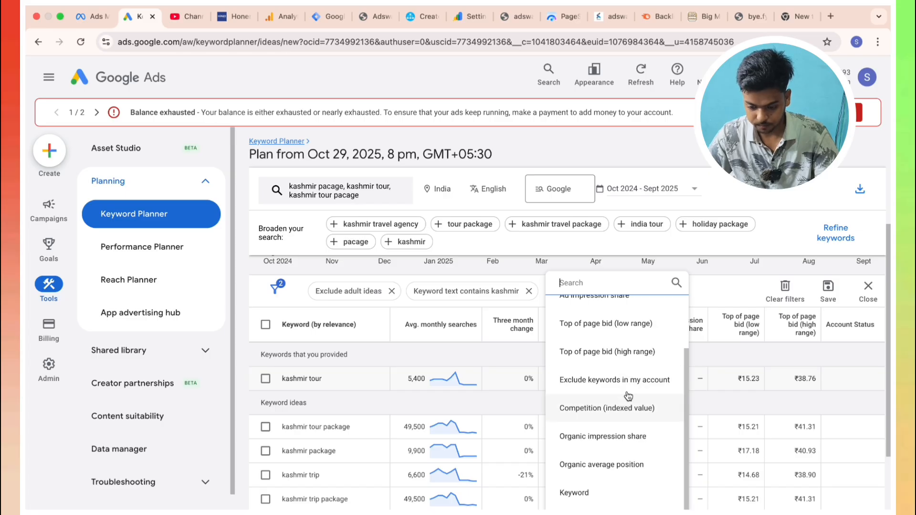
{"action": "scroll", "coordinate": [617, 407], "scroll_direction": "up", "scroll_amount": 1}
{"action": "scroll", "coordinate": [620, 401], "scroll_direction": "up", "scroll_amount": 3}
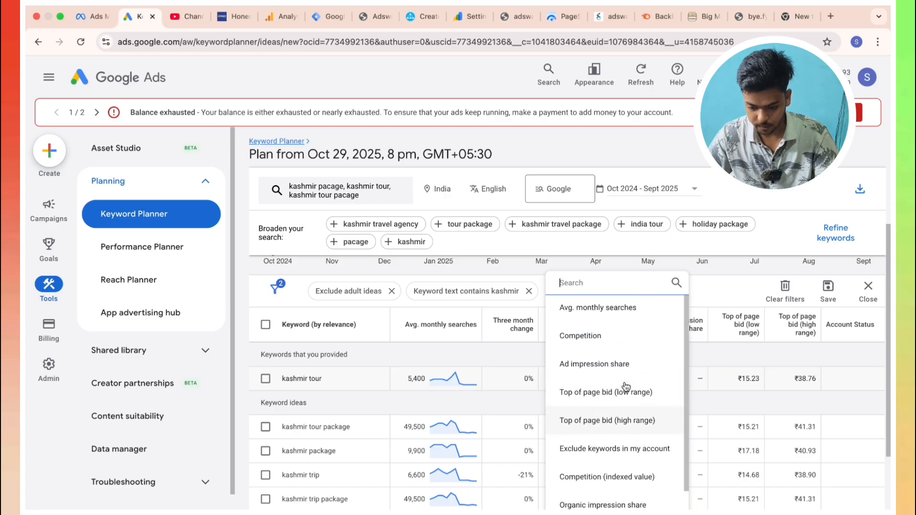
{"action": "left_click", "coordinate": [620, 341]}
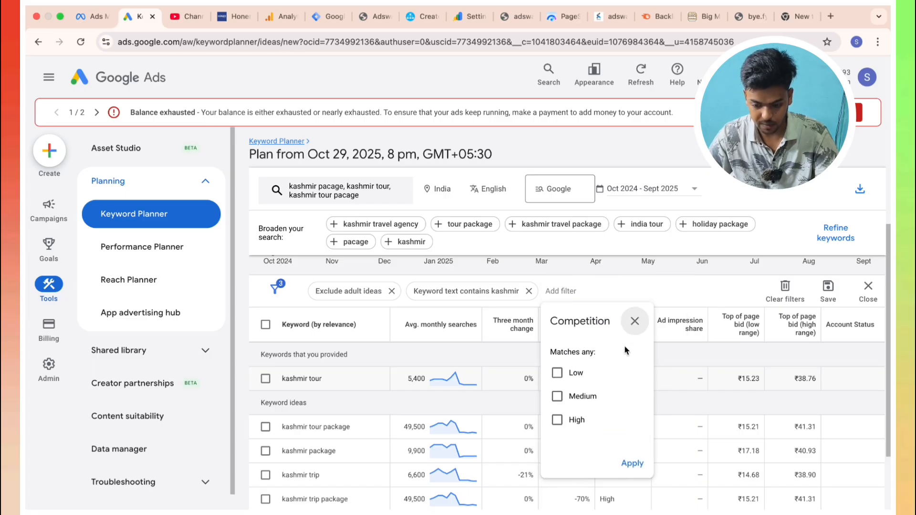
{"action": "left_click", "coordinate": [572, 397]}
{"action": "left_click", "coordinate": [626, 464]}
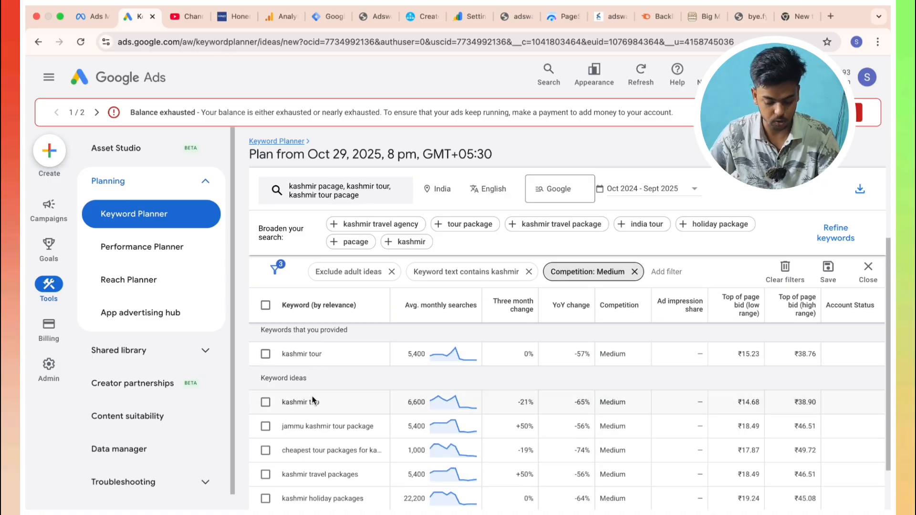
Step: Widen the Keyword column to read the full keyword texts and highlight "cheapest tour packages for kashmir"
{"action": "left_click", "coordinate": [285, 403]}
{"action": "scroll", "coordinate": [308, 401], "scroll_direction": "down", "scroll_amount": 1}
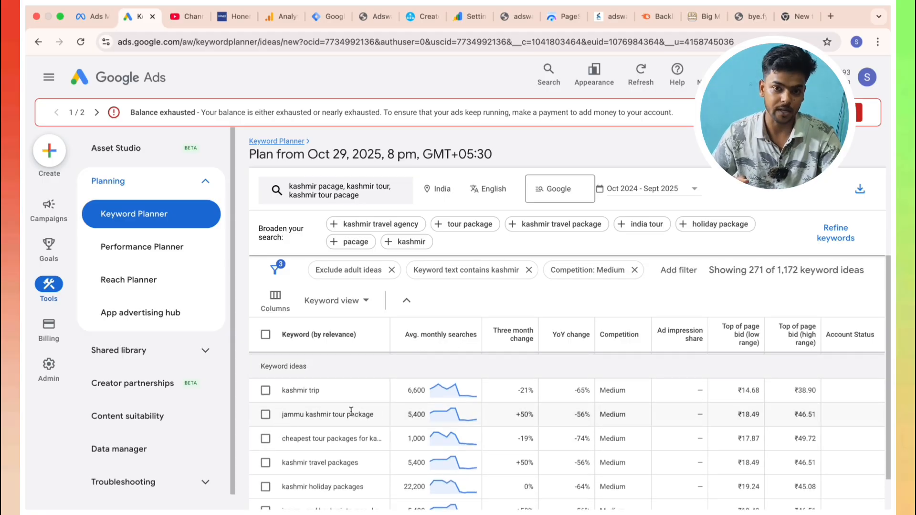
{"action": "scroll", "coordinate": [351, 411], "scroll_direction": "down", "scroll_amount": 1}
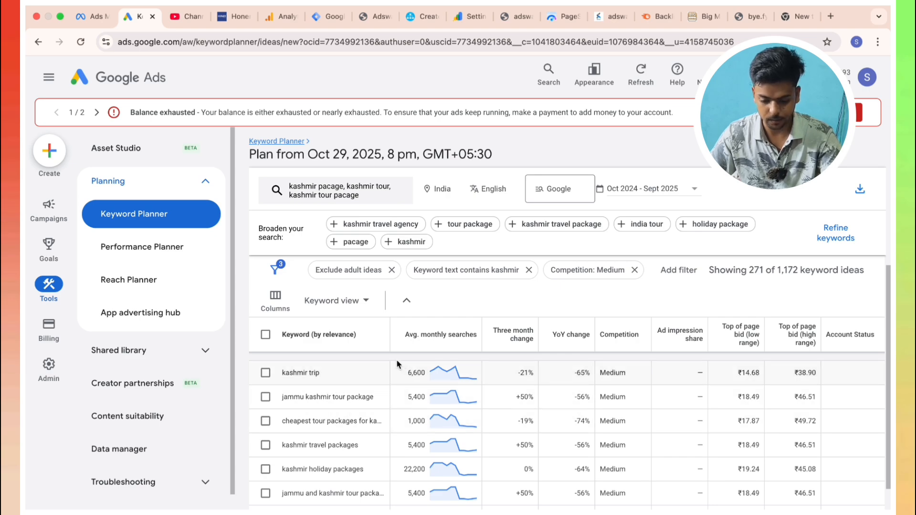
{"action": "left_click_drag", "start_coordinate": [389, 339], "coordinate": [427, 340]}
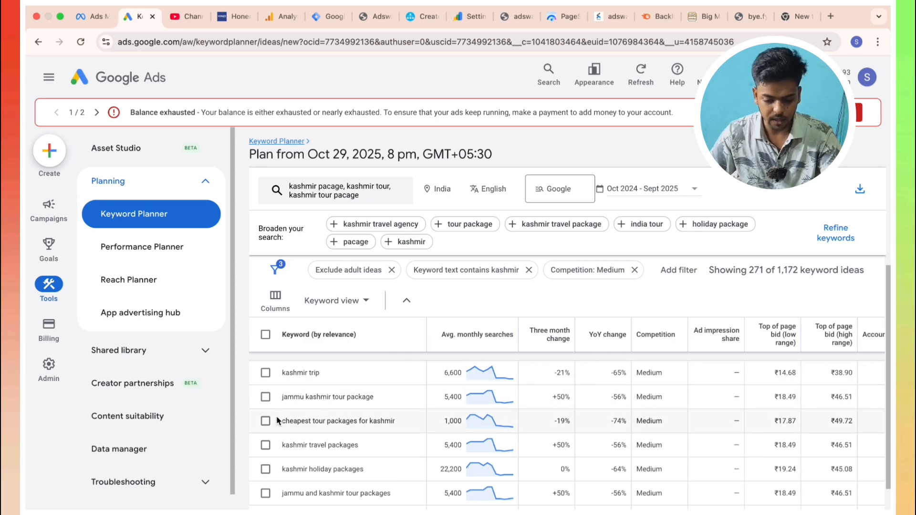
{"action": "triple_click", "coordinate": [402, 421]}
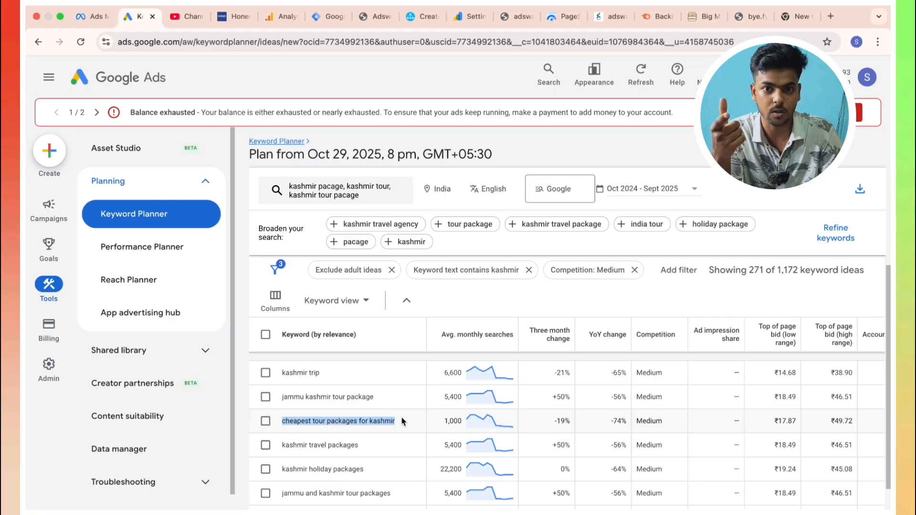
Step: Review the search trend chart and the filtered keyword ideas, and highlight "kashmir holiday packages"
{"action": "scroll", "coordinate": [402, 422], "scroll_direction": "down", "scroll_amount": 4}
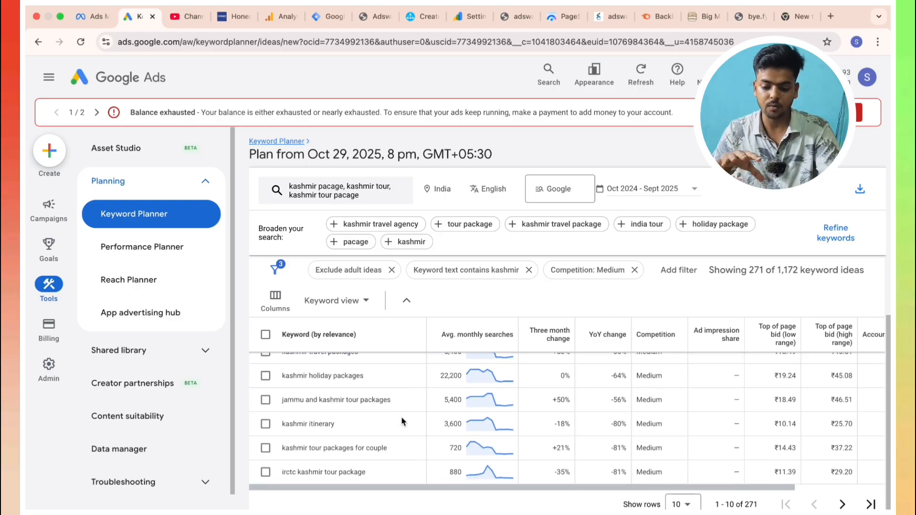
{"action": "scroll", "coordinate": [403, 421], "scroll_direction": "up", "scroll_amount": 5}
{"action": "scroll", "coordinate": [521, 407], "scroll_direction": "down", "scroll_amount": 1}
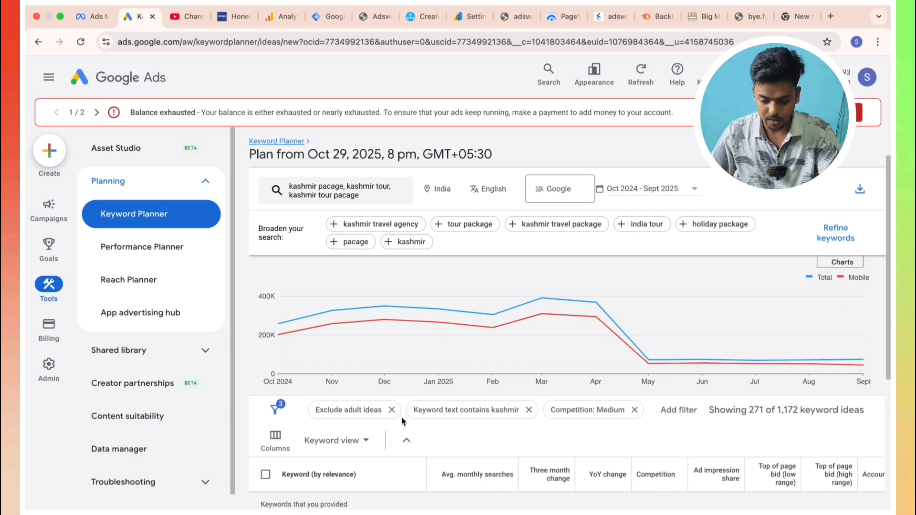
{"action": "scroll", "coordinate": [521, 406], "scroll_direction": "down", "scroll_amount": 1}
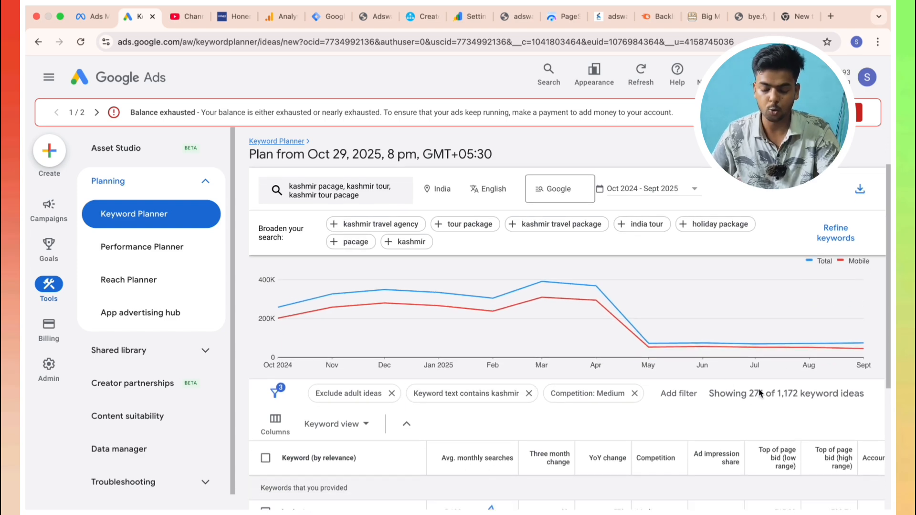
{"action": "scroll", "coordinate": [760, 393], "scroll_direction": "down", "scroll_amount": 3}
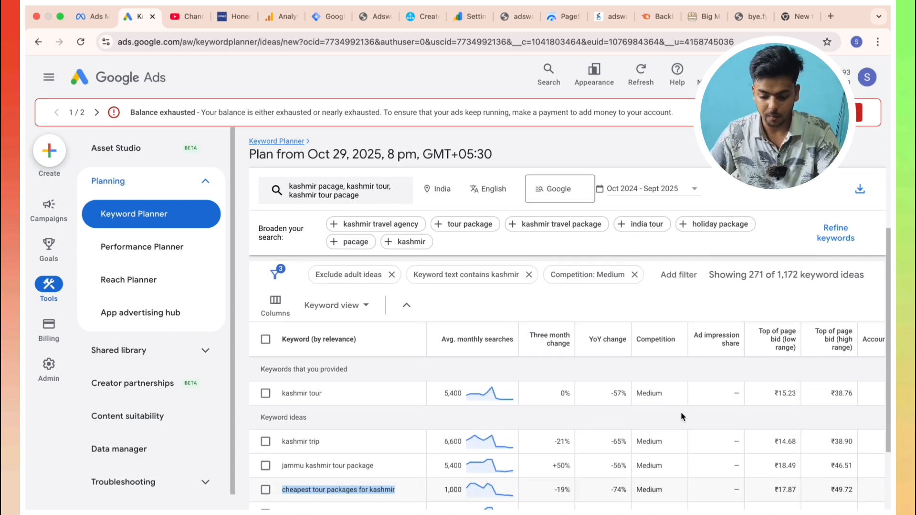
{"action": "scroll", "coordinate": [666, 411], "scroll_direction": "down", "scroll_amount": 1}
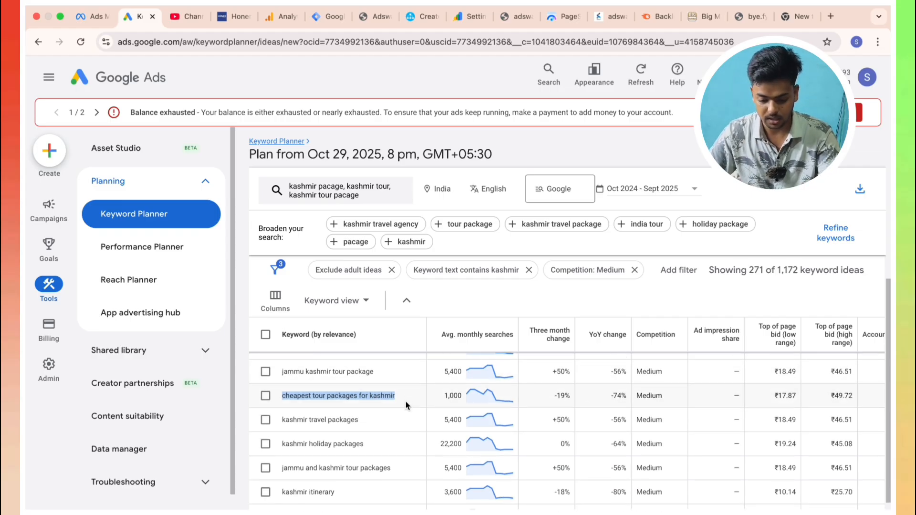
{"action": "scroll", "coordinate": [405, 401], "scroll_direction": "down", "scroll_amount": 1}
{"action": "left_click_drag", "start_coordinate": [281, 439], "coordinate": [360, 437]}
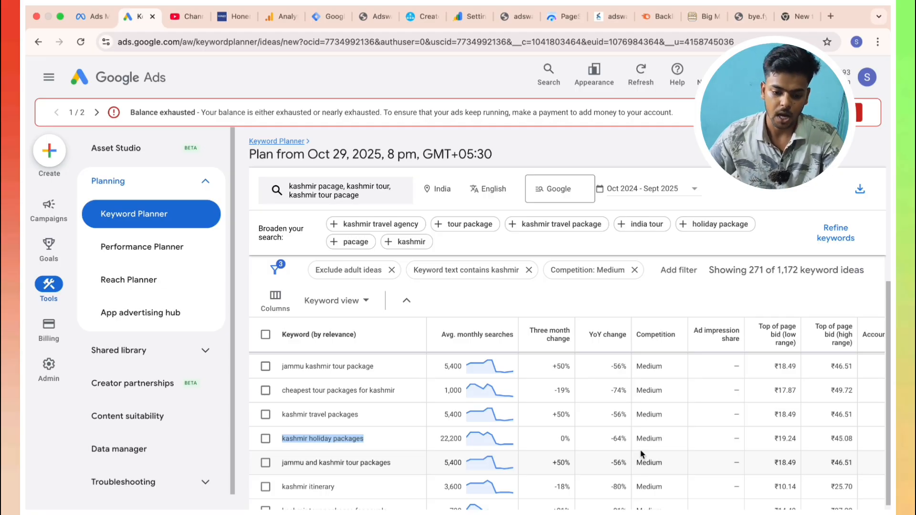
Step: Load the Google Ads overview from ads.google.com in the YouTube Studio tab and open a new browser tab
{"action": "left_click", "coordinate": [186, 16]}
{"action": "left_click", "coordinate": [188, 41]}
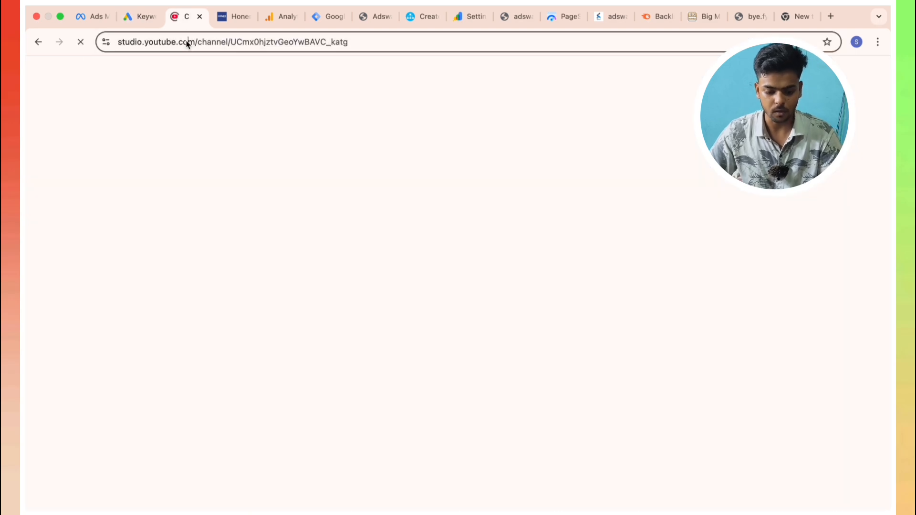
{"action": "type", "text": "ads"}
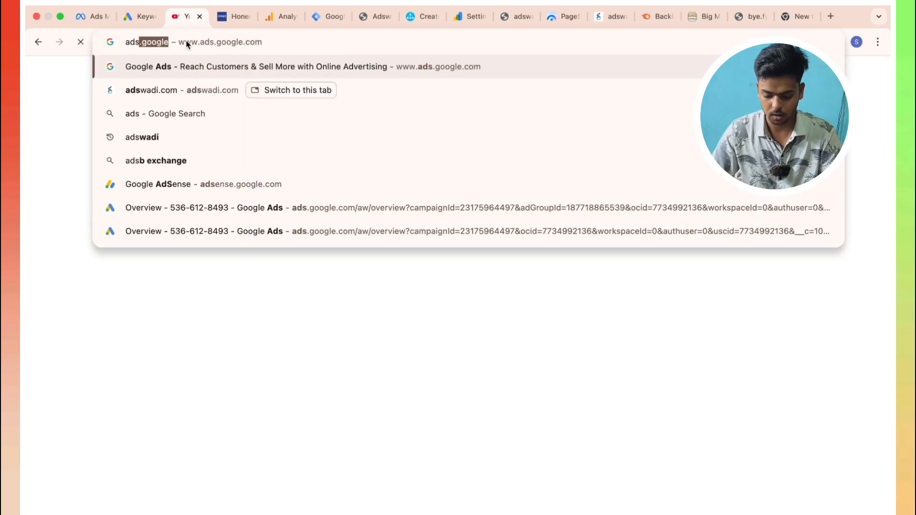
{"action": "type", "text": ".google"}
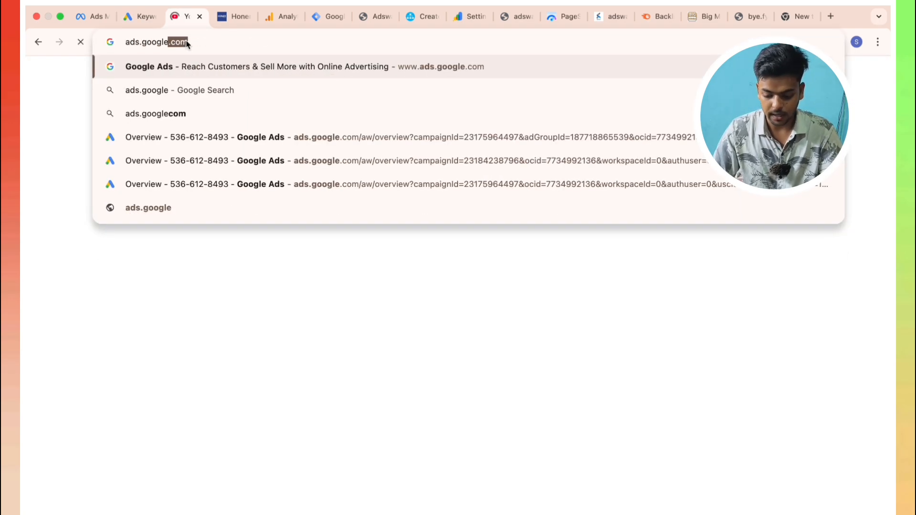
{"action": "key", "text": "Return"}
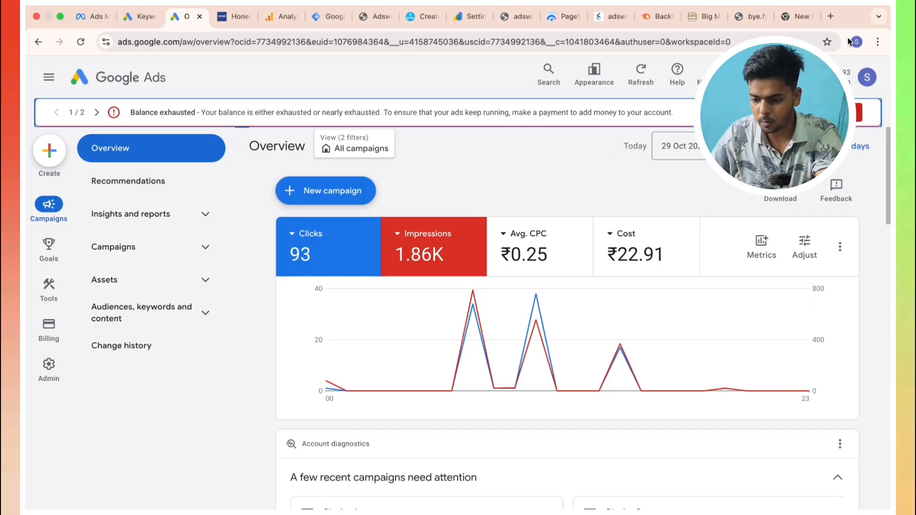
{"action": "key", "text": "super+t"}
{"action": "type", "text": "y"}
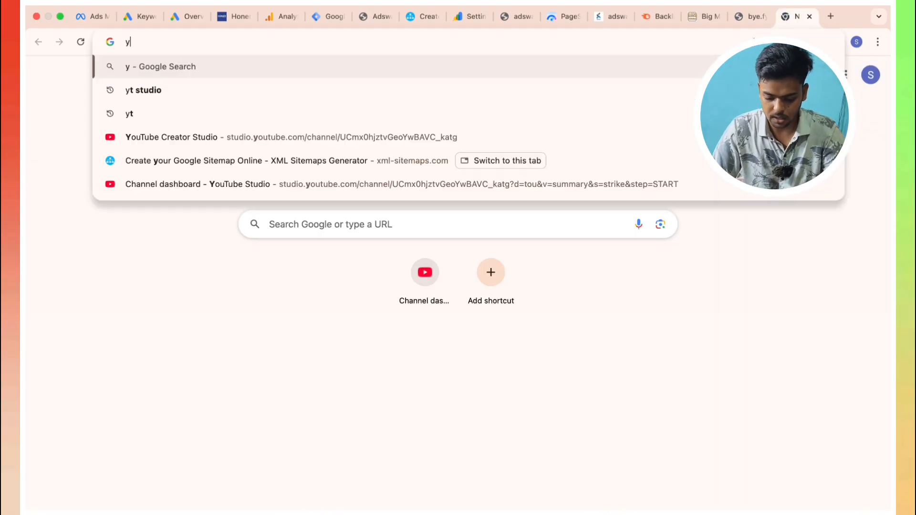
{"action": "type", "text": "our"}
{"action": "key", "text": "BackSpace"}
{"action": "key", "text": "BackSpace"}
{"action": "key", "text": "BackSpace"}
{"action": "key", "text": "BackSpace"}
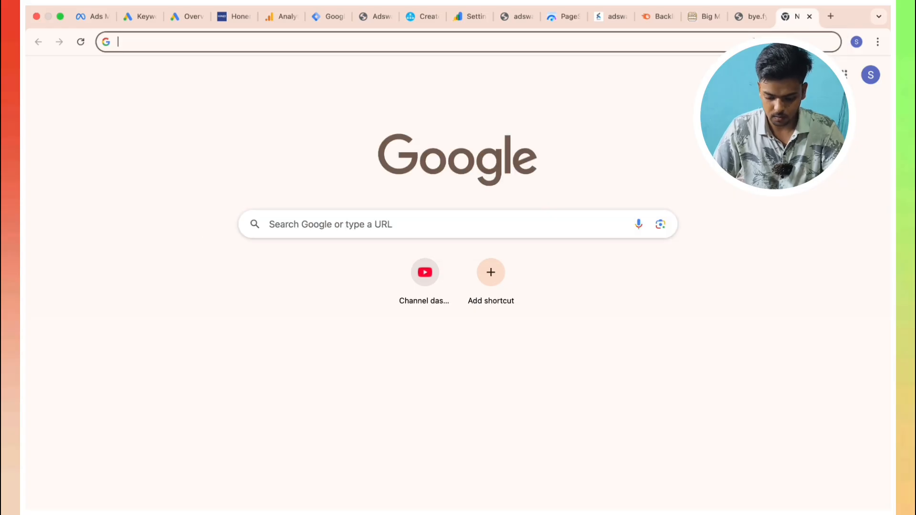
Step: Search Google for "kashmir tour packages" and open the My Vision Kashmir sponsored result
{"action": "type", "text": "kashmir"}
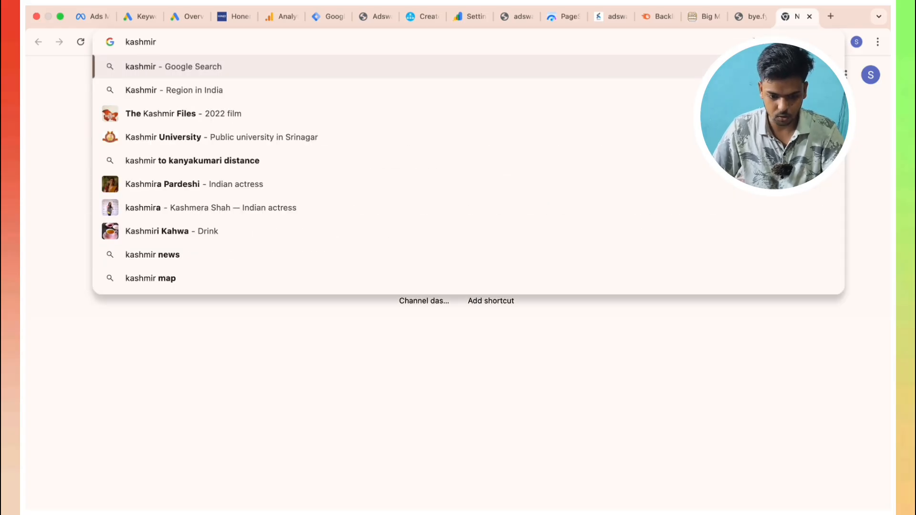
{"action": "type", "text": " tour"}
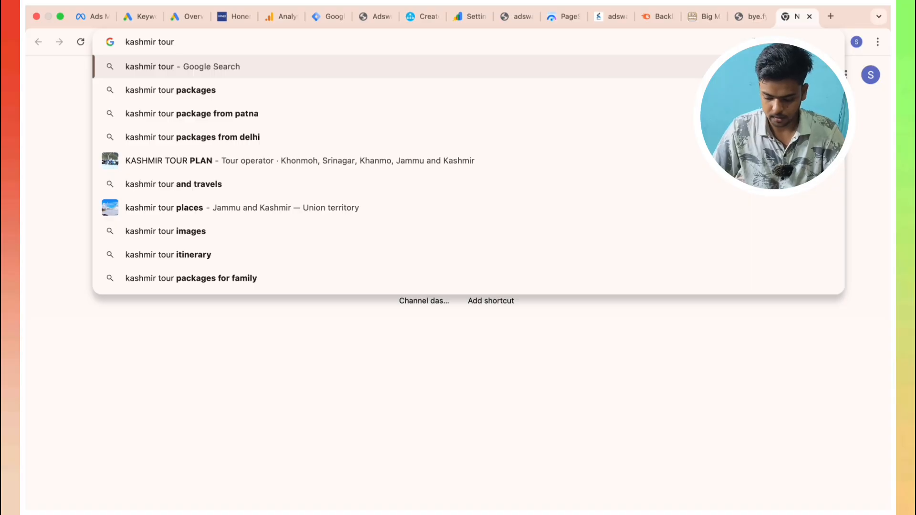
{"action": "type", "text": " packages"}
{"action": "key", "text": "Return"}
{"action": "scroll", "coordinate": [458, 187], "scroll_direction": "down", "scroll_amount": 2}
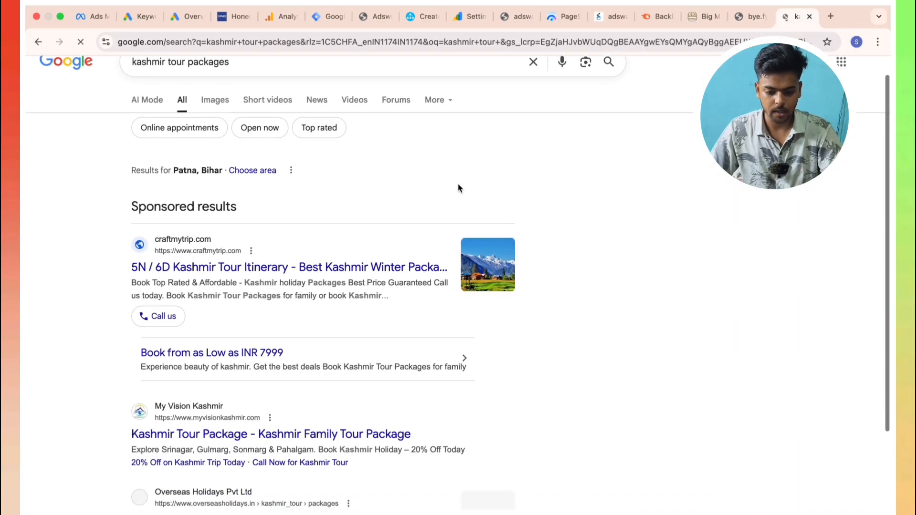
{"action": "scroll", "coordinate": [343, 248], "scroll_direction": "down", "scroll_amount": 2}
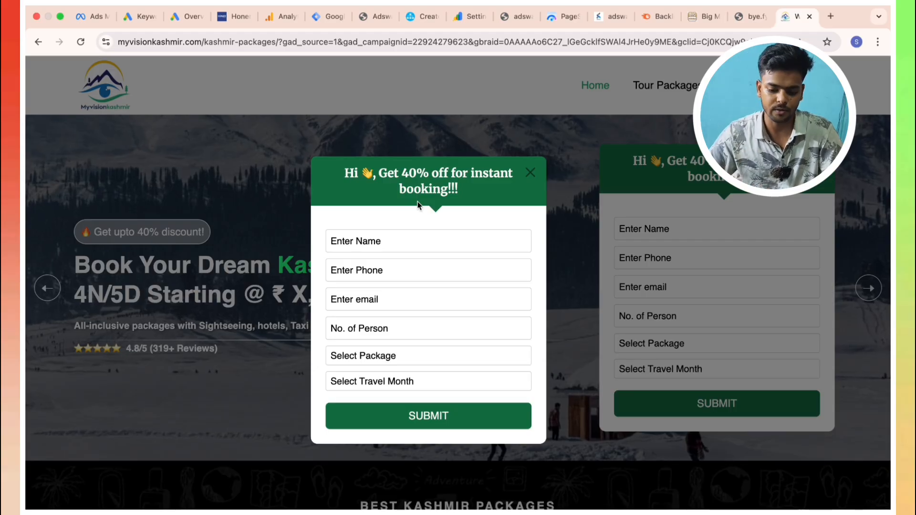
Step: Check the name, phone and email fields of the landing page's instant booking pop-up form and close it
{"action": "left_click", "coordinate": [408, 235]}
{"action": "left_click", "coordinate": [367, 265]}
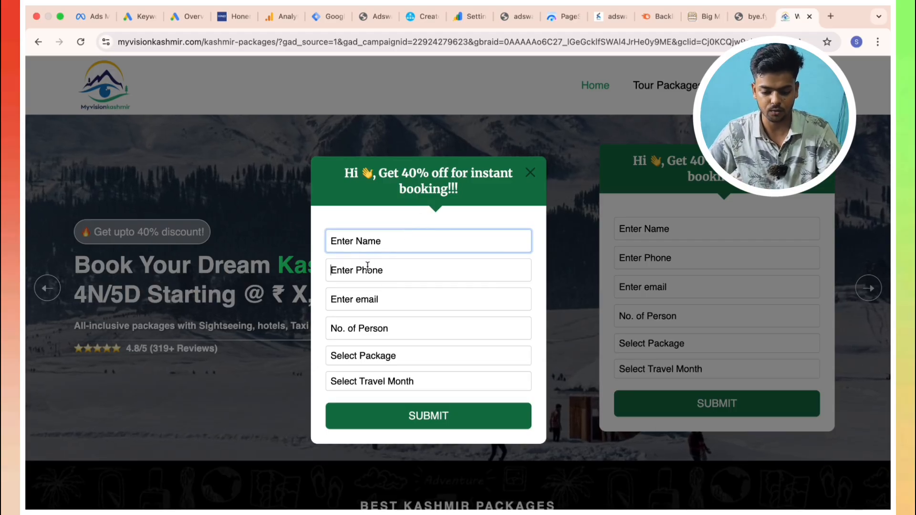
{"action": "left_click", "coordinate": [366, 308]}
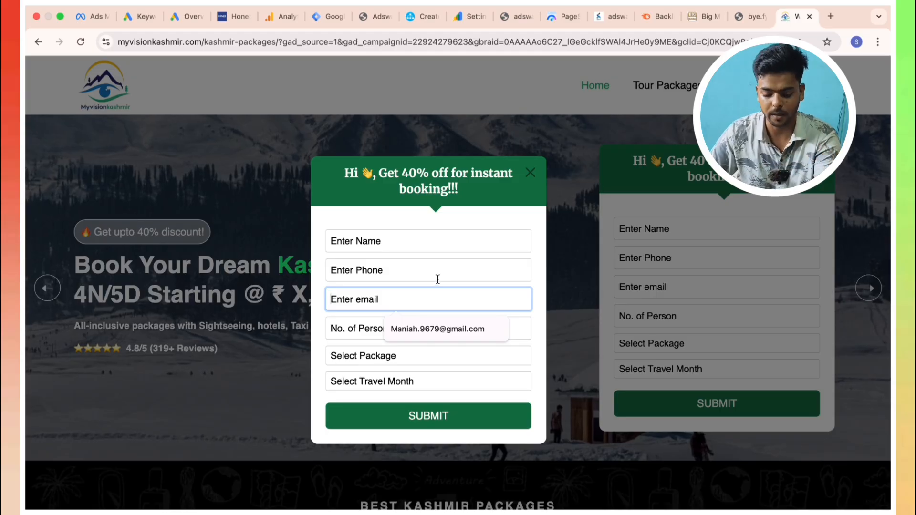
{"action": "left_click", "coordinate": [530, 172]}
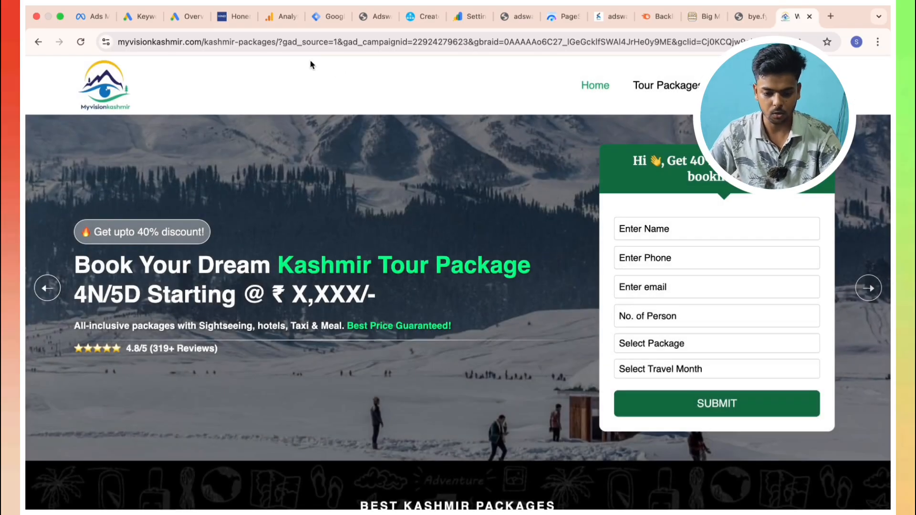
Step: Inspect the full My Vision Kashmir landing page address and move its browser tab beside the Google Ads overview tab
{"action": "left_click", "coordinate": [310, 42]}
{"action": "left_click", "coordinate": [351, 42]}
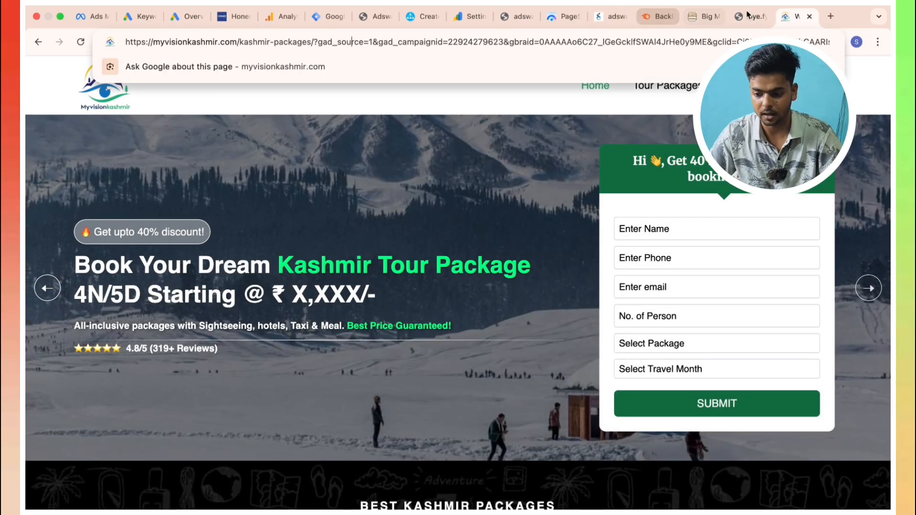
{"action": "left_click_drag", "start_coordinate": [789, 16], "coordinate": [223, 17]}
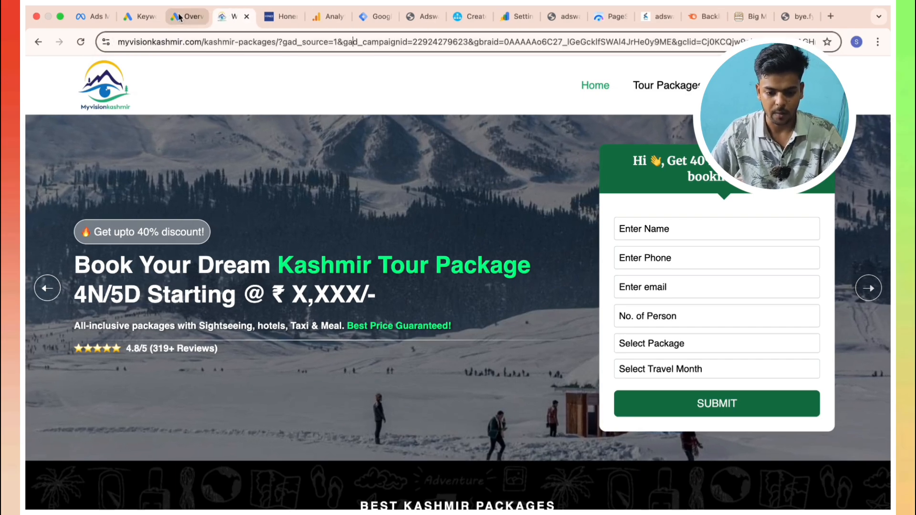
Step: Switch to the Google Ads overview and start a new campaign with the Leads objective
{"action": "left_click", "coordinate": [179, 17]}
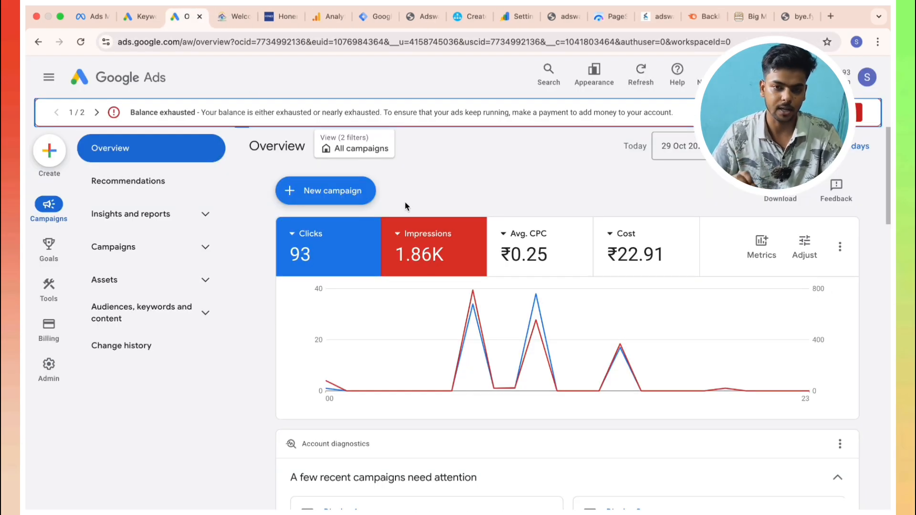
{"action": "left_click", "coordinate": [345, 191]}
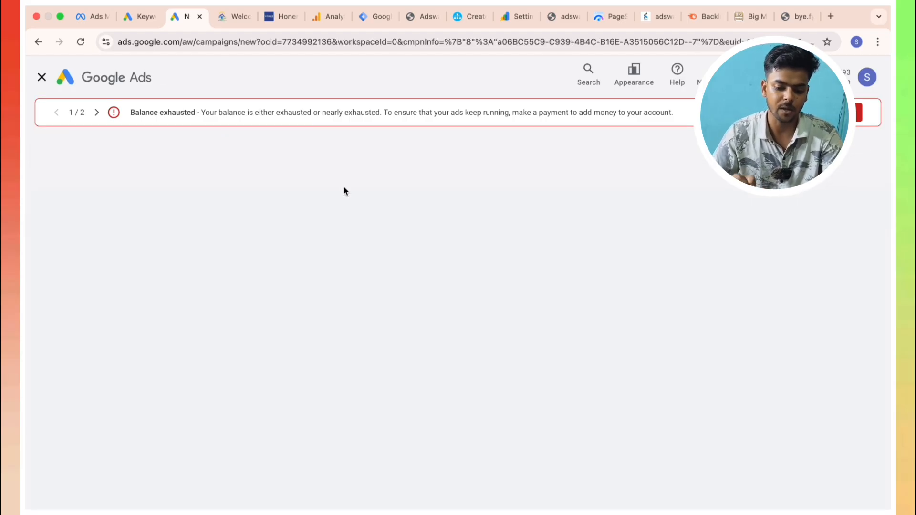
{"action": "left_click", "coordinate": [42, 78]}
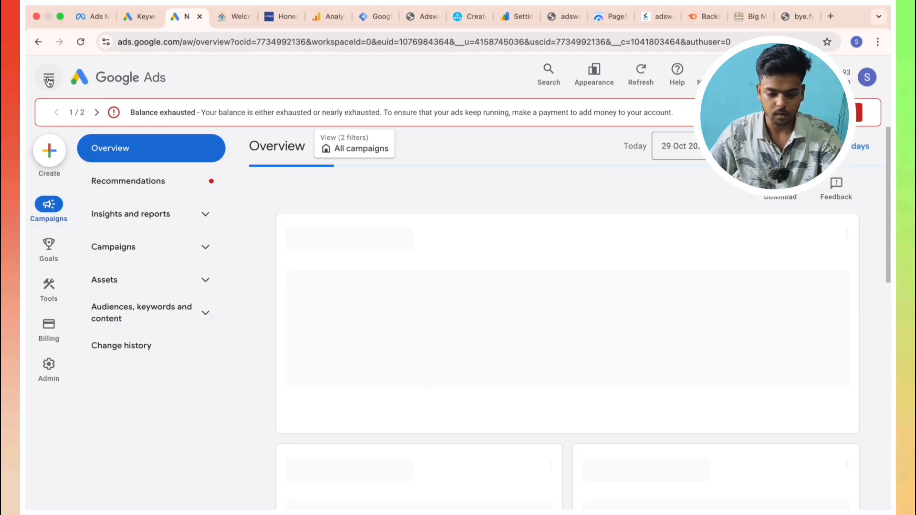
{"action": "left_click", "coordinate": [52, 158]}
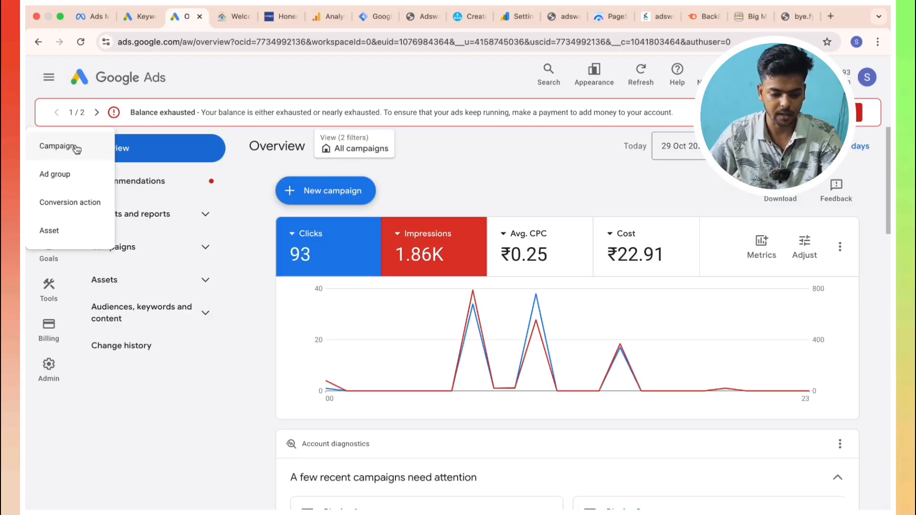
{"action": "left_click", "coordinate": [74, 148]}
{"action": "left_click", "coordinate": [475, 317]}
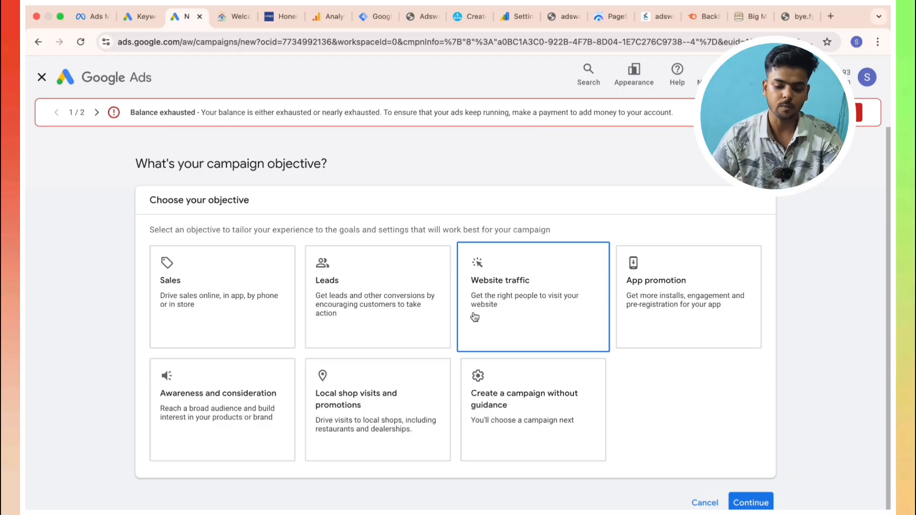
{"action": "left_click", "coordinate": [387, 299]}
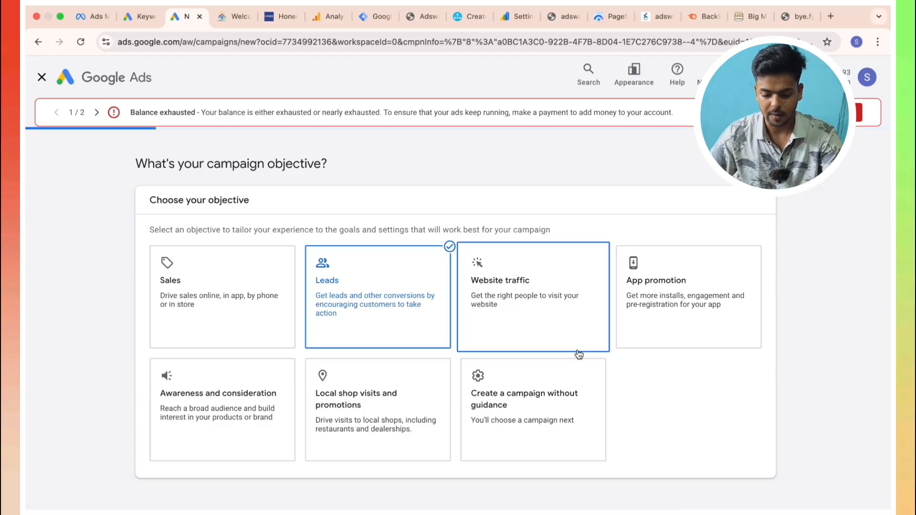
Step: Add YouTube follow-on views as the conversion goal for Leads and continue to the campaign types
{"action": "scroll", "coordinate": [579, 354], "scroll_direction": "down", "scroll_amount": 3}
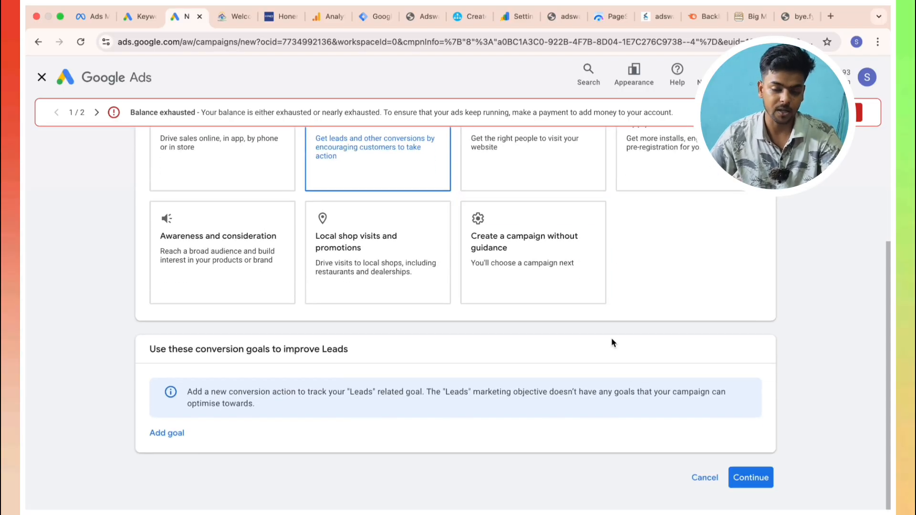
{"action": "scroll", "coordinate": [612, 338], "scroll_direction": "up", "scroll_amount": 1}
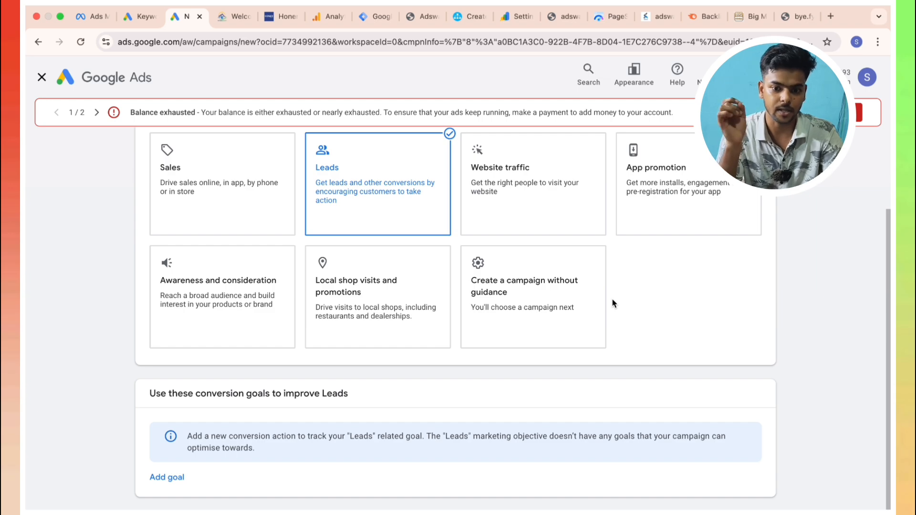
{"action": "left_click", "coordinate": [174, 479]}
{"action": "scroll", "coordinate": [297, 406], "scroll_direction": "down", "scroll_amount": 1}
{"action": "left_click", "coordinate": [228, 463]}
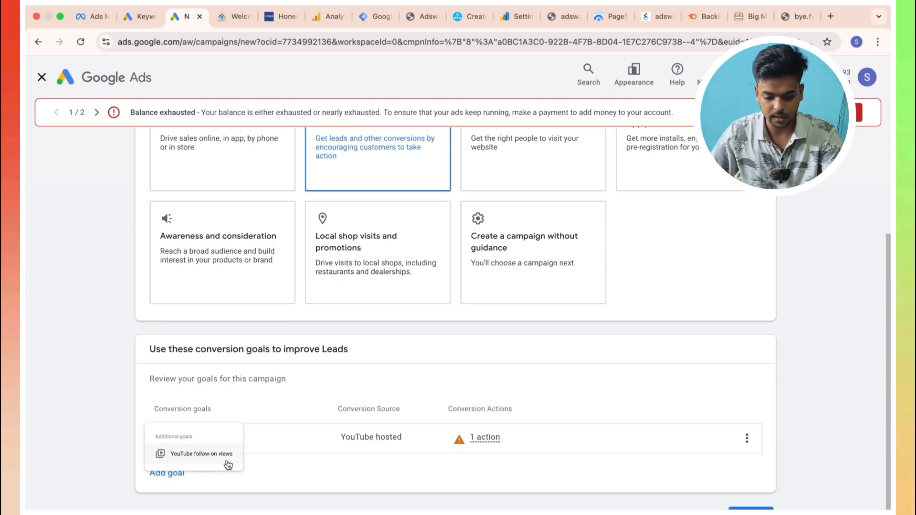
{"action": "scroll", "coordinate": [474, 360], "scroll_direction": "down", "scroll_amount": 1}
{"action": "left_click", "coordinate": [741, 487]}
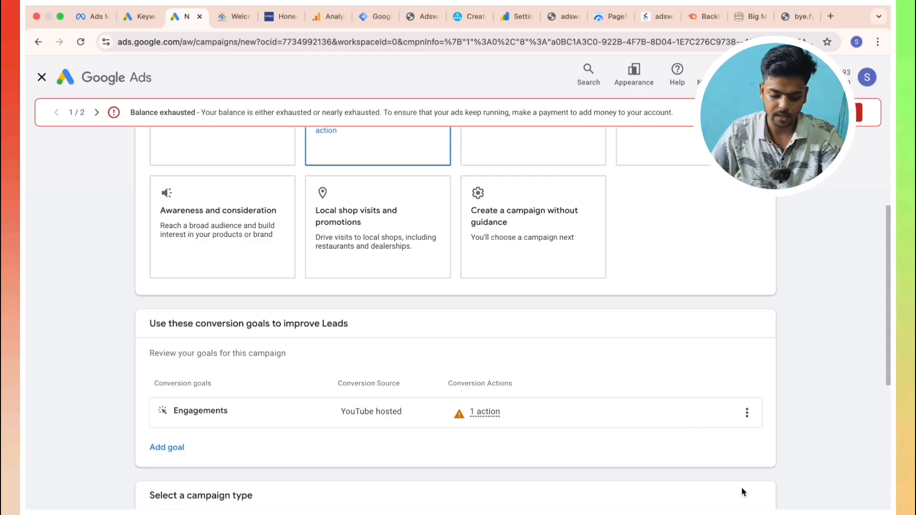
Step: Choose Search as the campaign type
{"action": "scroll", "coordinate": [594, 362], "scroll_direction": "down", "scroll_amount": 4}
{"action": "scroll", "coordinate": [579, 320], "scroll_direction": "down", "scroll_amount": 2}
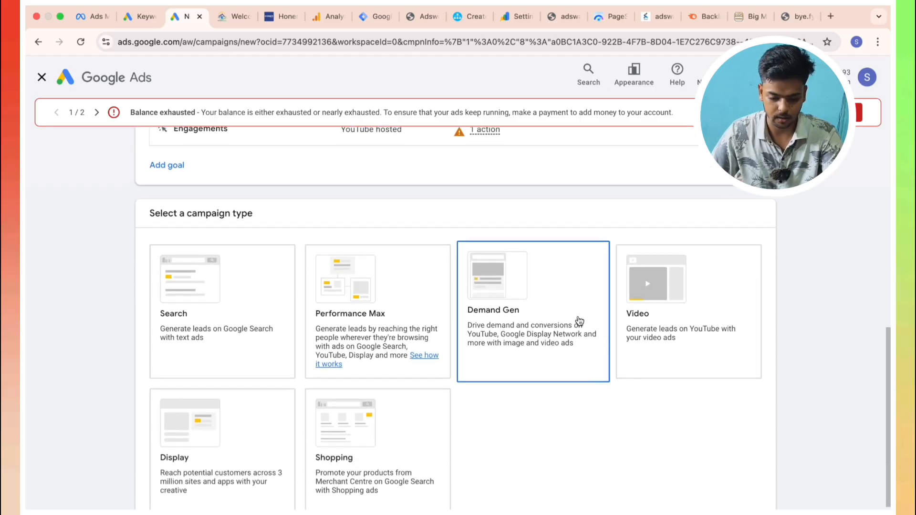
{"action": "left_click", "coordinate": [235, 307]}
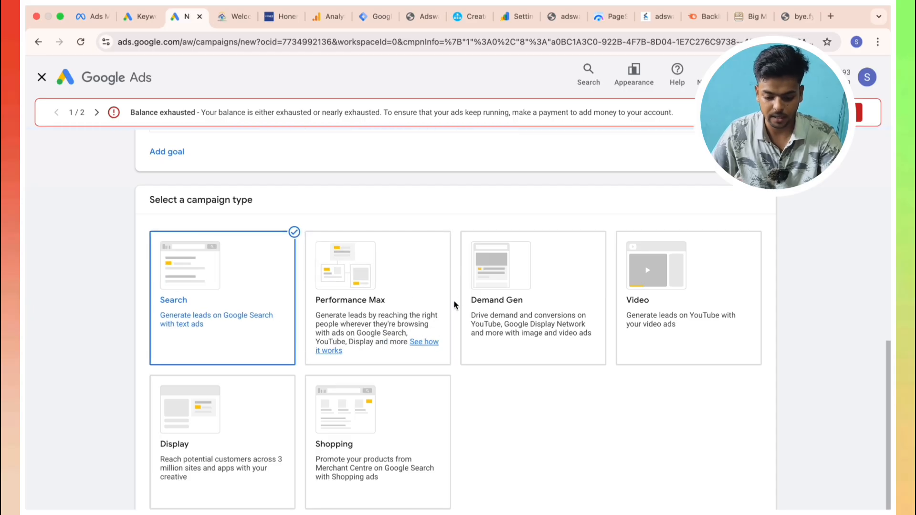
Step: Enable only website visits as the way to reach the goal and switch to the My Vision Kashmir landing page
{"action": "scroll", "coordinate": [454, 305], "scroll_direction": "down", "scroll_amount": 1}
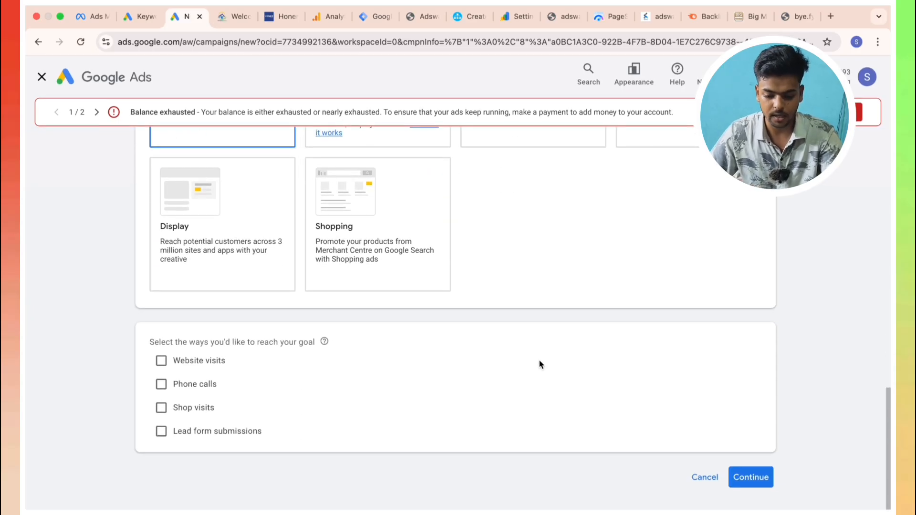
{"action": "left_click", "coordinate": [217, 365]}
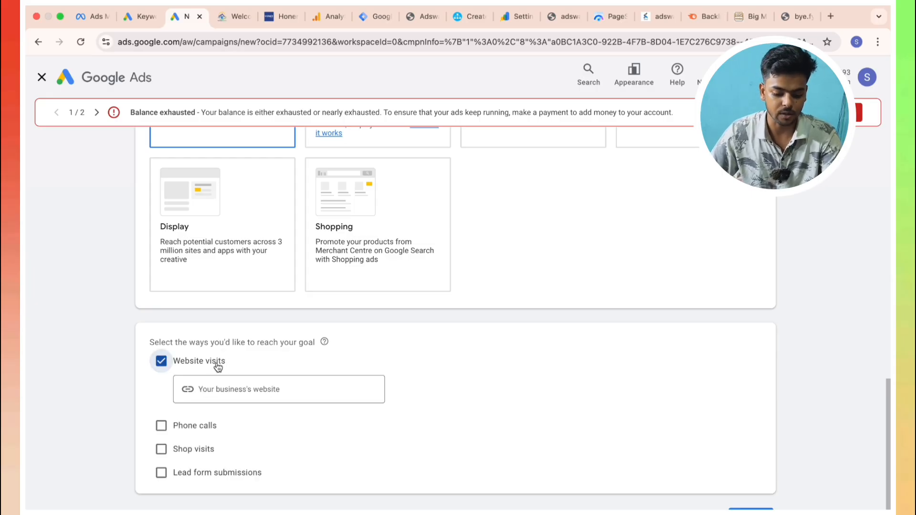
{"action": "left_click", "coordinate": [199, 427]}
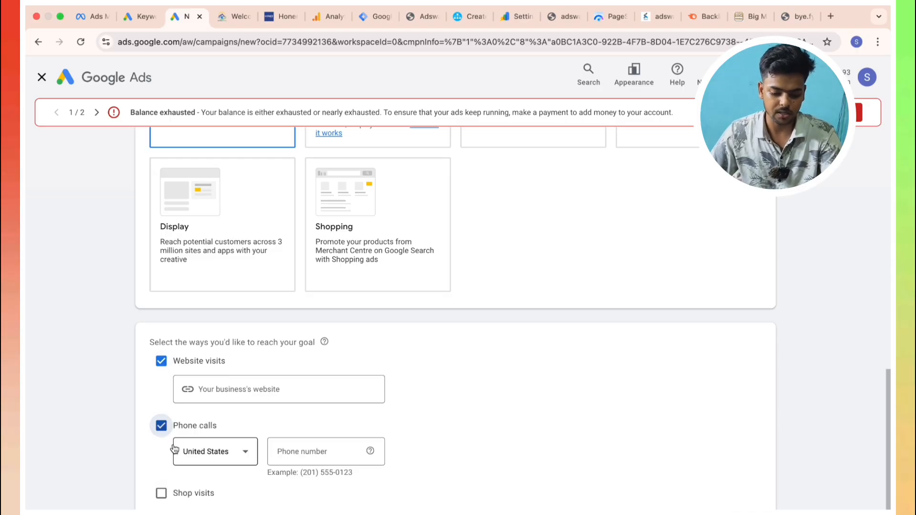
{"action": "left_click", "coordinate": [162, 426]}
{"action": "scroll", "coordinate": [205, 290], "scroll_direction": "up", "scroll_amount": 3}
{"action": "left_click", "coordinate": [235, 16]}
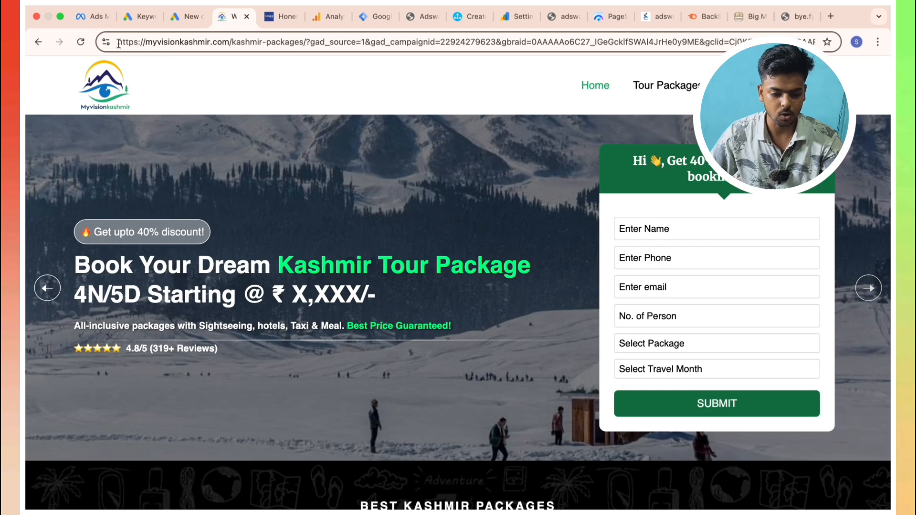
{"action": "left_click_drag", "start_coordinate": [118, 42], "coordinate": [206, 42]}
{"action": "left_click", "coordinate": [205, 42]}
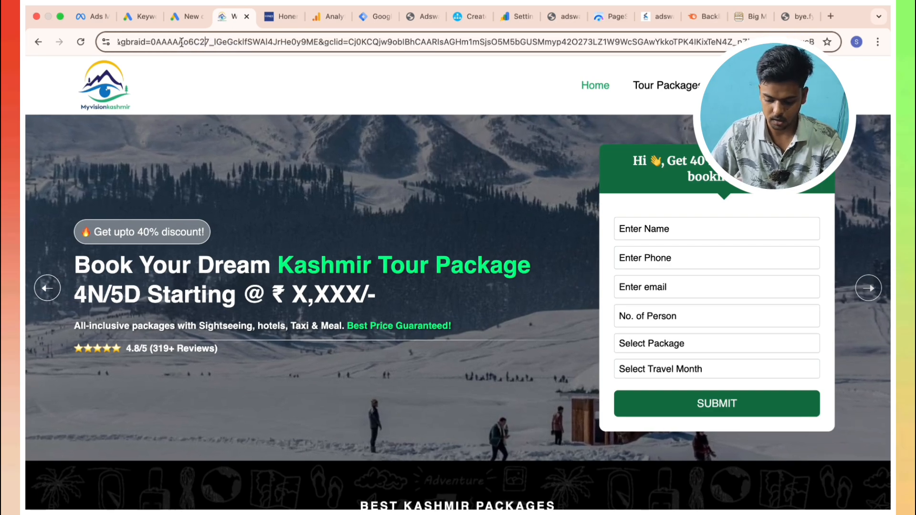
{"action": "key", "text": "Left"}
{"action": "key", "text": "Left"}
{"action": "key", "text": "Left"}
{"action": "key", "text": "Left"}
{"action": "key", "text": "Left"}
{"action": "key", "text": "Left"}
{"action": "key", "text": "Left"}
{"action": "key", "text": "Left"}
{"action": "key", "text": "Left"}
{"action": "key", "text": "Left"}
{"action": "key", "text": "Left"}
{"action": "key", "text": "Left"}
{"action": "key", "text": "Left"}
{"action": "key", "text": "Left"}
{"action": "key", "text": "Left"}
{"action": "key", "text": "Left"}
{"action": "key", "text": "Left"}
{"action": "key", "text": "Left"}
{"action": "key", "text": "Left"}
{"action": "key", "text": "Left"}
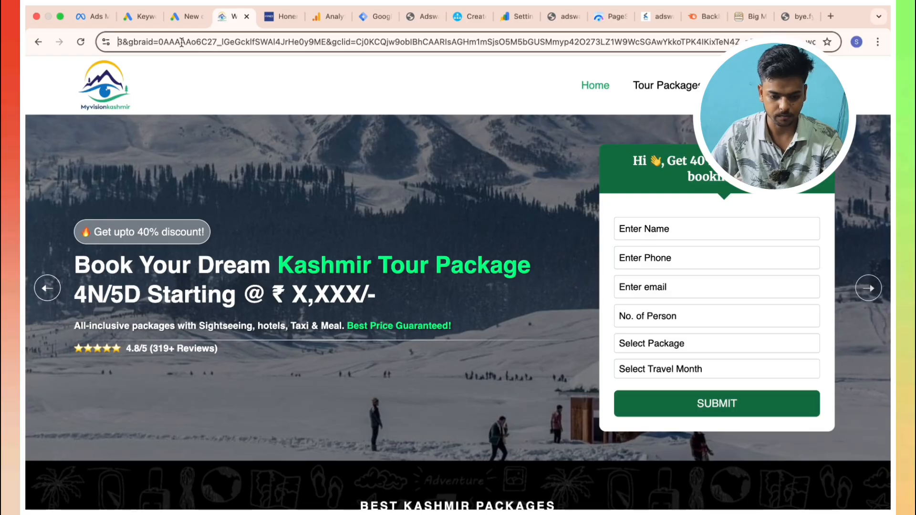
{"action": "key", "text": "Left"}
{"action": "key", "text": "Left"}
{"action": "key", "text": "Left"}
{"action": "key", "text": "Left"}
{"action": "key", "text": "Left"}
{"action": "key", "text": "Left"}
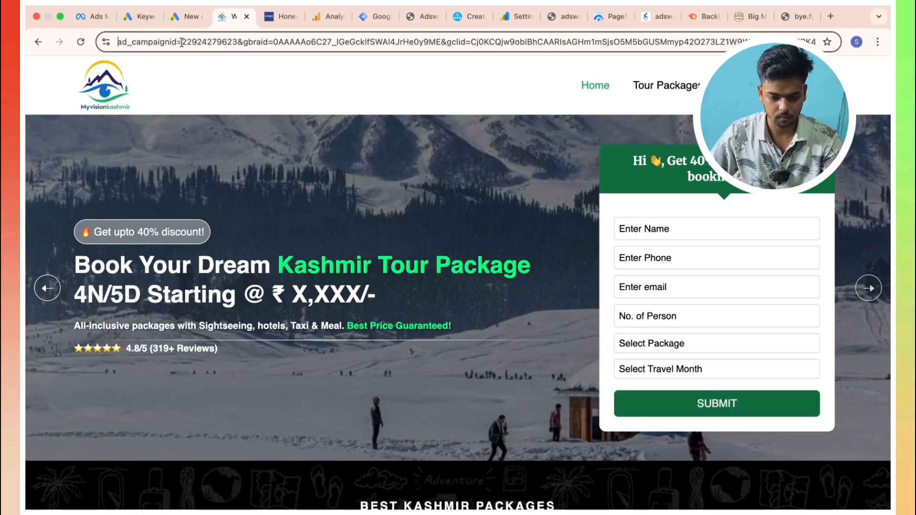
{"action": "key", "text": "Return"}
{"action": "left_click", "coordinate": [132, 47]}
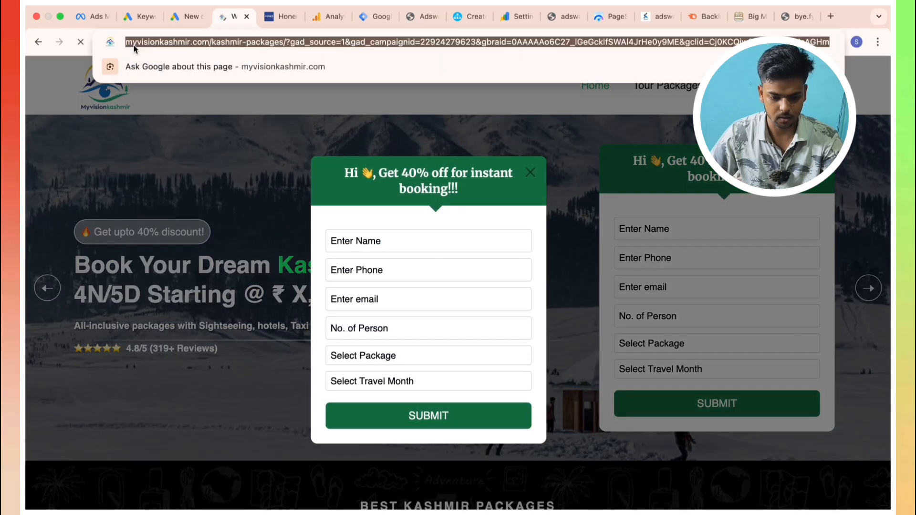
{"action": "left_click", "coordinate": [133, 46]}
{"action": "left_click_drag", "start_coordinate": [126, 44], "coordinate": [236, 49]}
{"action": "key", "text": "ctrl+c"}
{"action": "left_click", "coordinate": [182, 16]}
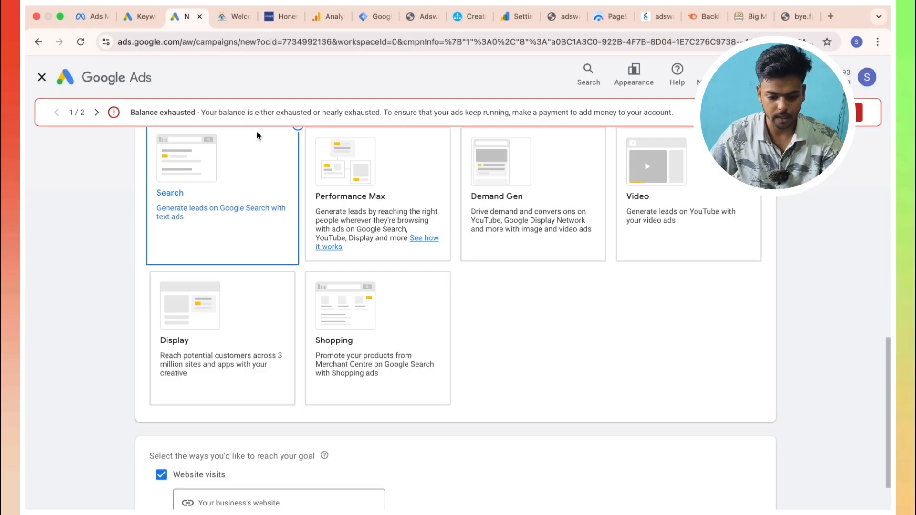
{"action": "left_click", "coordinate": [231, 456]}
{"action": "key", "text": "ctrl+v"}
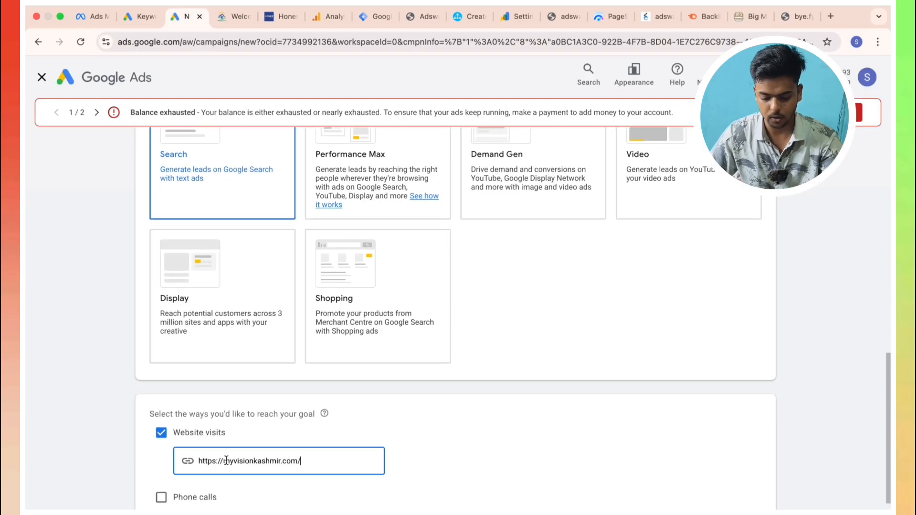
{"action": "scroll", "coordinate": [390, 399], "scroll_direction": "down", "scroll_amount": 2}
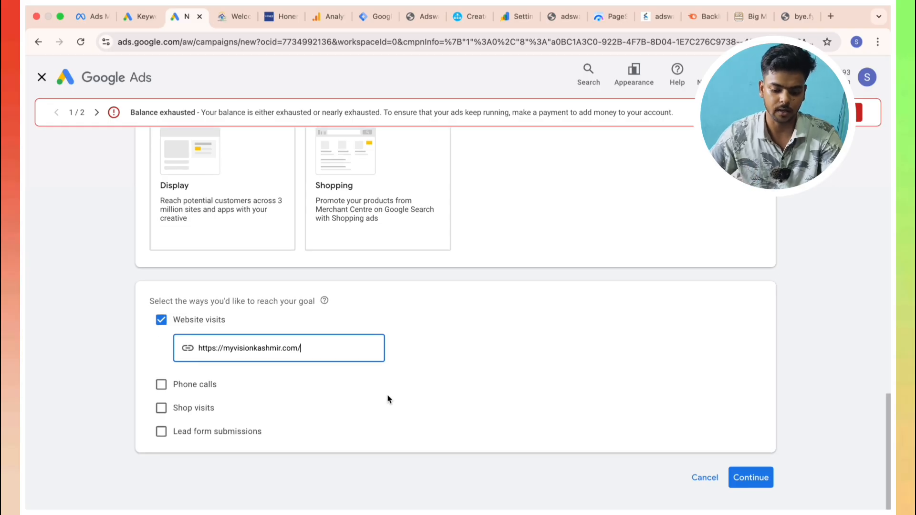
{"action": "left_click", "coordinate": [321, 92]}
{"action": "scroll", "coordinate": [321, 92], "scroll_direction": "up", "scroll_amount": 1}
{"action": "left_click", "coordinate": [238, 17]}
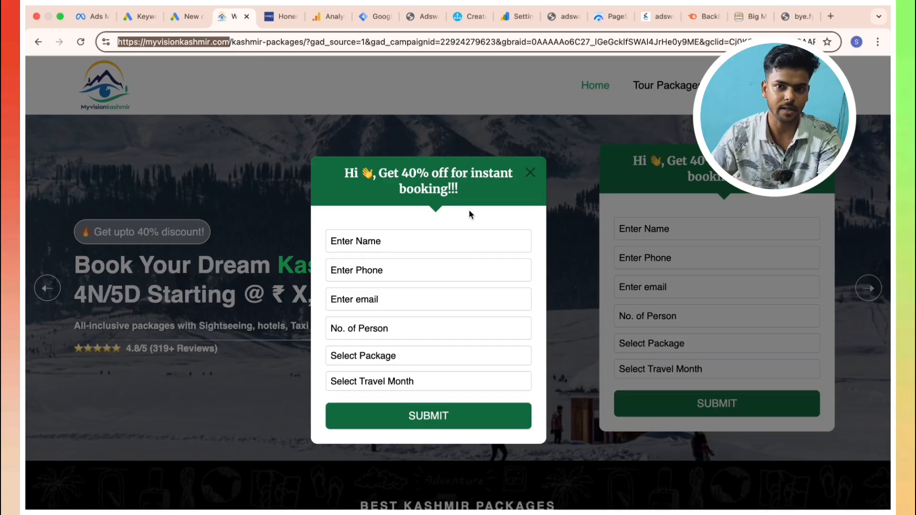
{"action": "left_click", "coordinate": [185, 17]}
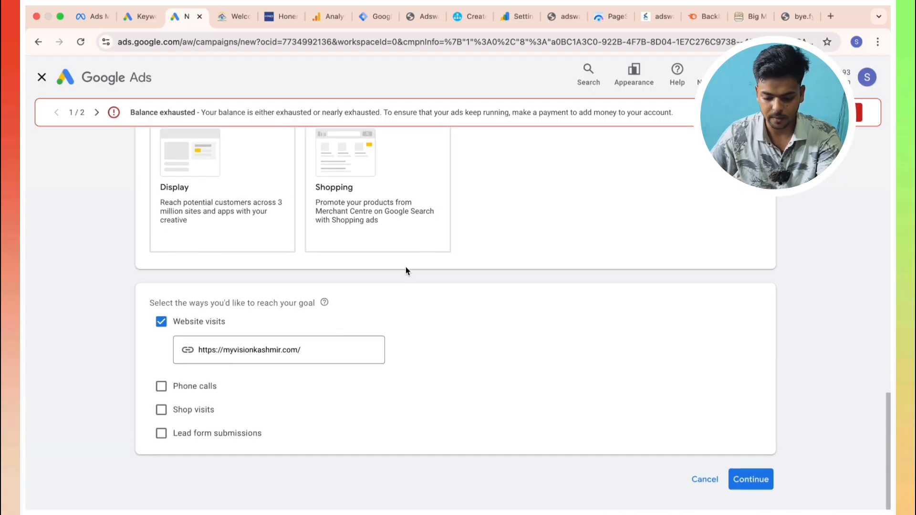
{"action": "left_click", "coordinate": [750, 479]}
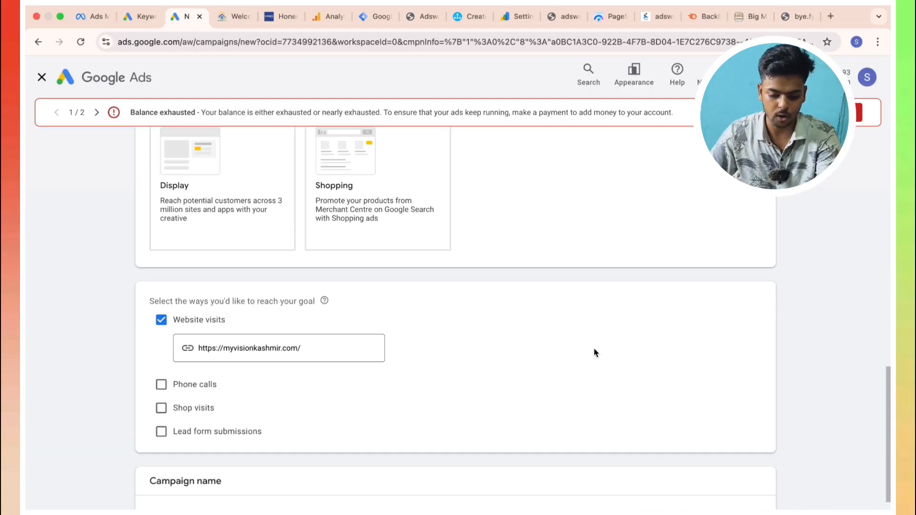
Step: Name the campaign "Kasmir Tour & Travel Agency" and continue to the bidding settings
{"action": "left_click", "coordinate": [292, 401]}
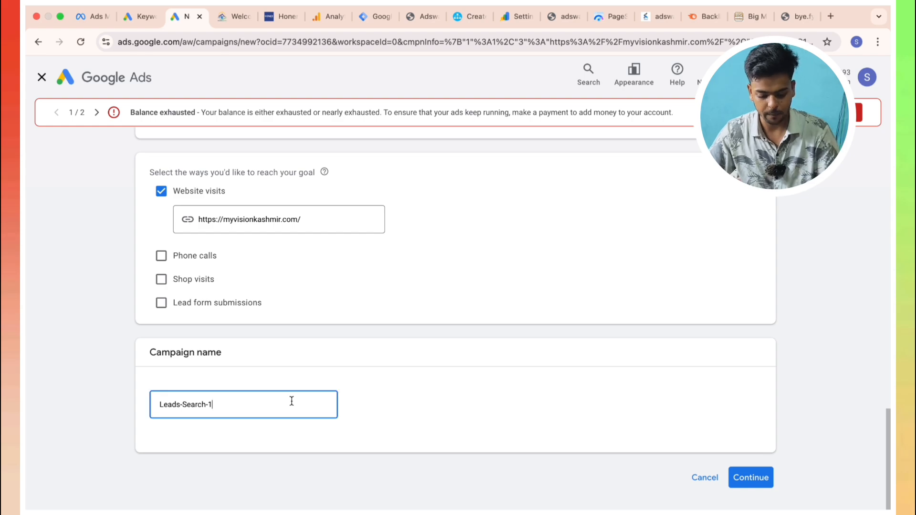
{"action": "key", "text": "super+a"}
{"action": "type", "text": "Kasmi"}
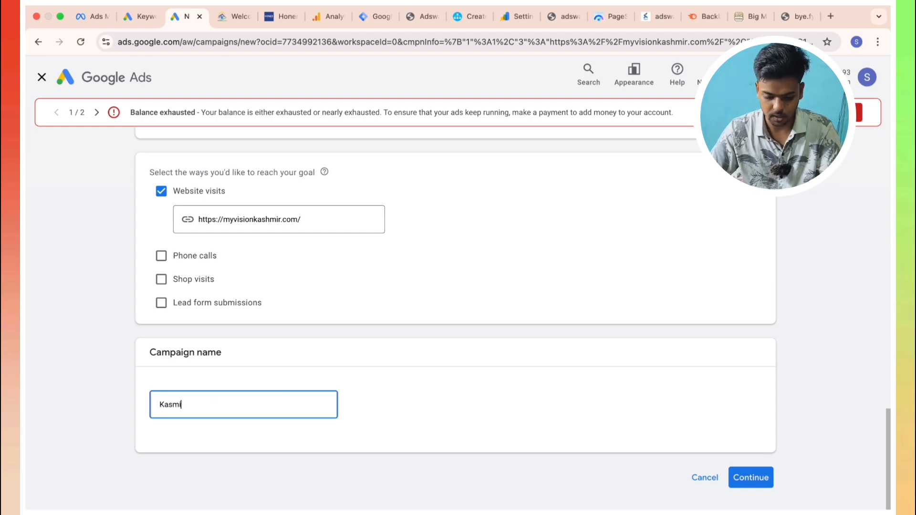
{"action": "type", "text": "r Tour"}
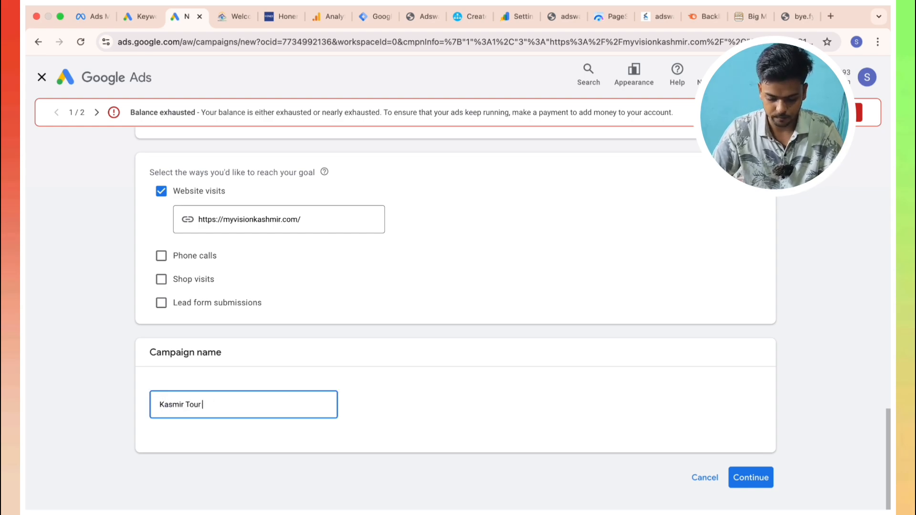
{"action": "type", "text": " & T"}
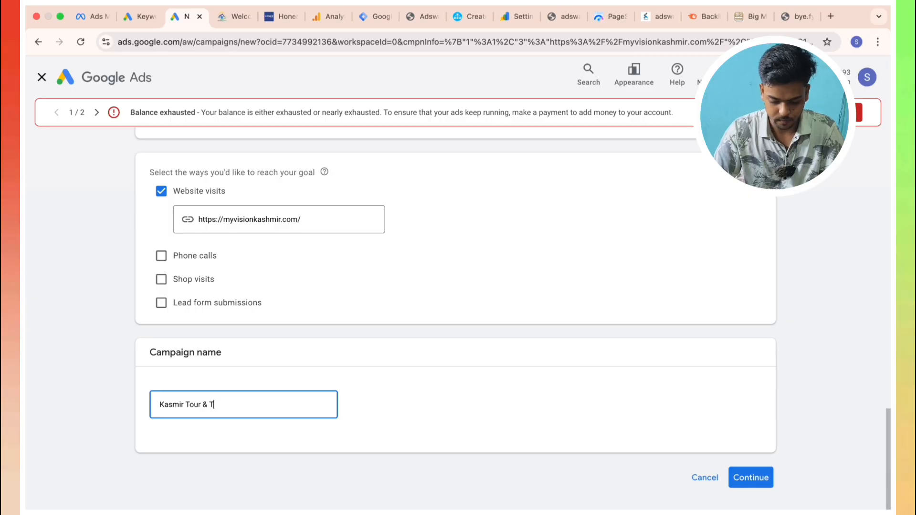
{"action": "type", "text": "ravel Agency"}
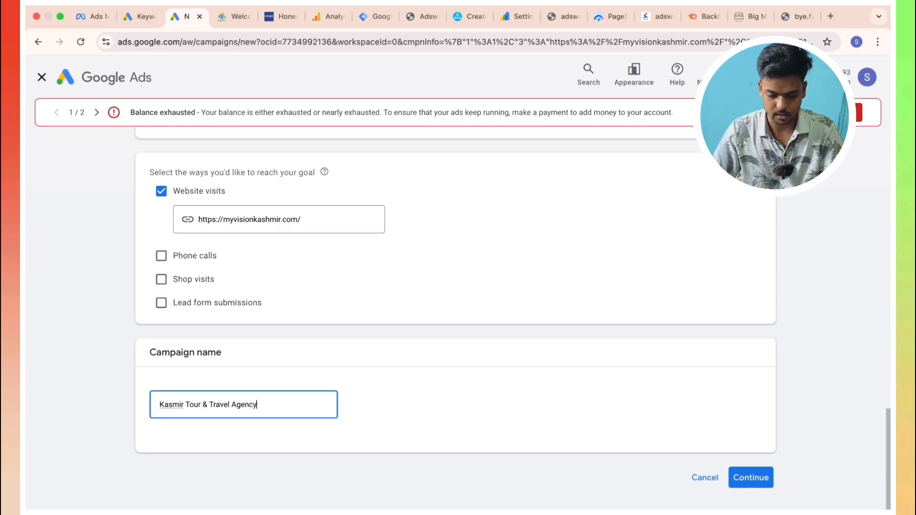
{"action": "left_click", "coordinate": [740, 478]}
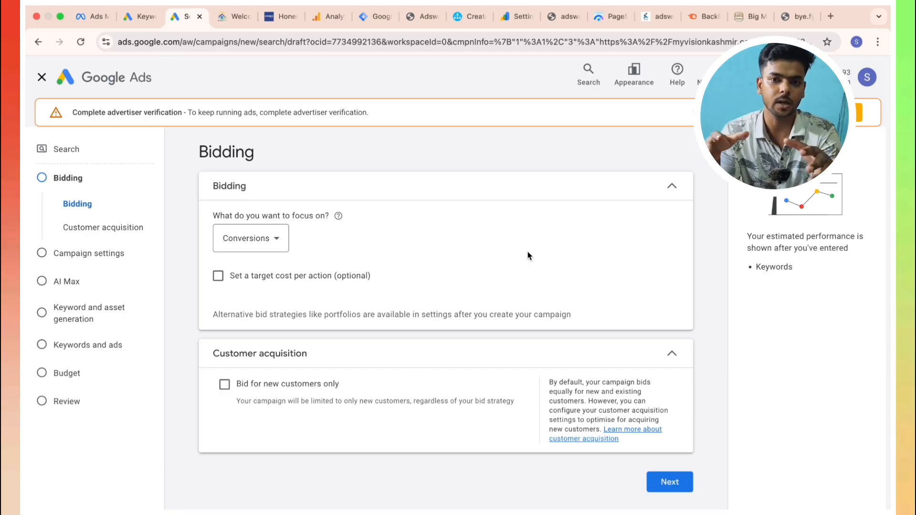
Step: Consult the top of page bids in Keyword Planner and focus the campaign's bidding on clicks with a maximum CPC bid limit of ₹40
{"action": "left_click", "coordinate": [128, 17]}
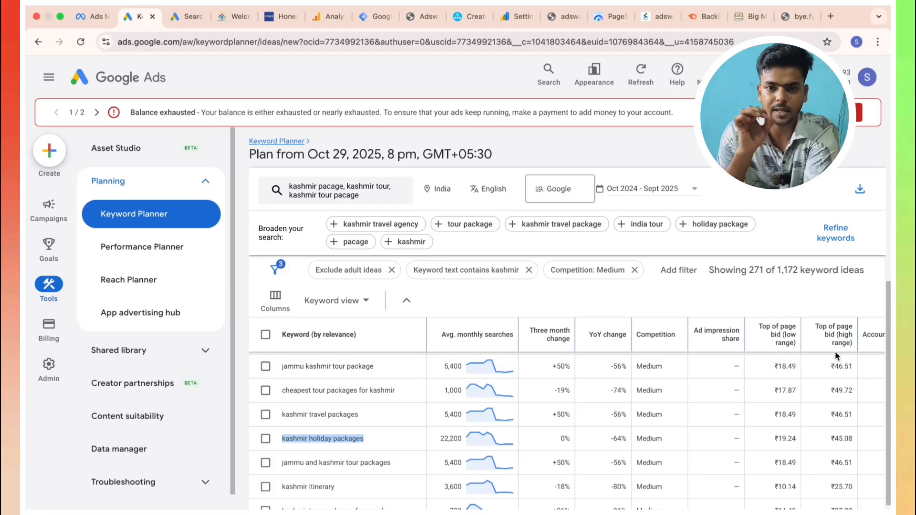
{"action": "left_click", "coordinate": [184, 16]}
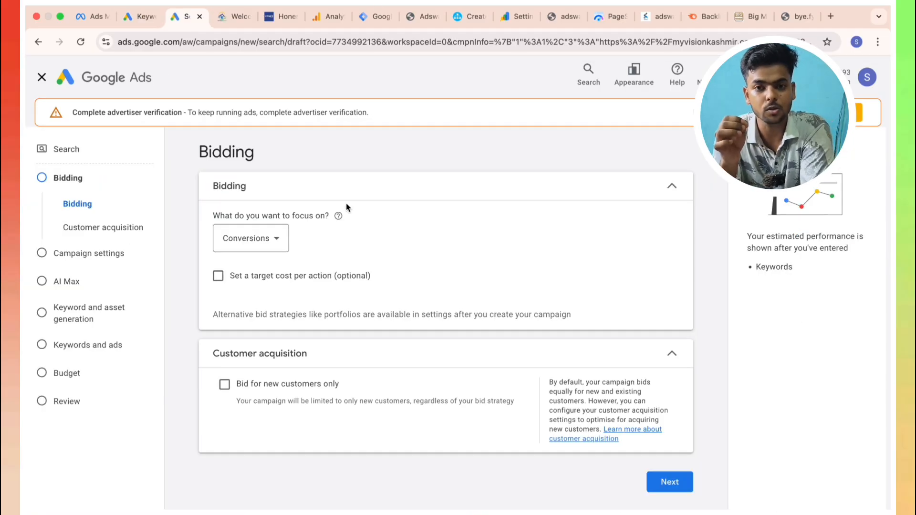
{"action": "left_click", "coordinate": [275, 243]}
{"action": "mouse_move", "coordinate": [269, 267]}
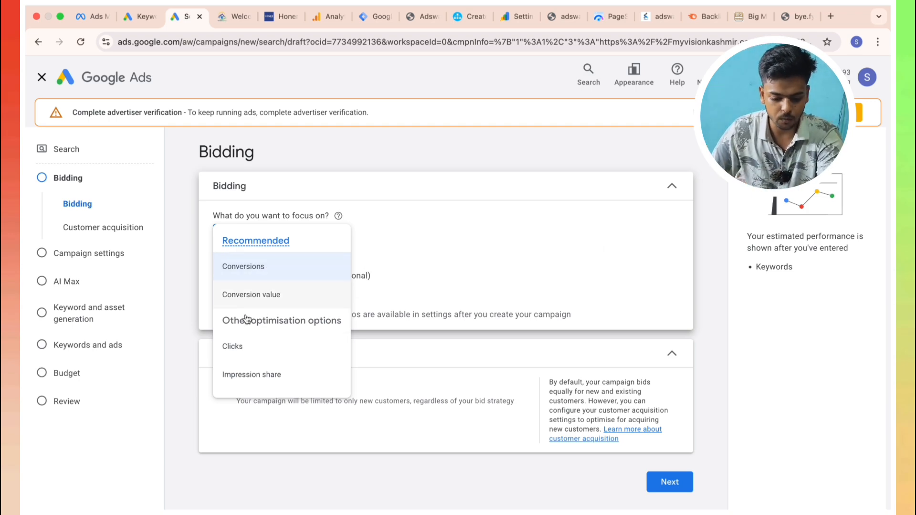
{"action": "left_click", "coordinate": [243, 351]}
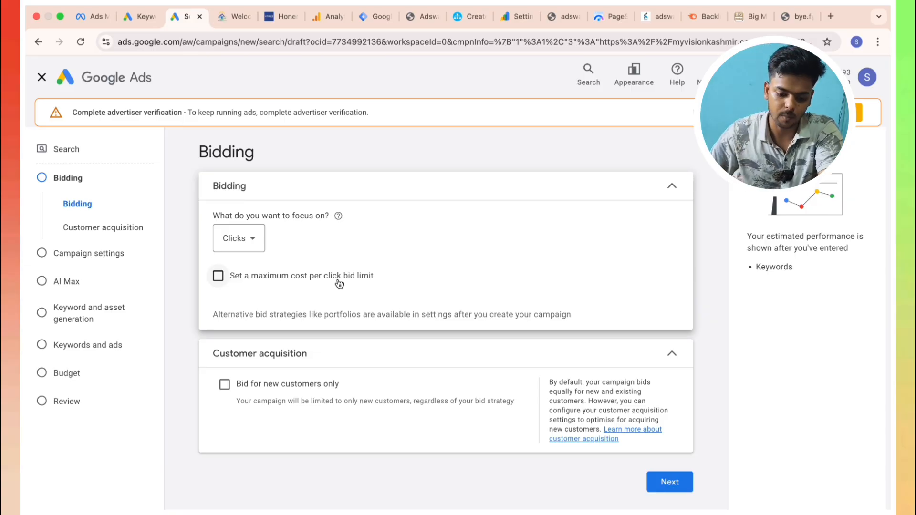
{"action": "left_click", "coordinate": [219, 275]}
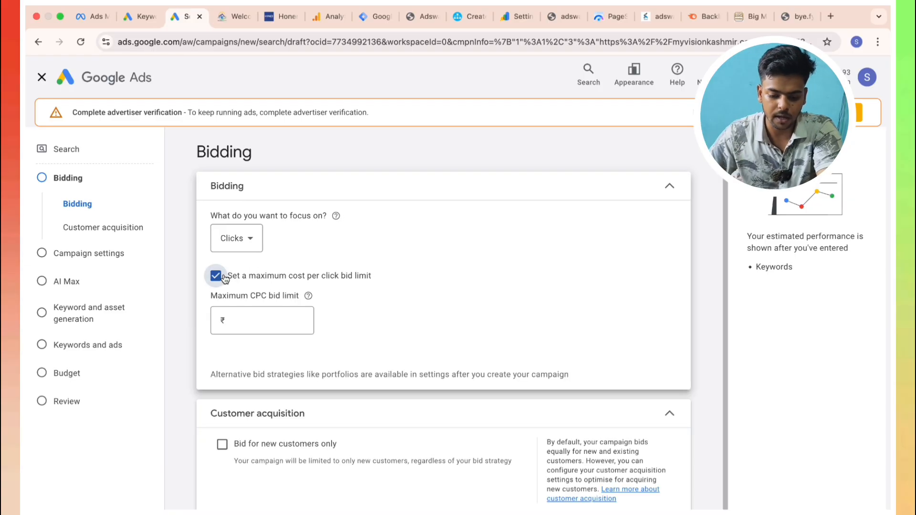
{"action": "left_click", "coordinate": [241, 317]}
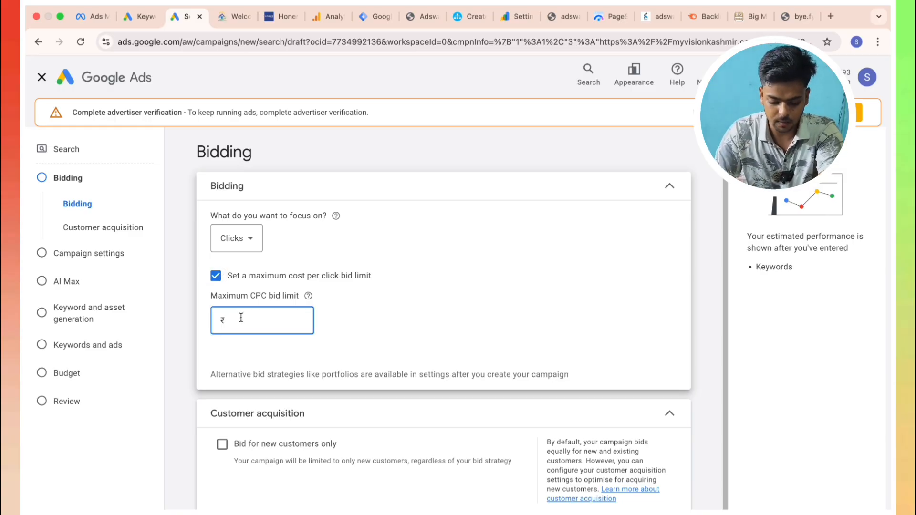
{"action": "type", "text": "40"}
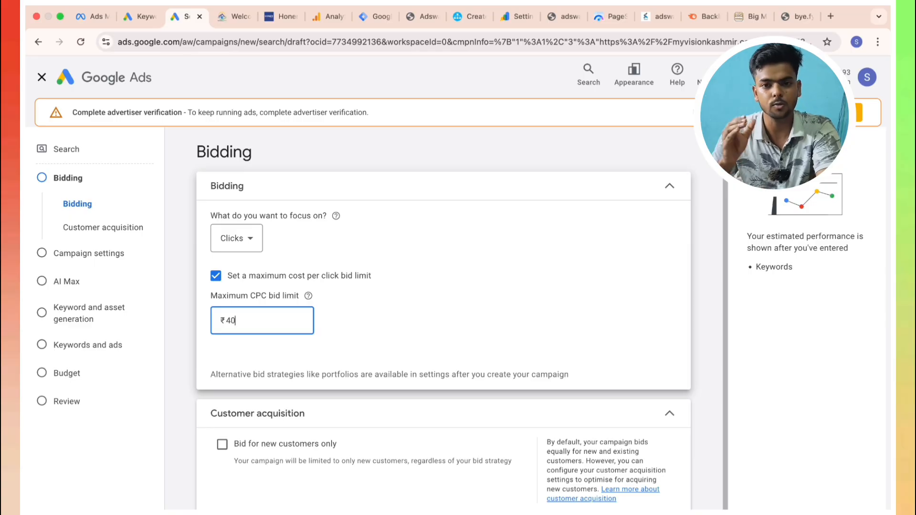
{"action": "scroll", "coordinate": [444, 286], "scroll_direction": "down", "scroll_amount": 1}
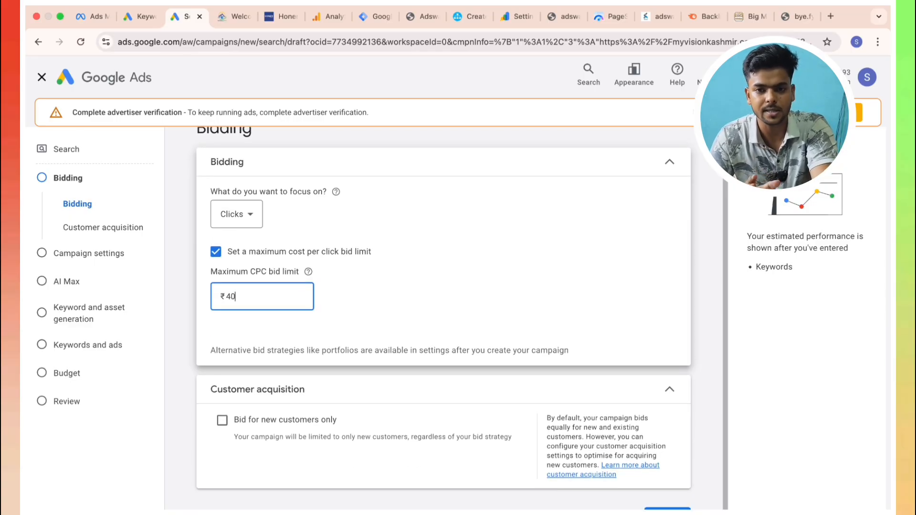
Step: Compare the low and high top of page bids for the Kashmir keywords in Keyword Planner and return to the campaign's bidding settings
{"action": "left_click", "coordinate": [139, 16]}
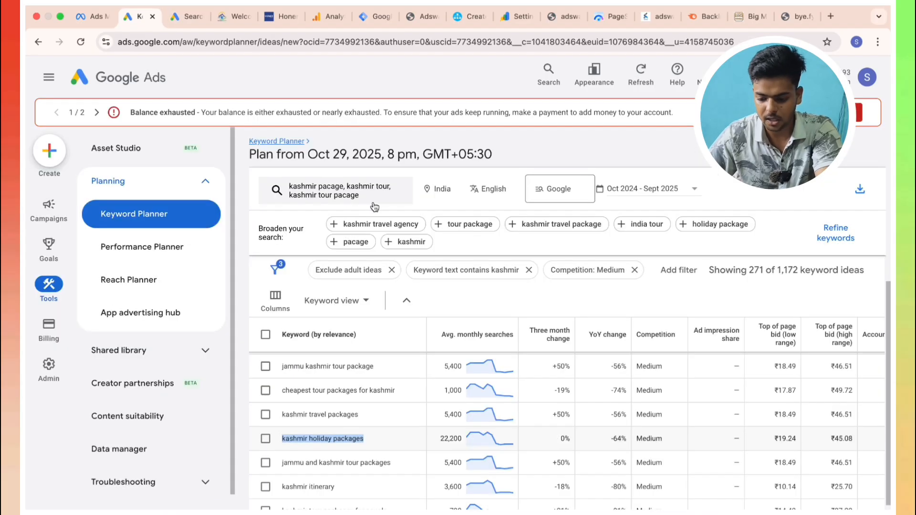
{"action": "scroll", "coordinate": [549, 372], "scroll_direction": "up", "scroll_amount": 1}
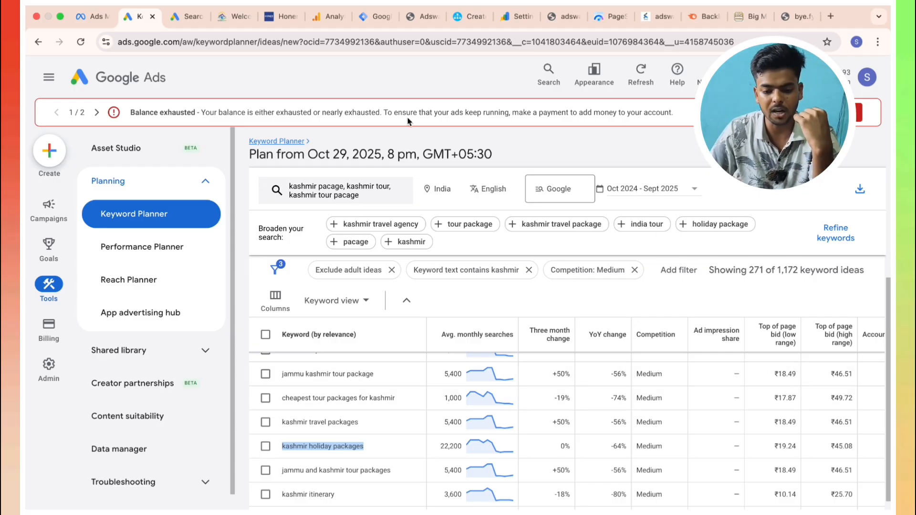
{"action": "left_click", "coordinate": [187, 15]}
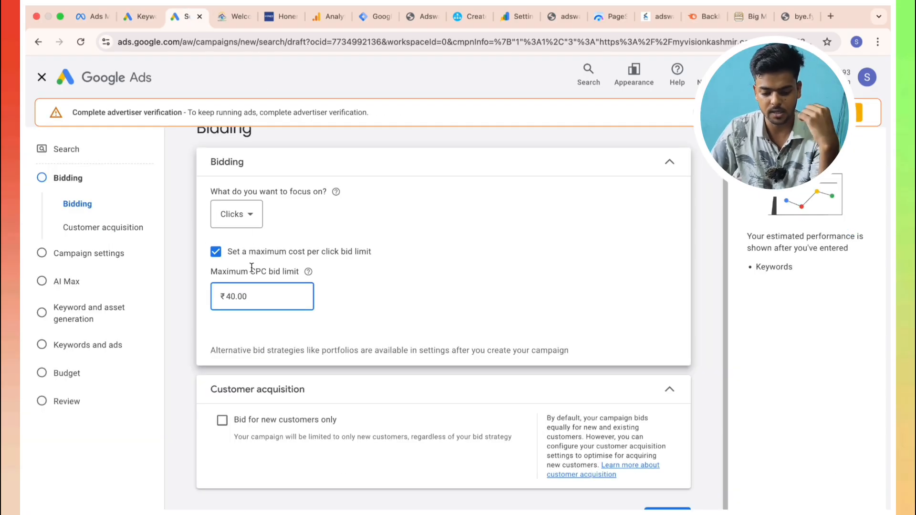
Step: Set the maximum CPC bid limit to ₹35.00 and continue to the campaign settings
{"action": "key", "text": "BackSpace"}
{"action": "key", "text": "BackSpace"}
{"action": "key", "text": "BackSpace"}
{"action": "key", "text": "BackSpace"}
{"action": "key", "text": "BackSpace"}
{"action": "type", "text": "35"}
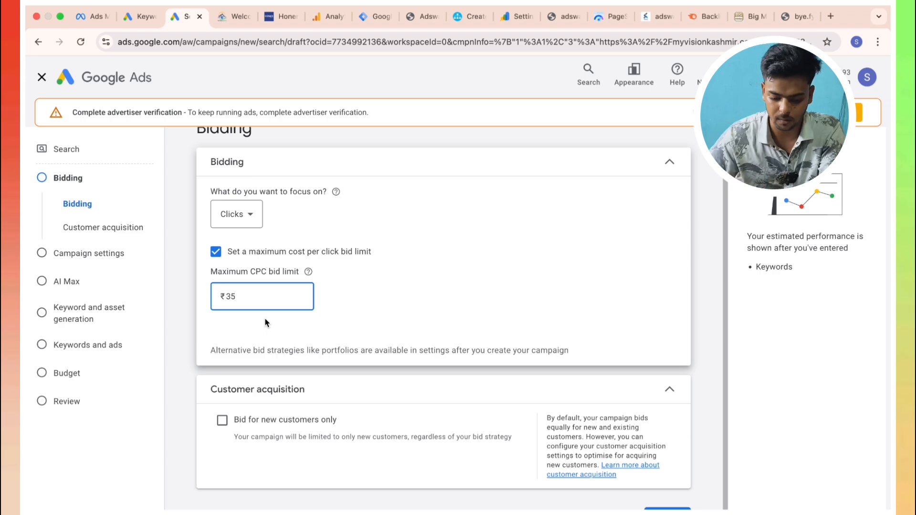
{"action": "type", "text": ".00"}
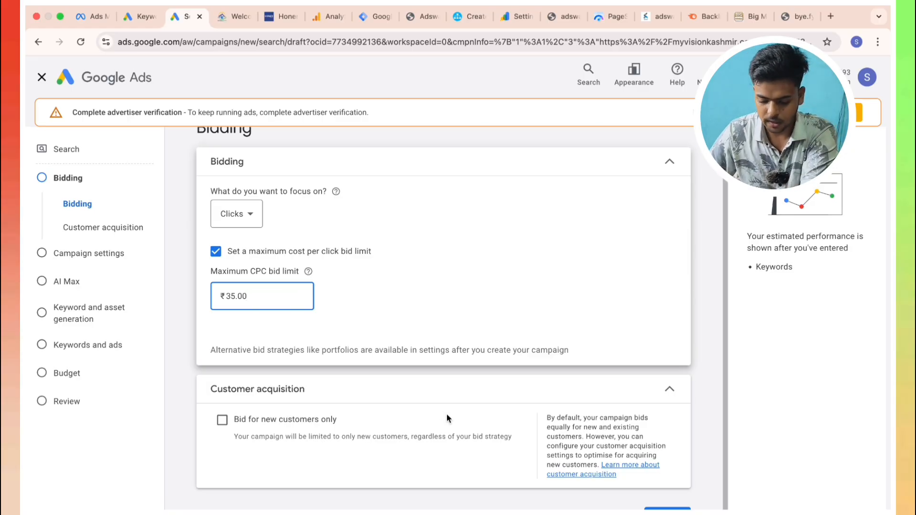
{"action": "left_click", "coordinate": [667, 509]}
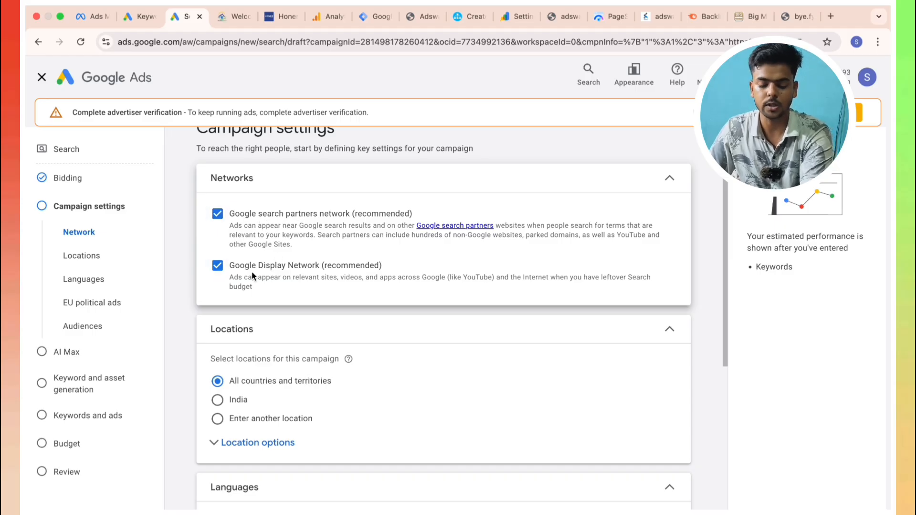
Step: Exclude the Google Display Network from the campaign while keeping the Google search partners network enabled
{"action": "left_click", "coordinate": [217, 265]}
{"action": "left_click", "coordinate": [217, 213]}
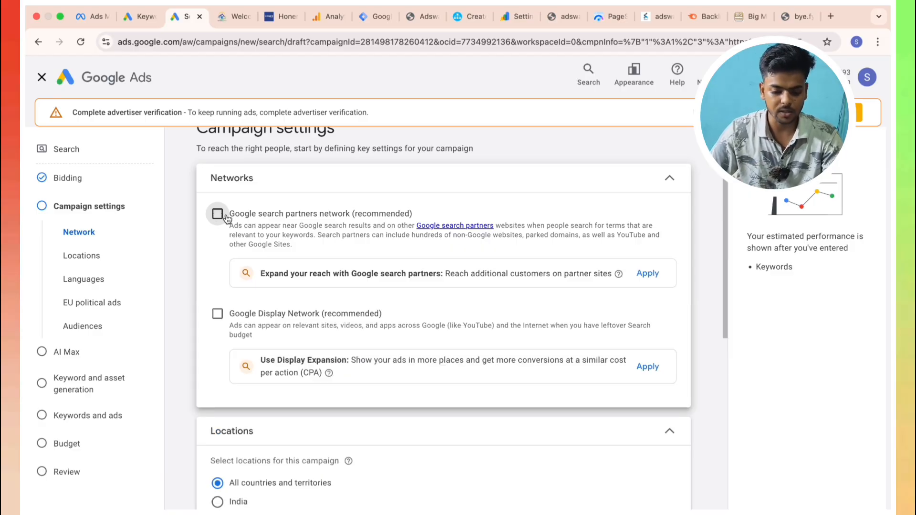
{"action": "left_click", "coordinate": [226, 217]}
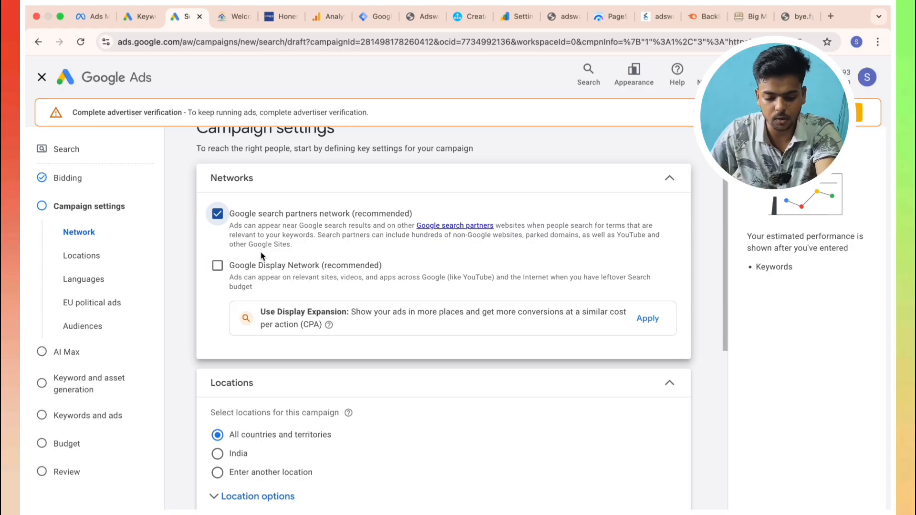
Step: Choose to enter another location for the campaign and include the country India
{"action": "scroll", "coordinate": [261, 256], "scroll_direction": "down", "scroll_amount": 2}
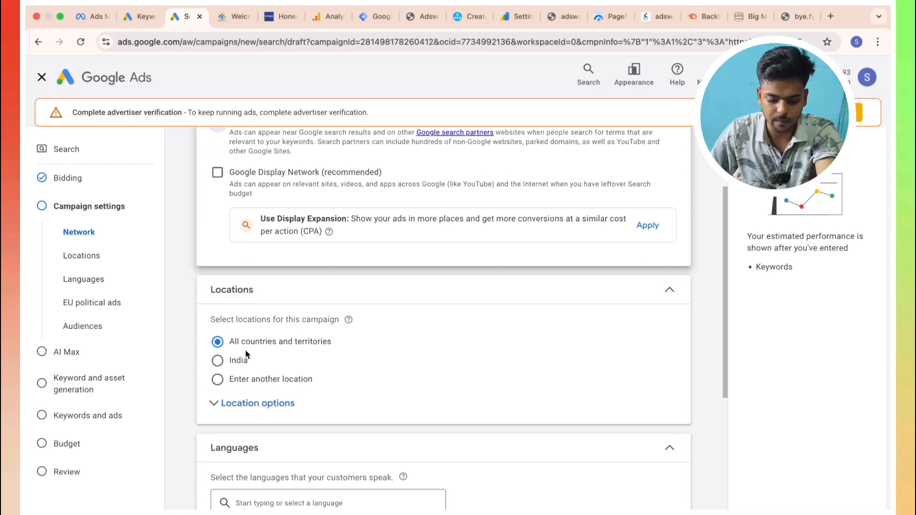
{"action": "left_click", "coordinate": [233, 365]}
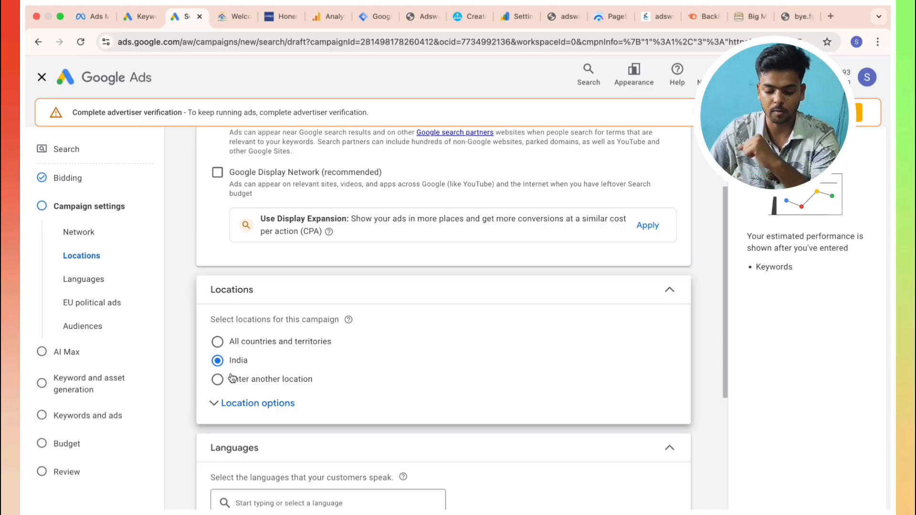
{"action": "left_click", "coordinate": [228, 380]}
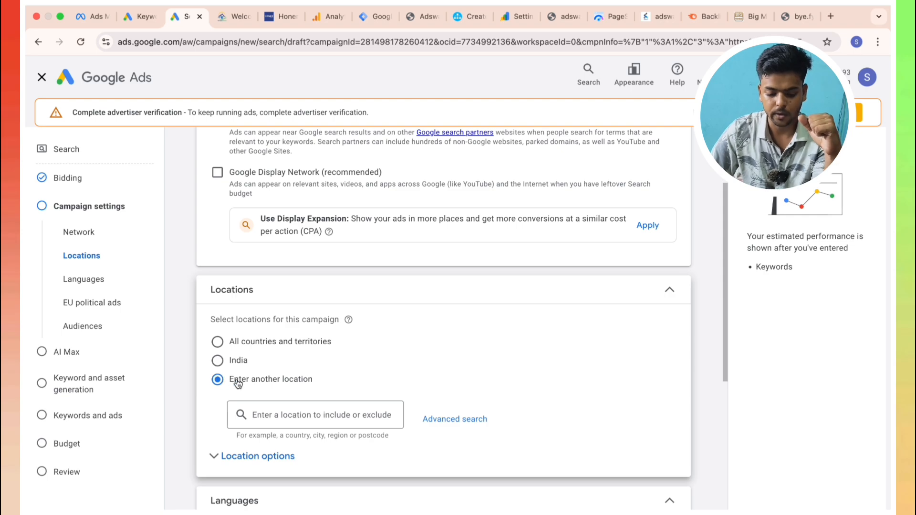
{"action": "scroll", "coordinate": [246, 383], "scroll_direction": "down", "scroll_amount": 1}
{"action": "left_click", "coordinate": [272, 367]}
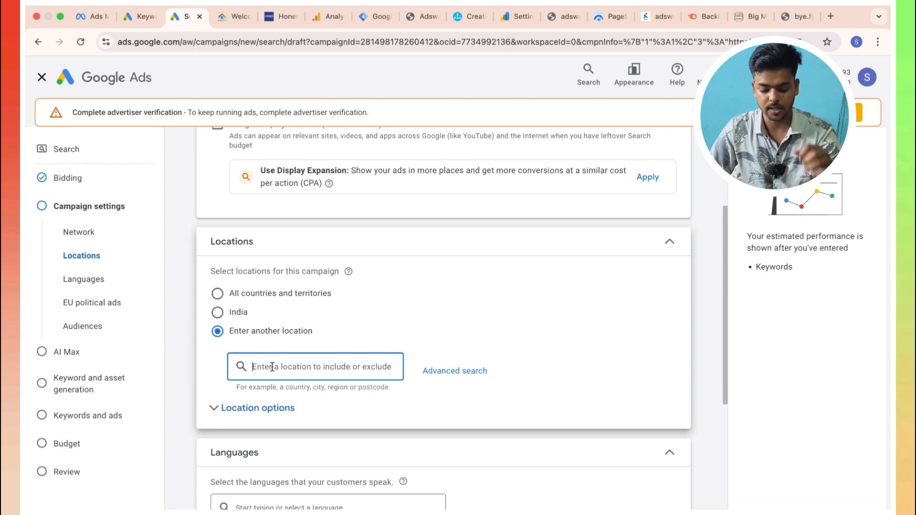
{"action": "type", "text": "india"}
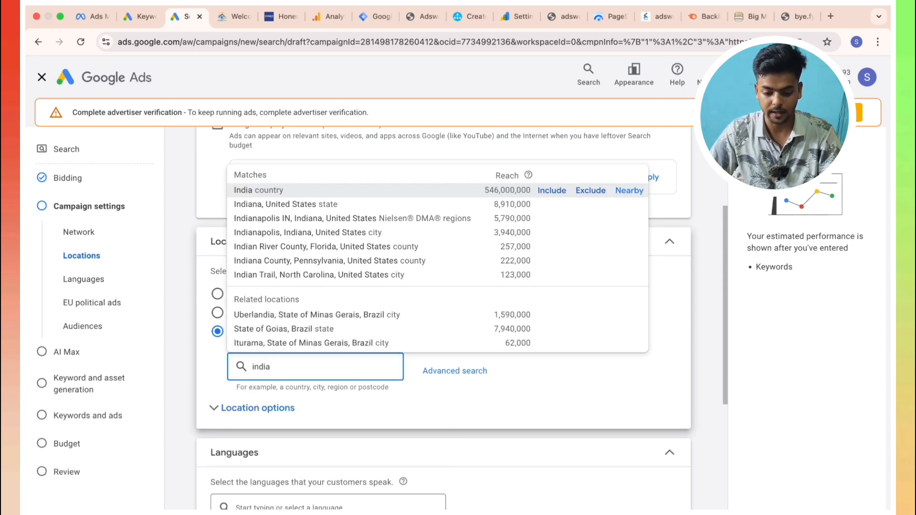
{"action": "left_click", "coordinate": [549, 190]}
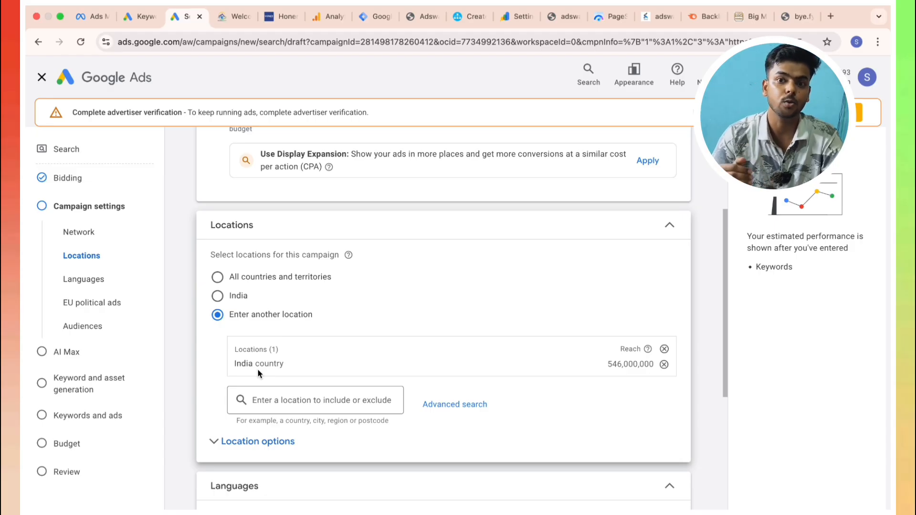
Step: Search for Jammu and Kashmir, India, and exclude the state from the targeted locations
{"action": "left_click", "coordinate": [264, 401]}
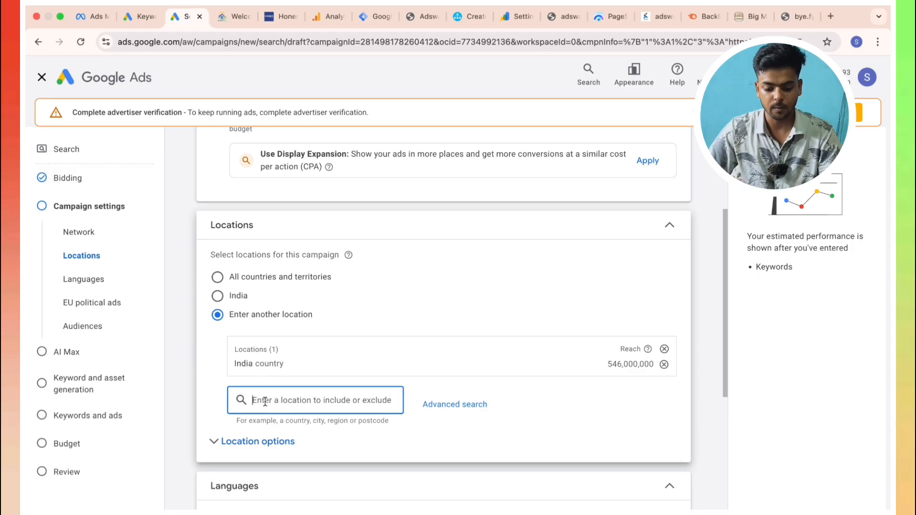
{"action": "type", "text": "kashmir"}
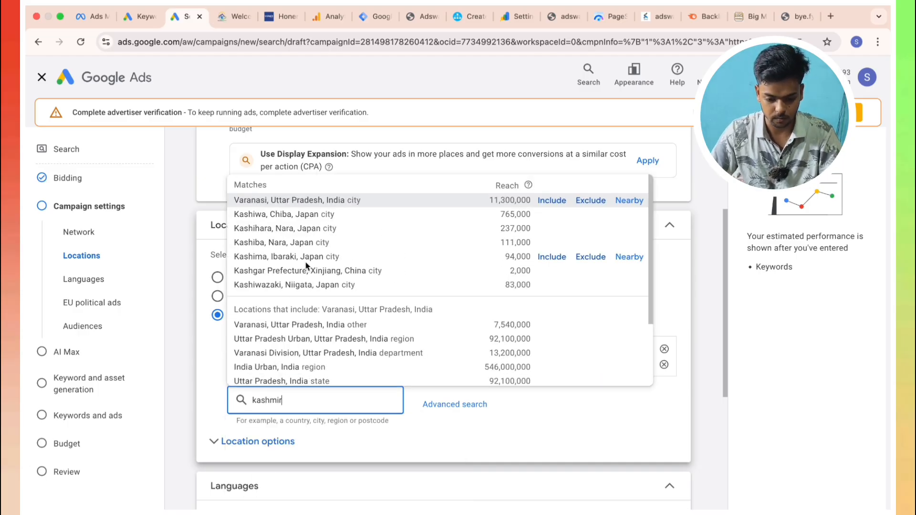
{"action": "key", "text": "BackSpace"}
{"action": "key", "text": "BackSpace"}
{"action": "key", "text": "BackSpace"}
{"action": "key", "text": "BackSpace"}
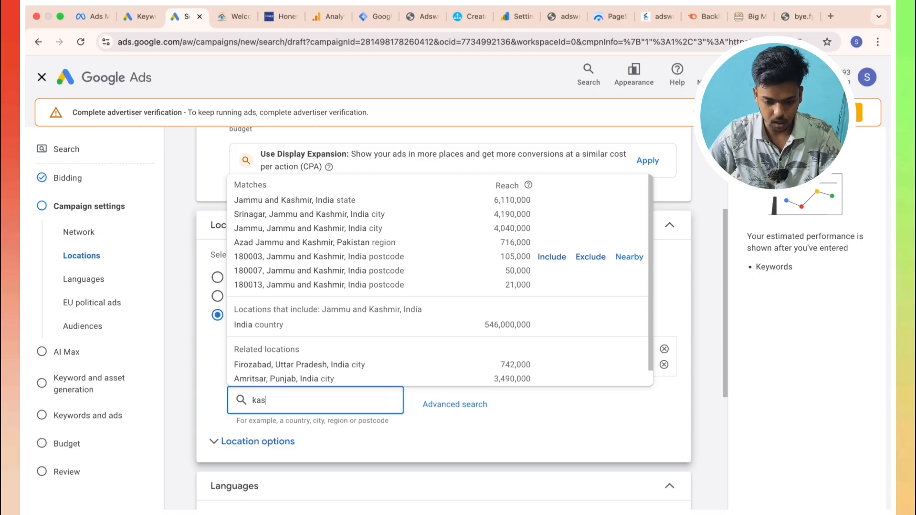
{"action": "key", "text": "BackSpace"}
{"action": "key", "text": "BackSpace"}
{"action": "key", "text": "BackSpace"}
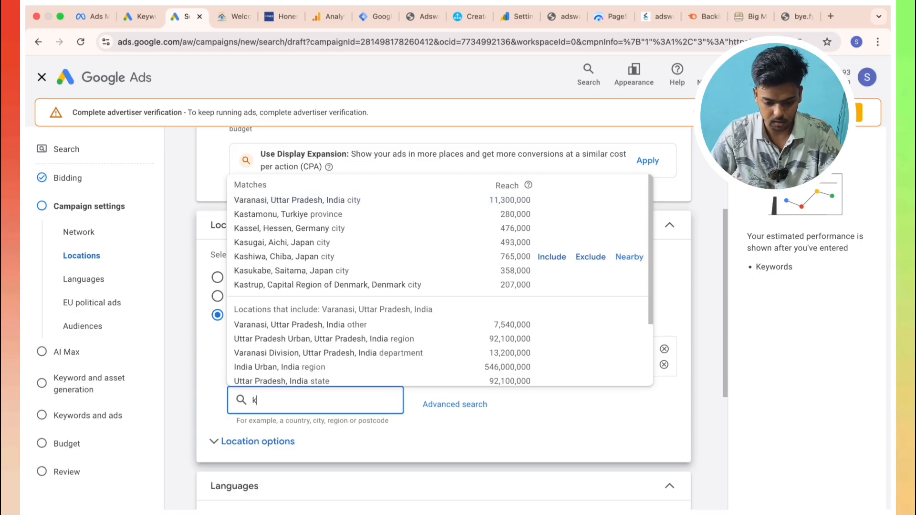
{"action": "type", "text": "jamm"}
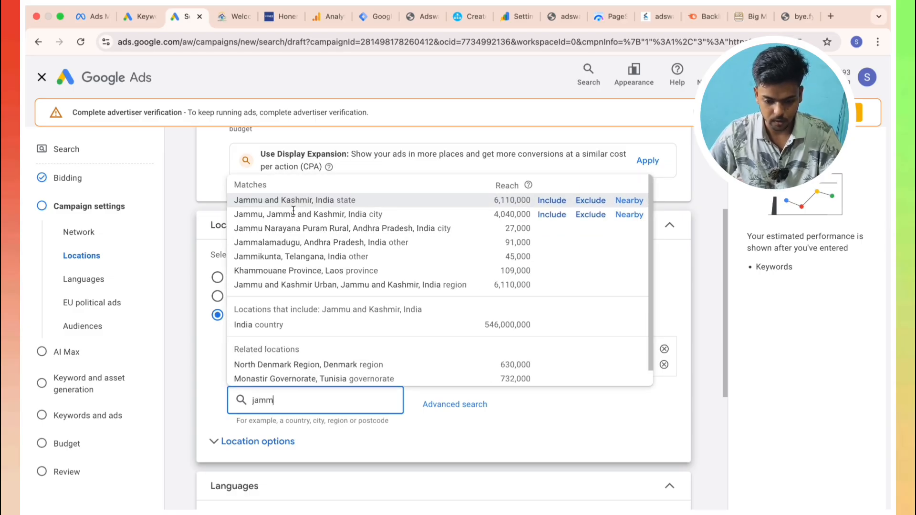
{"action": "left_click", "coordinate": [586, 201]}
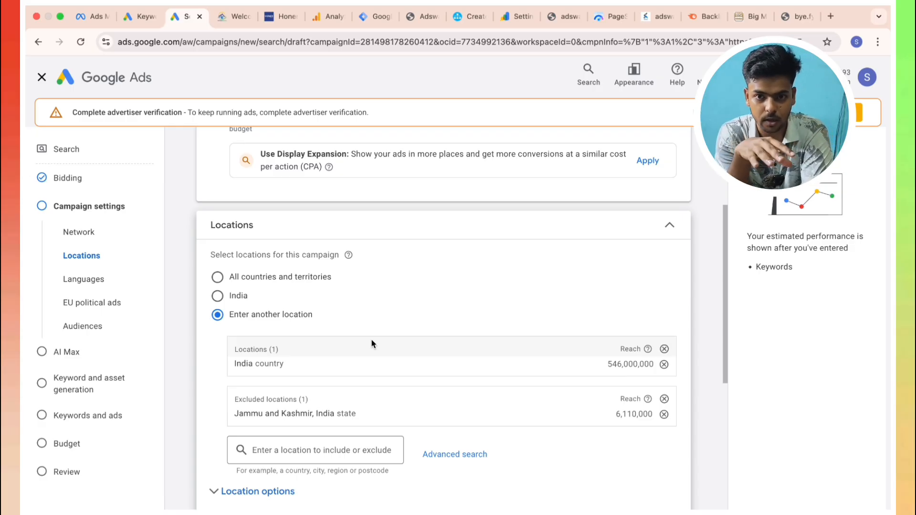
Step: Set the location option to Presence: People in or regularly in your included locations
{"action": "scroll", "coordinate": [371, 339], "scroll_direction": "down", "scroll_amount": 2}
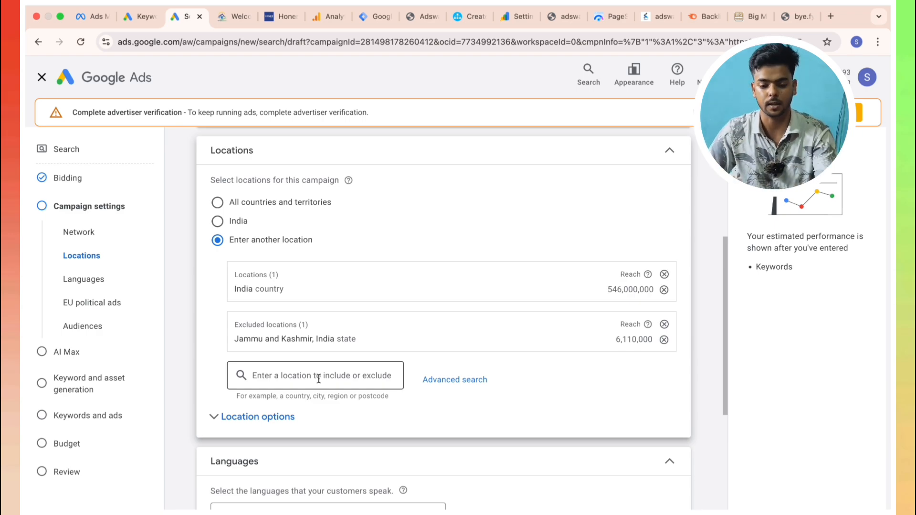
{"action": "scroll", "coordinate": [319, 378], "scroll_direction": "down", "scroll_amount": 3}
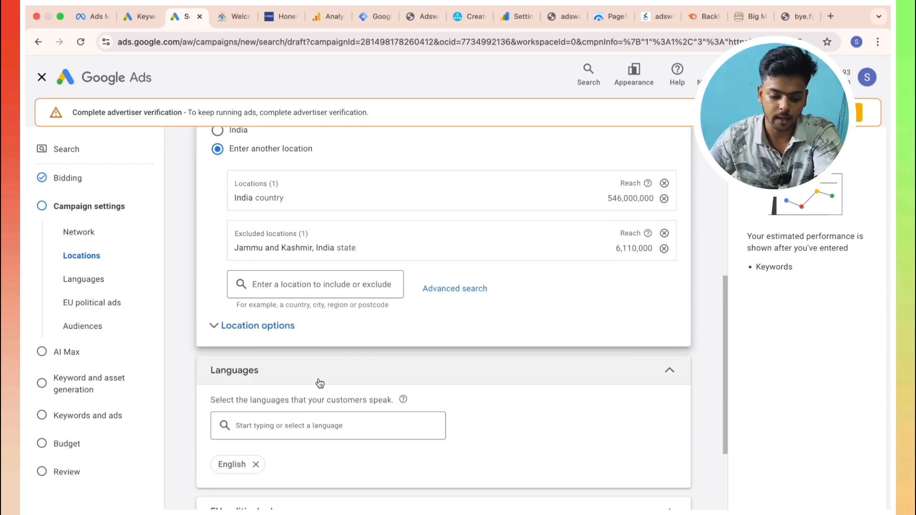
{"action": "scroll", "coordinate": [320, 383], "scroll_direction": "down", "scroll_amount": 2}
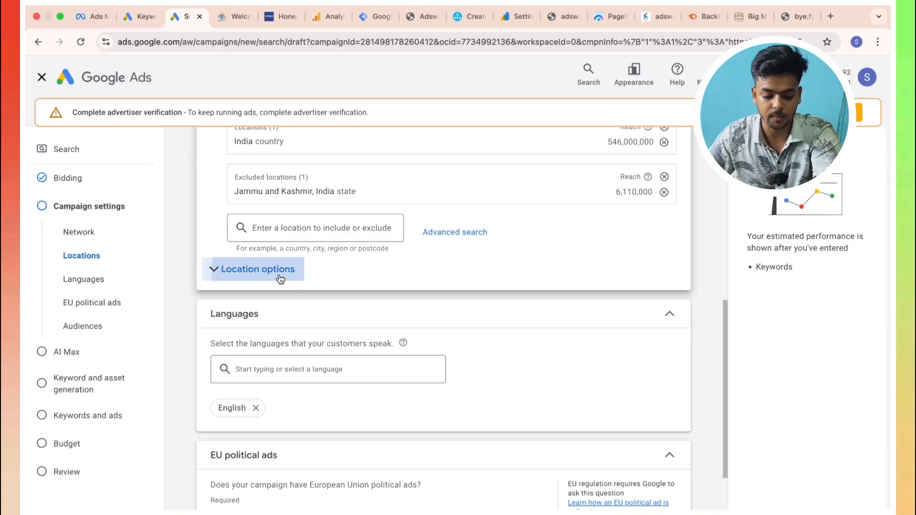
{"action": "left_click", "coordinate": [280, 279]}
{"action": "scroll", "coordinate": [319, 310], "scroll_direction": "down", "scroll_amount": 1}
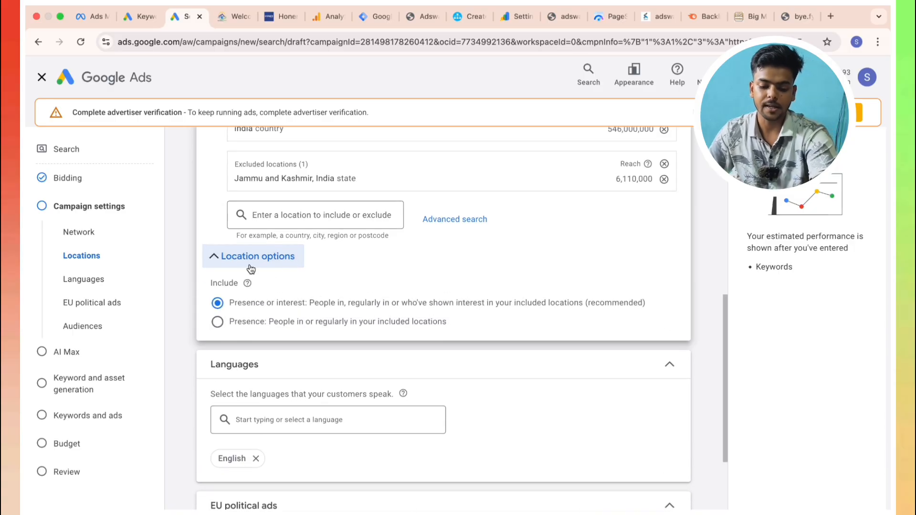
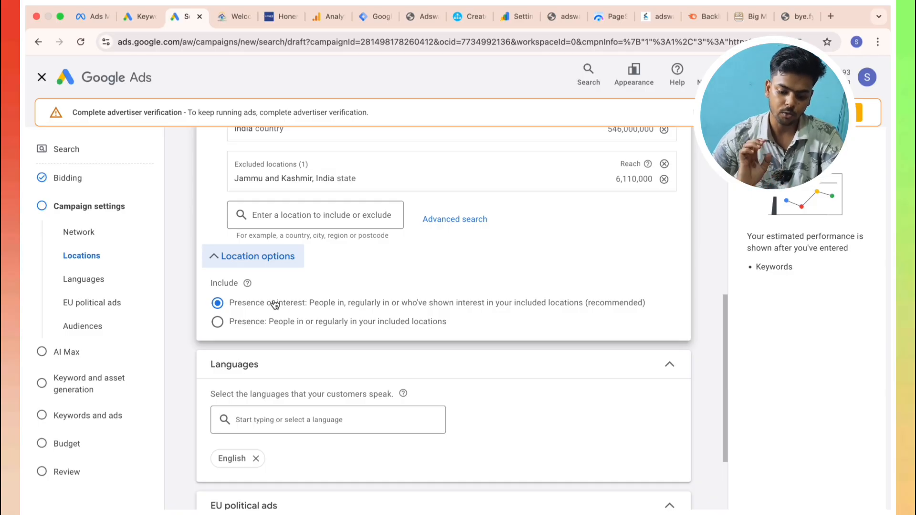
{"action": "left_click", "coordinate": [265, 327]}
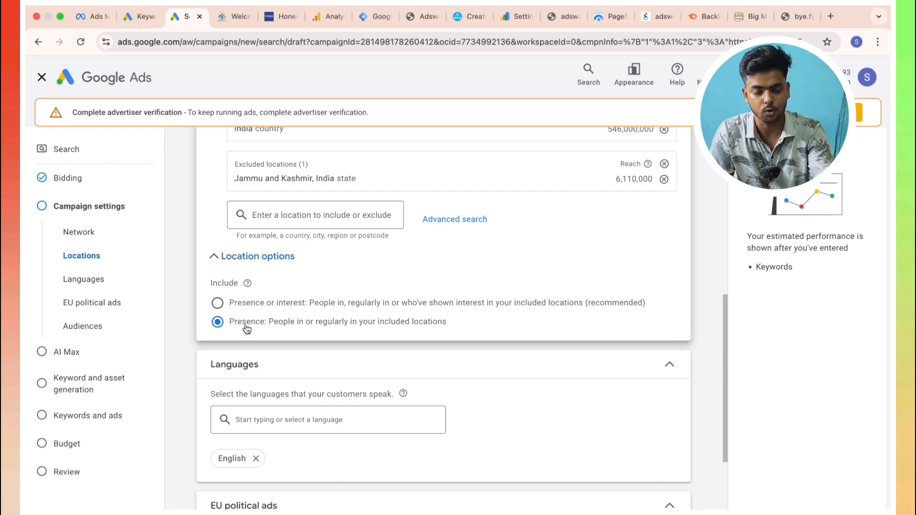
Step: Remove English from the campaign languages so that all languages are targeted
{"action": "scroll", "coordinate": [247, 329], "scroll_direction": "down", "scroll_amount": 3}
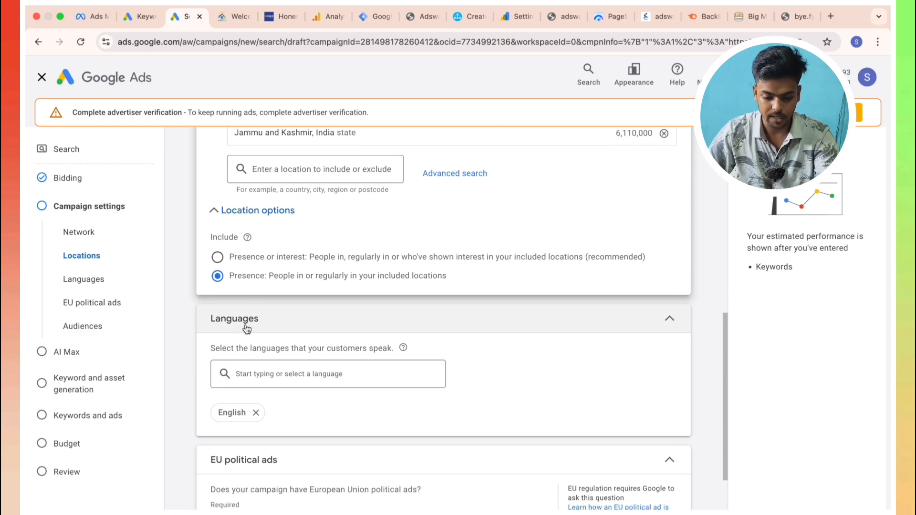
{"action": "scroll", "coordinate": [266, 334], "scroll_direction": "down", "scroll_amount": 2}
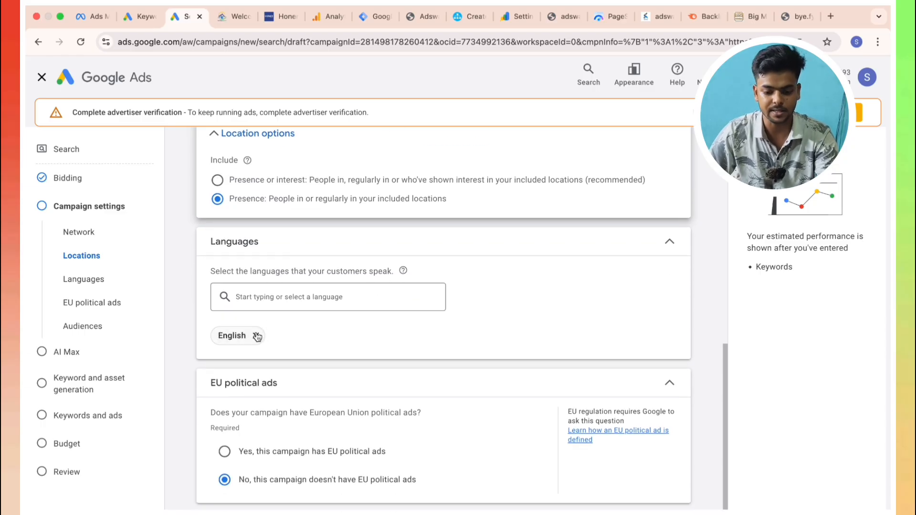
{"action": "left_click", "coordinate": [257, 336]}
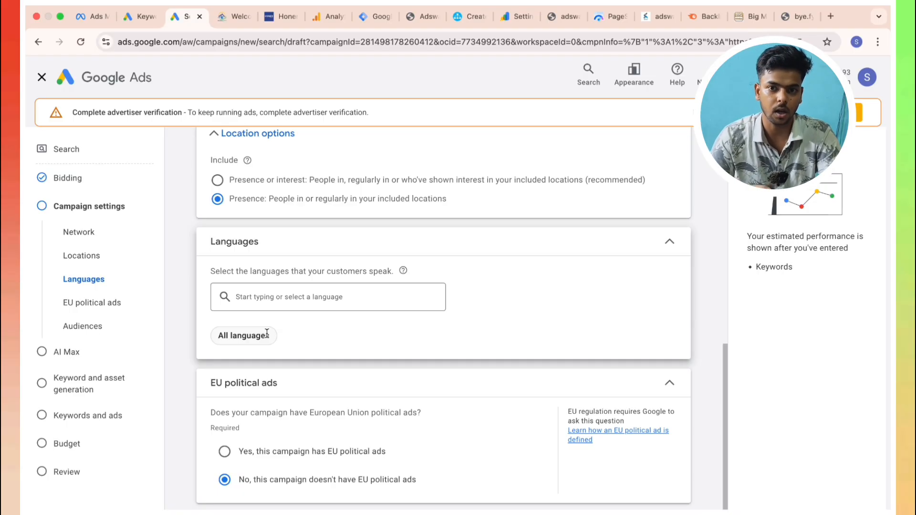
Step: Examine the audience segments with their targeting setting, and the campaign's start and end date settings
{"action": "scroll", "coordinate": [266, 333], "scroll_direction": "down", "scroll_amount": 3}
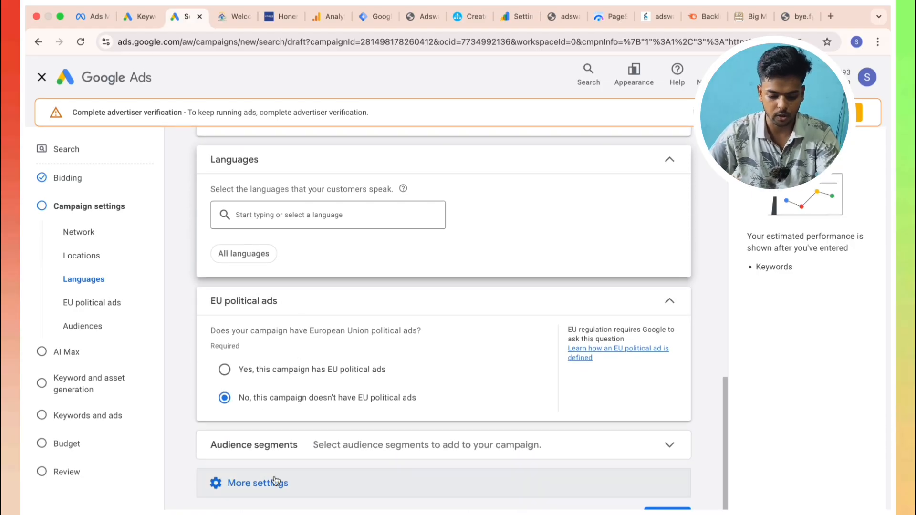
{"action": "left_click", "coordinate": [328, 457]}
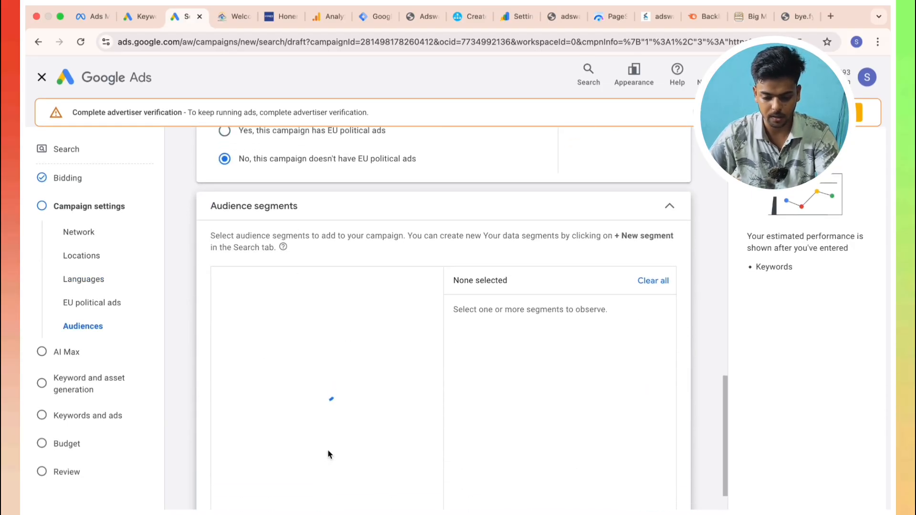
{"action": "scroll", "coordinate": [328, 454], "scroll_direction": "down", "scroll_amount": 2}
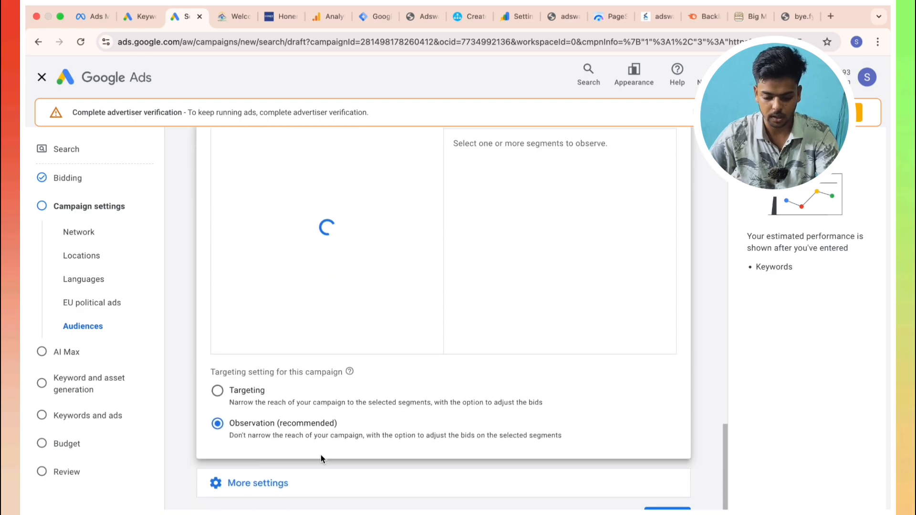
{"action": "left_click", "coordinate": [319, 483]}
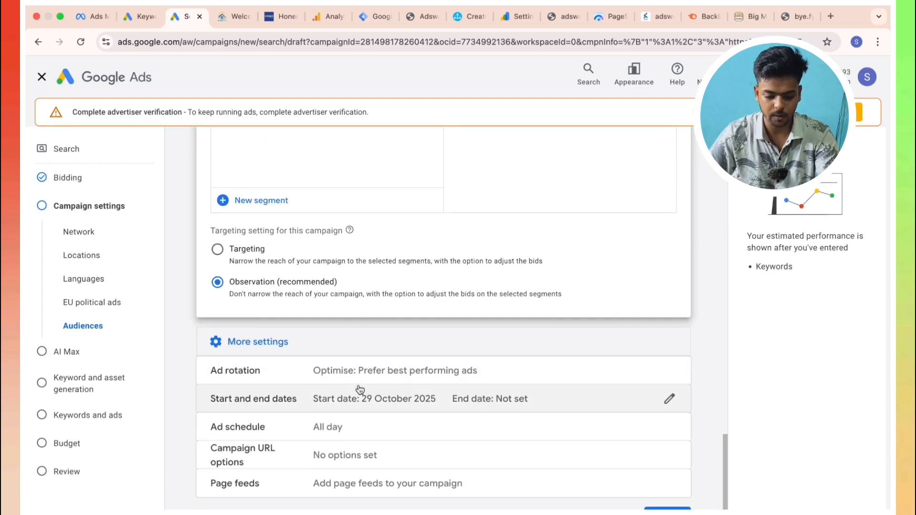
{"action": "left_click", "coordinate": [359, 453]}
{"action": "scroll", "coordinate": [358, 401], "scroll_direction": "down", "scroll_amount": 2}
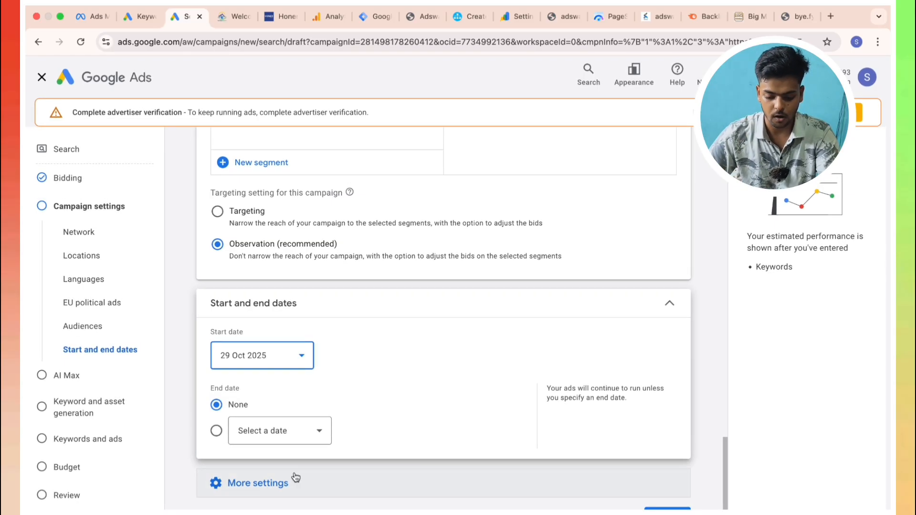
Step: Examine the day choices available in the ad schedule without changing it, and collapse the schedule
{"action": "left_click", "coordinate": [294, 479]}
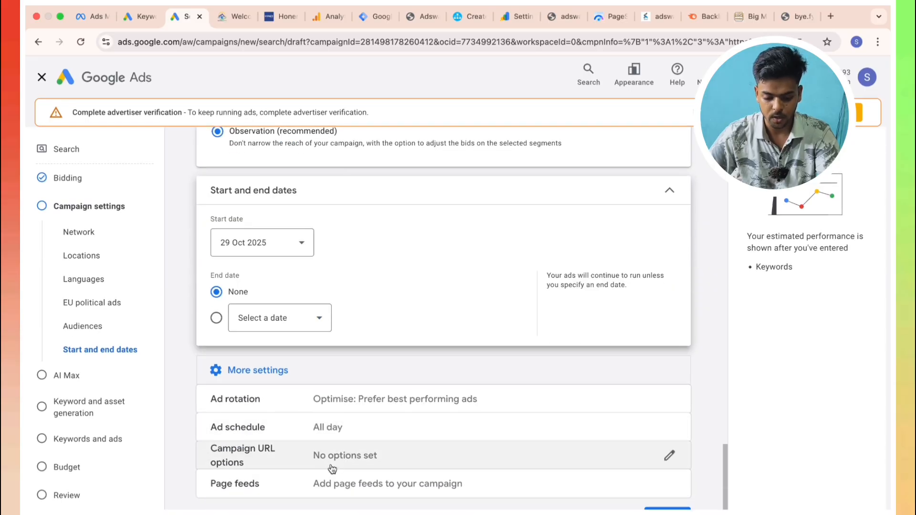
{"action": "left_click", "coordinate": [349, 434]}
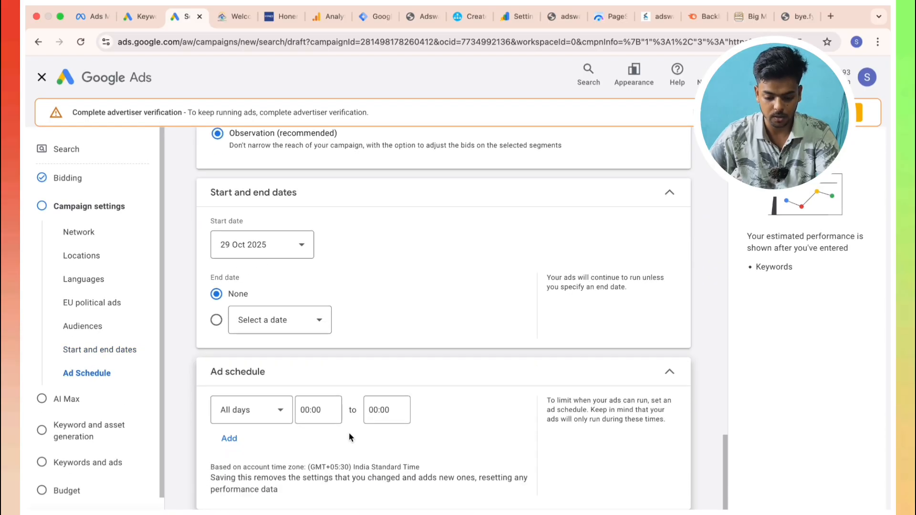
{"action": "left_click", "coordinate": [273, 415]}
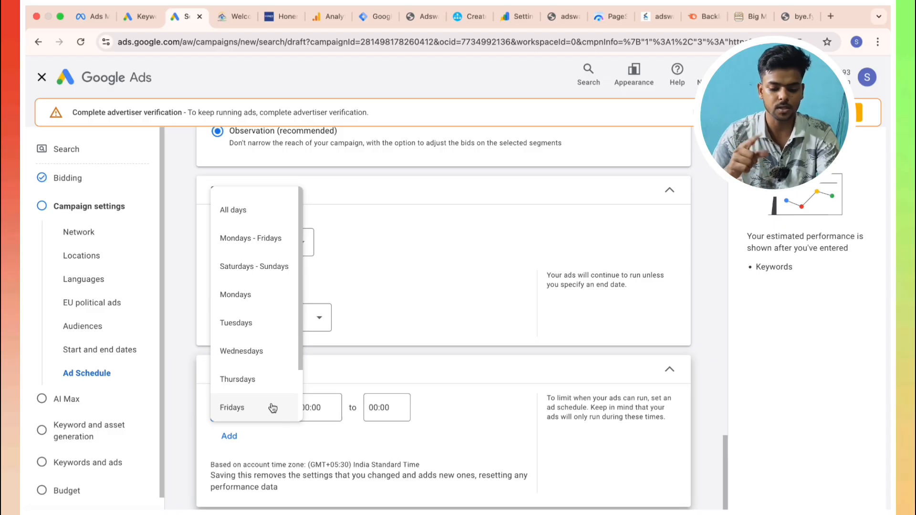
{"action": "left_click", "coordinate": [338, 371]}
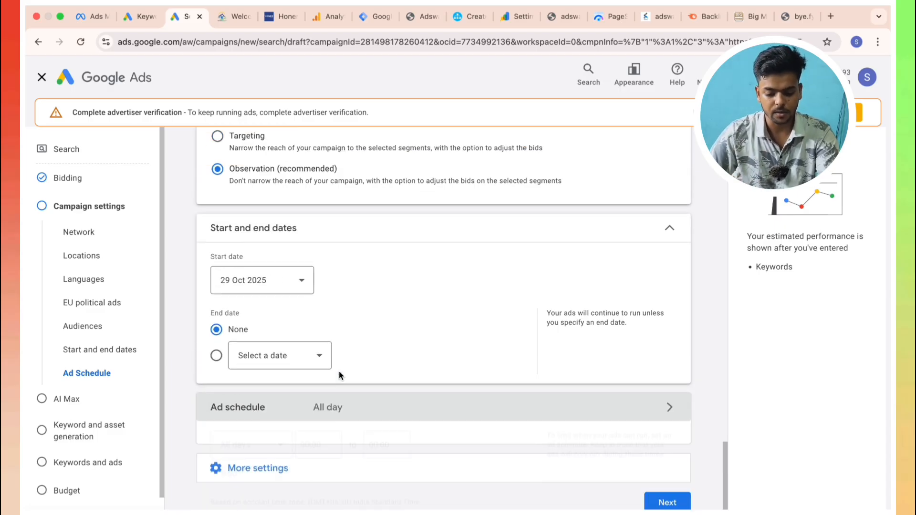
Step: Continue past the campaign settings and AI Max with AI Max left off, and skip keyword and asset generation
{"action": "left_click", "coordinate": [329, 363]}
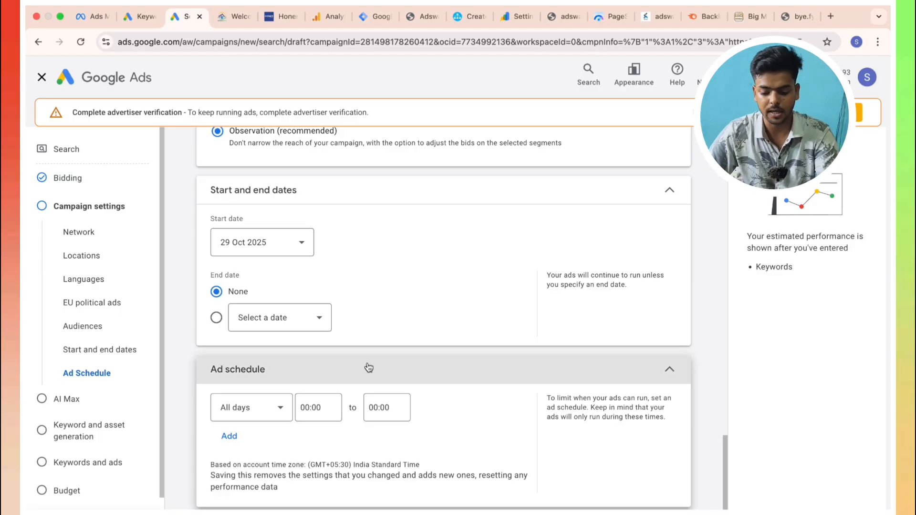
{"action": "scroll", "coordinate": [368, 367], "scroll_direction": "down", "scroll_amount": 1}
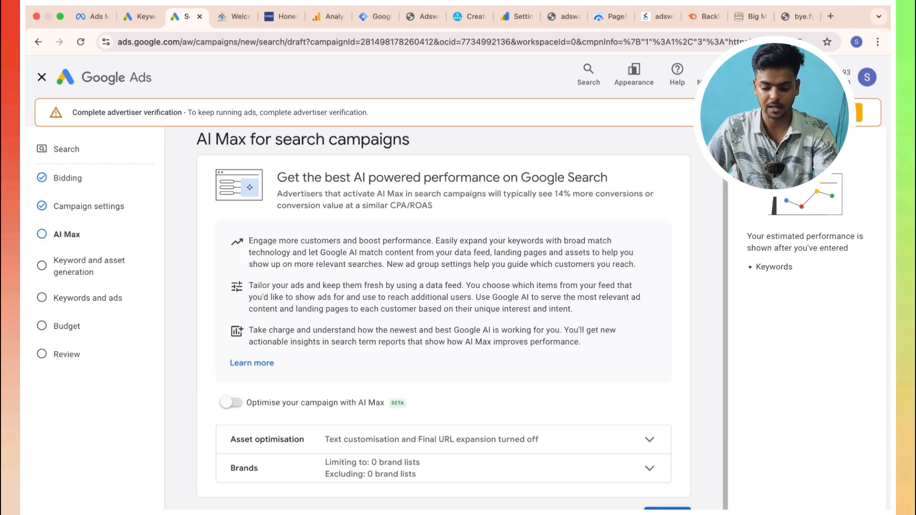
{"action": "left_click", "coordinate": [666, 509]}
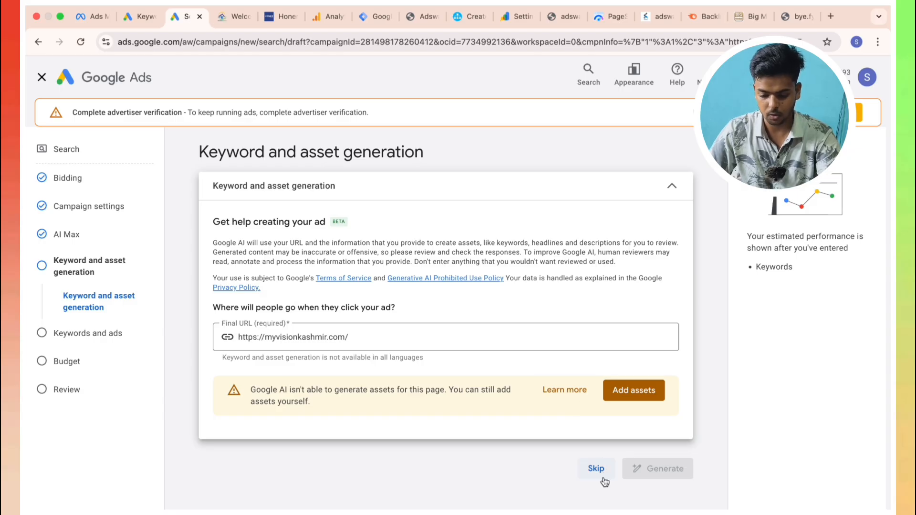
{"action": "left_click", "coordinate": [596, 468]}
Step: Examine the suggested keyword list, and the ad's final URL, display path, preview and headlines
{"action": "scroll", "coordinate": [439, 303], "scroll_direction": "down", "scroll_amount": 3}
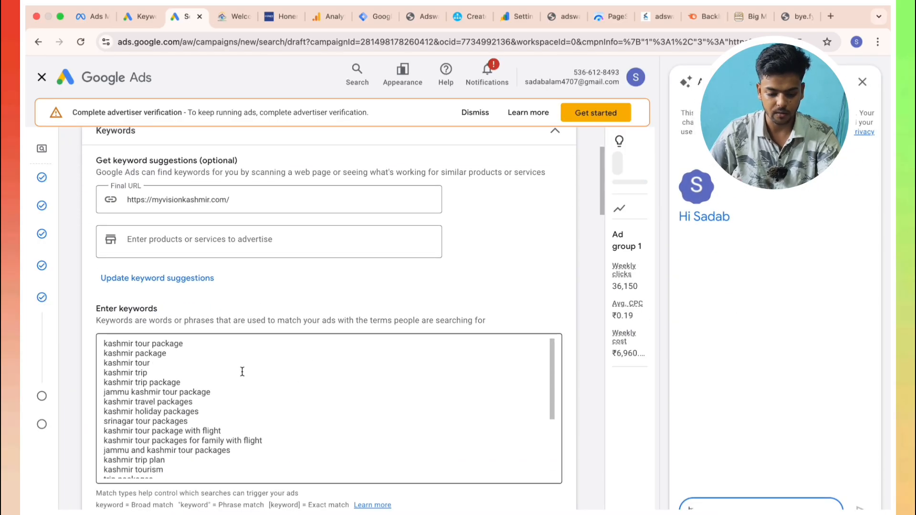
{"action": "scroll", "coordinate": [208, 367], "scroll_direction": "down", "scroll_amount": 1}
{"action": "scroll", "coordinate": [209, 366], "scroll_direction": "up", "scroll_amount": 1}
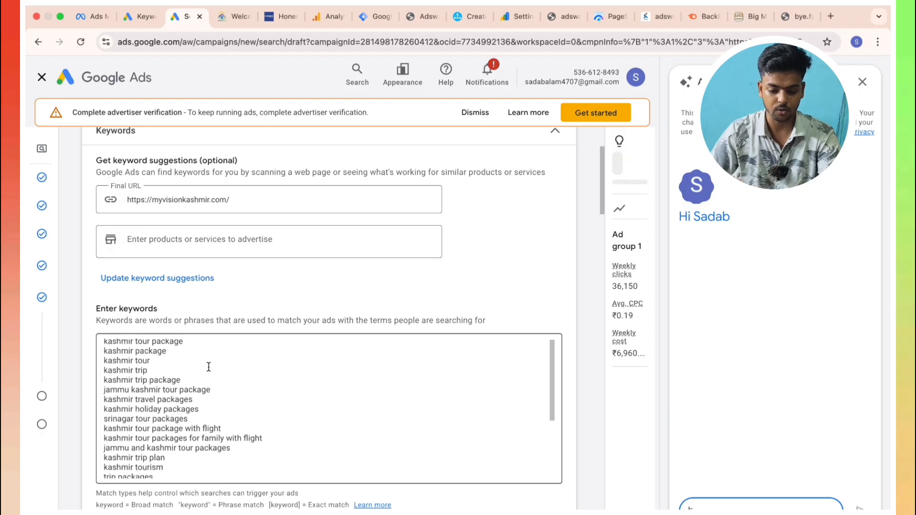
{"action": "scroll", "coordinate": [372, 267], "scroll_direction": "down", "scroll_amount": 2}
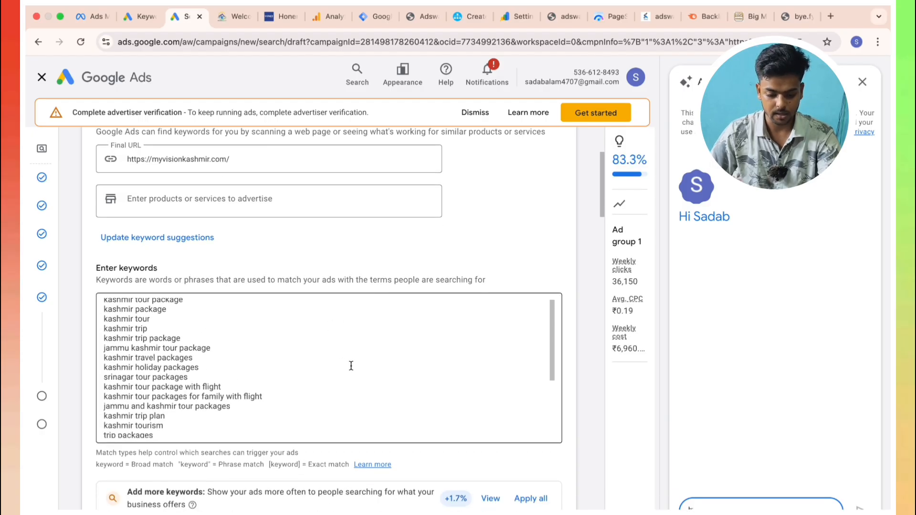
{"action": "scroll", "coordinate": [351, 366], "scroll_direction": "down", "scroll_amount": 4}
{"action": "scroll", "coordinate": [351, 365], "scroll_direction": "down", "scroll_amount": 10}
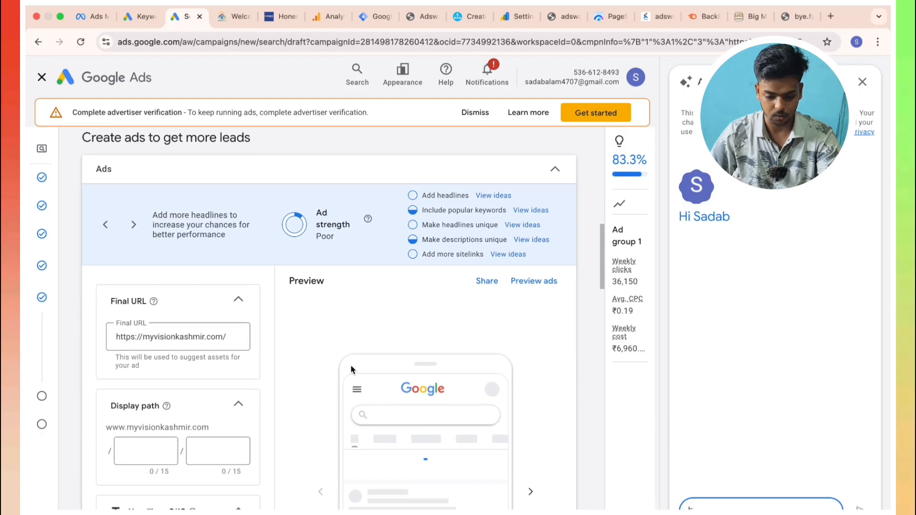
{"action": "scroll", "coordinate": [310, 367], "scroll_direction": "down", "scroll_amount": 5}
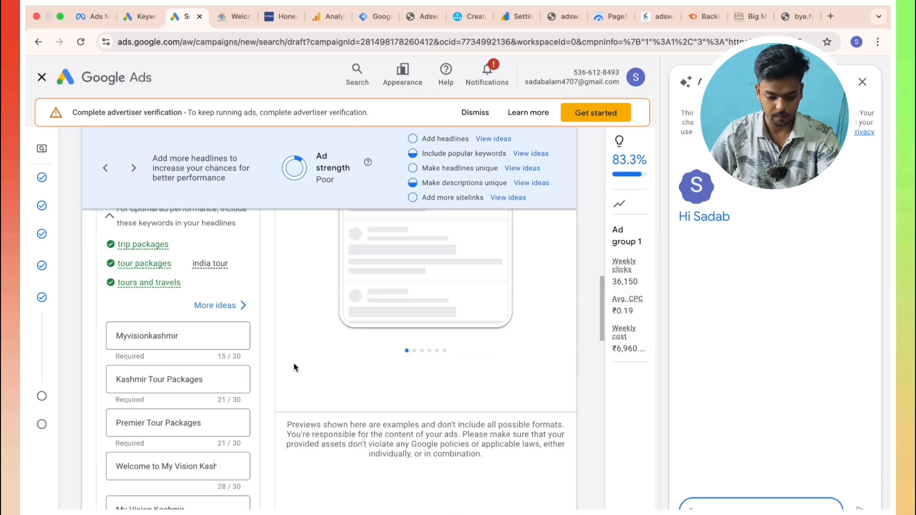
{"action": "scroll", "coordinate": [187, 271], "scroll_direction": "up", "scroll_amount": 5}
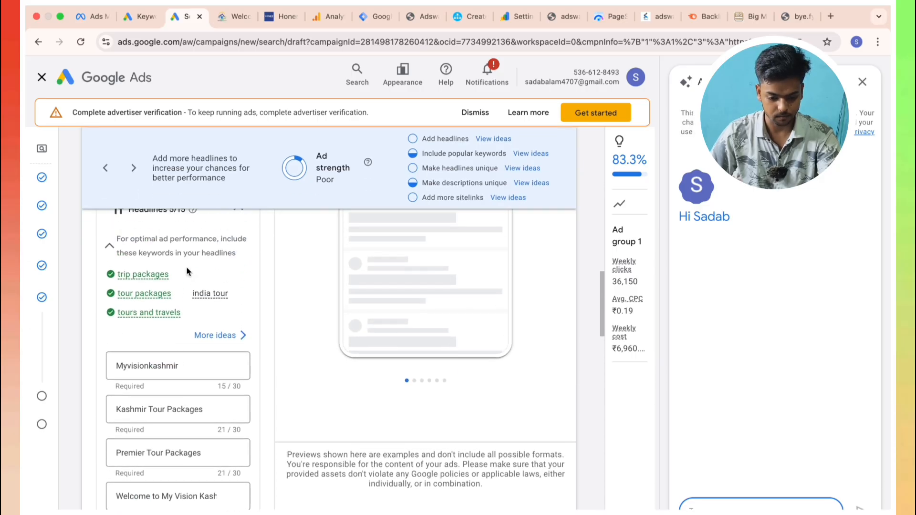
{"action": "scroll", "coordinate": [187, 270], "scroll_direction": "up", "scroll_amount": 10}
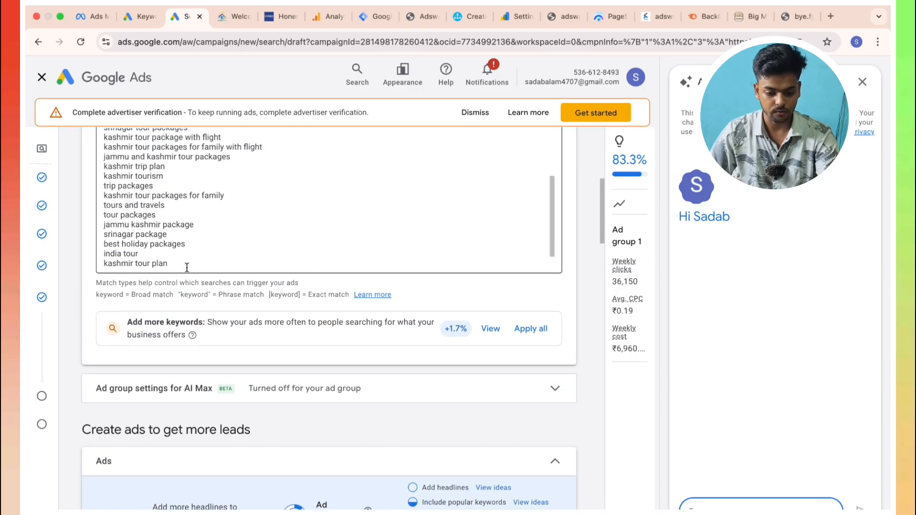
Step: Delete all the suggested keywords listed after "kashmir trip"
{"action": "scroll", "coordinate": [220, 246], "scroll_direction": "up", "scroll_amount": 5}
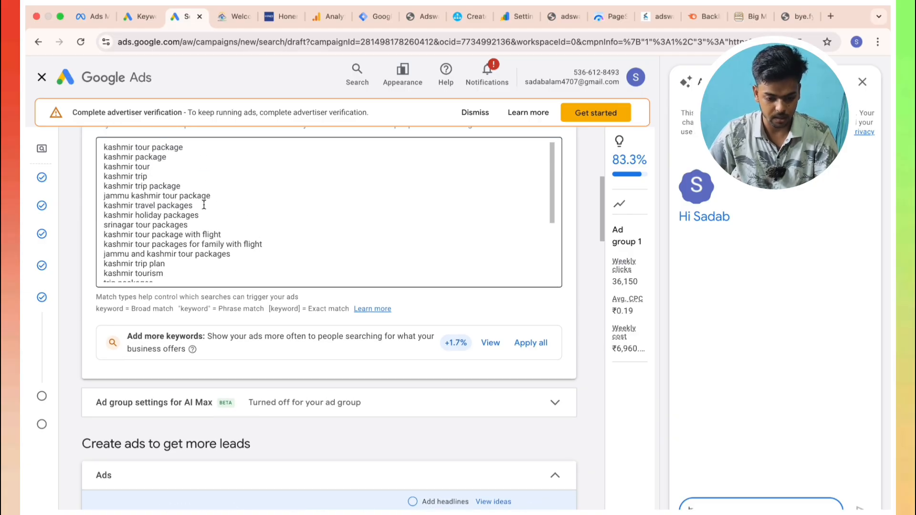
{"action": "left_click_drag", "start_coordinate": [104, 189], "coordinate": [205, 304]}
{"action": "key", "text": "BackSpace"}
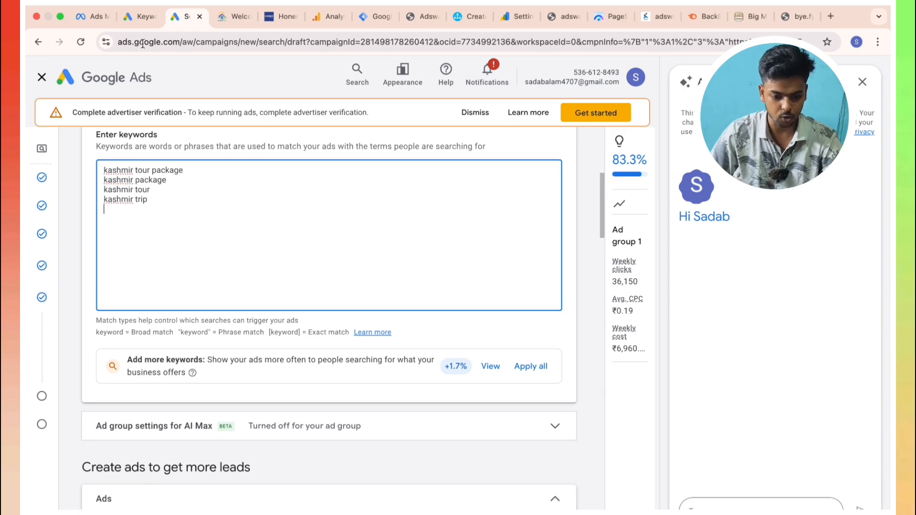
Step: Check the Keyword Planner ideas and add "kashmir holiday packages" at the end of the ad group's keyword list
{"action": "left_click", "coordinate": [141, 17]}
{"action": "scroll", "coordinate": [342, 412], "scroll_direction": "up", "scroll_amount": 1}
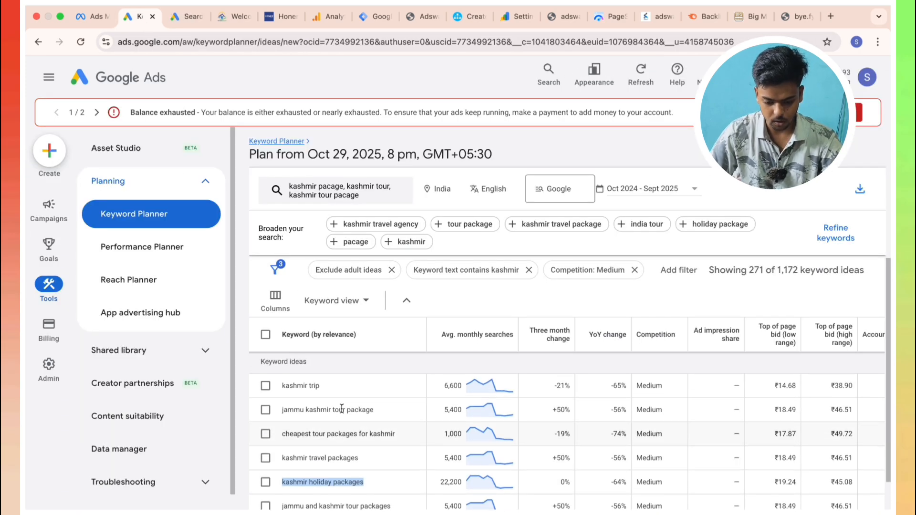
{"action": "left_click", "coordinate": [191, 17]}
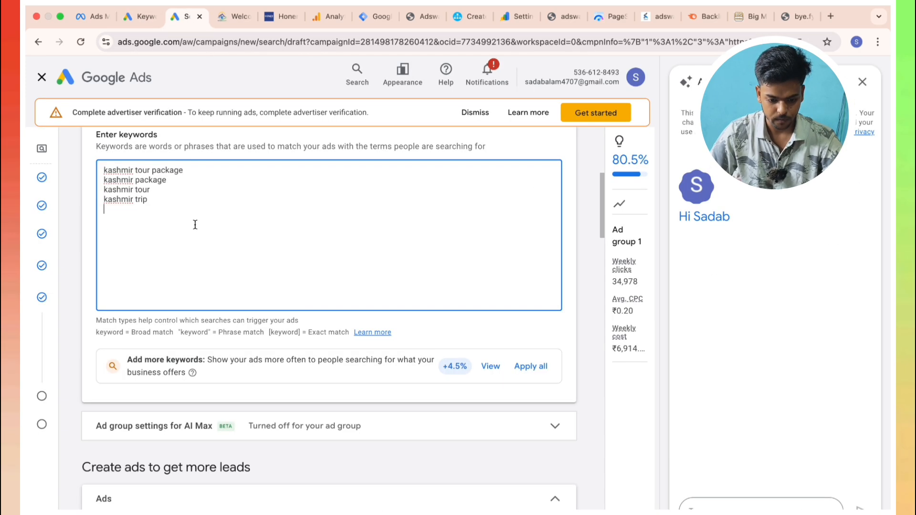
{"action": "key", "text": "Return"}
{"action": "type", "text": "kashmir holiday packages"}
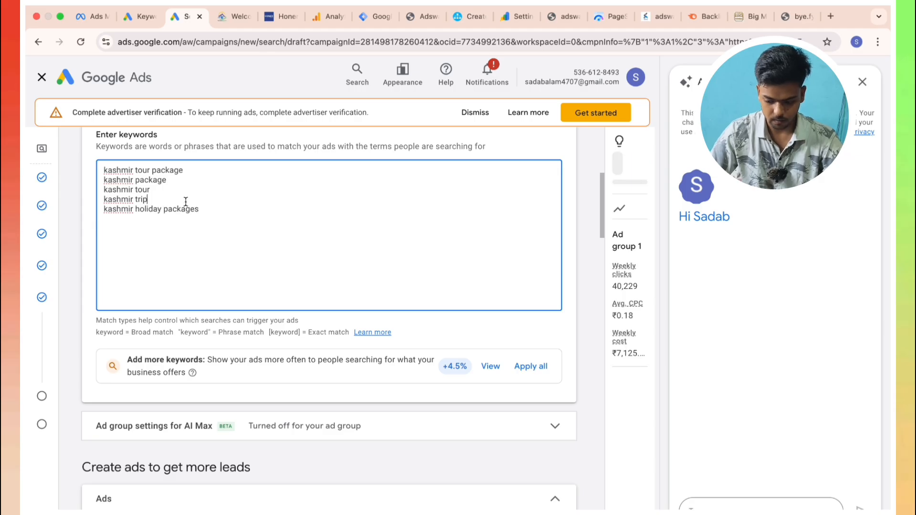
Step: Remove the keywords "kashmir trip", "kashmir tour" and "kashmir package" from the keyword list
{"action": "key", "text": "Up"}
{"action": "key", "text": "BackSpace"}
{"action": "key", "text": "BackSpace"}
{"action": "key", "text": "BackSpace"}
{"action": "key", "text": "BackSpace"}
{"action": "key", "text": "BackSpace"}
{"action": "key", "text": "BackSpace"}
{"action": "key", "text": "BackSpace"}
{"action": "key", "text": "BackSpace"}
{"action": "key", "text": "BackSpace"}
{"action": "key", "text": "BackSpace"}
{"action": "key", "text": "BackSpace"}
{"action": "key", "text": "BackSpace"}
{"action": "key", "text": "BackSpace"}
{"action": "key", "text": "BackSpace"}
{"action": "key", "text": "BackSpace"}
{"action": "key", "text": "BackSpace"}
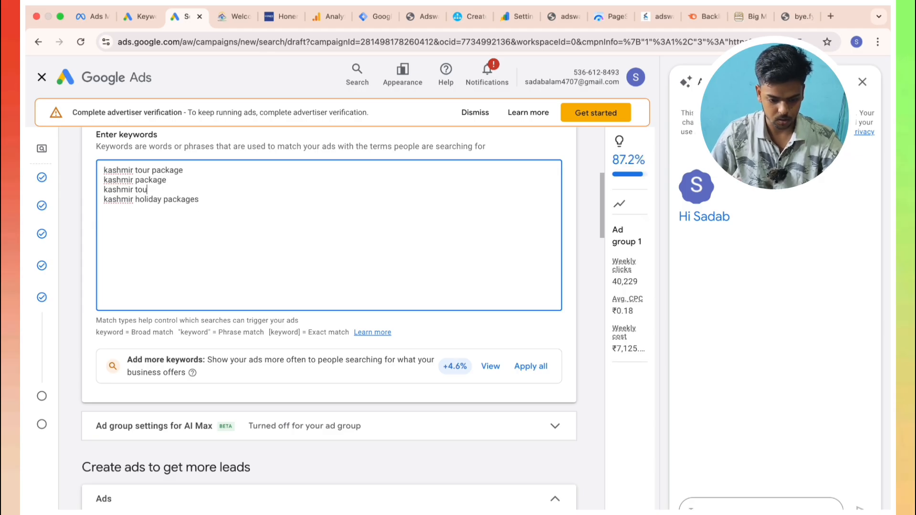
{"action": "key", "text": "BackSpace"}
{"action": "key", "text": "BackSpace"}
{"action": "key", "text": "BackSpace"}
{"action": "key", "text": "BackSpace"}
{"action": "key", "text": "BackSpace"}
{"action": "key", "text": "BackSpace"}
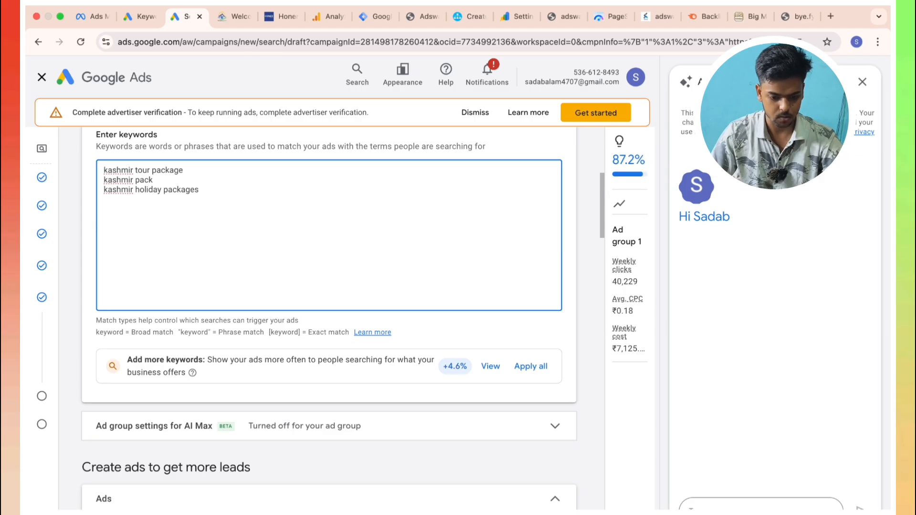
{"action": "key", "text": "BackSpace"}
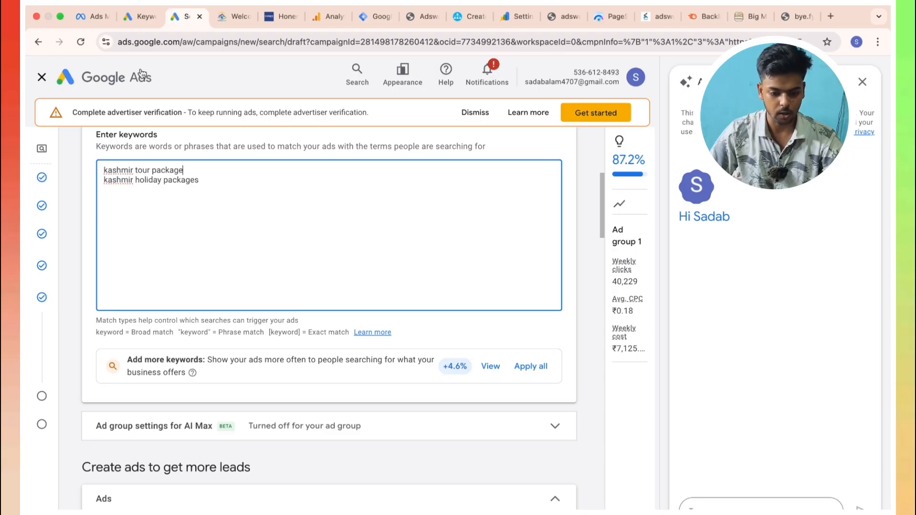
Step: Copy "jammu kashmir tour package" from the Keyword Planner ideas and add it on its own line after "kashmir tour package" in the campaign's keywords
{"action": "left_click", "coordinate": [139, 17]}
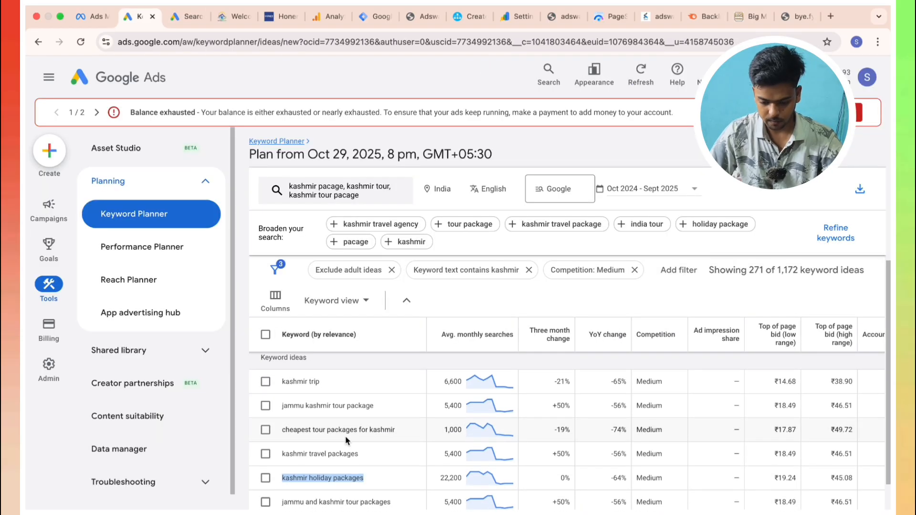
{"action": "scroll", "coordinate": [346, 440], "scroll_direction": "down", "scroll_amount": 3}
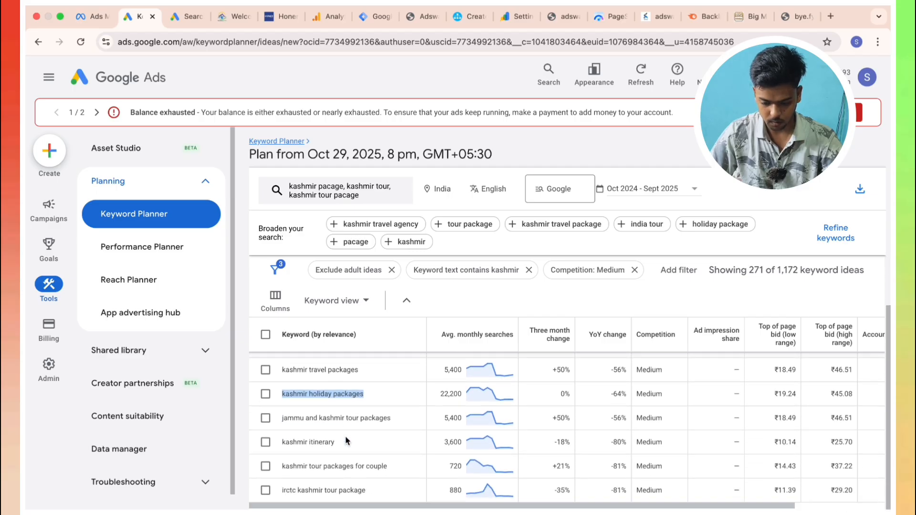
{"action": "scroll", "coordinate": [346, 439], "scroll_direction": "up", "scroll_amount": 5}
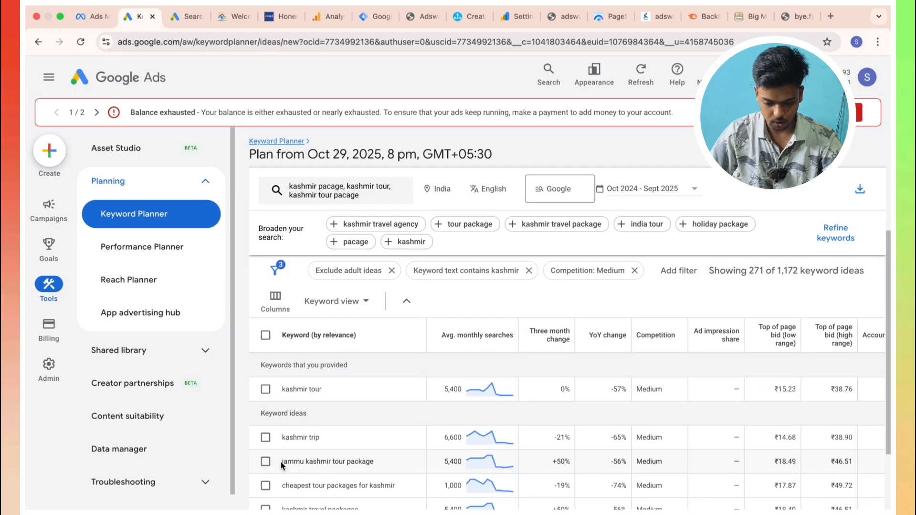
{"action": "left_click_drag", "start_coordinate": [282, 462], "coordinate": [373, 461]}
{"action": "key", "text": "super+c"}
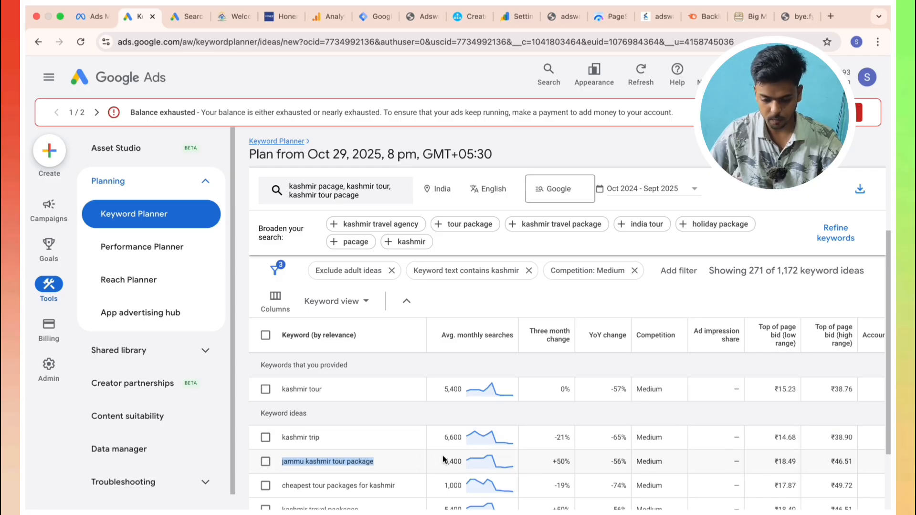
{"action": "left_click", "coordinate": [184, 21]}
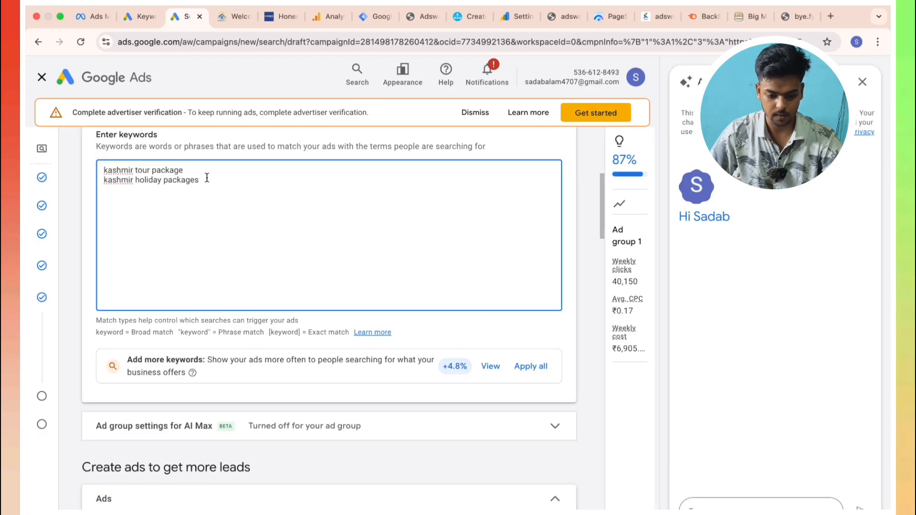
{"action": "key", "text": "Return"}
{"action": "key", "text": "super+v"}
Step: Set the ad's display path to "Kasmir" and "Pacage"
{"action": "scroll", "coordinate": [264, 205], "scroll_direction": "down", "scroll_amount": 2}
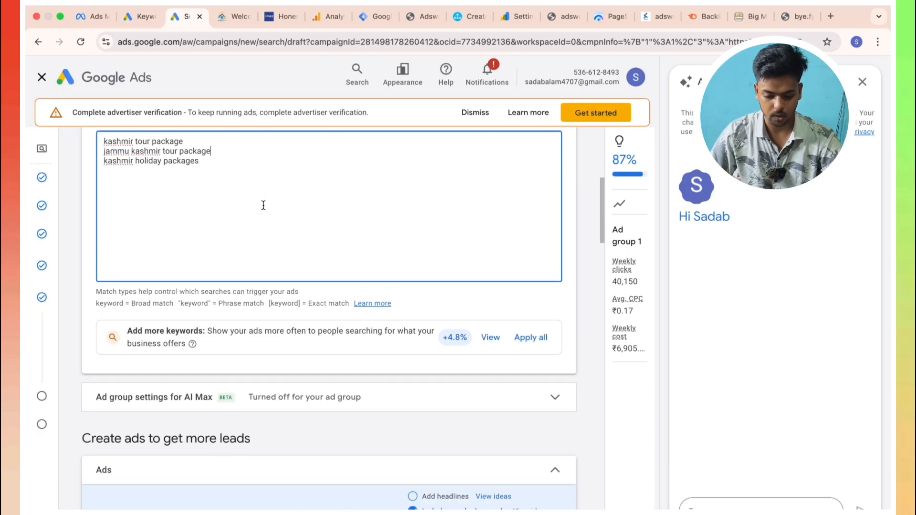
{"action": "scroll", "coordinate": [268, 225], "scroll_direction": "down", "scroll_amount": 2}
{"action": "scroll", "coordinate": [268, 225], "scroll_direction": "up", "scroll_amount": 2}
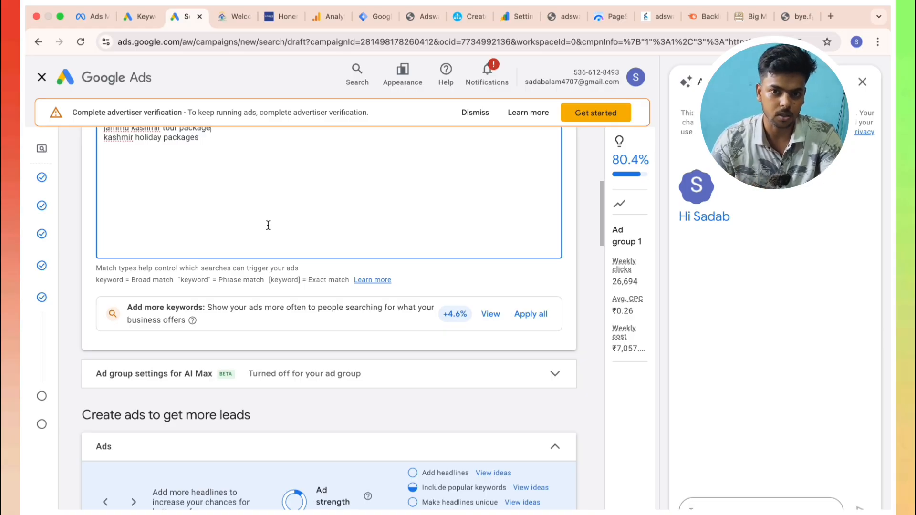
{"action": "scroll", "coordinate": [271, 219], "scroll_direction": "down", "scroll_amount": 3}
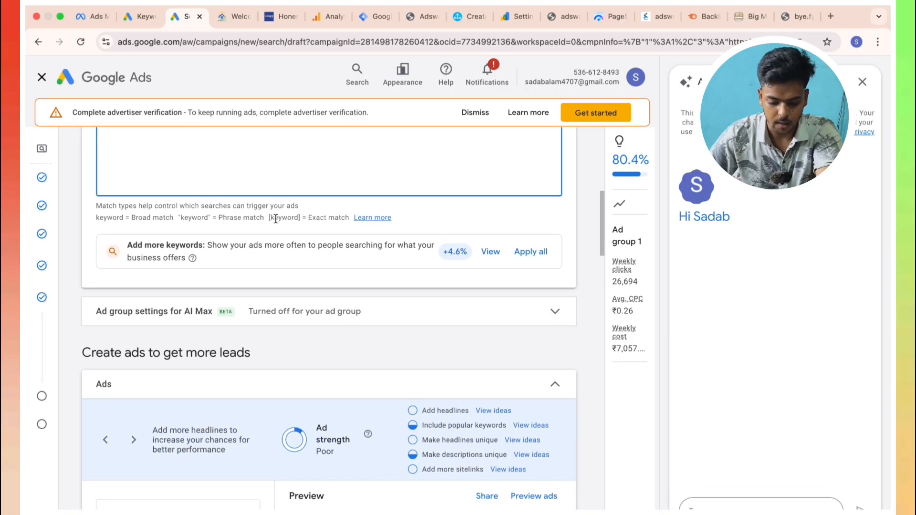
{"action": "scroll", "coordinate": [276, 223], "scroll_direction": "up", "scroll_amount": 2}
{"action": "scroll", "coordinate": [275, 223], "scroll_direction": "down", "scroll_amount": 7}
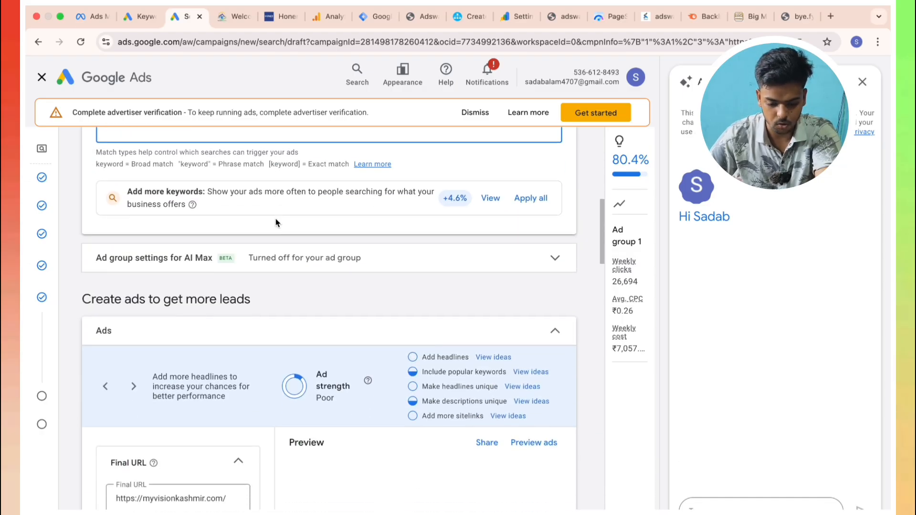
{"action": "scroll", "coordinate": [275, 223], "scroll_direction": "down", "scroll_amount": 1}
{"action": "left_click", "coordinate": [145, 323]}
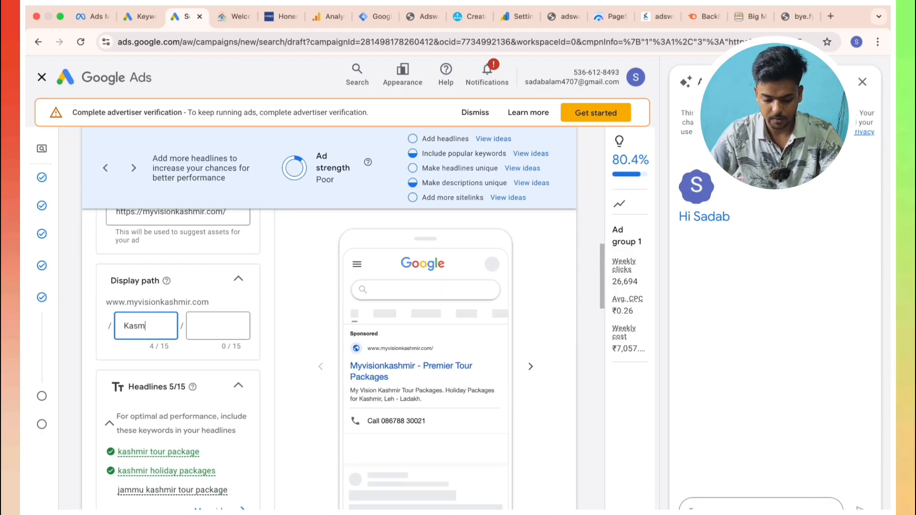
{"action": "left_click", "coordinate": [217, 328]}
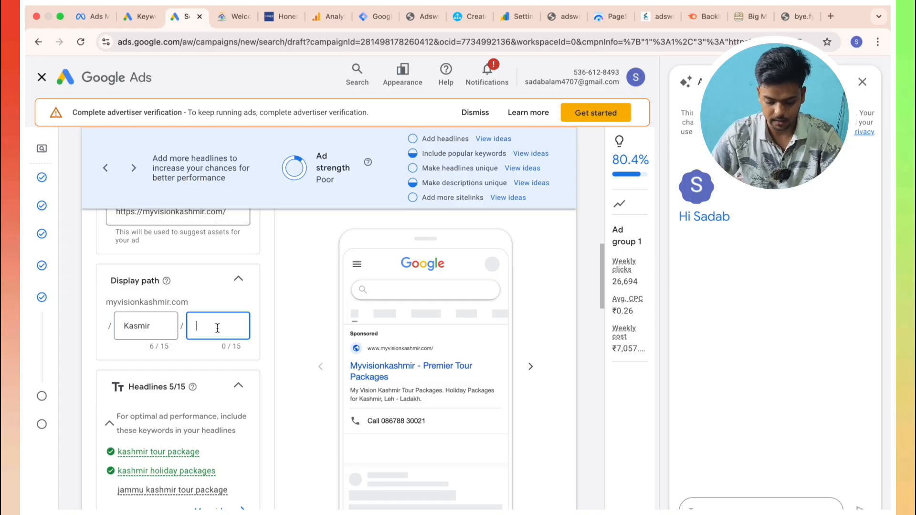
{"action": "type", "text": "Pacage"}
Step: Clear the ad's first, fourth and fifth headlines, and put the cursor in the empty first headline
{"action": "scroll", "coordinate": [204, 402], "scroll_direction": "down", "scroll_amount": 2}
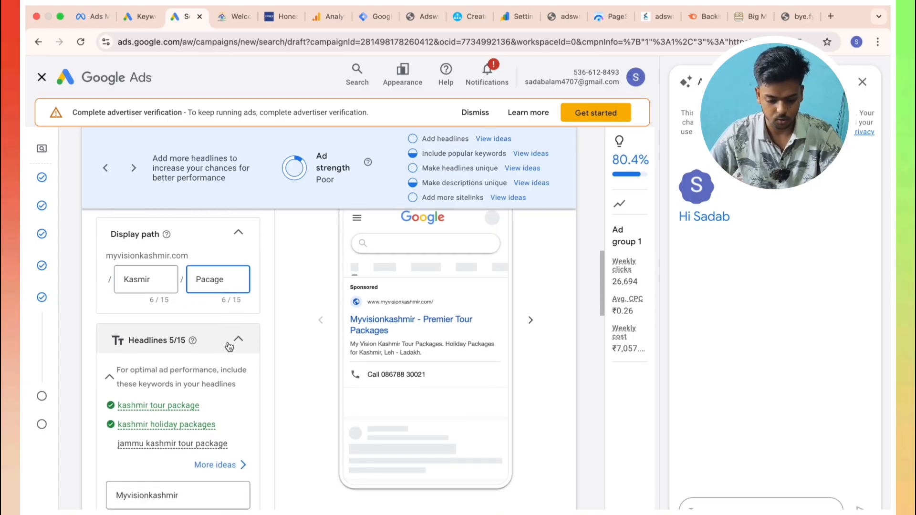
{"action": "scroll", "coordinate": [204, 402], "scroll_direction": "down", "scroll_amount": 3}
{"action": "scroll", "coordinate": [215, 362], "scroll_direction": "up", "scroll_amount": 1}
{"action": "left_click", "coordinate": [196, 348]}
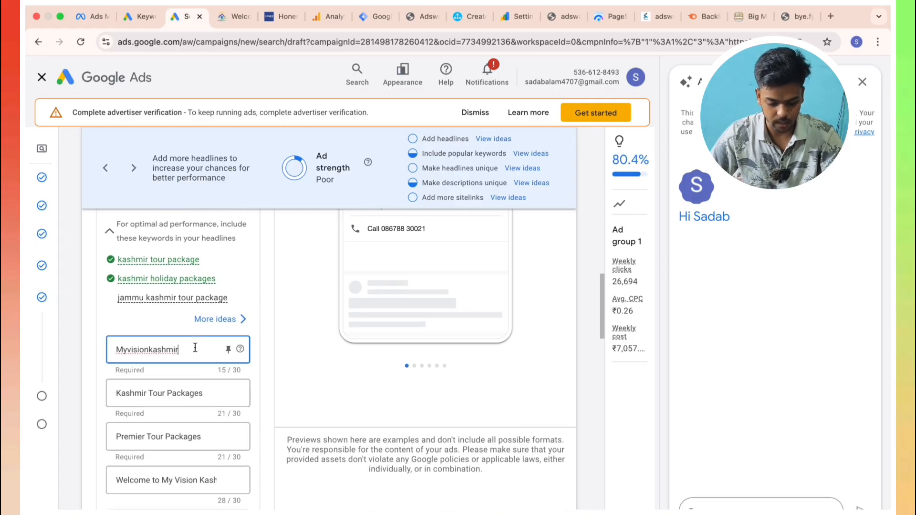
{"action": "double_click", "coordinate": [195, 348]}
{"action": "key", "text": "BackSpace"}
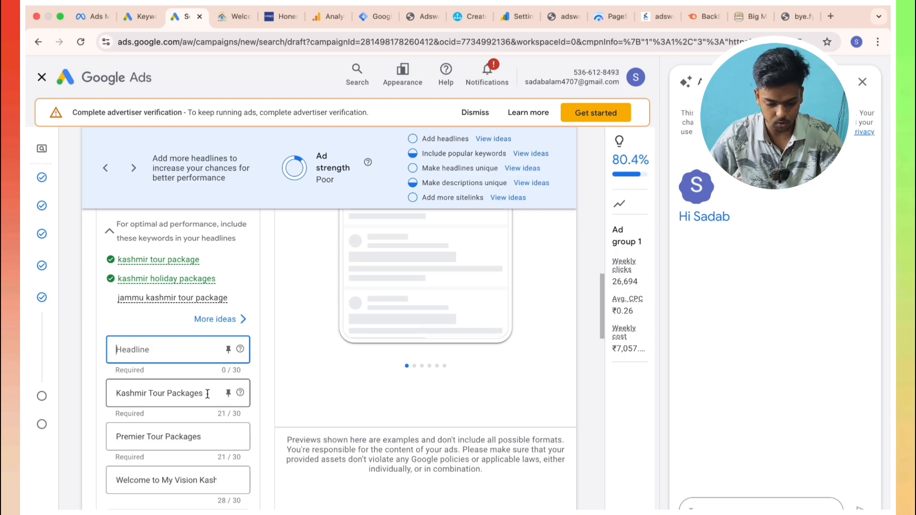
{"action": "triple_click", "coordinate": [197, 463]}
{"action": "key", "text": "BackSpace"}
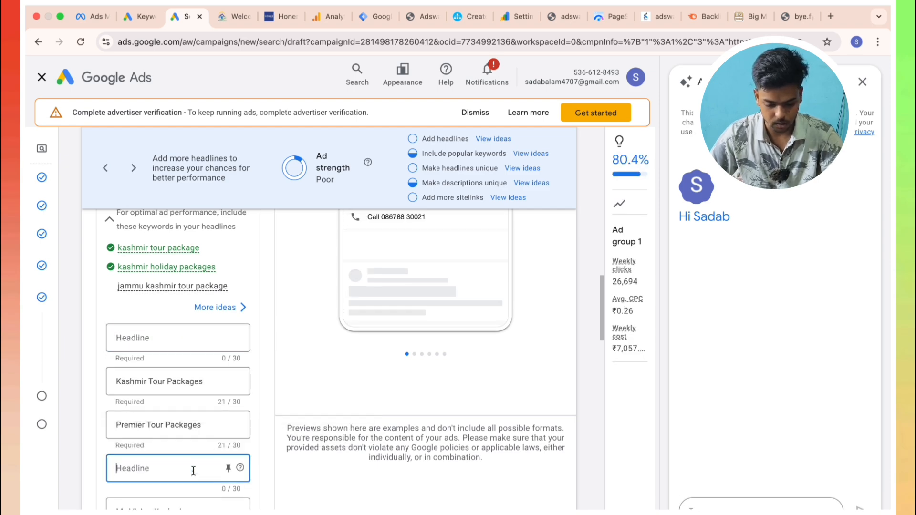
{"action": "triple_click", "coordinate": [190, 475]}
{"action": "key", "text": "BackSpace"}
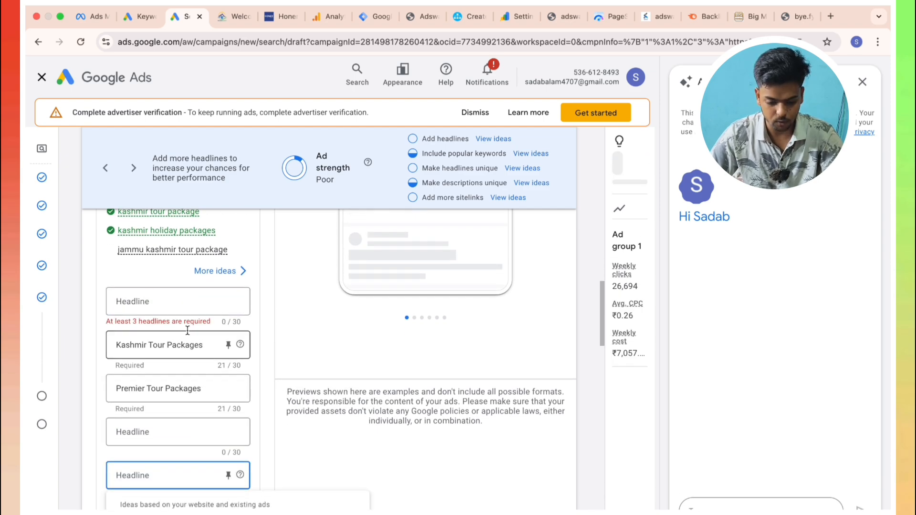
{"action": "left_click", "coordinate": [184, 301]}
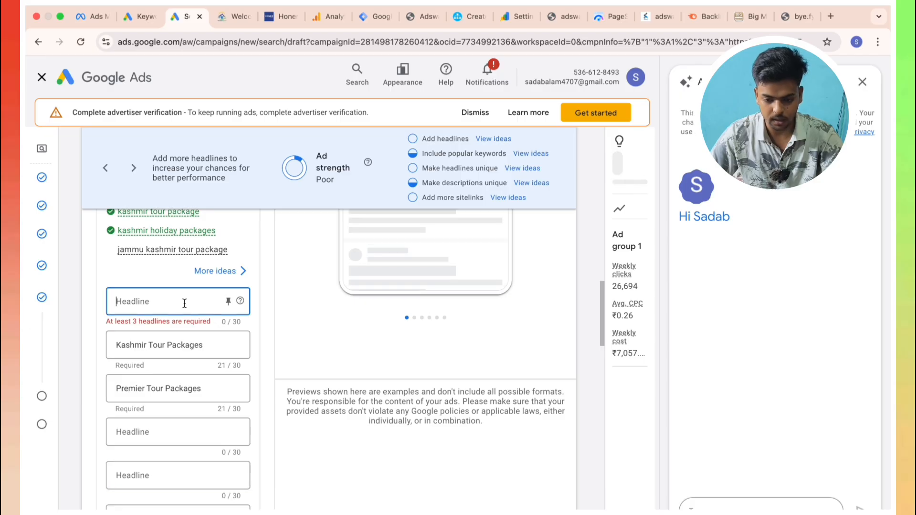
Step: Switch to the last browser tab and search Google for "tour packages for kashmir"
{"action": "left_click", "coordinate": [793, 15]}
{"action": "left_click", "coordinate": [723, 35]}
{"action": "type", "text": "To"}
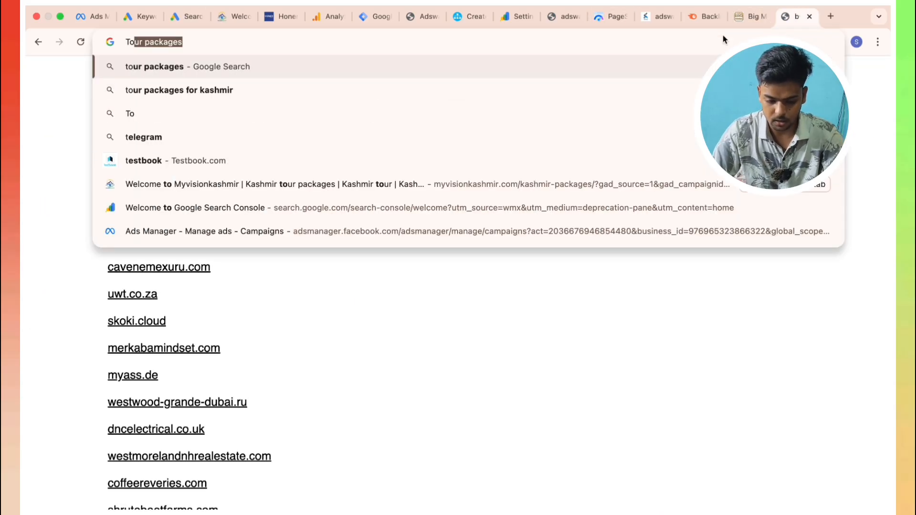
{"action": "type", "text": "ur "}
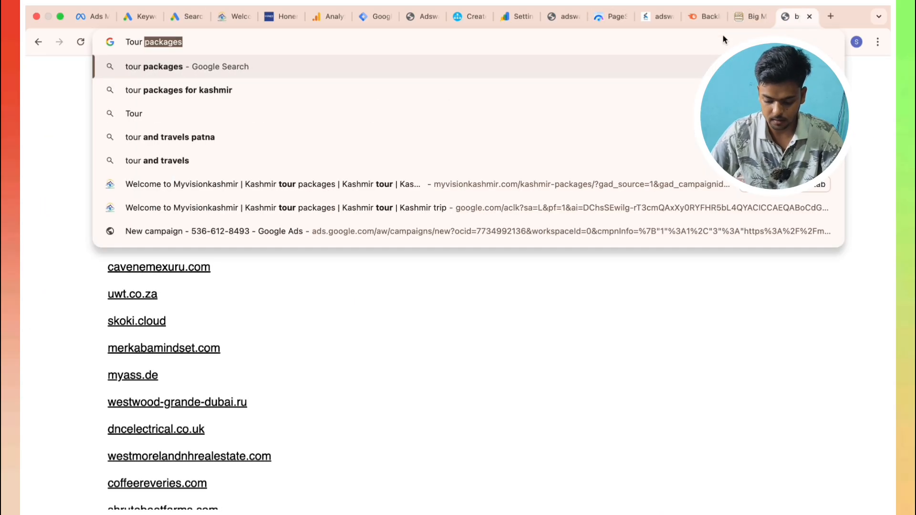
{"action": "type", "text": "packages for k"}
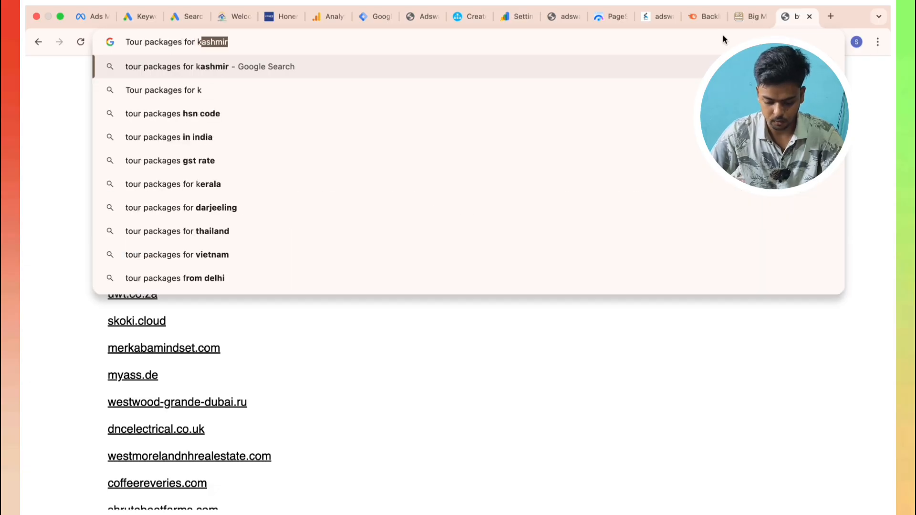
{"action": "type", "text": "ashmir"}
{"action": "key", "text": "Return"}
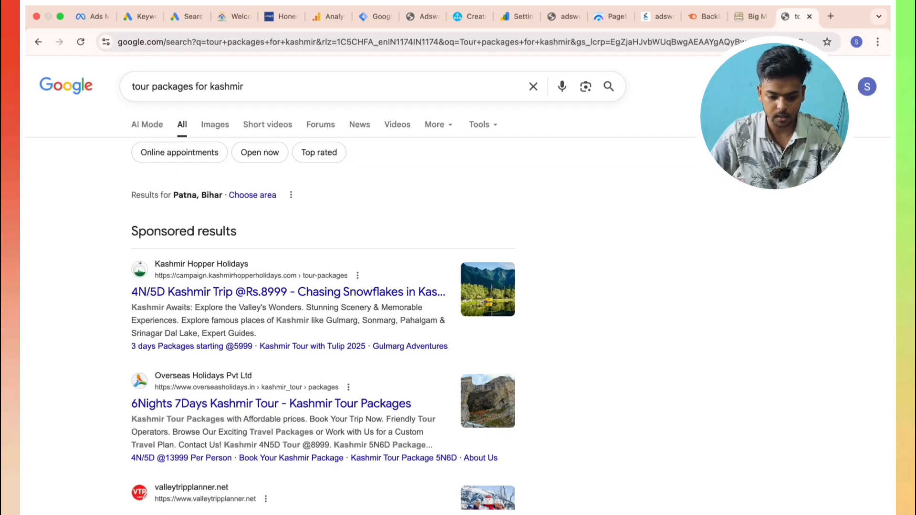
{"action": "scroll", "coordinate": [293, 234], "scroll_direction": "down", "scroll_amount": 3}
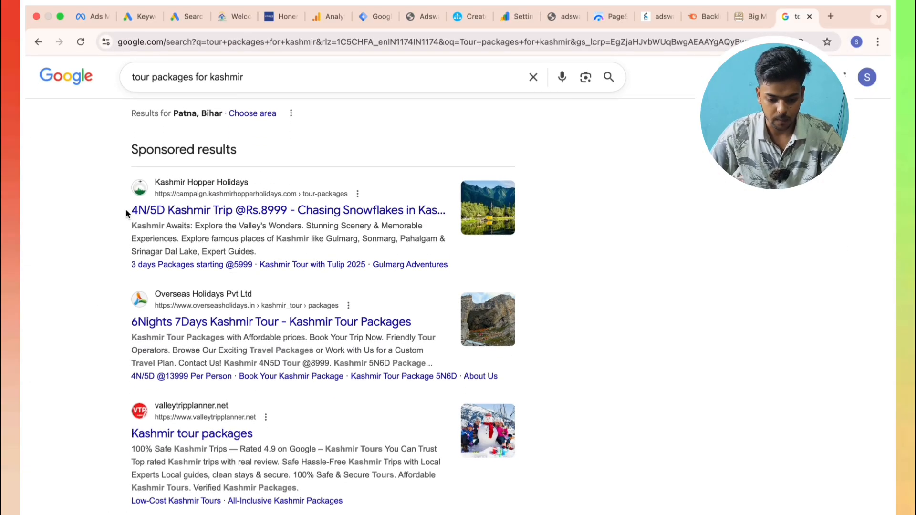
{"action": "left_click_drag", "start_coordinate": [130, 212], "coordinate": [285, 215]}
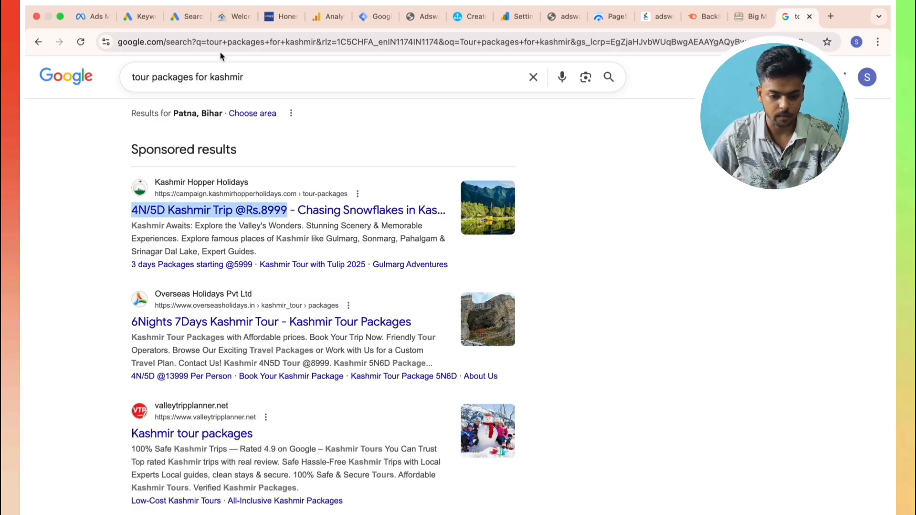
{"action": "left_click", "coordinate": [175, 14]}
{"action": "key", "text": "super+v"}
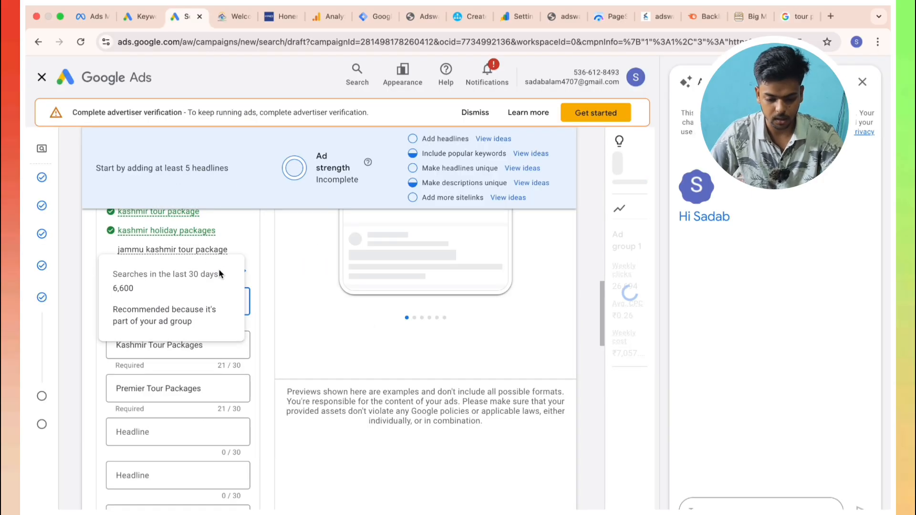
{"action": "scroll", "coordinate": [273, 313], "scroll_direction": "down", "scroll_amount": 1}
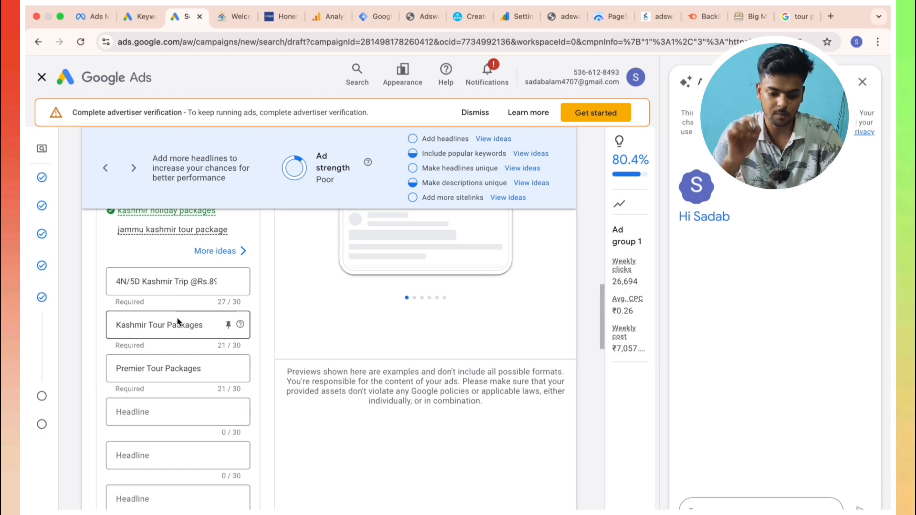
Step: Copy "jammu kashmir tour package" from the campaign's keyword list and enter it as the ad's fourth headline
{"action": "scroll", "coordinate": [177, 322], "scroll_direction": "up", "scroll_amount": 15}
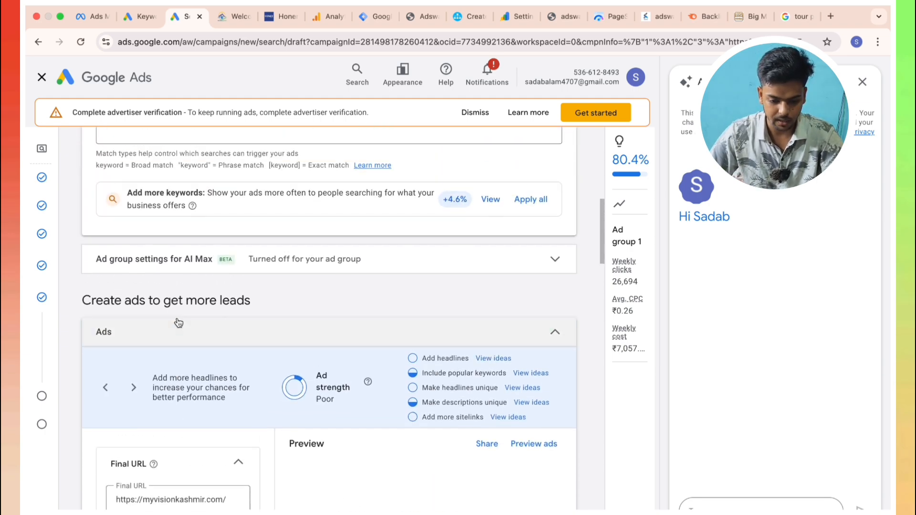
{"action": "scroll", "coordinate": [178, 322], "scroll_direction": "up", "scroll_amount": 1}
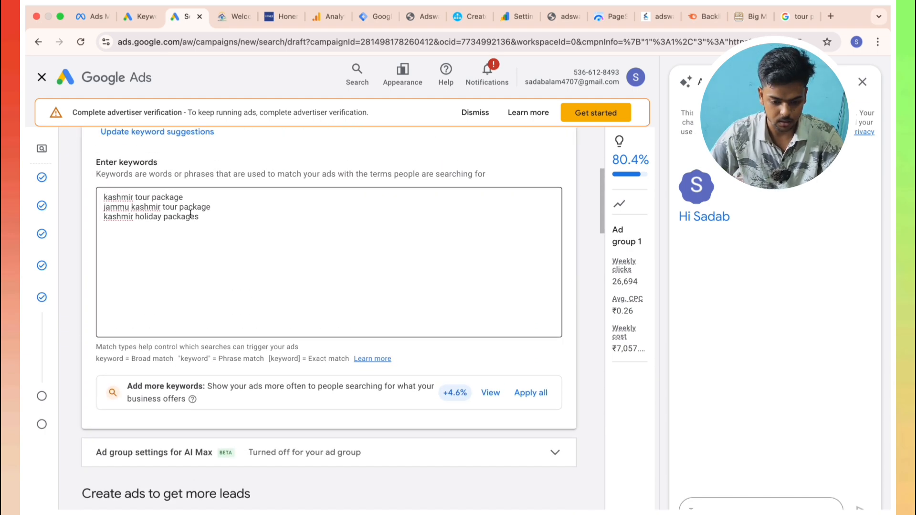
{"action": "left_click_drag", "start_coordinate": [103, 207], "coordinate": [200, 204]}
{"action": "scroll", "coordinate": [233, 281], "scroll_direction": "down", "scroll_amount": 12}
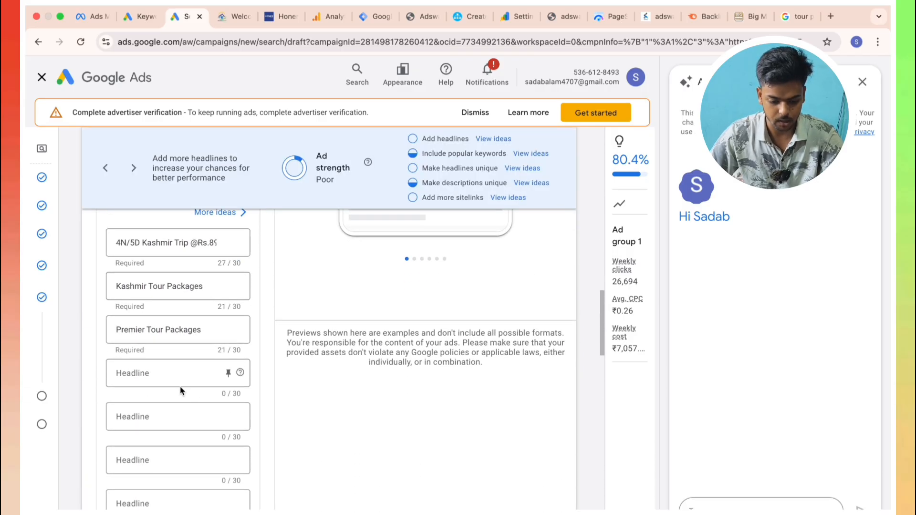
{"action": "left_click", "coordinate": [180, 372]}
{"action": "type", "text": "jammu kashmir tour package"}
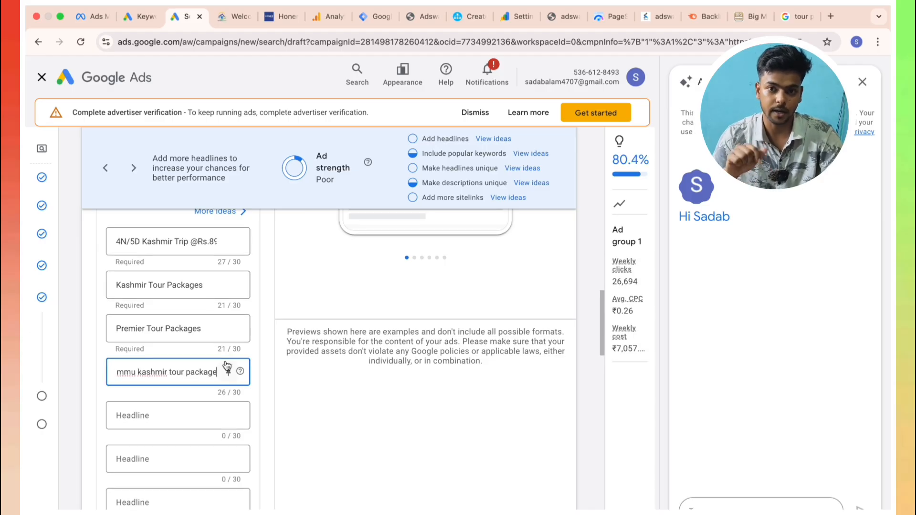
Step: Enter "Kashmir Tour Pacage" as the ad's fifth headline
{"action": "scroll", "coordinate": [269, 340], "scroll_direction": "down", "scroll_amount": 2}
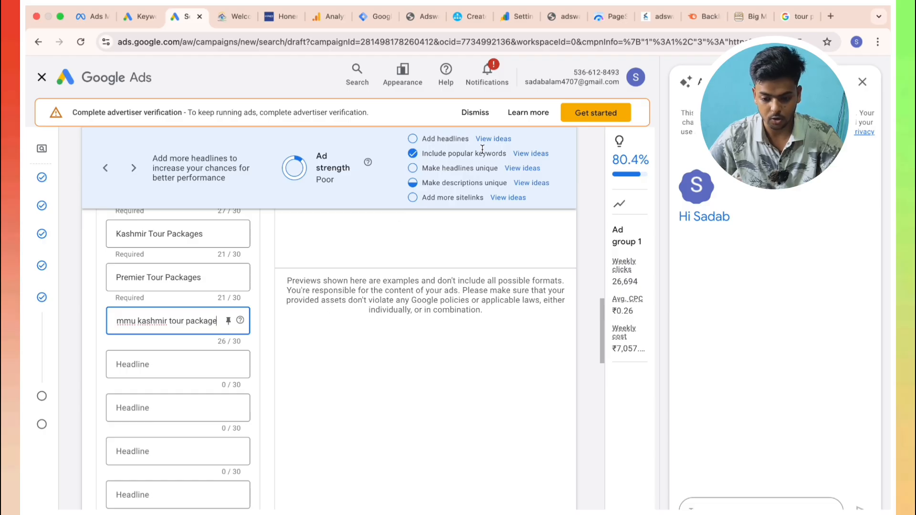
{"action": "left_click", "coordinate": [168, 364]}
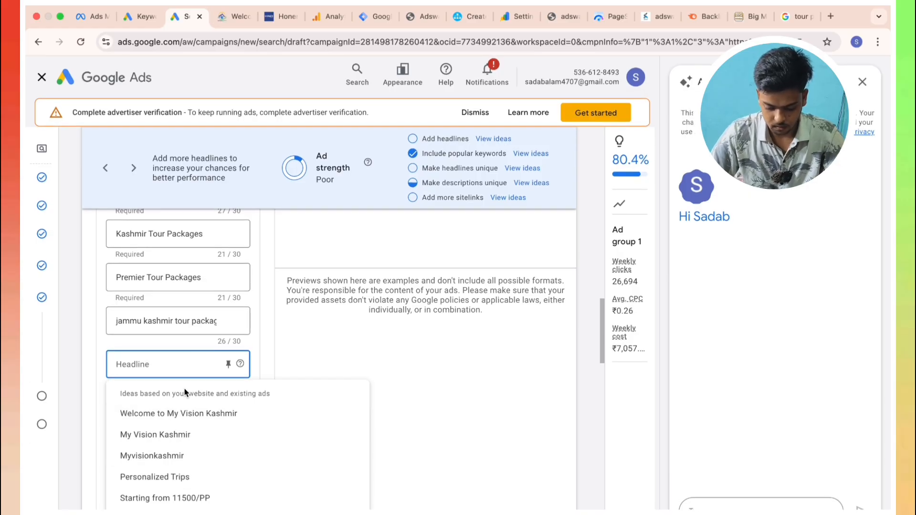
{"action": "type", "text": "Kashmir T"}
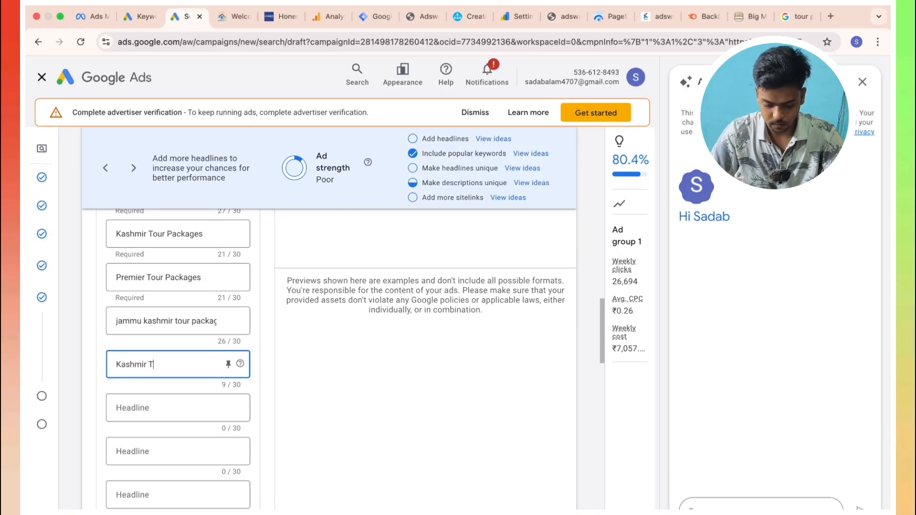
{"action": "type", "text": "our "}
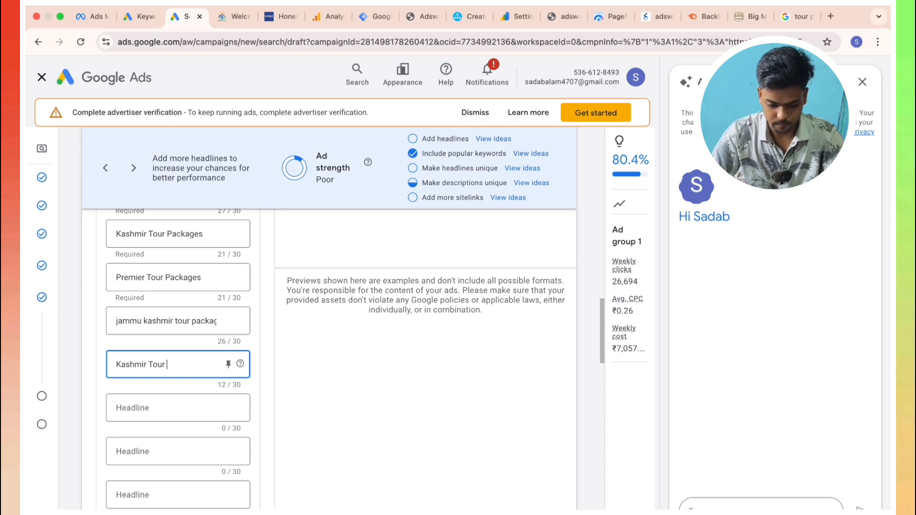
{"action": "type", "text": "& Tr"}
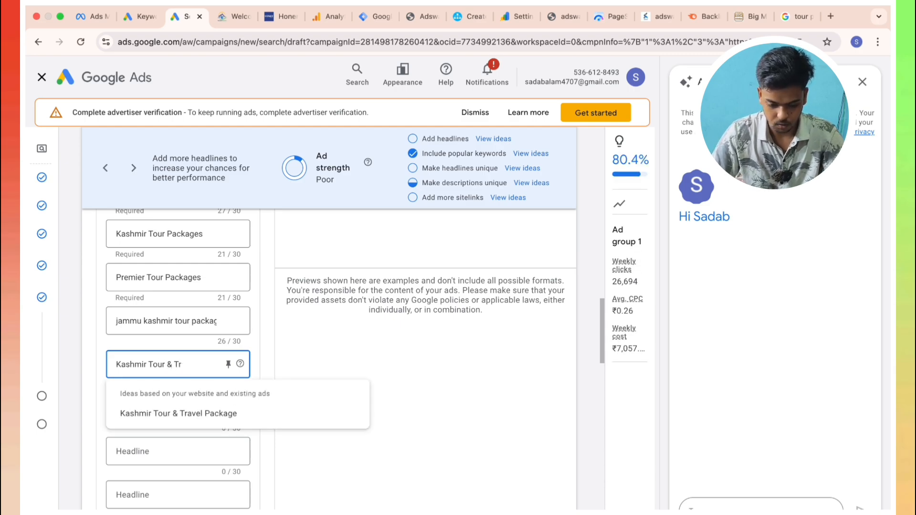
{"action": "key", "text": "BackSpace"}
{"action": "key", "text": "BackSpace"}
{"action": "key", "text": "BackSpace"}
{"action": "key", "text": "BackSpace"}
{"action": "type", "text": "Paca"}
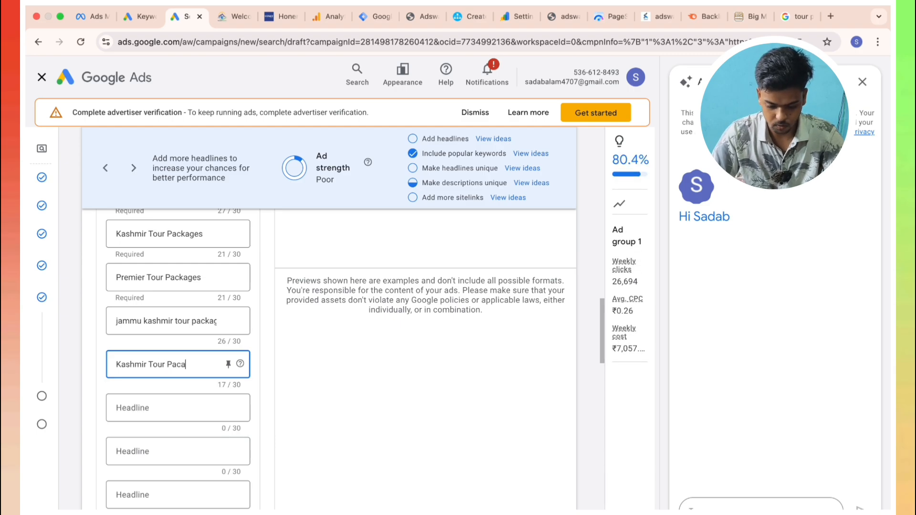
{"action": "type", "text": "ge"}
{"action": "scroll", "coordinate": [168, 425], "scroll_direction": "down", "scroll_amount": 2}
{"action": "left_click", "coordinate": [183, 345]}
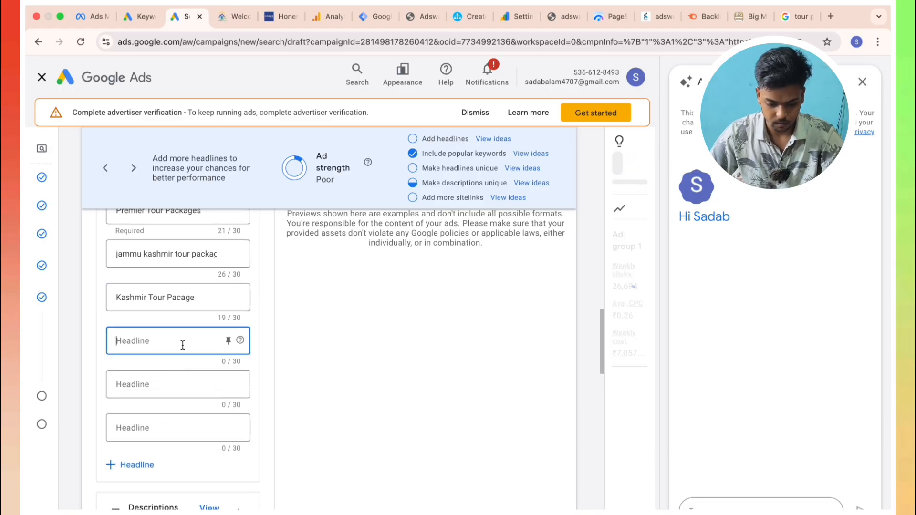
{"action": "type", "text": "Best Budg"}
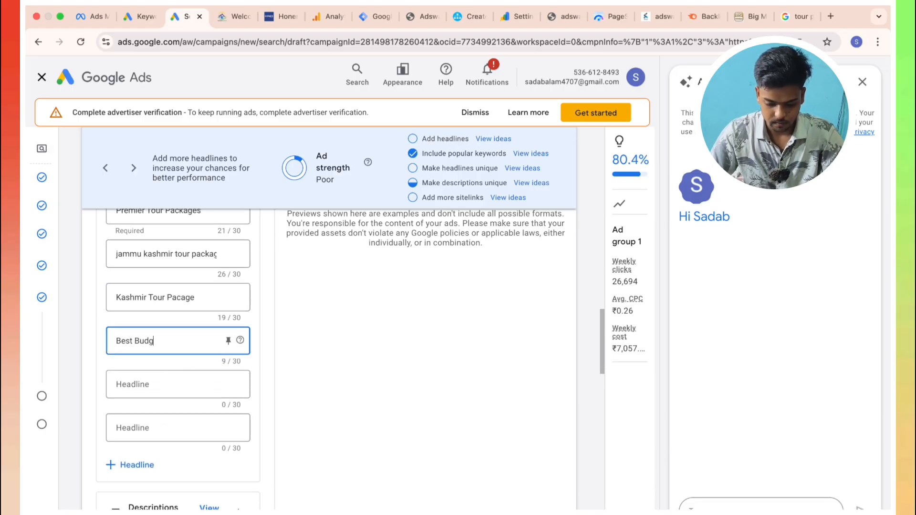
{"action": "type", "text": "et Tour Pacage"}
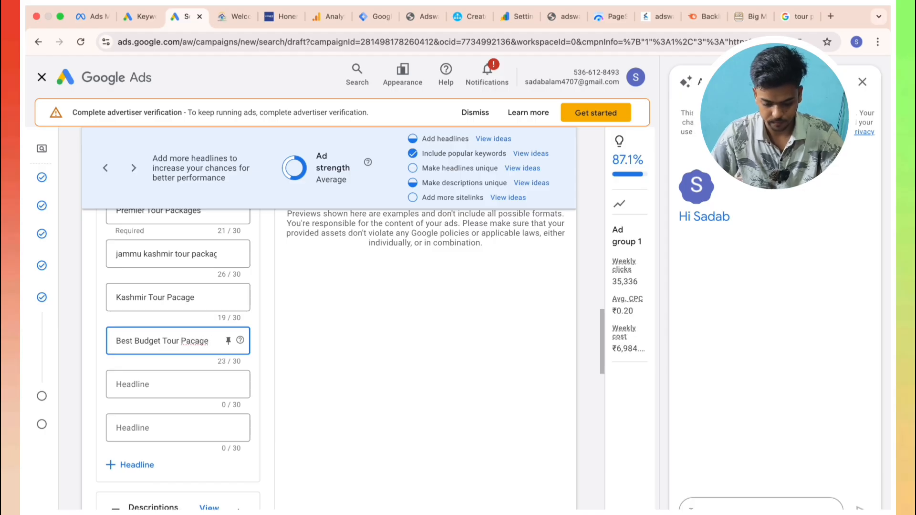
{"action": "type", "text": " @69"}
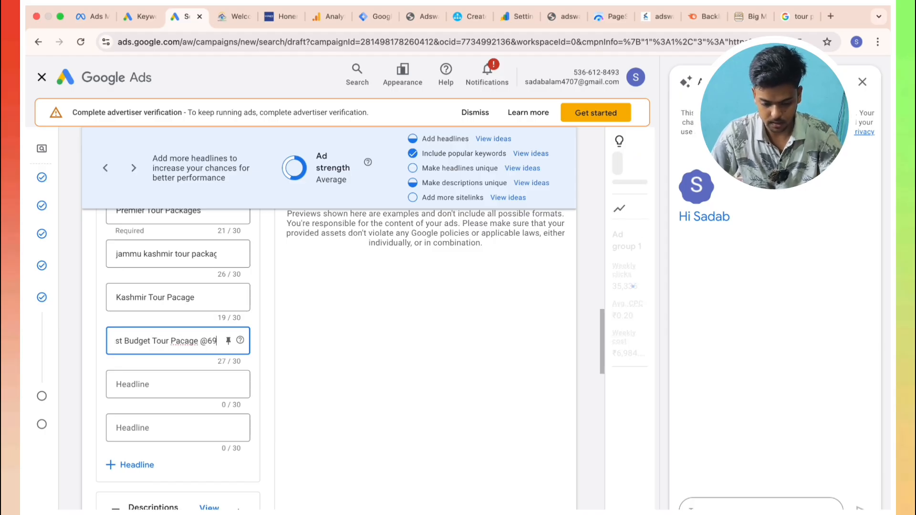
{"action": "type", "text": "99"}
{"action": "scroll", "coordinate": [208, 303], "scroll_direction": "down", "scroll_amount": 1}
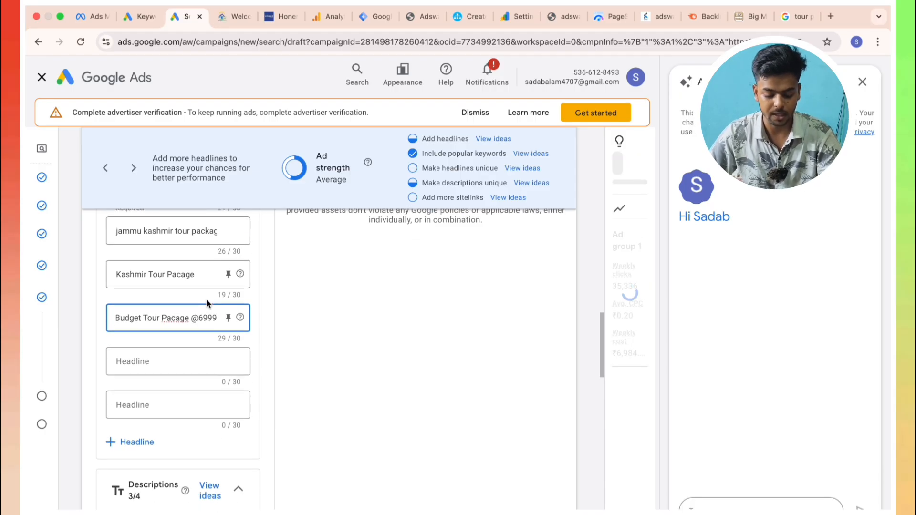
Step: Clear the ad's second and third descriptions
{"action": "scroll", "coordinate": [207, 303], "scroll_direction": "down", "scroll_amount": 4}
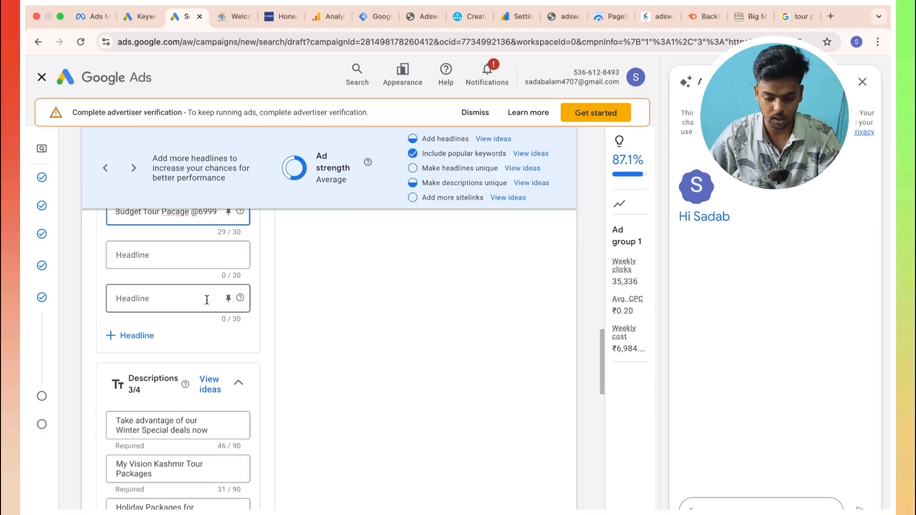
{"action": "scroll", "coordinate": [207, 299], "scroll_direction": "down", "scroll_amount": 1}
{"action": "scroll", "coordinate": [207, 299], "scroll_direction": "up", "scroll_amount": 5}
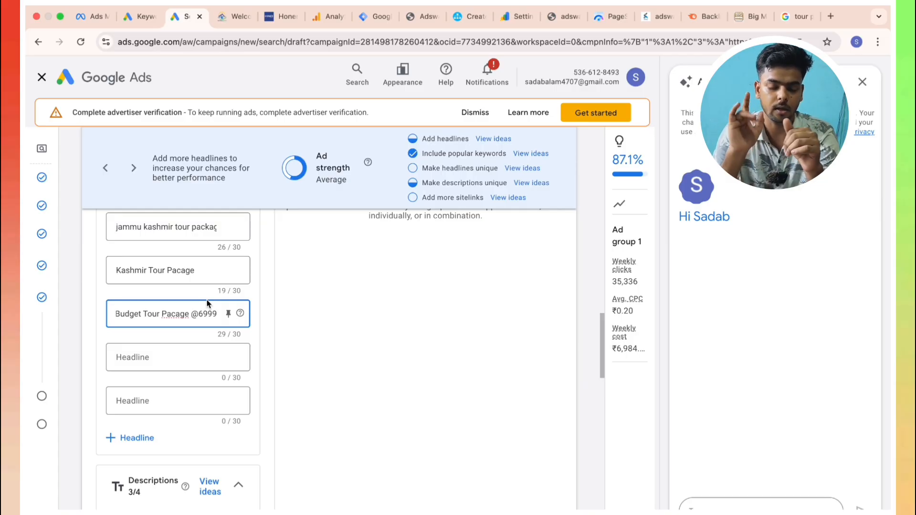
{"action": "scroll", "coordinate": [207, 299], "scroll_direction": "up", "scroll_amount": 1}
{"action": "scroll", "coordinate": [207, 300], "scroll_direction": "down", "scroll_amount": 1}
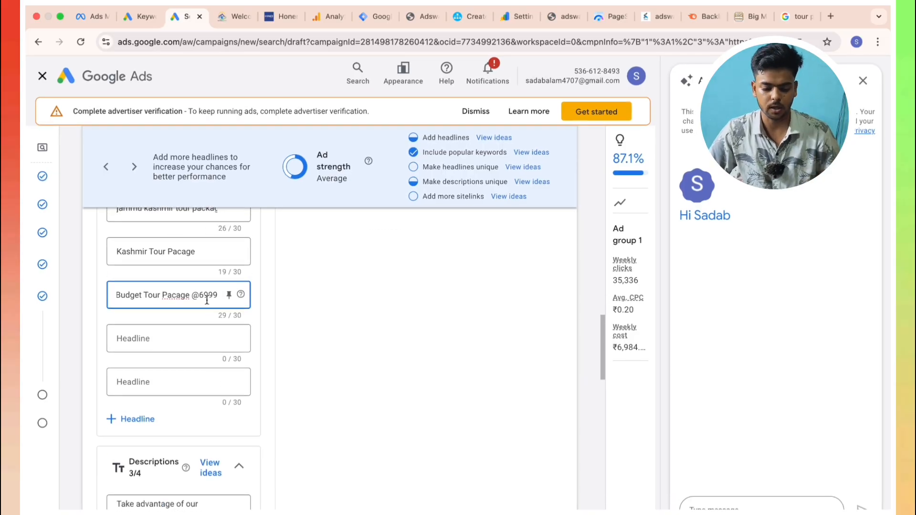
{"action": "scroll", "coordinate": [207, 300], "scroll_direction": "down", "scroll_amount": 5}
{"action": "left_click", "coordinate": [184, 399]}
{"action": "triple_click", "coordinate": [185, 408]}
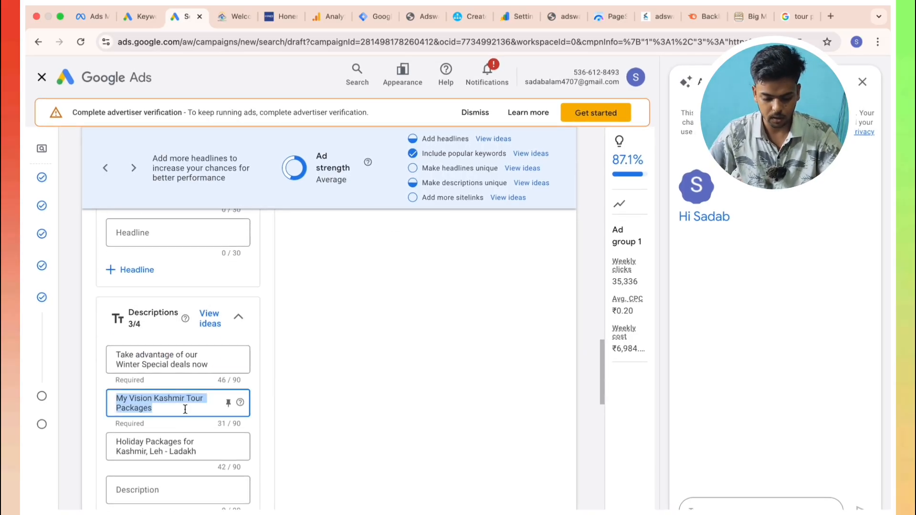
{"action": "key", "text": "BackSpace"}
{"action": "triple_click", "coordinate": [185, 450]}
{"action": "key", "text": "BackSpace"}
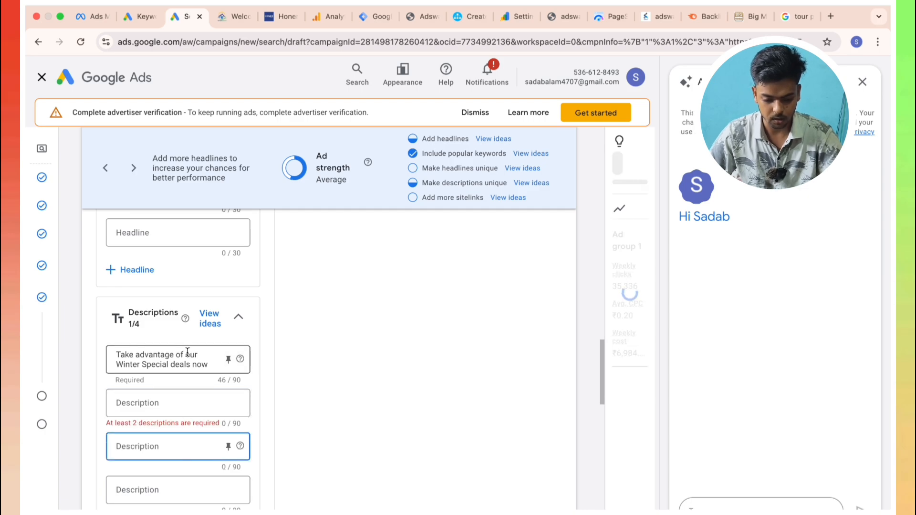
Step: Replace the ad's first description with "Explore the Valley's Wonders. Stunning Scenery & Memorable Experiences", copied from the first sponsored Google result
{"action": "left_click", "coordinate": [192, 364]}
{"action": "left_click", "coordinate": [796, 17]}
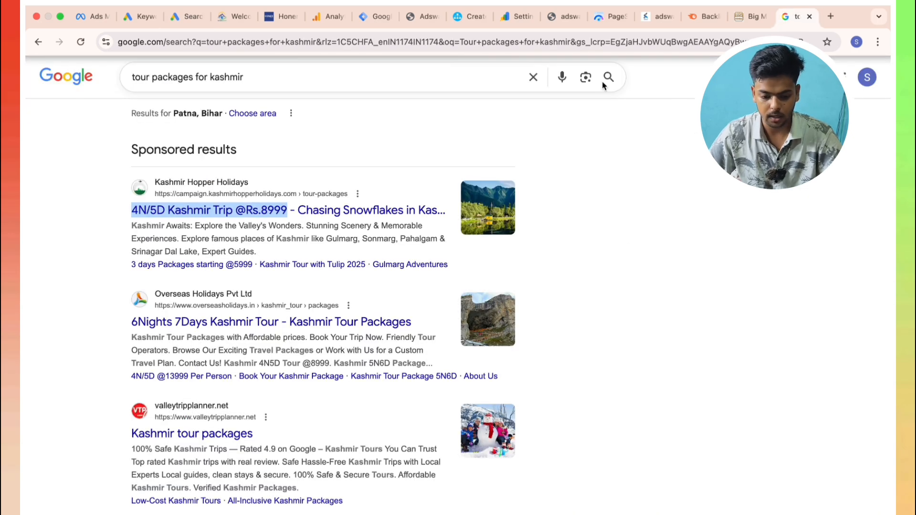
{"action": "left_click", "coordinate": [413, 161]}
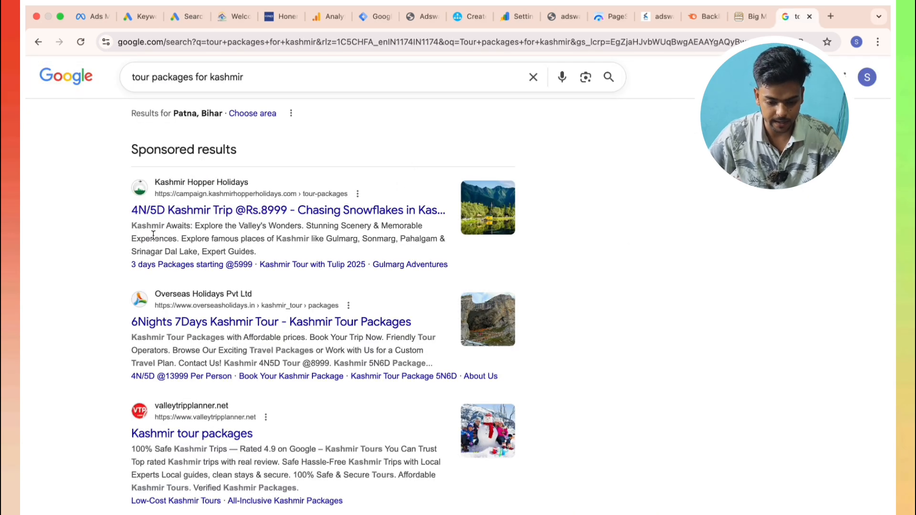
{"action": "left_click_drag", "start_coordinate": [200, 227], "coordinate": [177, 237]}
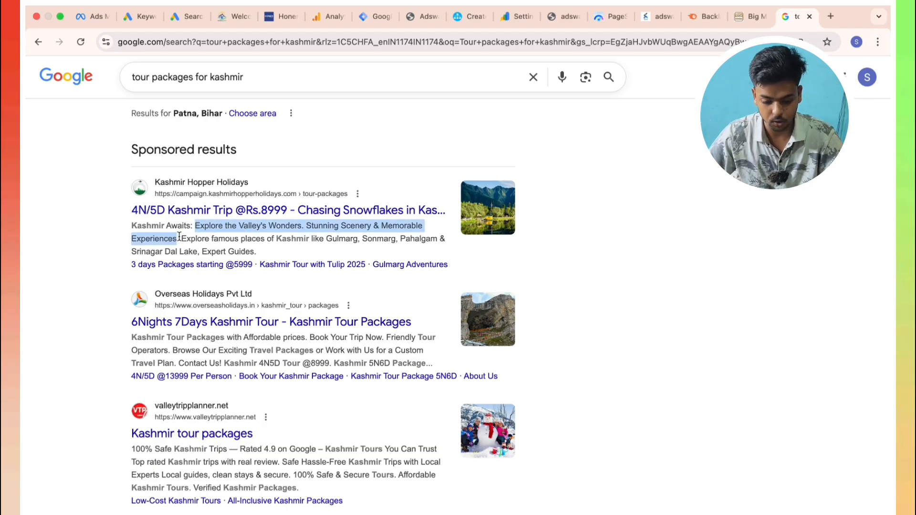
{"action": "left_click", "coordinate": [186, 17]}
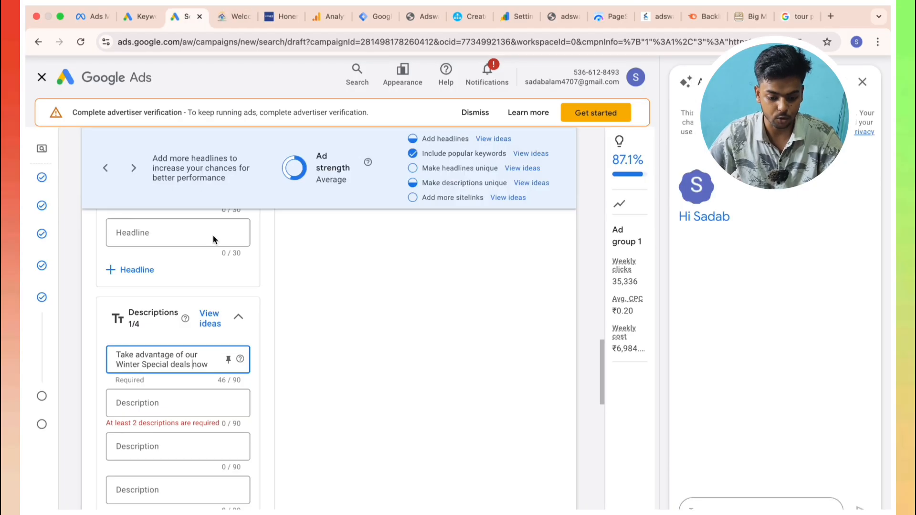
{"action": "triple_click", "coordinate": [218, 355]}
{"action": "key", "text": "ctrl+v"}
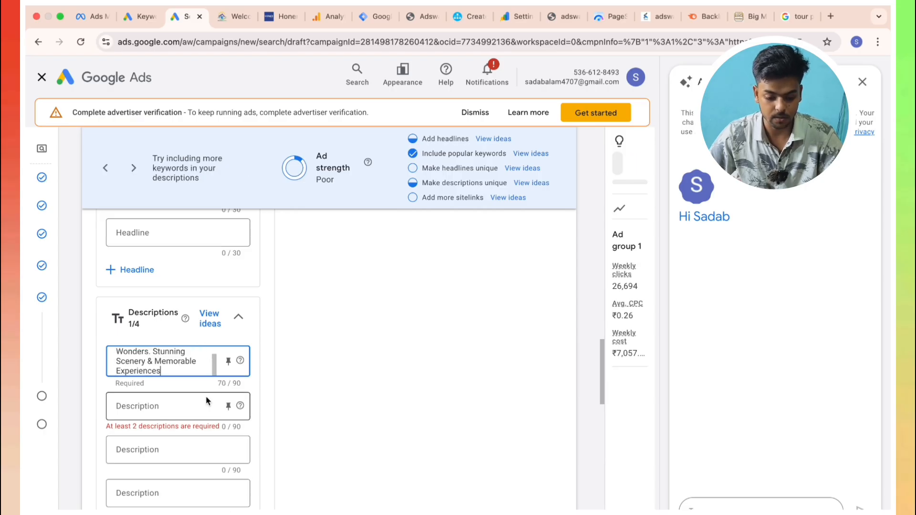
Step: Fill the ad's second description with "Kashmir Tour Packages with Affordable prices. Book Your Trip Now", copied from the second sponsored Google result
{"action": "left_click", "coordinate": [785, 17]}
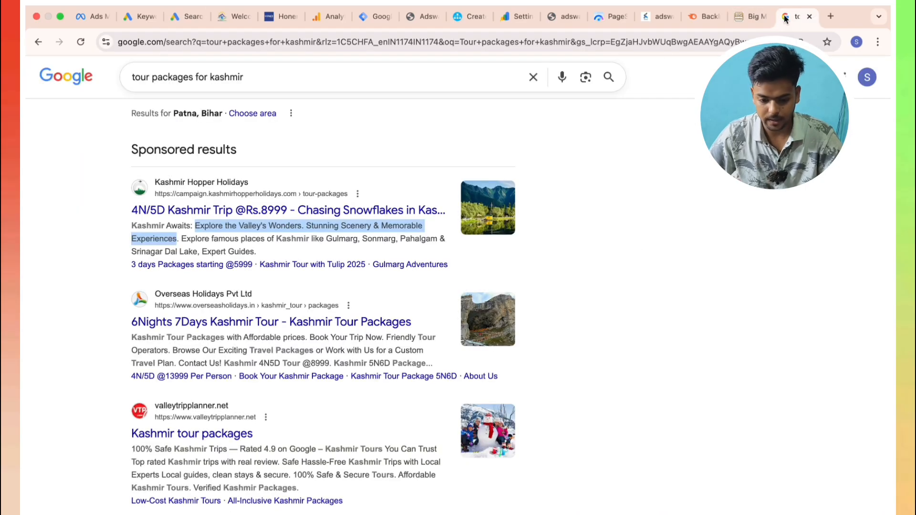
{"action": "left_click", "coordinate": [362, 178]}
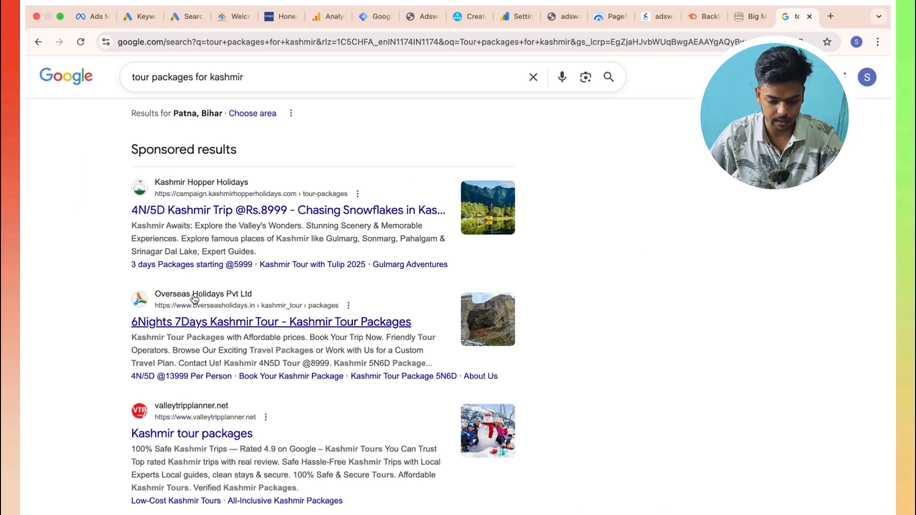
{"action": "scroll", "coordinate": [144, 323], "scroll_direction": "down", "scroll_amount": 1}
{"action": "left_click_drag", "start_coordinate": [128, 328], "coordinate": [385, 324]}
{"action": "key", "text": "super+c"}
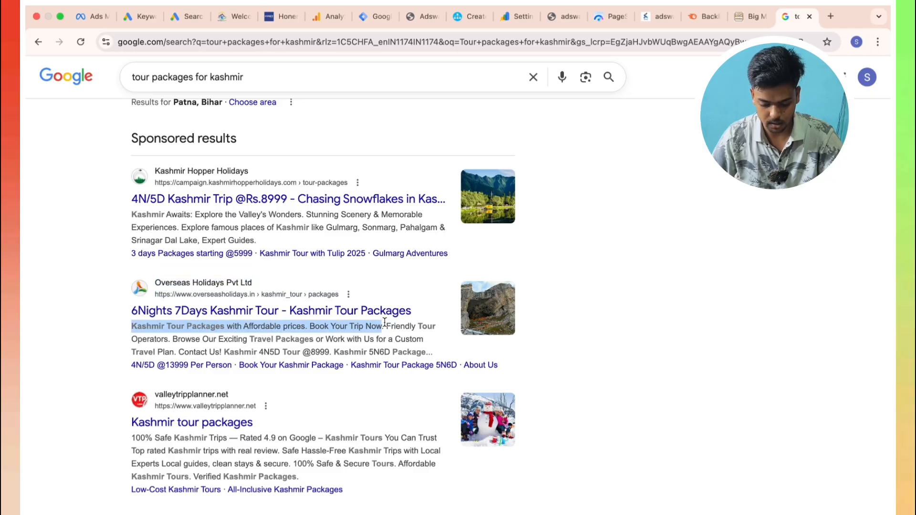
{"action": "left_click", "coordinate": [184, 16]}
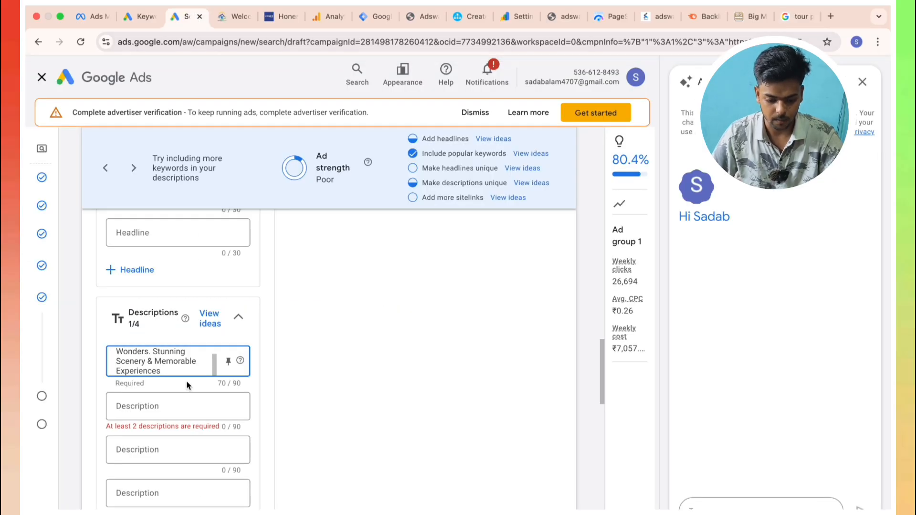
{"action": "left_click", "coordinate": [187, 410]}
{"action": "key", "text": "super+v"}
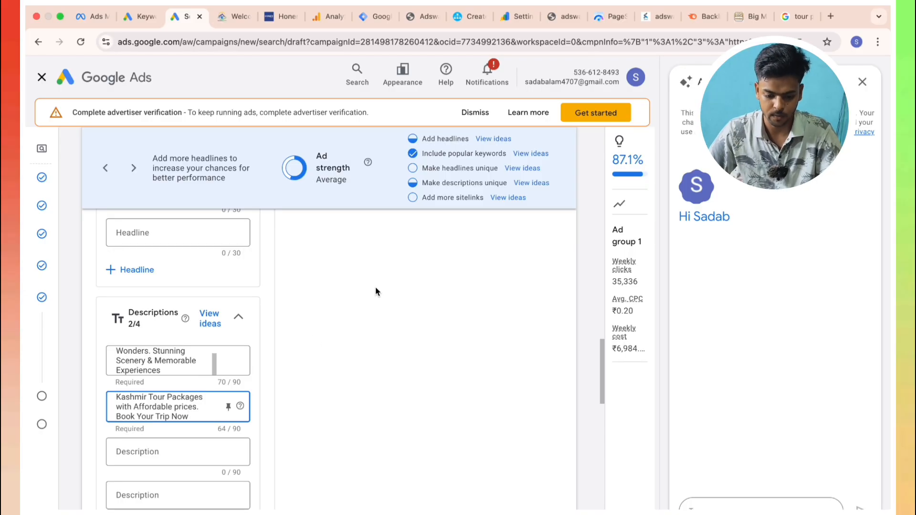
Step: Enter "Kashmir Tour" as the ad's business name and collapse the Business logo section
{"action": "scroll", "coordinate": [376, 290], "scroll_direction": "down", "scroll_amount": 8}
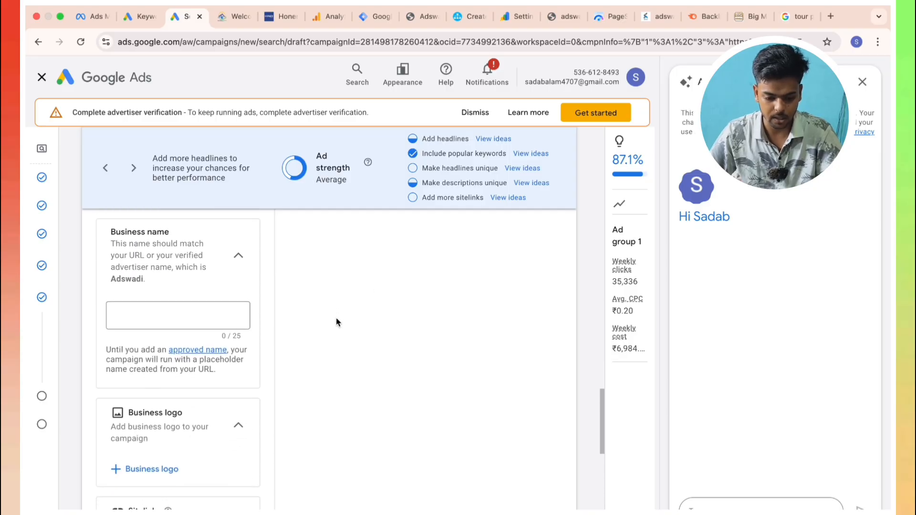
{"action": "left_click", "coordinate": [183, 314]}
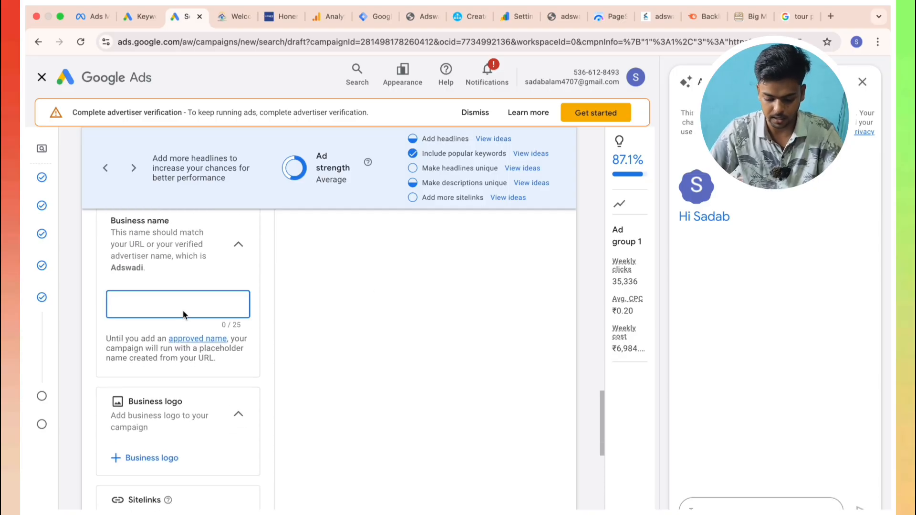
{"action": "type", "text": "Kashmir T"}
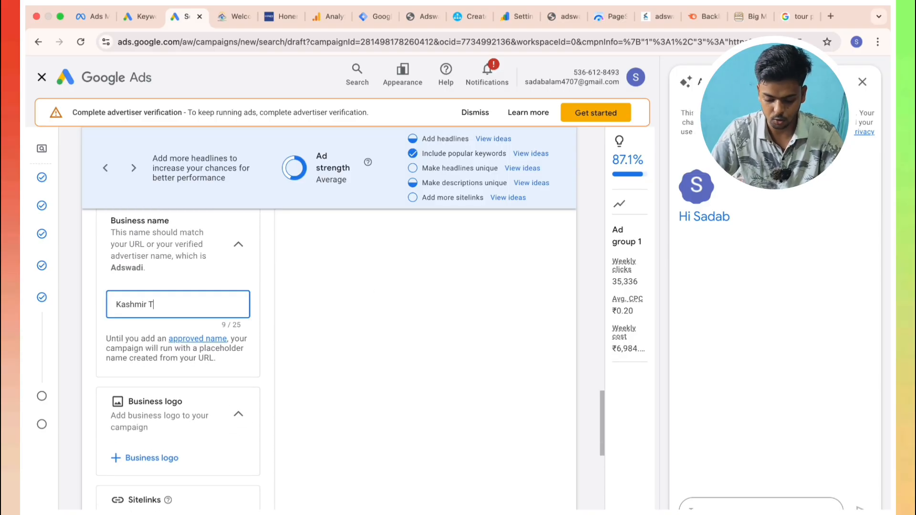
{"action": "type", "text": "our"}
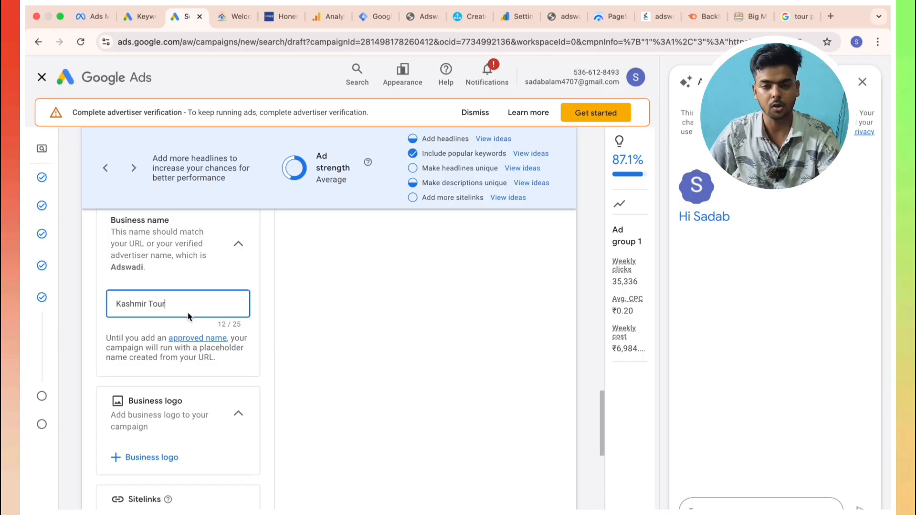
{"action": "scroll", "coordinate": [188, 316], "scroll_direction": "down", "scroll_amount": 3}
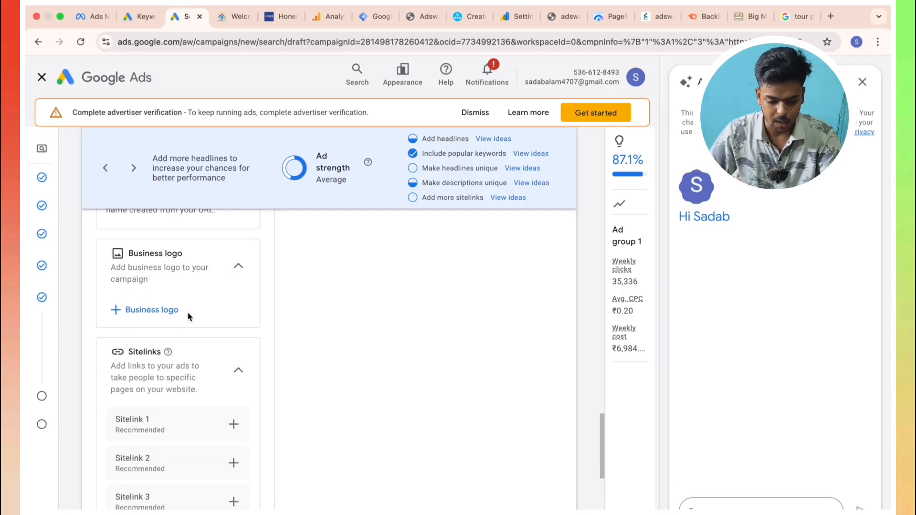
{"action": "scroll", "coordinate": [188, 316], "scroll_direction": "down", "scroll_amount": 1}
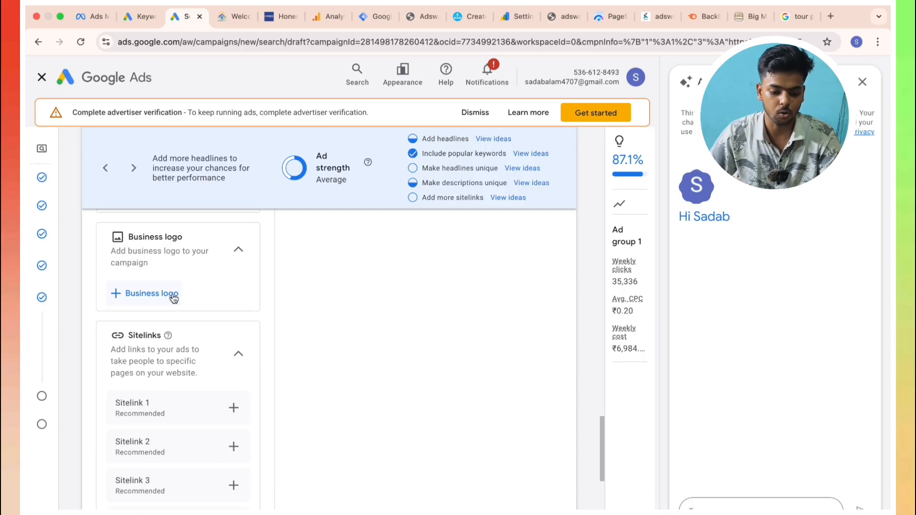
{"action": "left_click", "coordinate": [240, 251]}
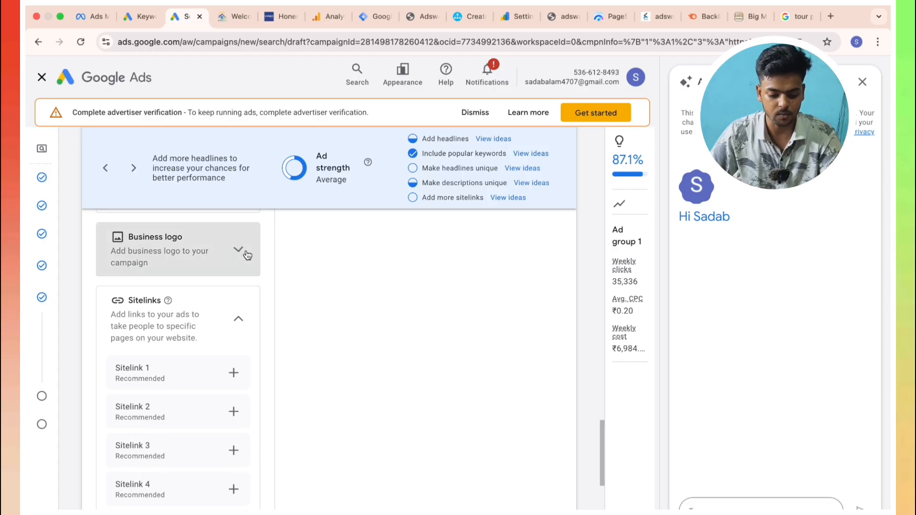
Step: Among the additional asset types, add the account's saved phone number as a campaign-level call asset
{"action": "scroll", "coordinate": [244, 253], "scroll_direction": "down", "scroll_amount": 3}
{"action": "scroll", "coordinate": [245, 253], "scroll_direction": "down", "scroll_amount": 6}
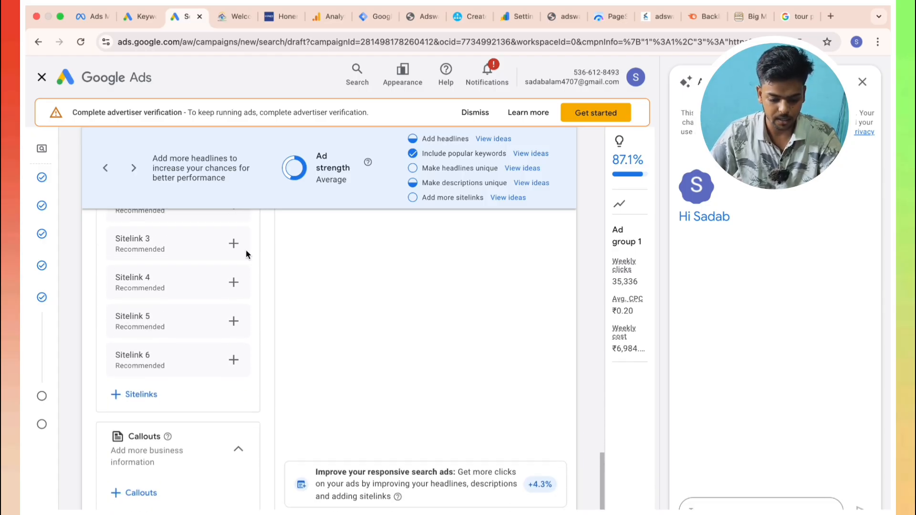
{"action": "left_click", "coordinate": [170, 367]}
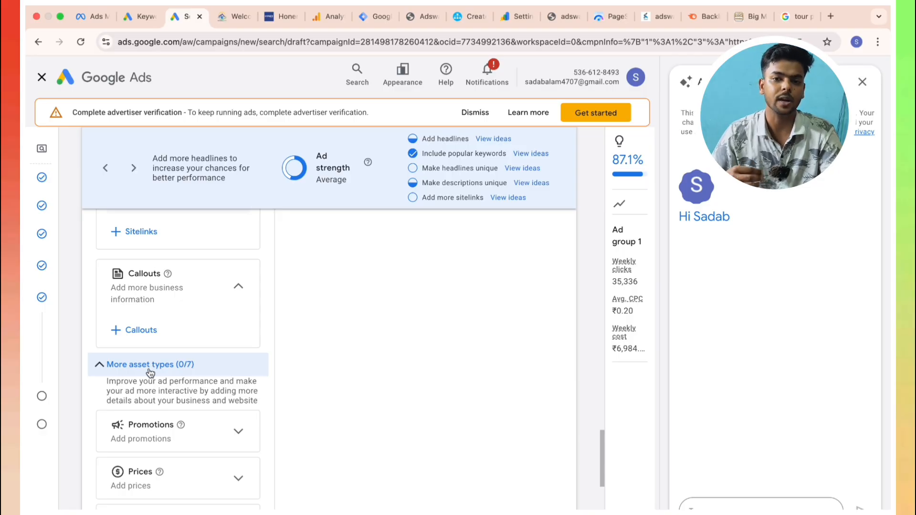
{"action": "scroll", "coordinate": [162, 362], "scroll_direction": "down", "scroll_amount": 3}
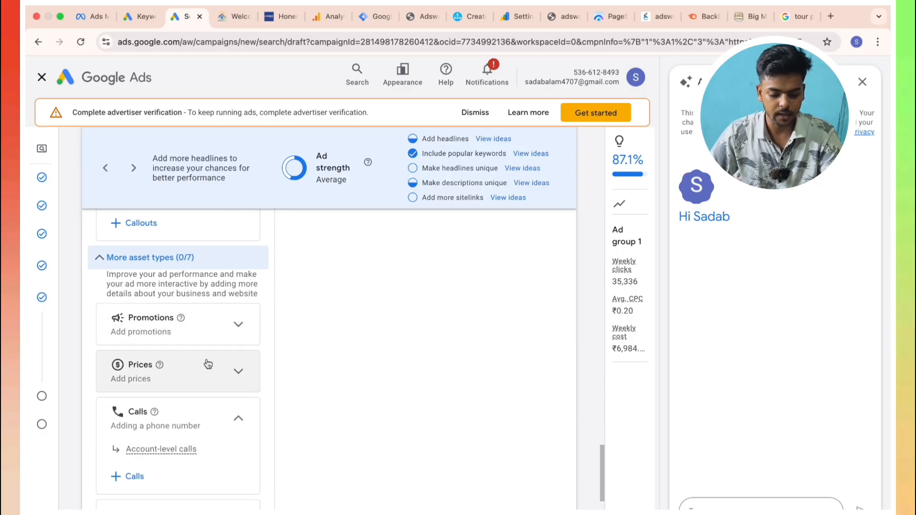
{"action": "scroll", "coordinate": [200, 353], "scroll_direction": "down", "scroll_amount": 1}
{"action": "scroll", "coordinate": [134, 420], "scroll_direction": "down", "scroll_amount": 1}
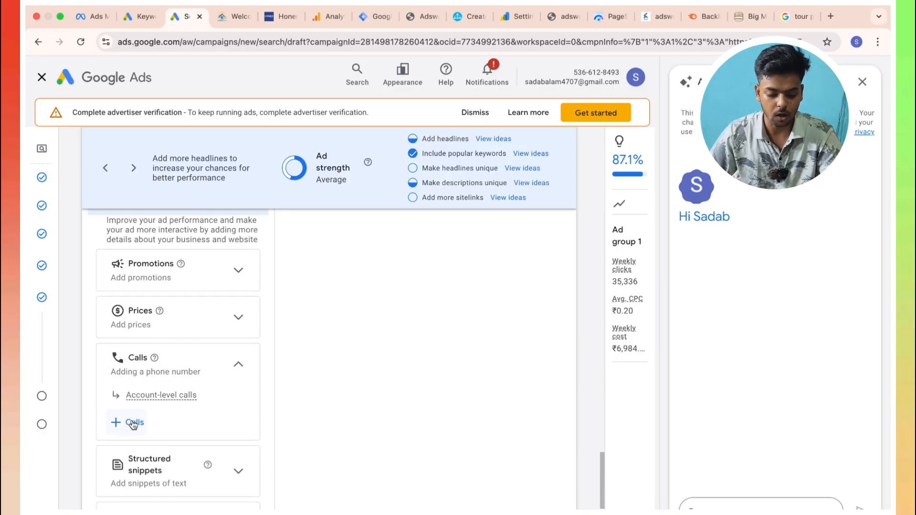
{"action": "left_click", "coordinate": [133, 419]}
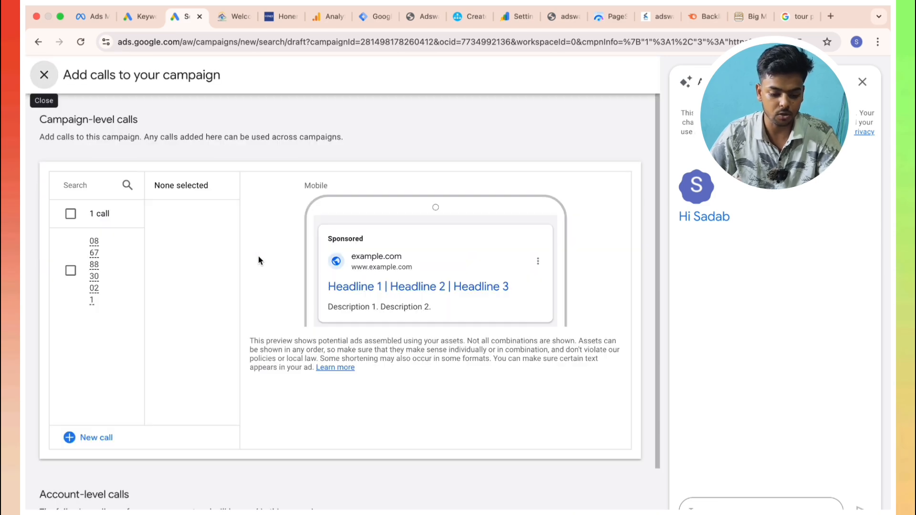
{"action": "left_click", "coordinate": [70, 213]}
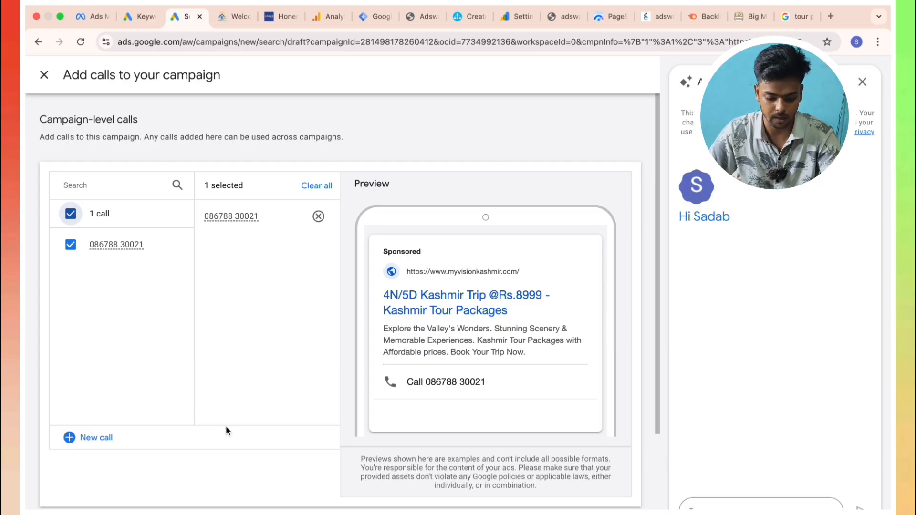
{"action": "left_click", "coordinate": [72, 514]}
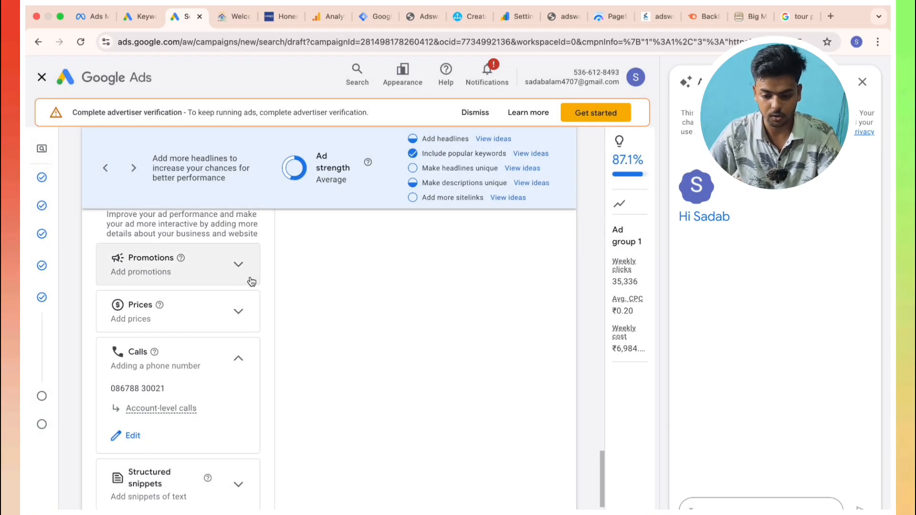
Step: Review the ad preview with the call asset included
{"action": "scroll", "coordinate": [251, 281], "scroll_direction": "down", "scroll_amount": 2}
{"action": "scroll", "coordinate": [251, 281], "scroll_direction": "up", "scroll_amount": 15}
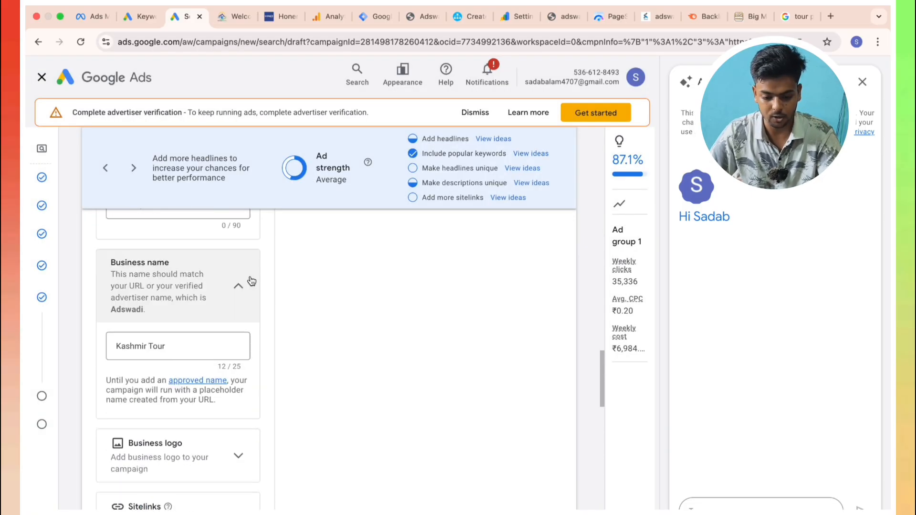
{"action": "scroll", "coordinate": [251, 281], "scroll_direction": "up", "scroll_amount": 5}
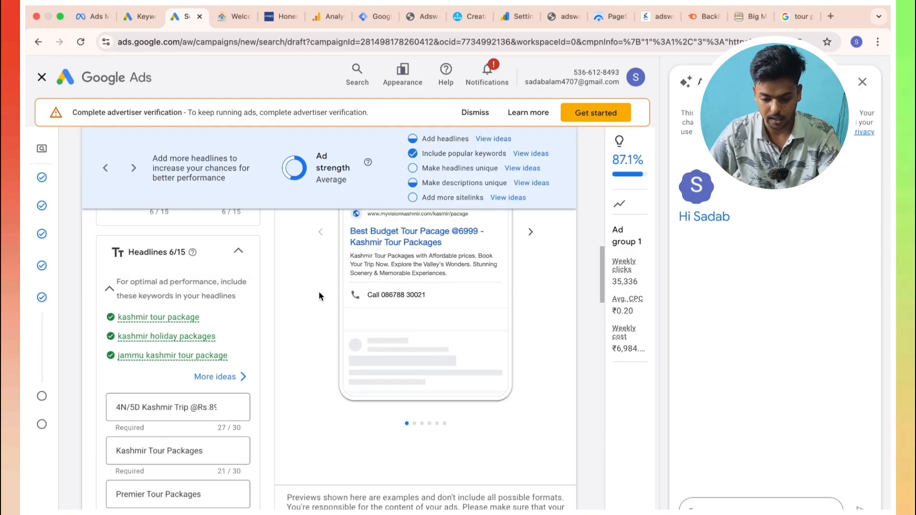
{"action": "scroll", "coordinate": [363, 301], "scroll_direction": "up", "scroll_amount": 1}
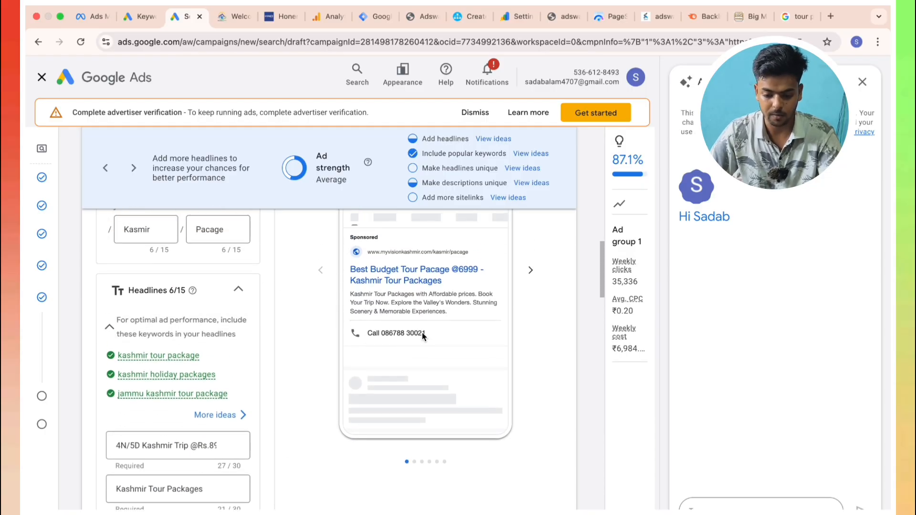
Step: Expand the Promotions section and start a new campaign-level price asset with the header "Kashmir Tour"
{"action": "scroll", "coordinate": [299, 333], "scroll_direction": "down", "scroll_amount": 15}
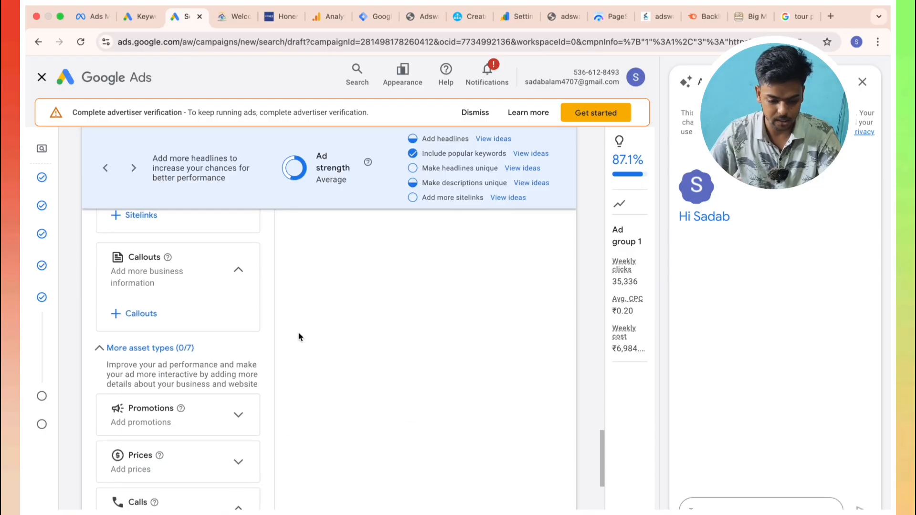
{"action": "left_click", "coordinate": [234, 288]}
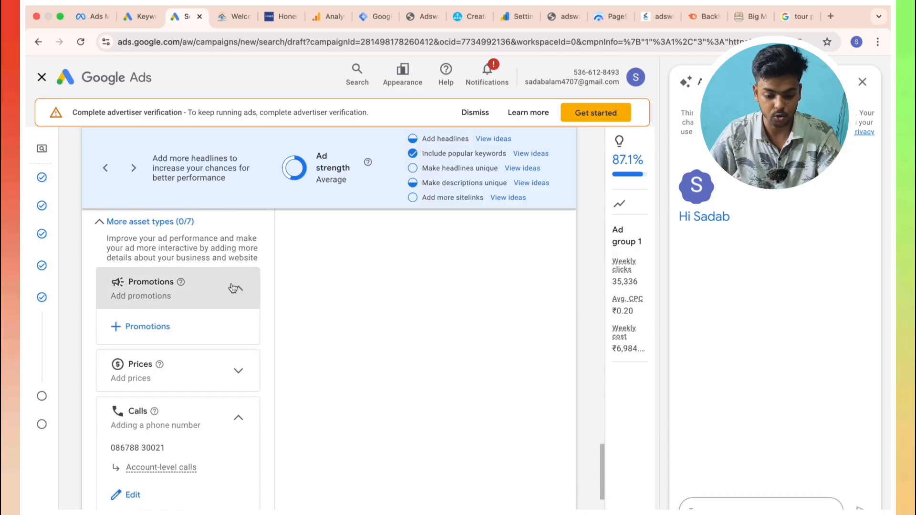
{"action": "scroll", "coordinate": [181, 319], "scroll_direction": "down", "scroll_amount": 2}
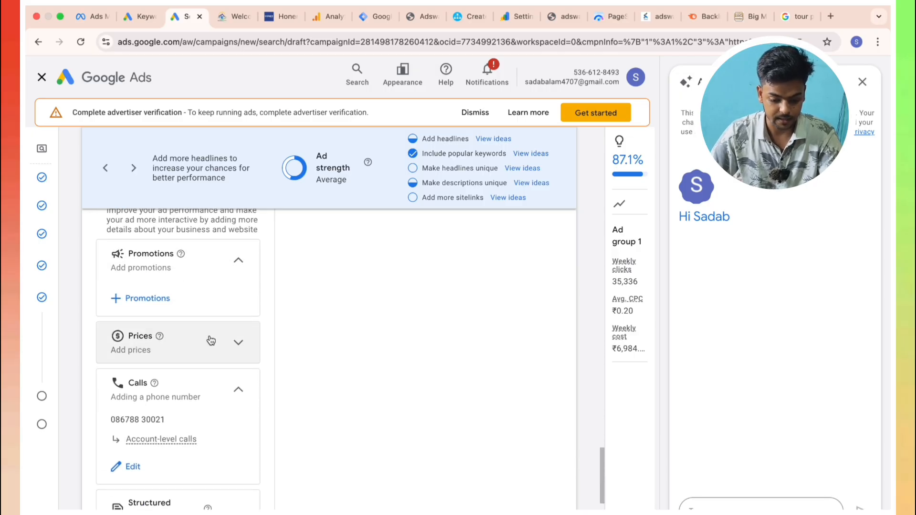
{"action": "left_click", "coordinate": [230, 329]}
{"action": "left_click", "coordinate": [143, 358]}
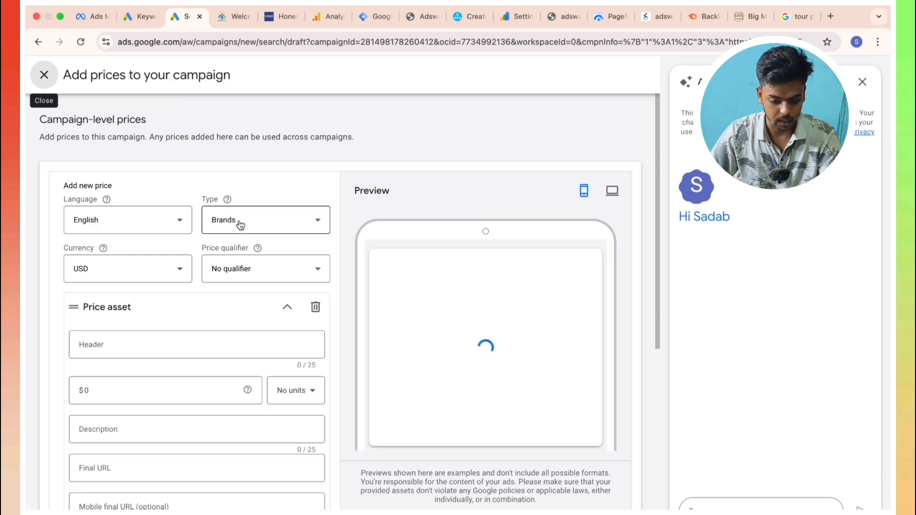
{"action": "scroll", "coordinate": [189, 283], "scroll_direction": "down", "scroll_amount": 1}
{"action": "left_click", "coordinate": [178, 319]}
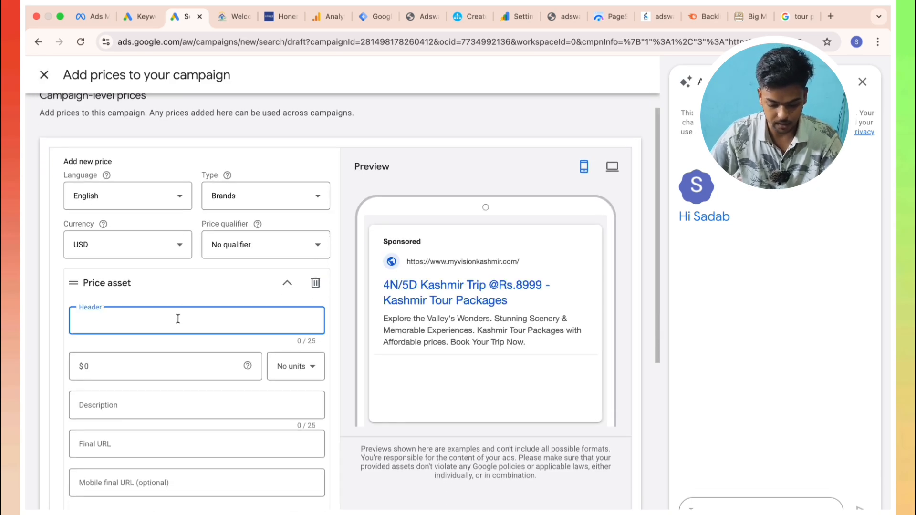
{"action": "type", "text": "Kashmir"}
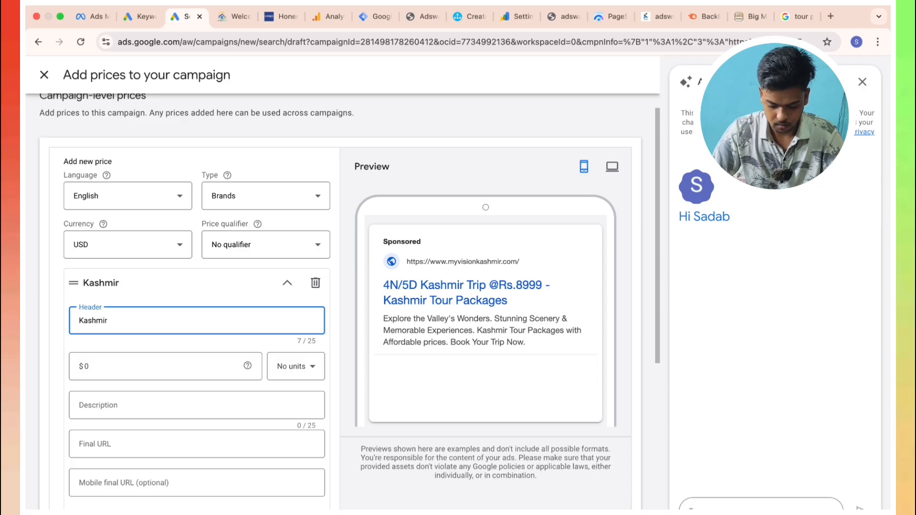
{"action": "type", "text": " Tour"}
Step: Set the Kashmir Tour price asset to $2,999 with the unit Per day
{"action": "scroll", "coordinate": [187, 327], "scroll_direction": "down", "scroll_amount": 1}
{"action": "left_click", "coordinate": [174, 363]}
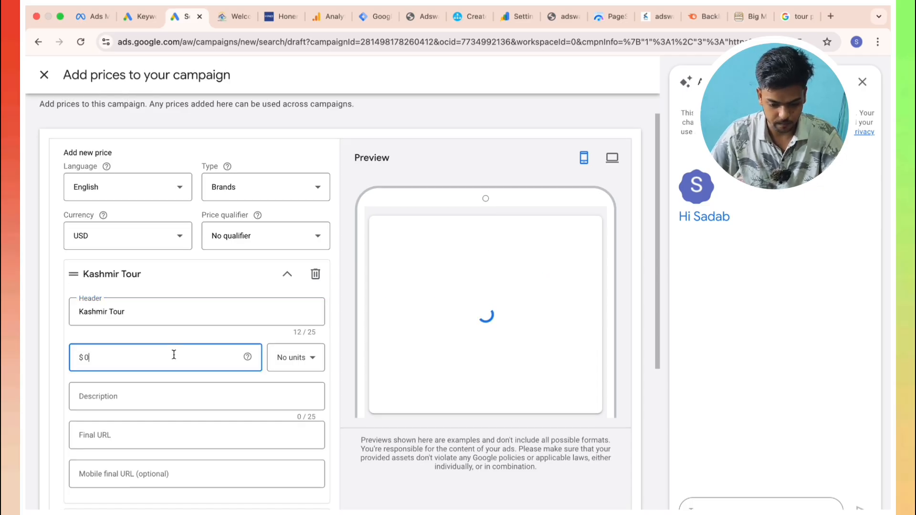
{"action": "left_click", "coordinate": [280, 353]}
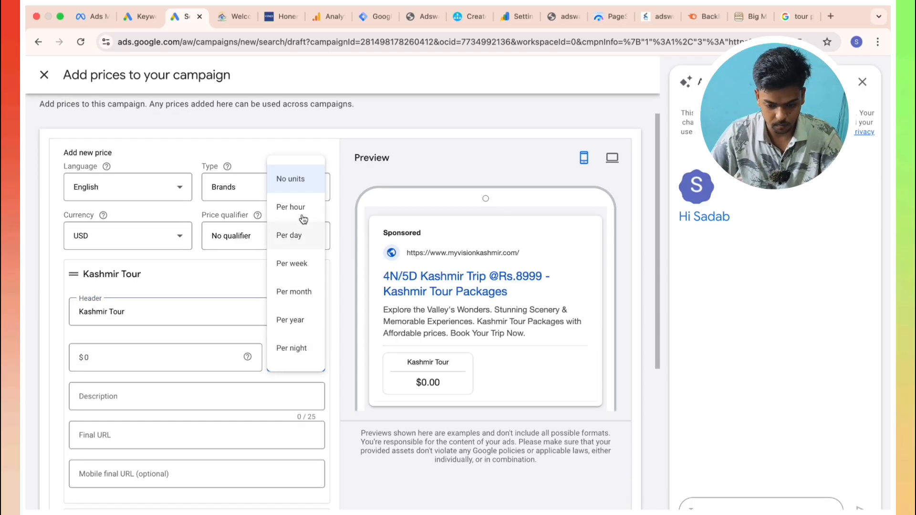
{"action": "left_click", "coordinate": [293, 207]}
{"action": "left_click", "coordinate": [291, 354]}
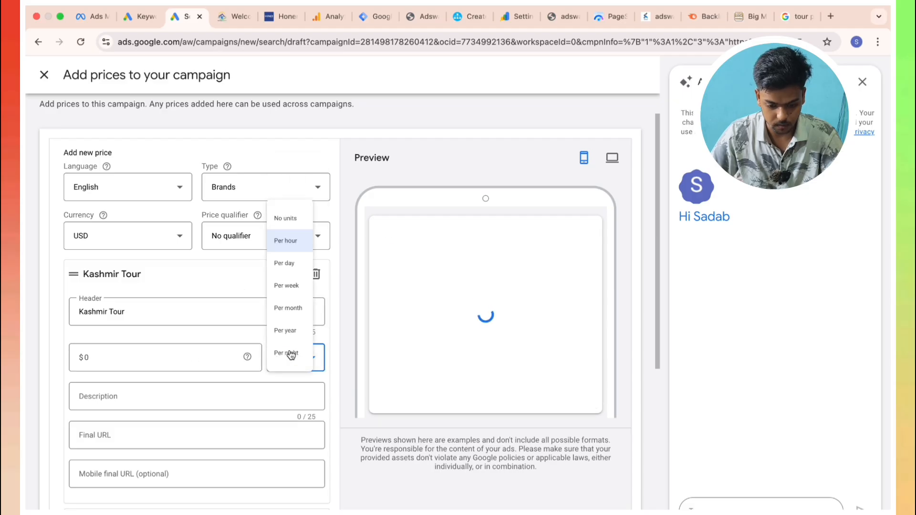
{"action": "left_click", "coordinate": [289, 263]}
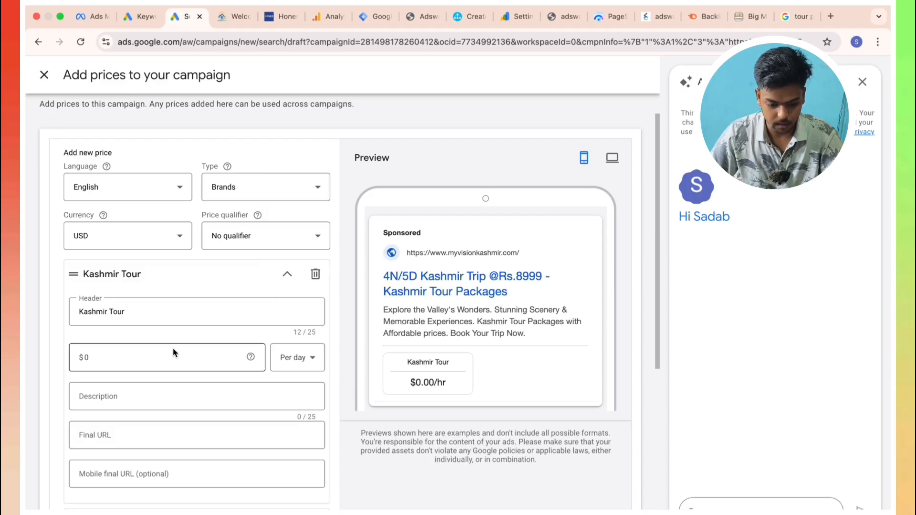
{"action": "left_click", "coordinate": [173, 352]}
{"action": "key", "text": "BackSpace"}
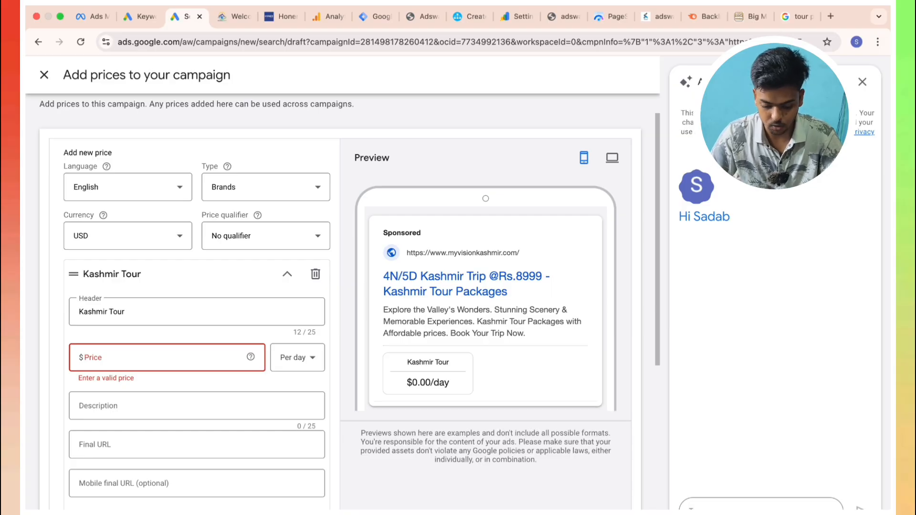
{"action": "type", "text": "2,999"}
{"action": "scroll", "coordinate": [184, 354], "scroll_direction": "down", "scroll_amount": 2}
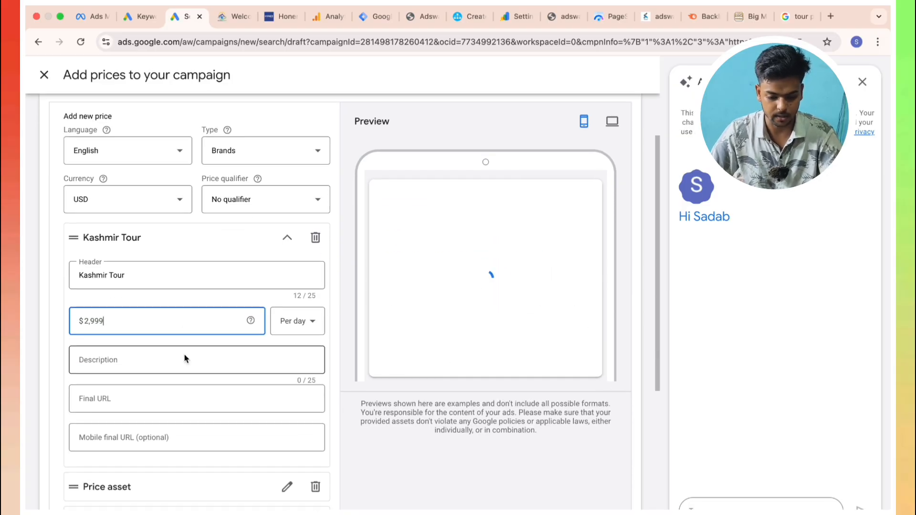
{"action": "left_click", "coordinate": [174, 377]}
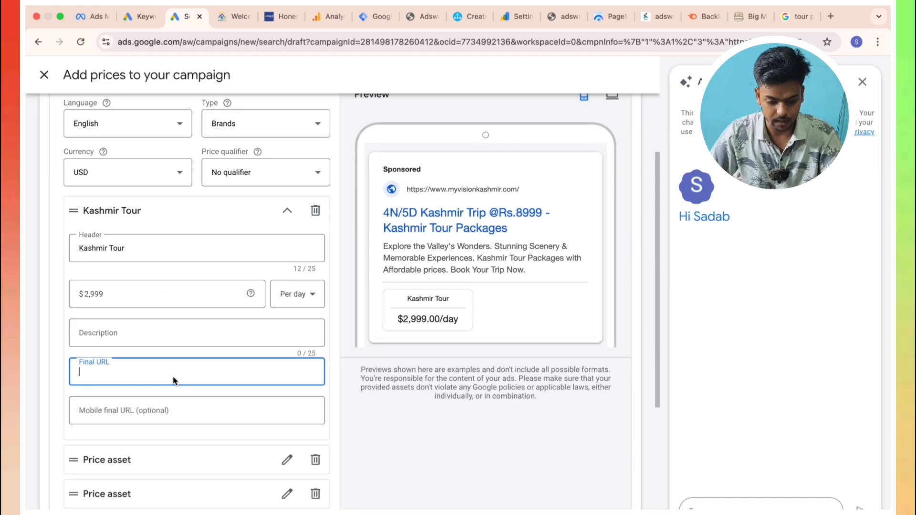
{"action": "left_click", "coordinate": [243, 25]}
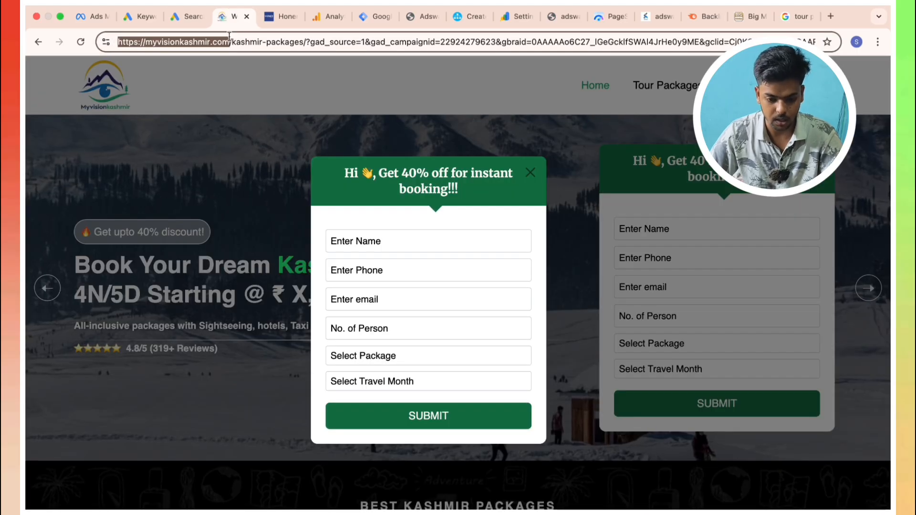
{"action": "left_click", "coordinate": [184, 16]}
{"action": "type", "text": "https://myvisionkashmir.com/"}
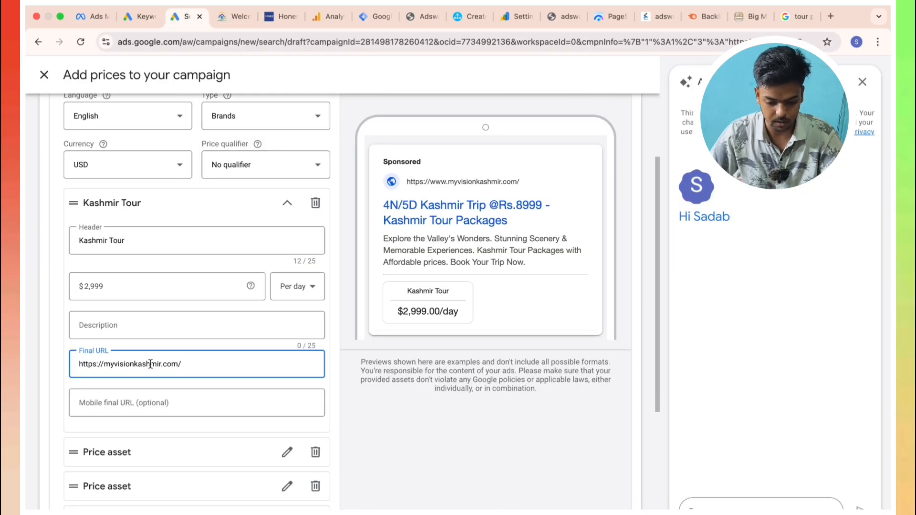
{"action": "scroll", "coordinate": [177, 362], "scroll_direction": "down", "scroll_amount": 1}
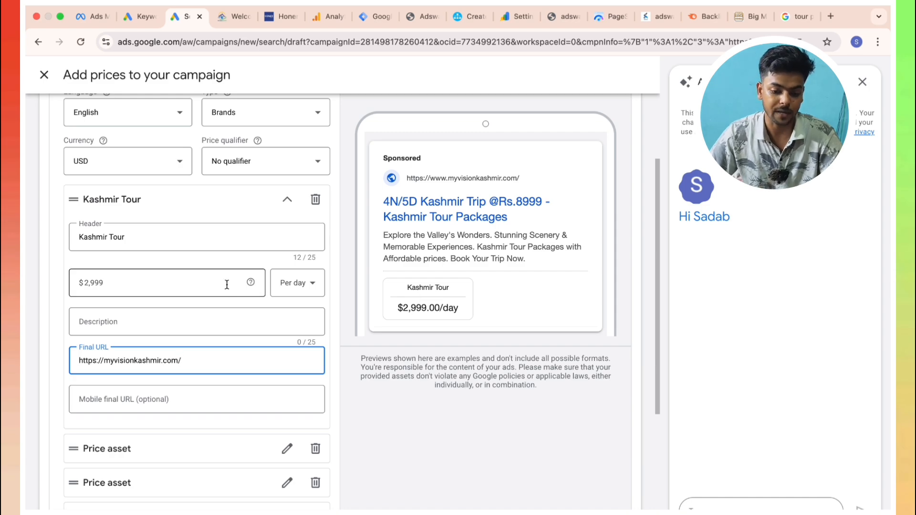
Step: Set the currency of the campaign's new price assets to INR
{"action": "scroll", "coordinate": [227, 285], "scroll_direction": "up", "scroll_amount": 3}
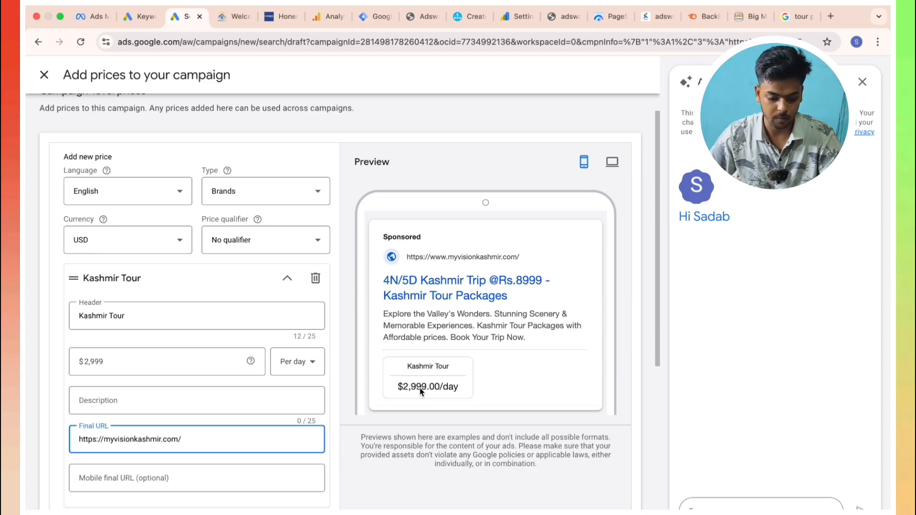
{"action": "left_click", "coordinate": [208, 374]}
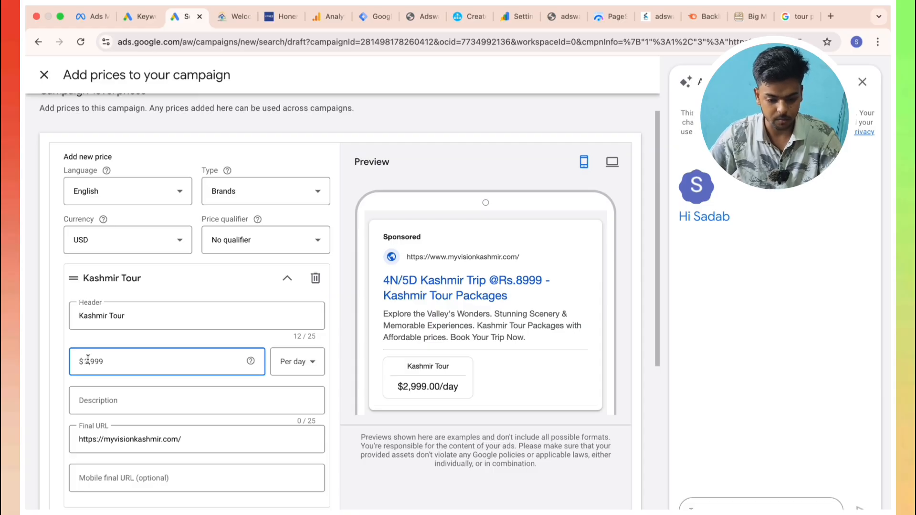
{"action": "left_click", "coordinate": [148, 245]}
{"action": "scroll", "coordinate": [148, 284], "scroll_direction": "down", "scroll_amount": 5}
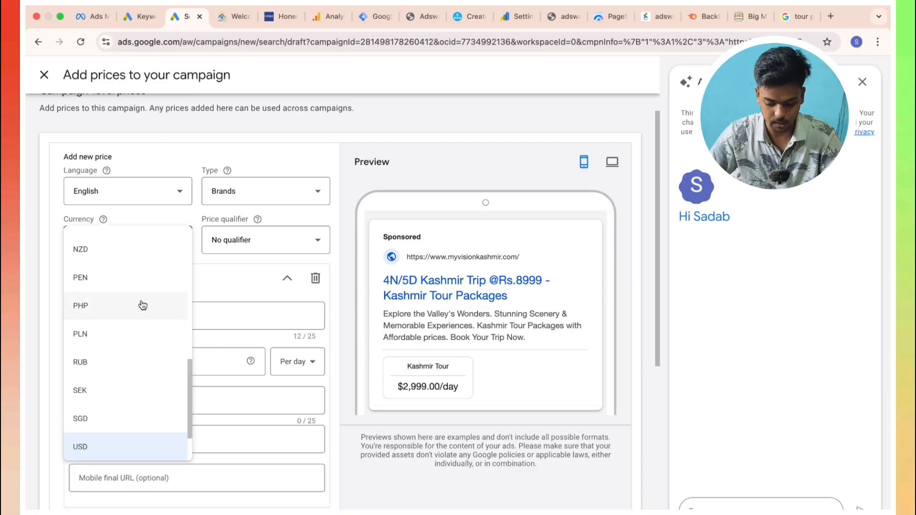
{"action": "scroll", "coordinate": [142, 306], "scroll_direction": "up", "scroll_amount": 2}
{"action": "left_click", "coordinate": [139, 241]}
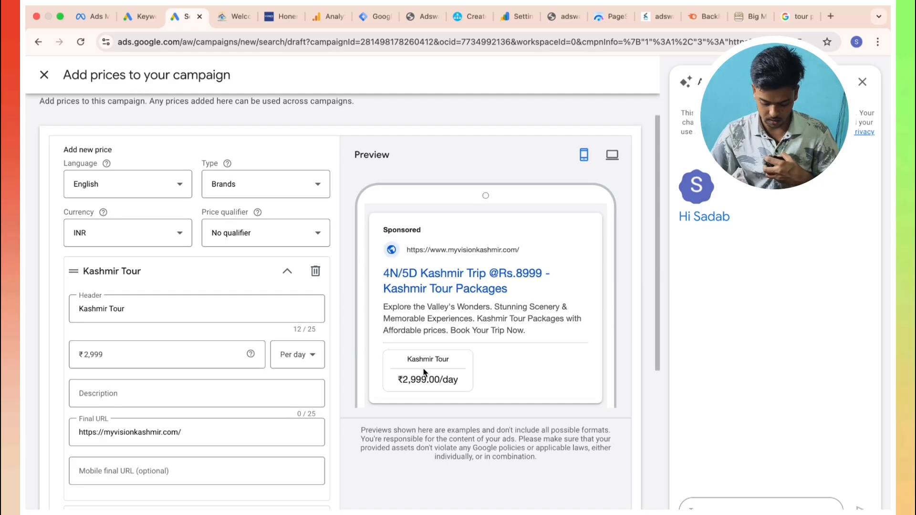
Step: Try to save the prices, and enter "Tour And Tavel For Kahsmir Trip" as the Kashmir Tour asset's description
{"action": "scroll", "coordinate": [424, 372], "scroll_direction": "down", "scroll_amount": 5}
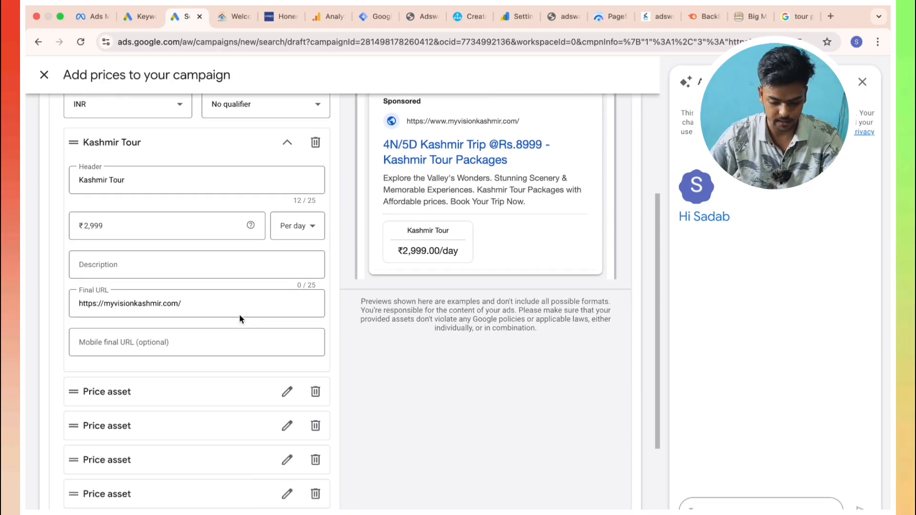
{"action": "left_click", "coordinate": [77, 483]}
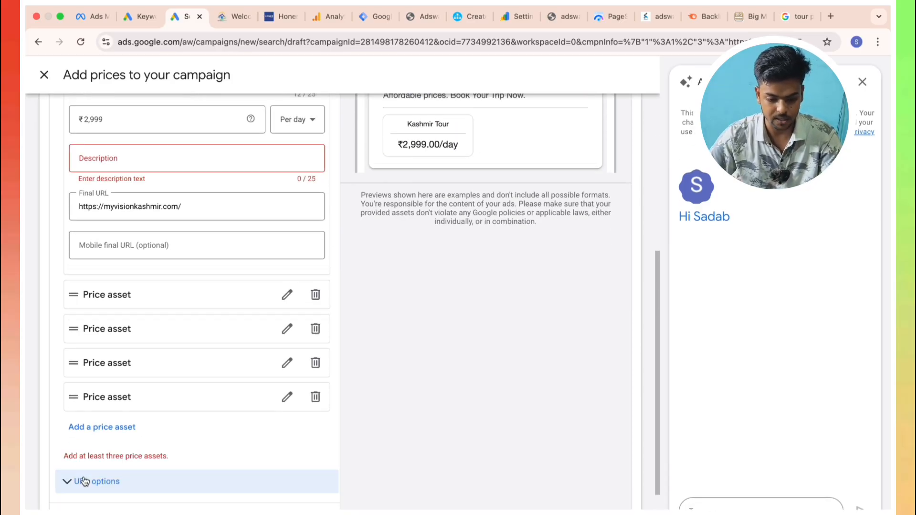
{"action": "left_click", "coordinate": [192, 157]}
{"action": "type", "text": "Tpou"}
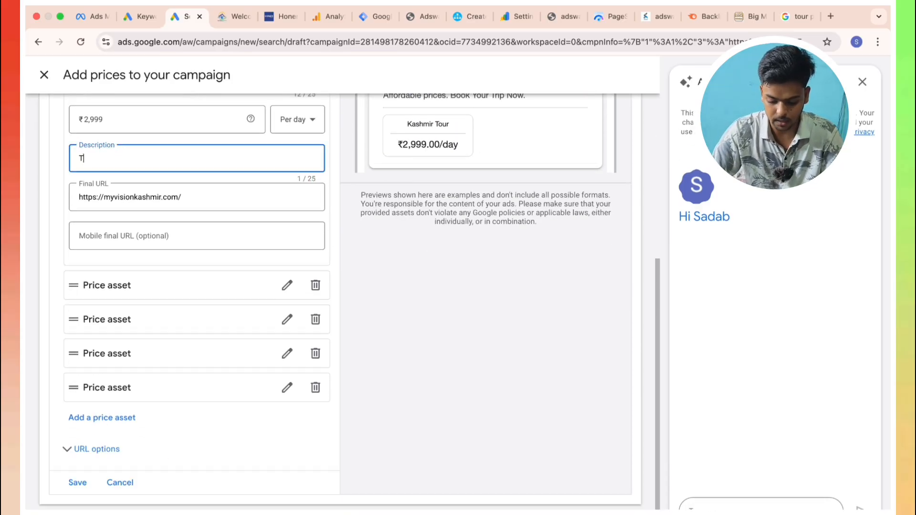
{"action": "key", "text": "BackSpace"}
{"action": "key", "text": "BackSpace"}
{"action": "key", "text": "BackSpace"}
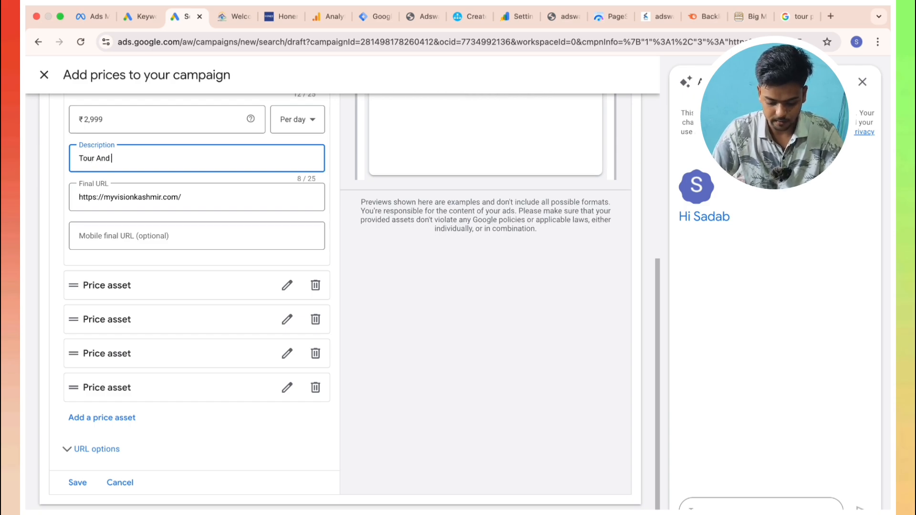
{"action": "type", "text": "our And Tavel For"}
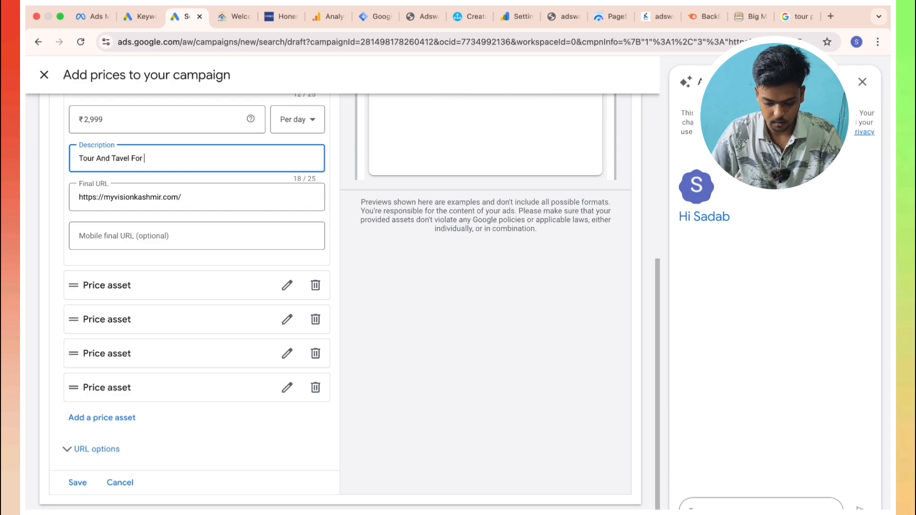
{"action": "type", "text": " Kahsmir Trip"}
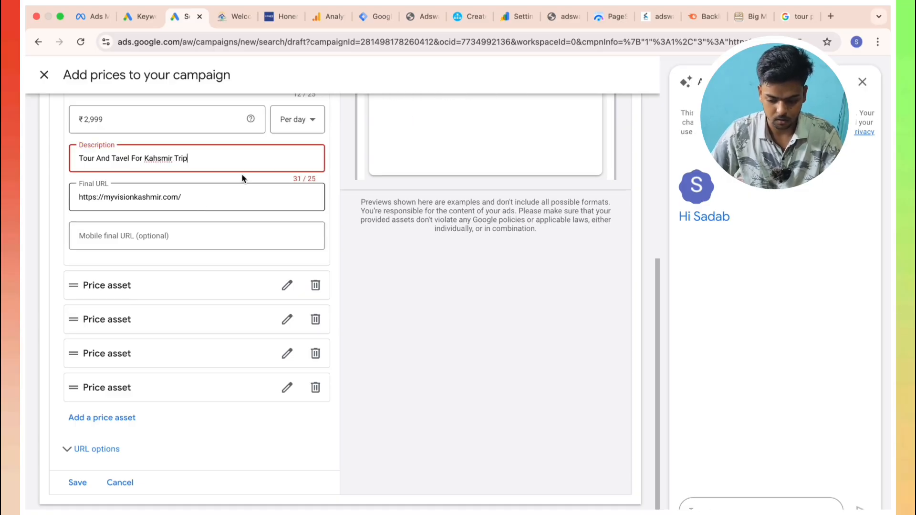
Step: Shorten the Kashmir Tour asset's description to "Tour And Tavel" and try to save the prices again
{"action": "key", "text": "BackSpace"}
{"action": "key", "text": "BackSpace"}
{"action": "key", "text": "BackSpace"}
{"action": "key", "text": "BackSpace"}
{"action": "key", "text": "BackSpace"}
{"action": "key", "text": "BackSpace"}
{"action": "key", "text": "BackSpace"}
{"action": "key", "text": "BackSpace"}
{"action": "key", "text": "BackSpace"}
{"action": "key", "text": "BackSpace"}
{"action": "key", "text": "BackSpace"}
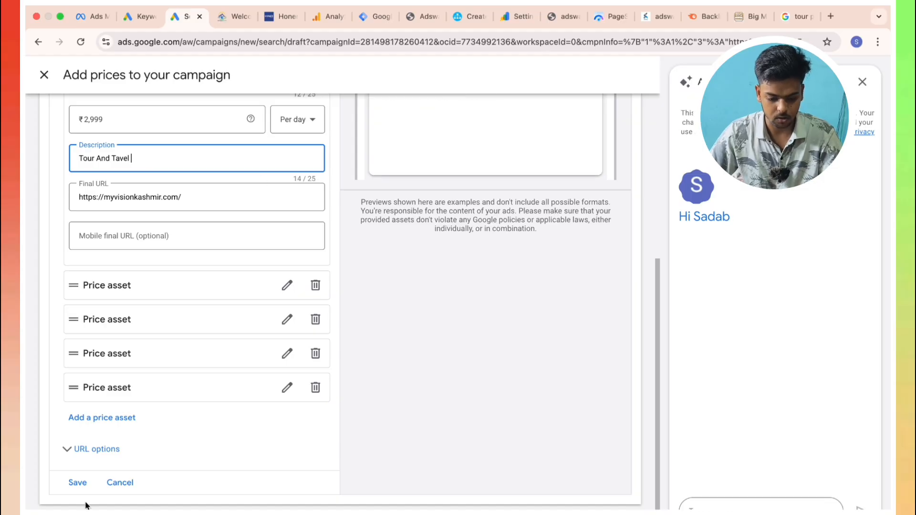
{"action": "left_click", "coordinate": [80, 484]}
{"action": "scroll", "coordinate": [207, 371], "scroll_direction": "down", "scroll_amount": 1}
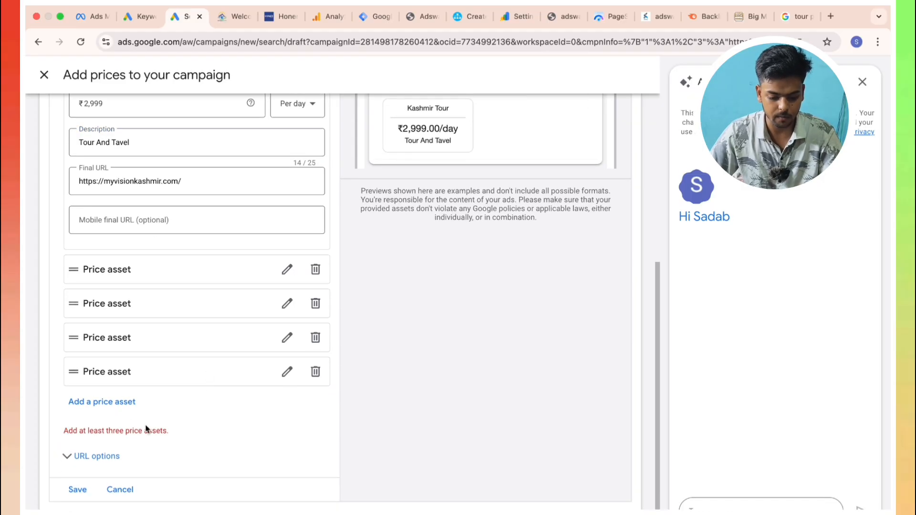
Step: Expand the second price asset and give it the header "2 Day And NIght"
{"action": "left_click", "coordinate": [287, 269]}
{"action": "left_click", "coordinate": [221, 313]}
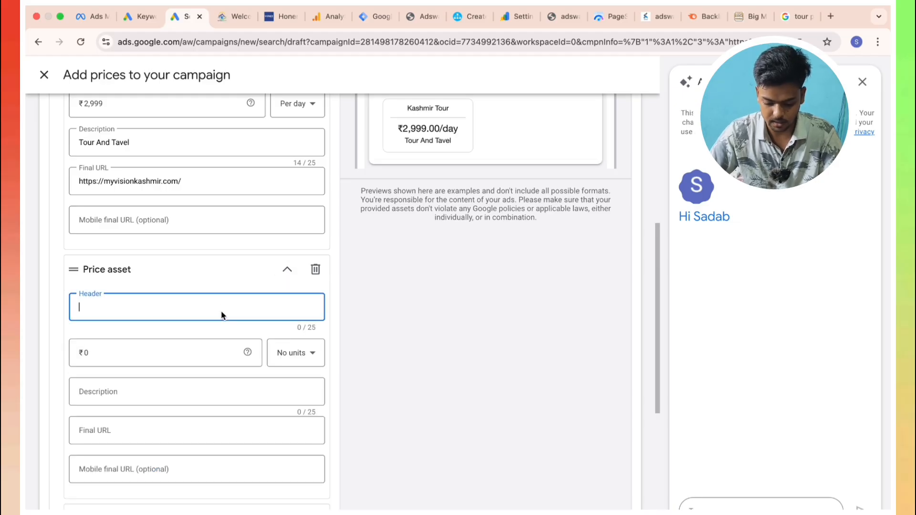
{"action": "type", "text": "# Da"}
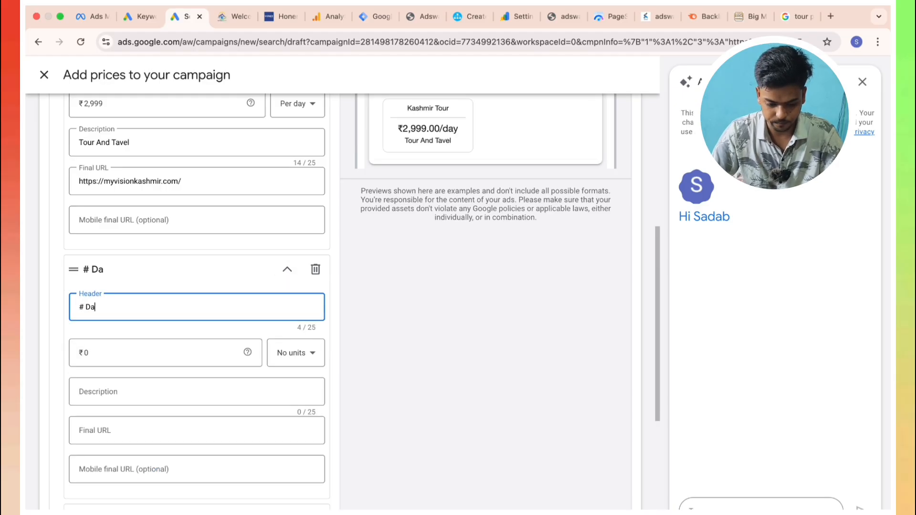
{"action": "type", "text": "y"}
{"action": "key", "text": "BackSpace"}
{"action": "key", "text": "BackSpace"}
{"action": "key", "text": "BackSpace"}
{"action": "key", "text": "BackSpace"}
{"action": "key", "text": "BackSpace"}
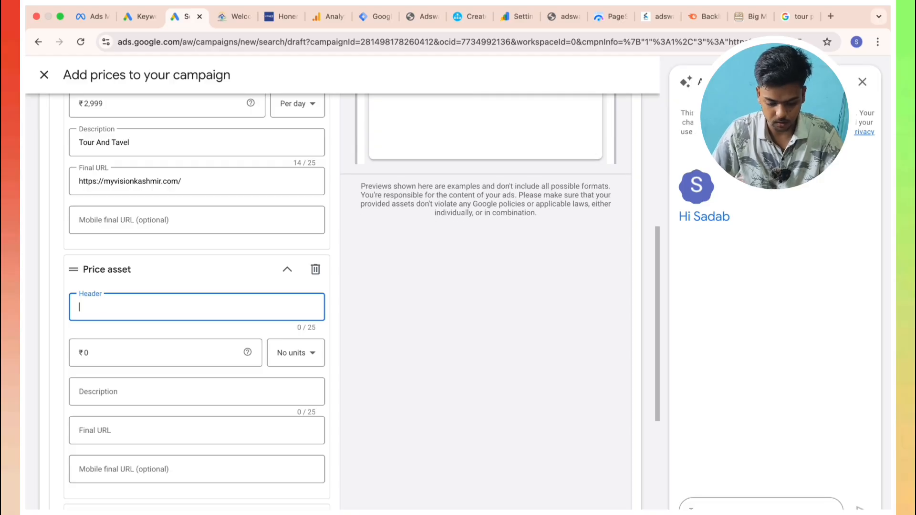
{"action": "type", "text": "2 Day An"}
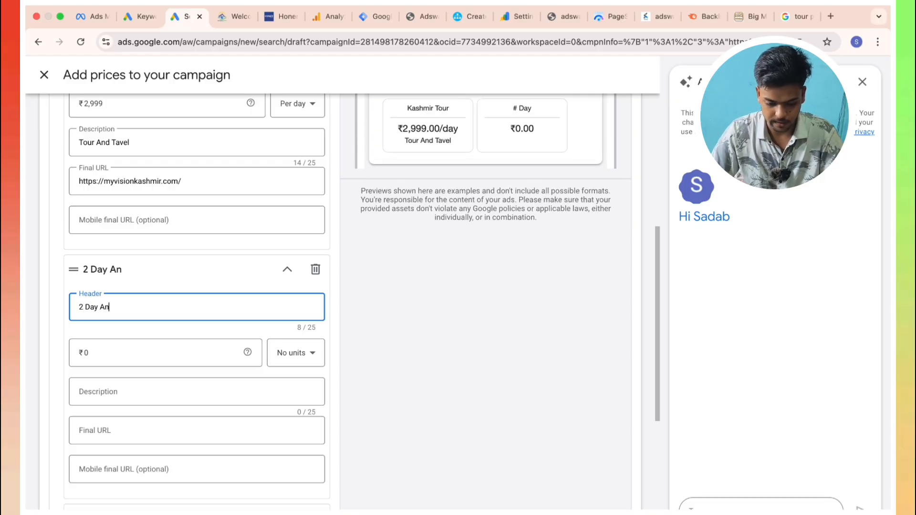
{"action": "type", "text": "d NIght"}
Step: Set the second price asset's price to ₹7,999 with the unit Per day
{"action": "left_click", "coordinate": [222, 348]}
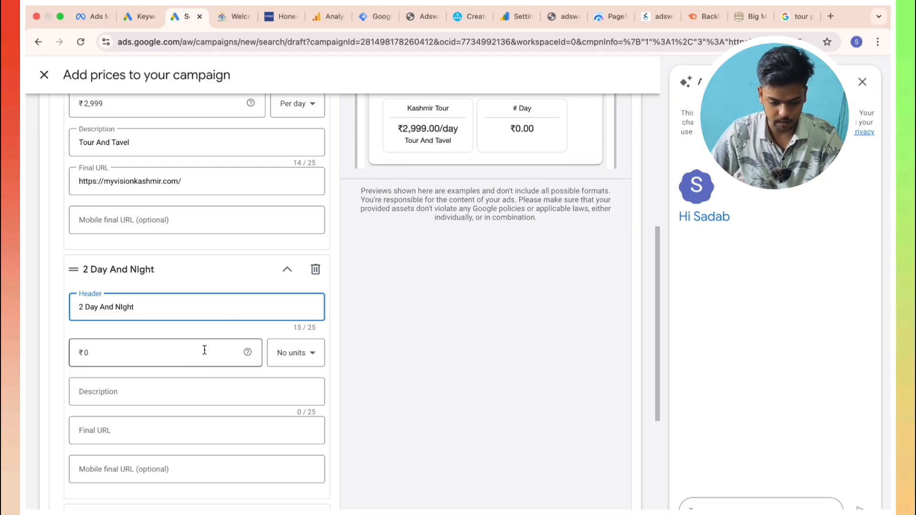
{"action": "key", "text": "BackSpace"}
{"action": "type", "text": "7"}
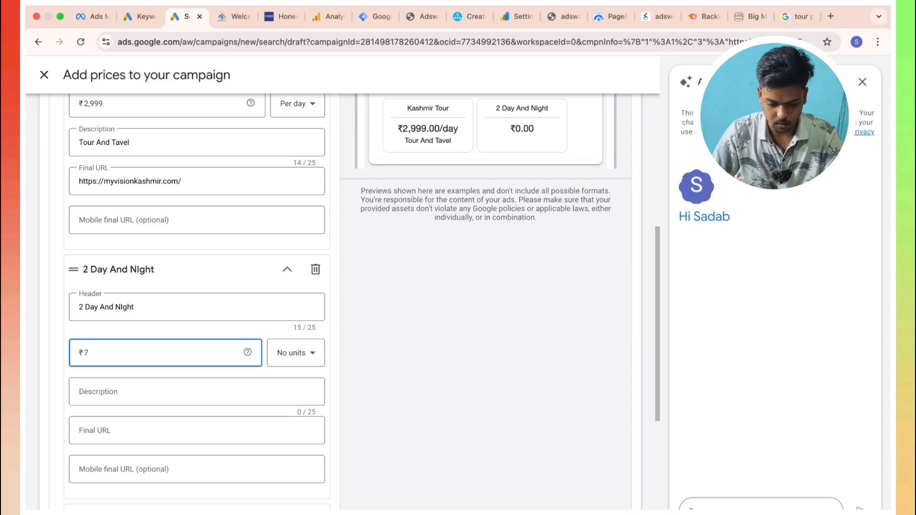
{"action": "type", "text": ",999"}
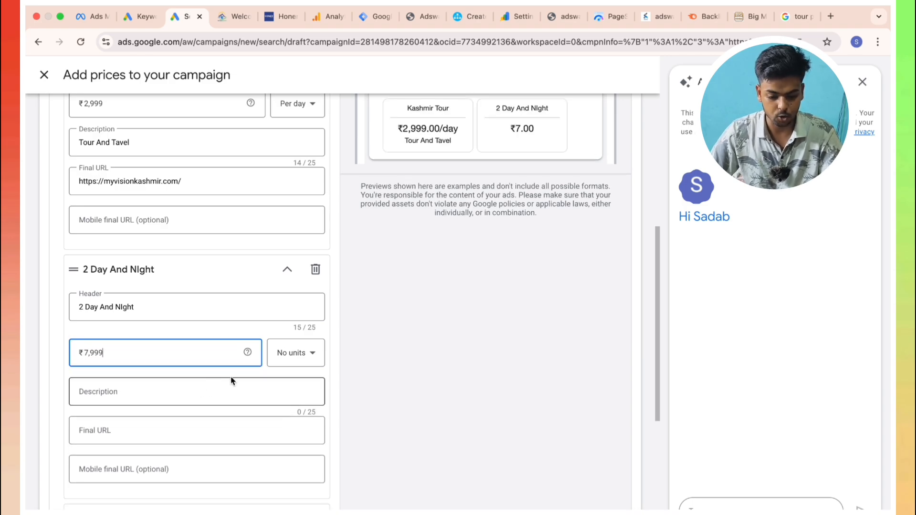
{"action": "scroll", "coordinate": [229, 377], "scroll_direction": "down", "scroll_amount": 1}
{"action": "left_click", "coordinate": [283, 359]}
{"action": "left_click", "coordinate": [282, 361]}
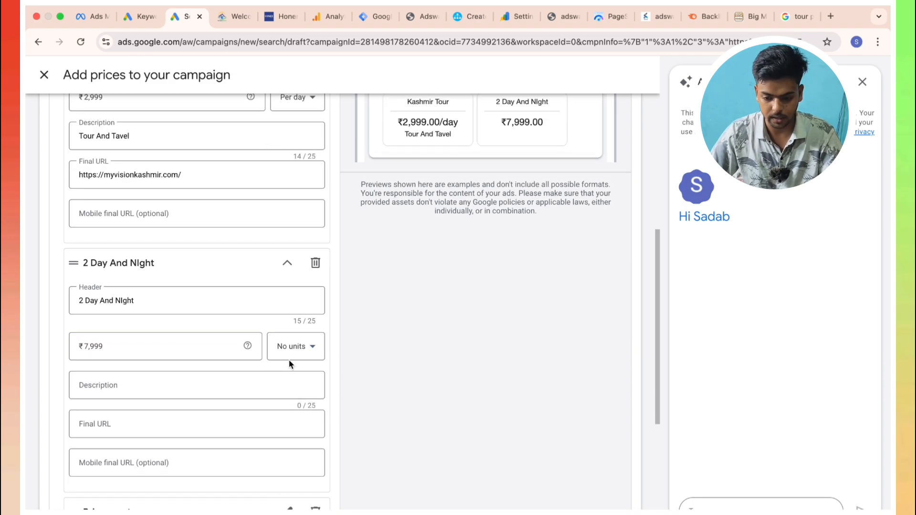
{"action": "left_click", "coordinate": [295, 352]}
{"action": "left_click", "coordinate": [298, 223]}
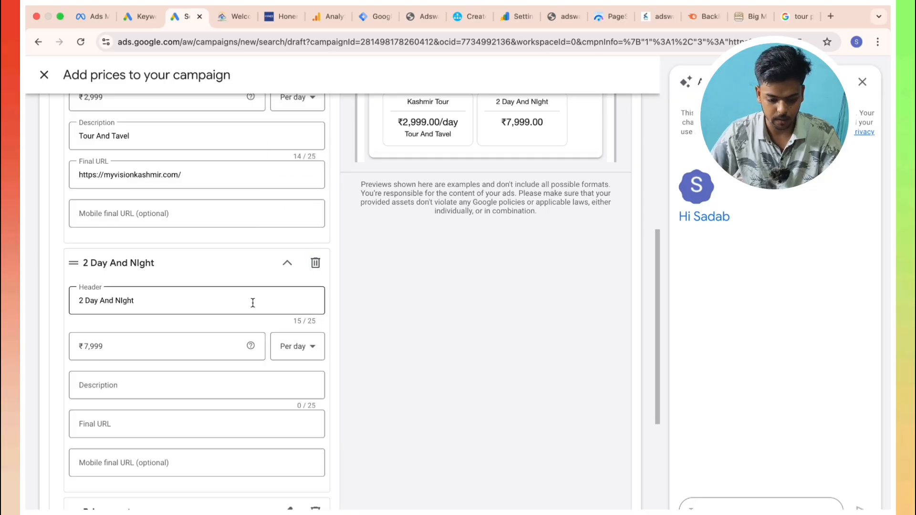
{"action": "scroll", "coordinate": [220, 352], "scroll_direction": "down", "scroll_amount": 1}
{"action": "left_click", "coordinate": [215, 357]}
{"action": "type", "text": "Tou"}
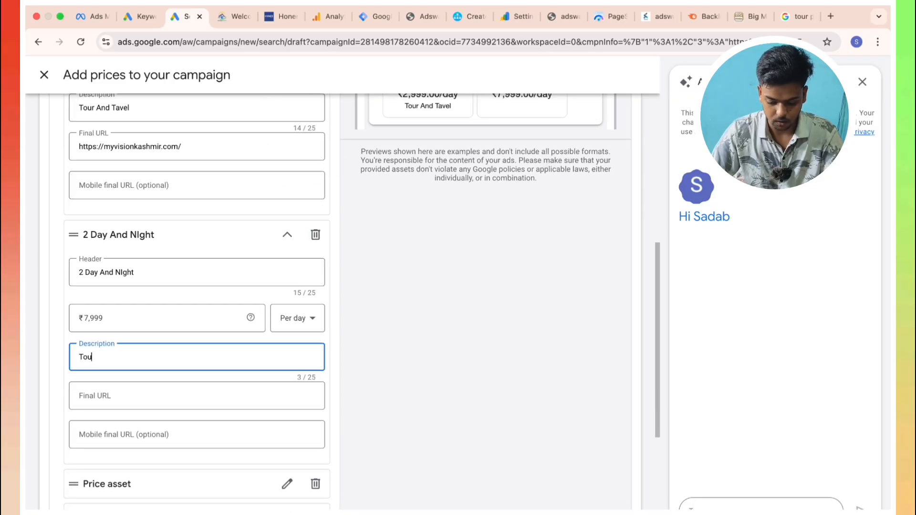
{"action": "type", "text": "r & Tarve"}
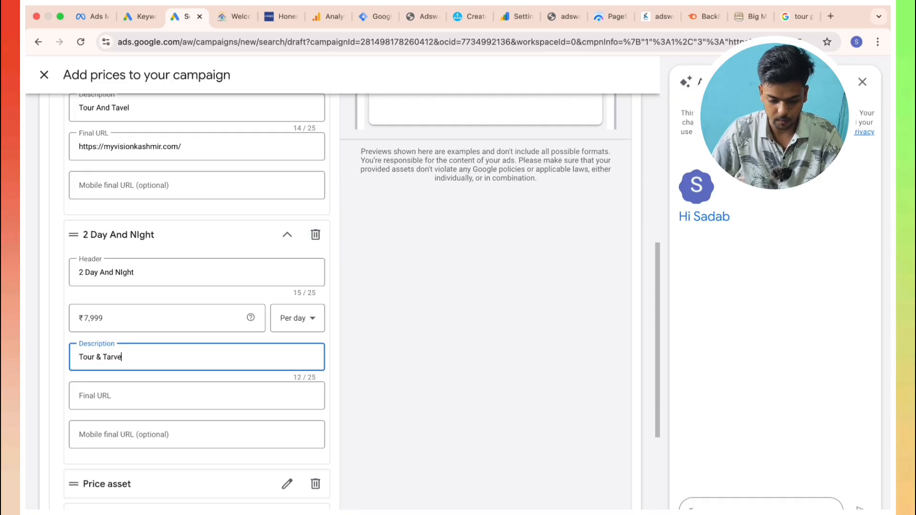
{"action": "type", "text": "l"}
{"action": "scroll", "coordinate": [207, 378], "scroll_direction": "down", "scroll_amount": 1}
{"action": "left_click", "coordinate": [201, 380]}
{"action": "type", "text": "https://myvisionkashmir.com/"}
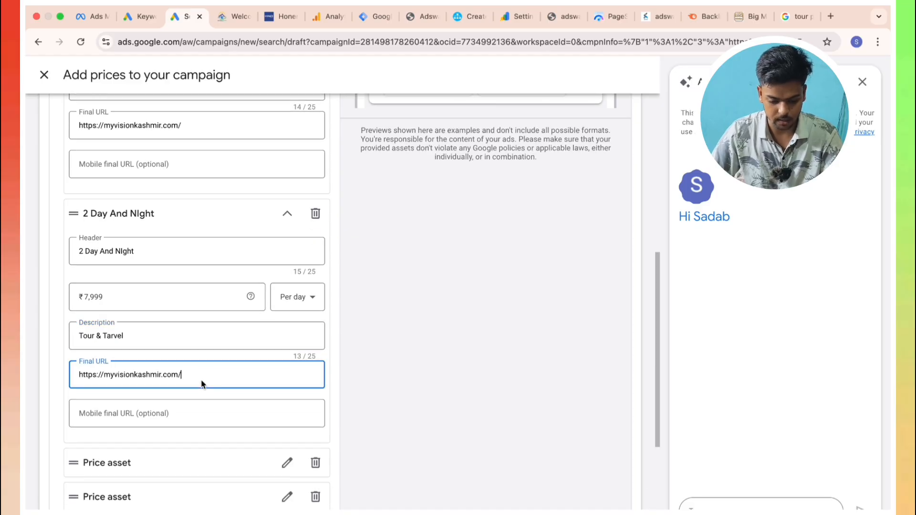
{"action": "scroll", "coordinate": [200, 389], "scroll_direction": "down", "scroll_amount": 2}
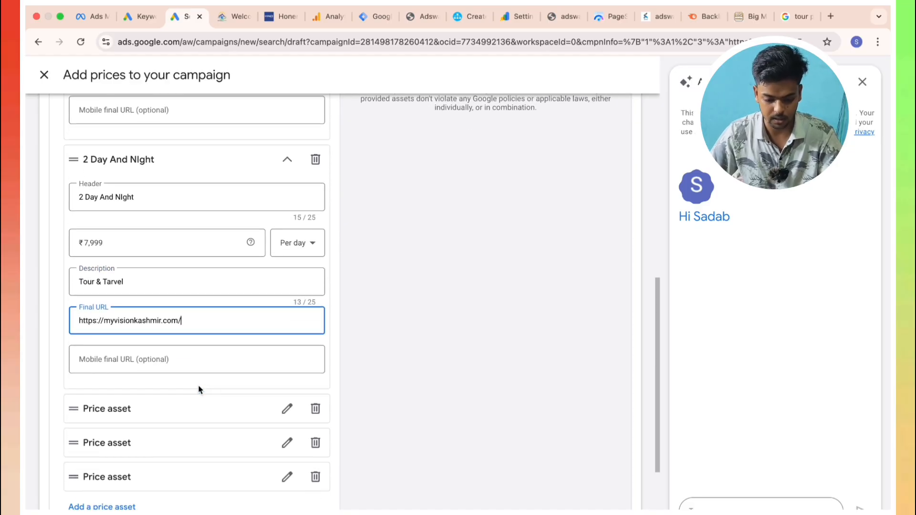
{"action": "left_click", "coordinate": [268, 388]}
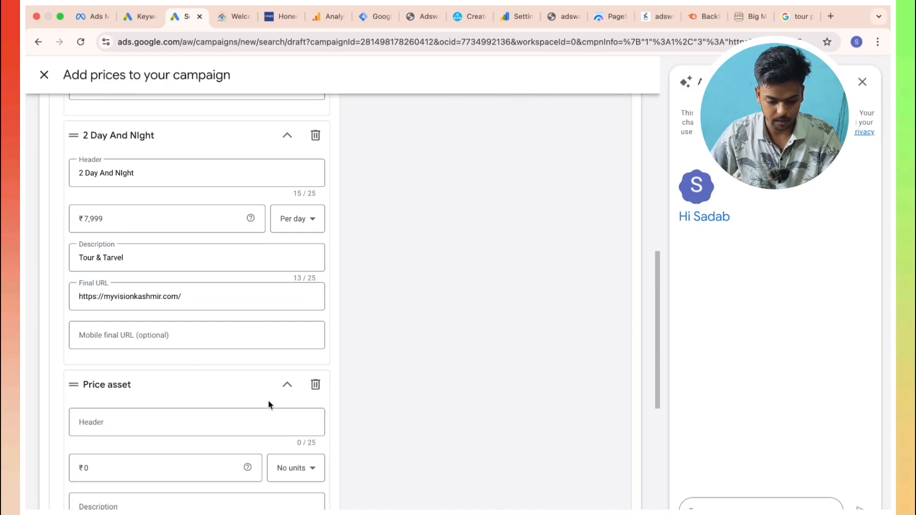
{"action": "scroll", "coordinate": [210, 439], "scroll_direction": "down", "scroll_amount": 4}
{"action": "left_click", "coordinate": [203, 434]}
{"action": "type", "text": "https://myvisionkashmir.com/"}
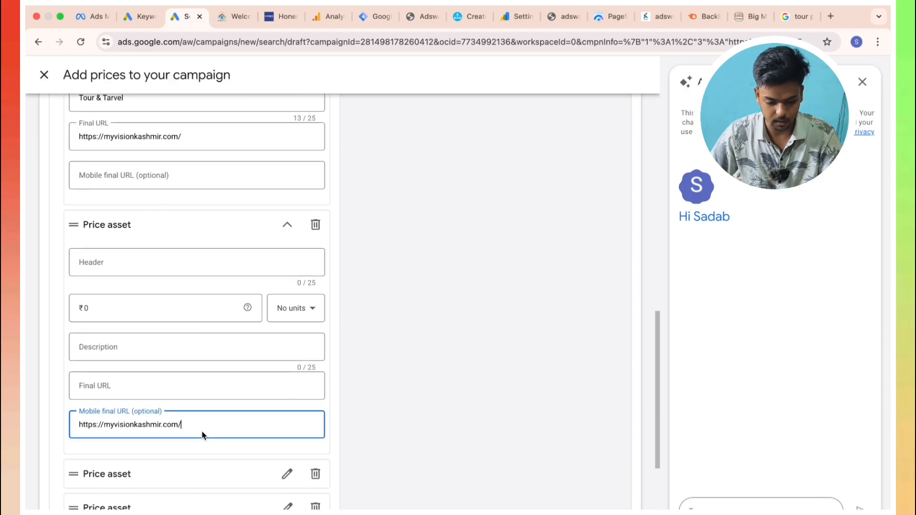
{"action": "left_click", "coordinate": [184, 384]}
{"action": "type", "text": "https://myvisionkashmir.com/"}
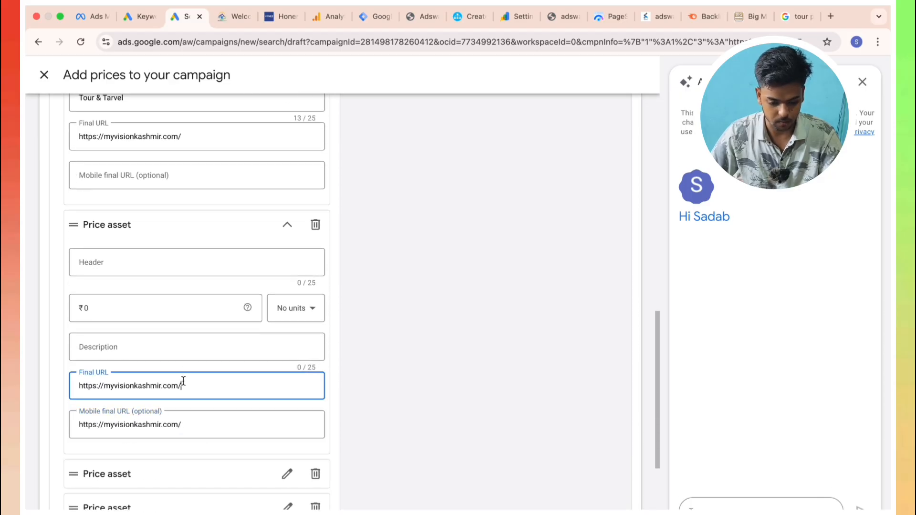
Step: Set the third price asset's price to ₹2,999 with the unit Per month
{"action": "left_click", "coordinate": [187, 308]}
{"action": "type", "text": "2,999"}
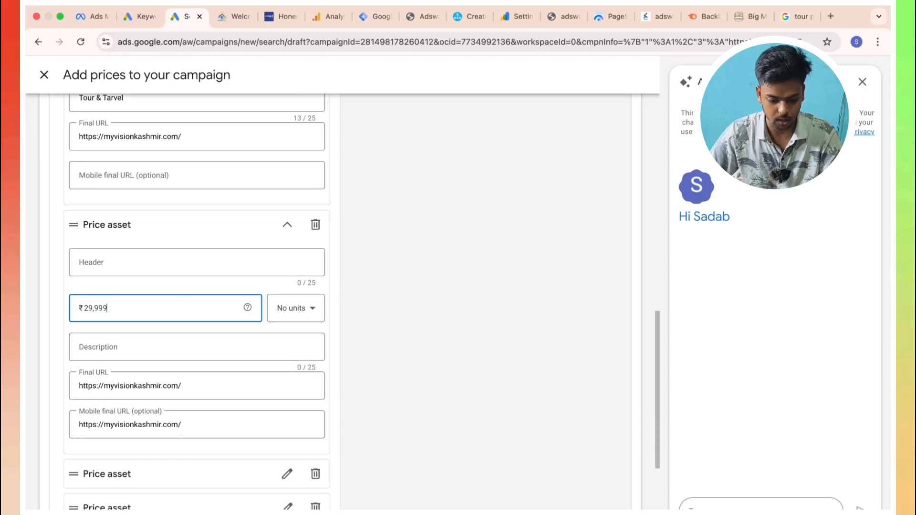
{"action": "mouse_move", "coordinate": [252, 308]}
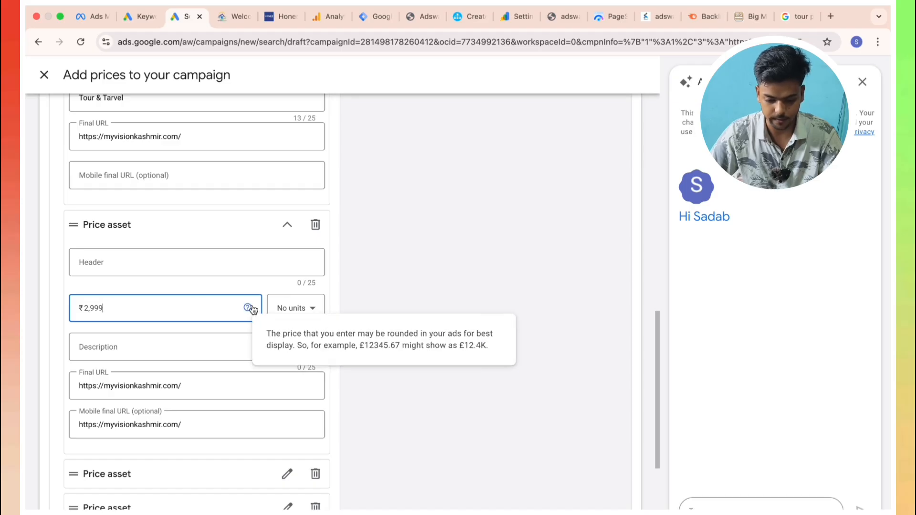
{"action": "left_click", "coordinate": [290, 308]}
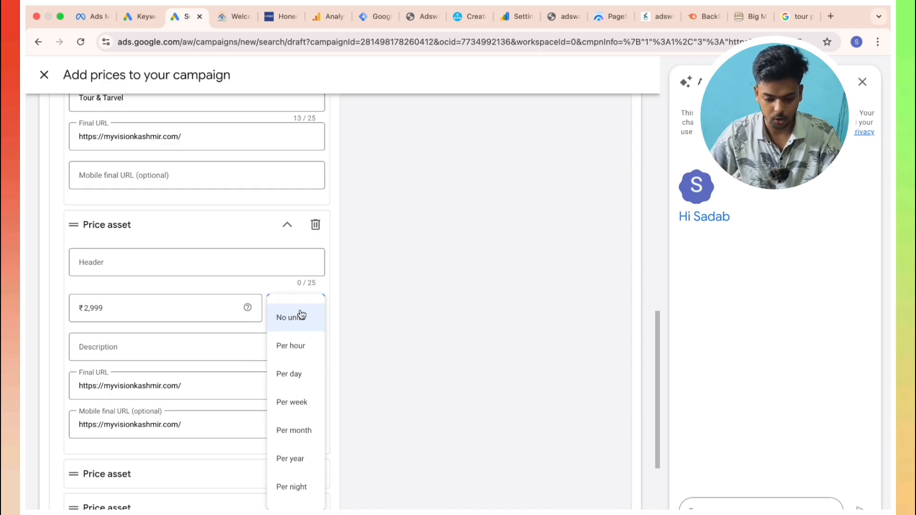
{"action": "left_click", "coordinate": [294, 429]}
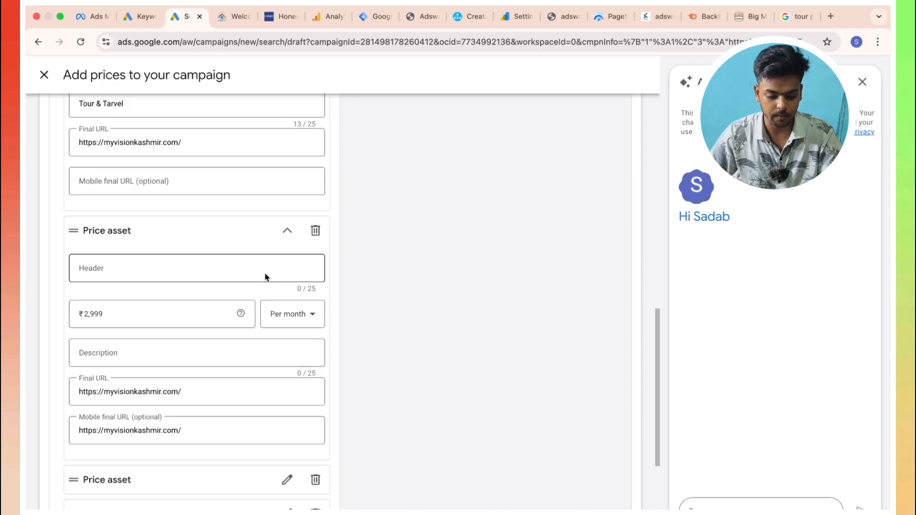
Step: Give the third price asset the header "Kashnmir Best"
{"action": "left_click", "coordinate": [264, 273]}
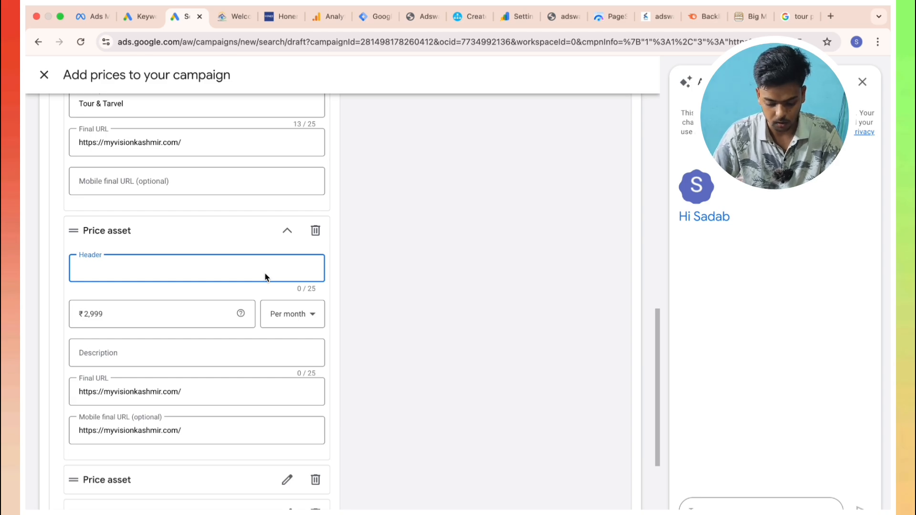
{"action": "type", "text": "Kashnmirn"}
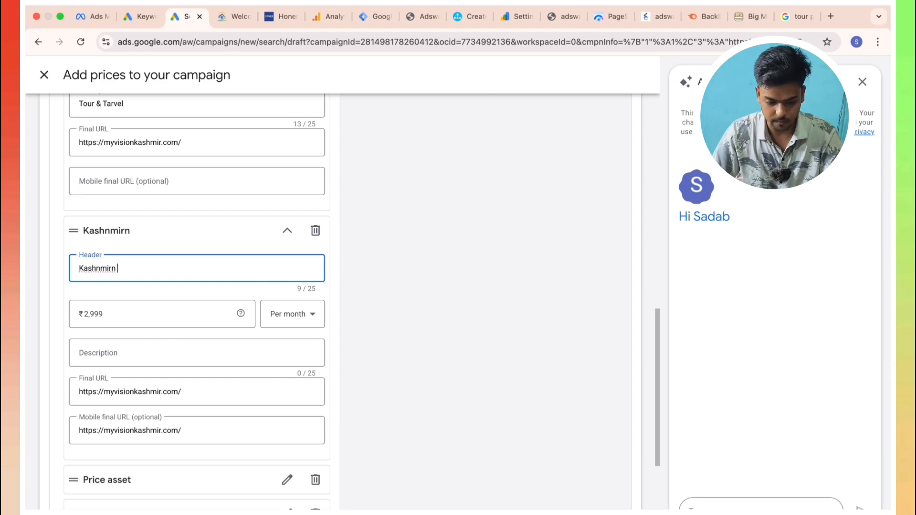
{"action": "key", "text": "BackSpace"}
{"action": "key", "text": "BackSpace"}
{"action": "key", "text": "BackSpace"}
{"action": "type", "text": "ir Best"}
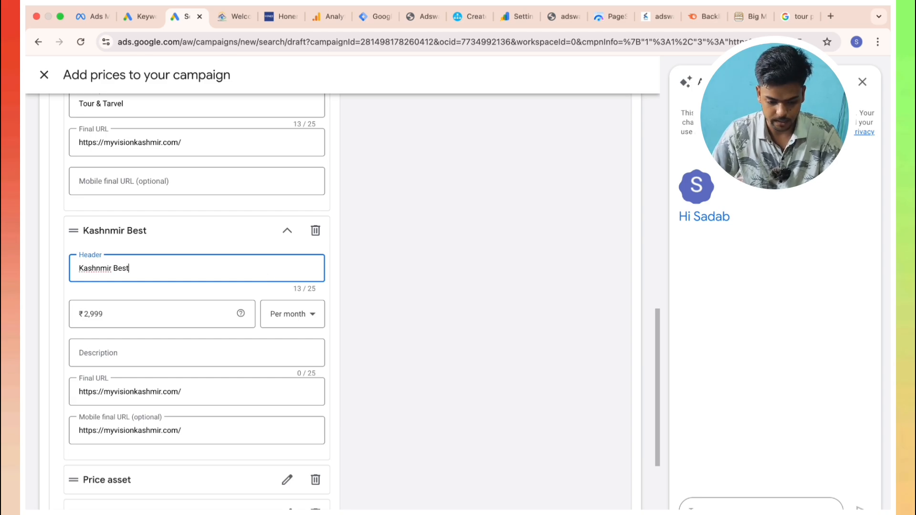
Step: Give the third price asset the description "Tour And tac" and save the prices to the campaign
{"action": "scroll", "coordinate": [286, 297], "scroll_direction": "down", "scroll_amount": 3}
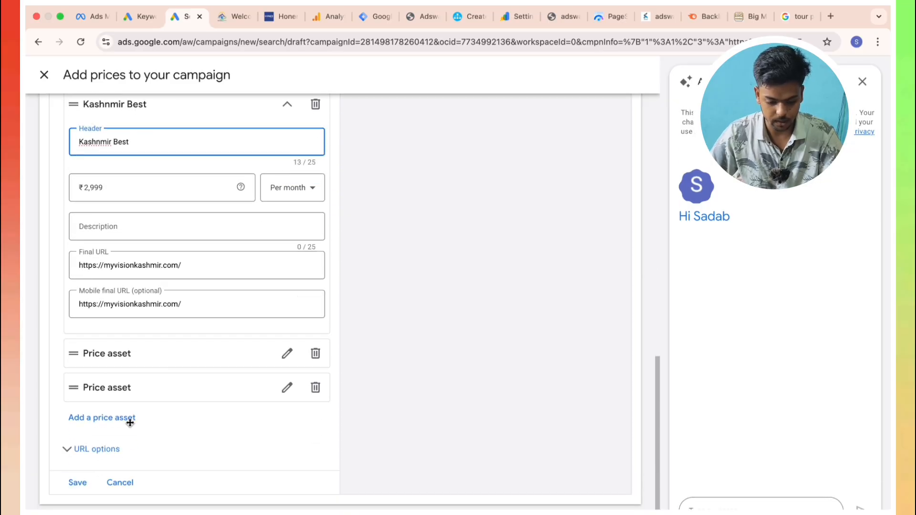
{"action": "left_click", "coordinate": [78, 489]}
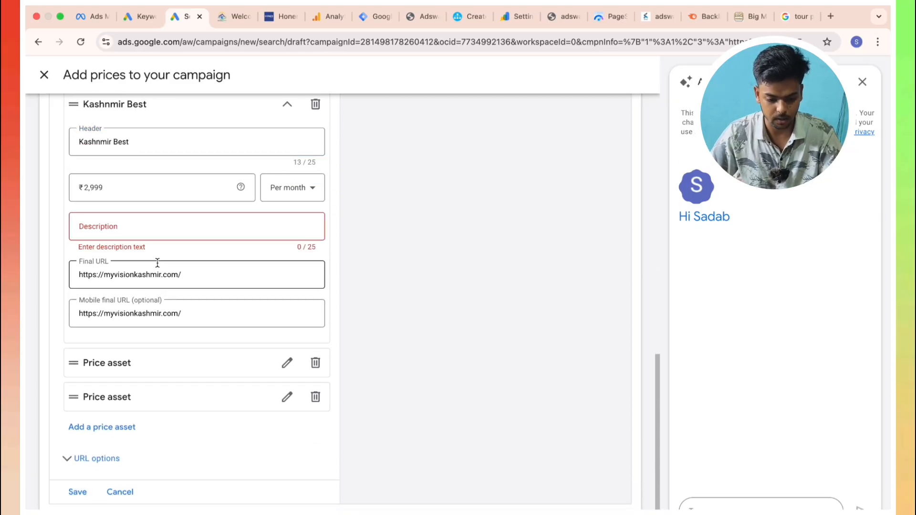
{"action": "left_click", "coordinate": [168, 235]}
{"action": "type", "text": "Tour And tad"}
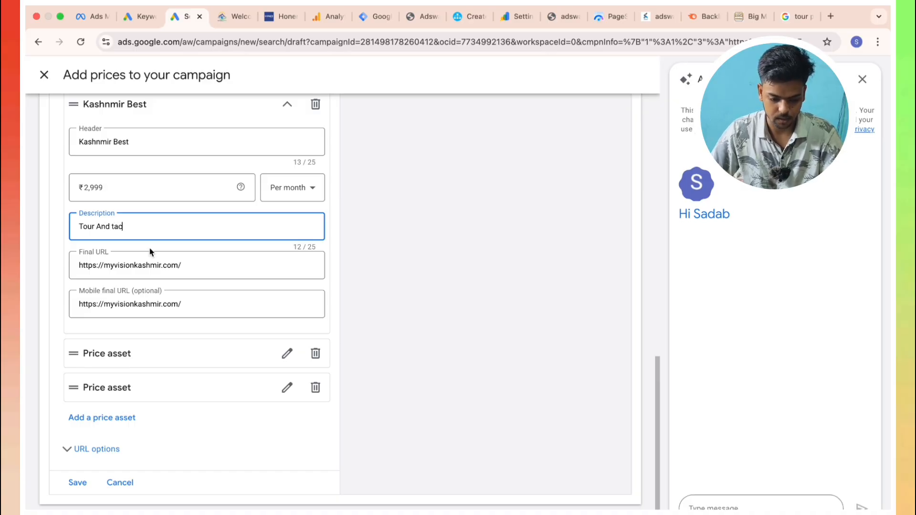
{"action": "left_click", "coordinate": [80, 484]}
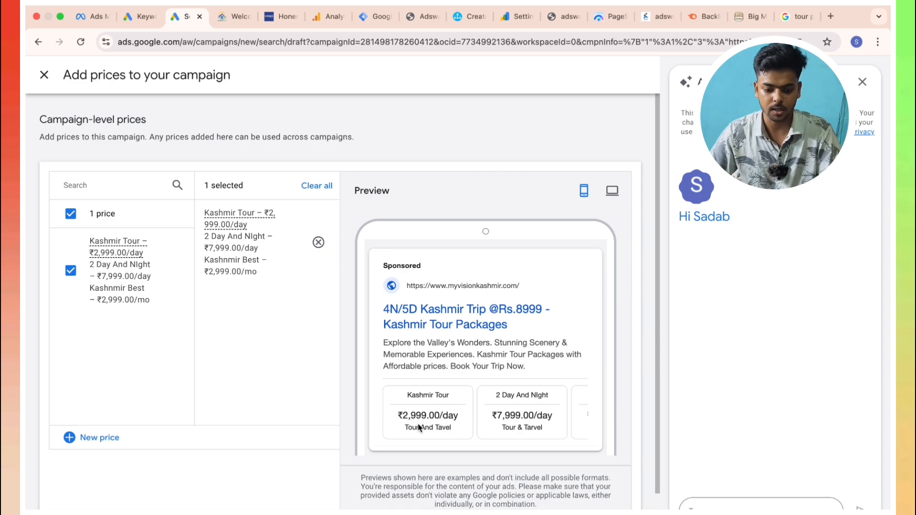
{"action": "scroll", "coordinate": [333, 443], "scroll_direction": "down", "scroll_amount": 1}
{"action": "left_click", "coordinate": [193, 498]}
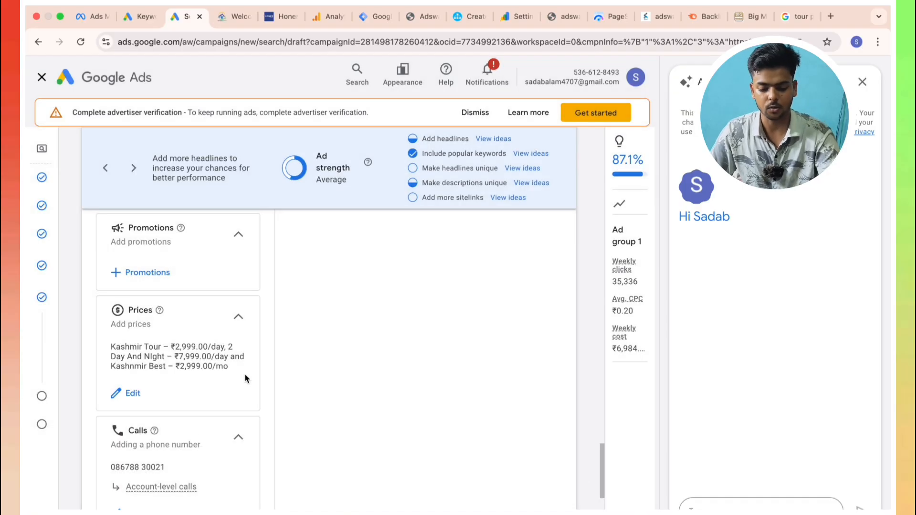
Step: Review the ad's remaining asset types, its sitelinks and the ad group's keyword list
{"action": "scroll", "coordinate": [260, 330], "scroll_direction": "down", "scroll_amount": 4}
{"action": "scroll", "coordinate": [244, 315], "scroll_direction": "down", "scroll_amount": 3}
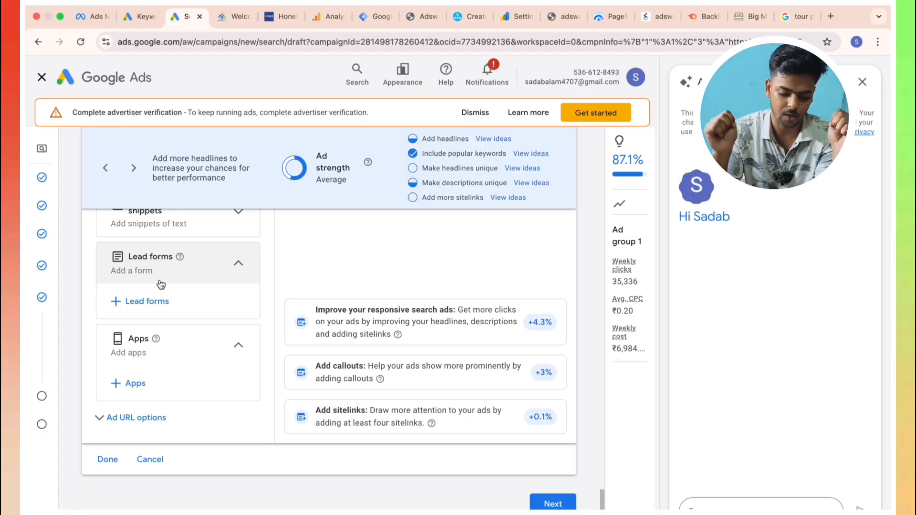
{"action": "scroll", "coordinate": [205, 306], "scroll_direction": "up", "scroll_amount": 15}
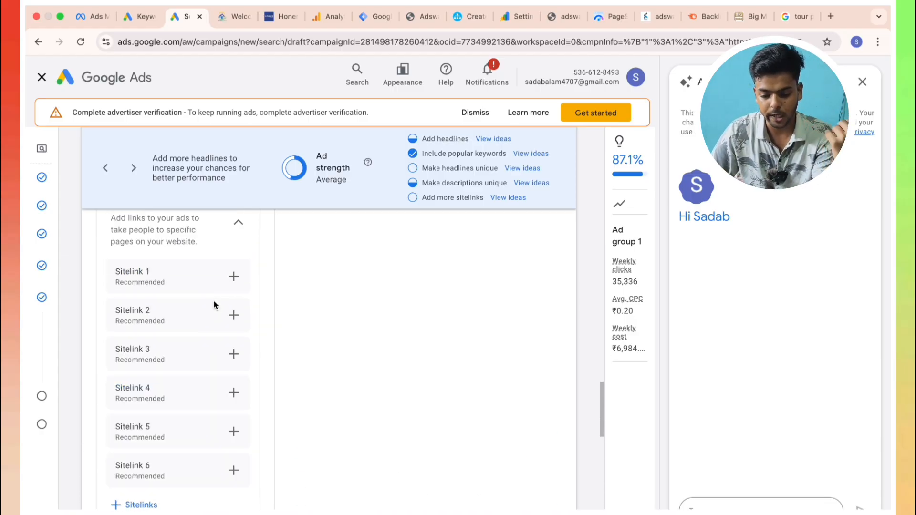
{"action": "scroll", "coordinate": [213, 305], "scroll_direction": "up", "scroll_amount": 20}
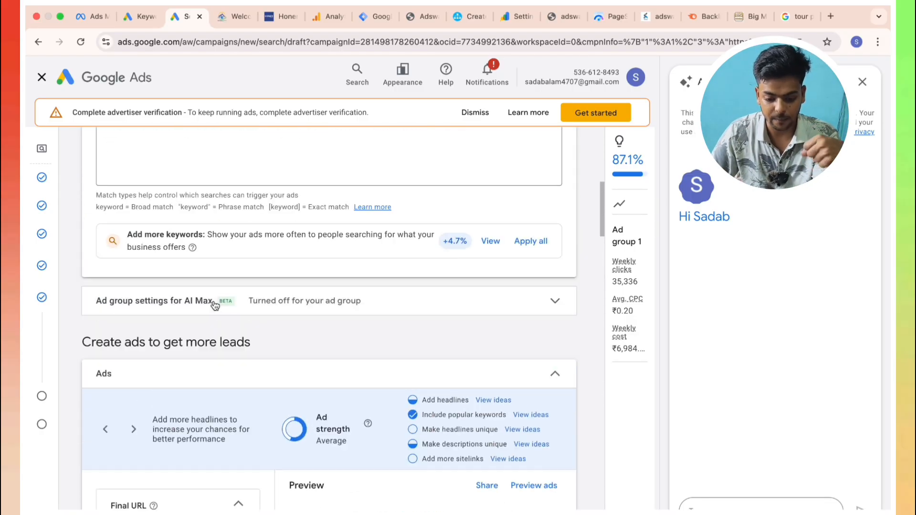
{"action": "scroll", "coordinate": [214, 302], "scroll_direction": "up", "scroll_amount": 3}
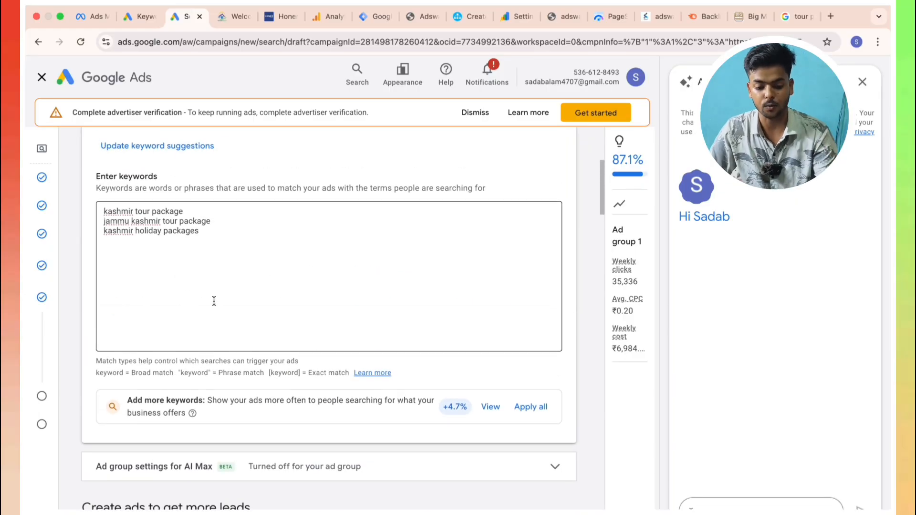
{"action": "scroll", "coordinate": [214, 302], "scroll_direction": "down", "scroll_amount": 4}
{"action": "scroll", "coordinate": [213, 305], "scroll_direction": "down", "scroll_amount": 20}
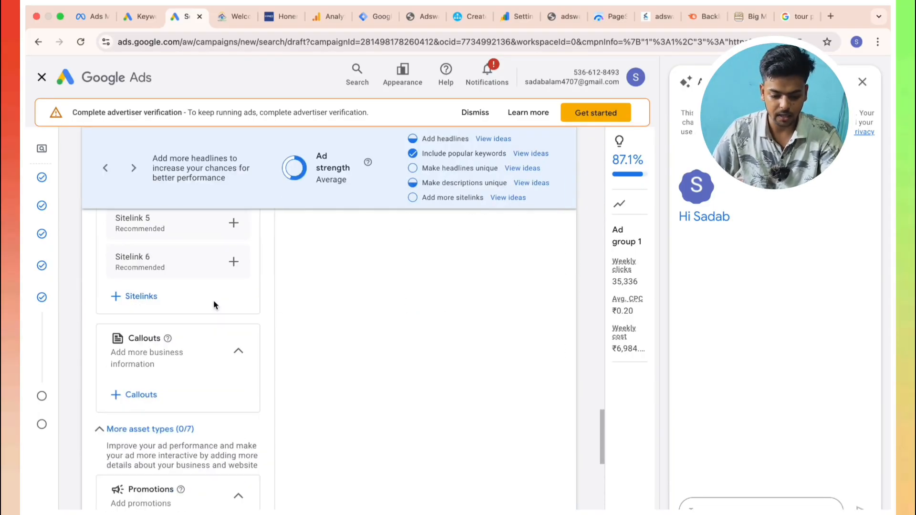
{"action": "scroll", "coordinate": [213, 304], "scroll_direction": "down", "scroll_amount": 2}
Step: Finish the ad and continue to the budget stage, completing the identity confirmation
{"action": "left_click", "coordinate": [107, 459]}
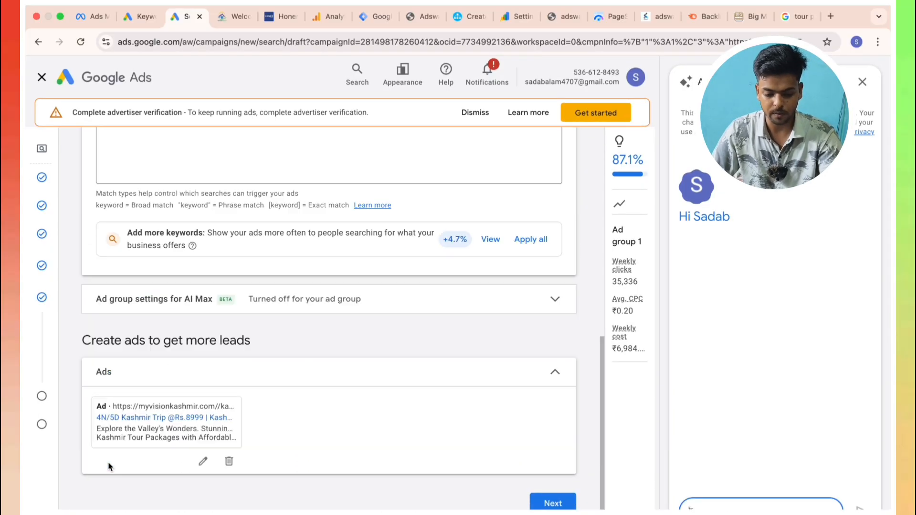
{"action": "left_click", "coordinate": [553, 503]}
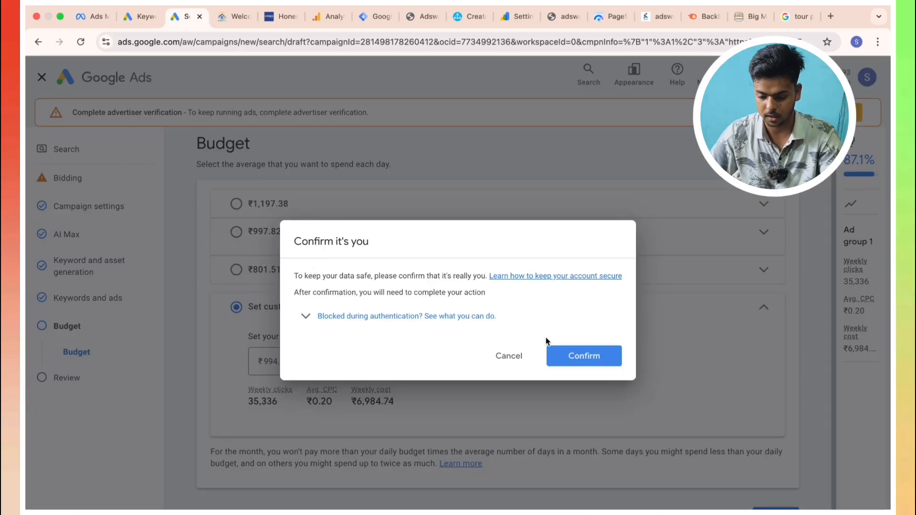
{"action": "left_click", "coordinate": [555, 357]}
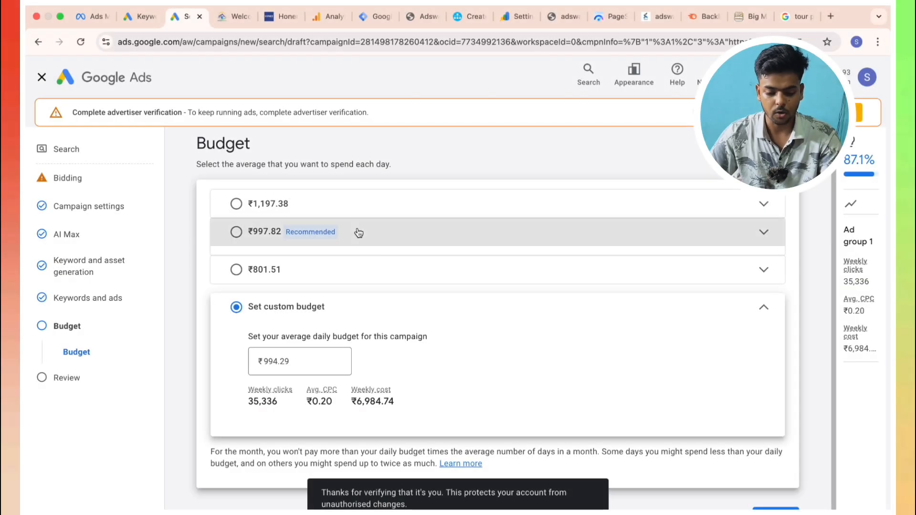
Step: Select the recommended average daily budget of ₹997.82 and publish the campaign, confirming the publication
{"action": "left_click", "coordinate": [356, 234]}
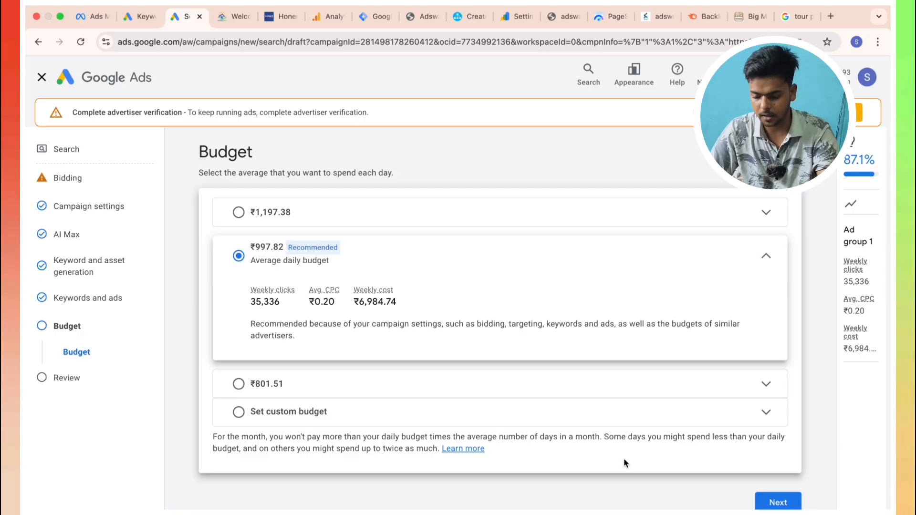
{"action": "left_click", "coordinate": [776, 502]}
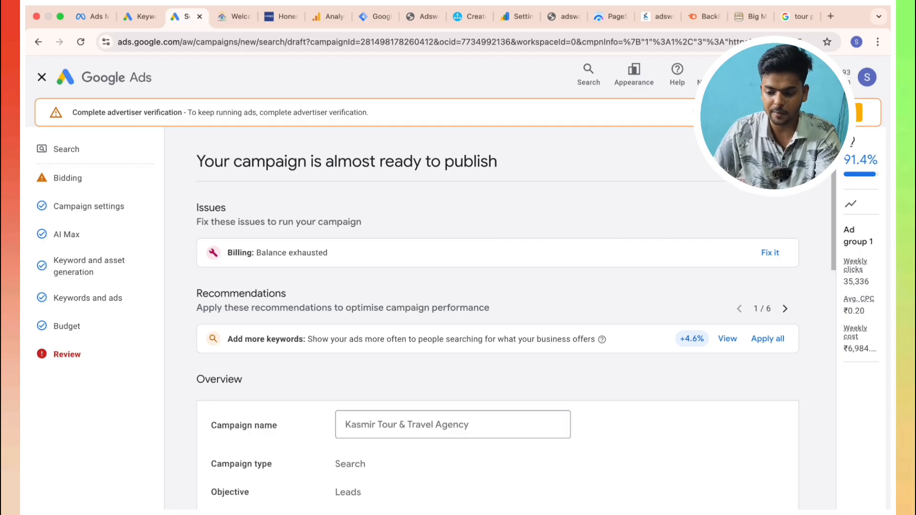
{"action": "left_click", "coordinate": [762, 161]}
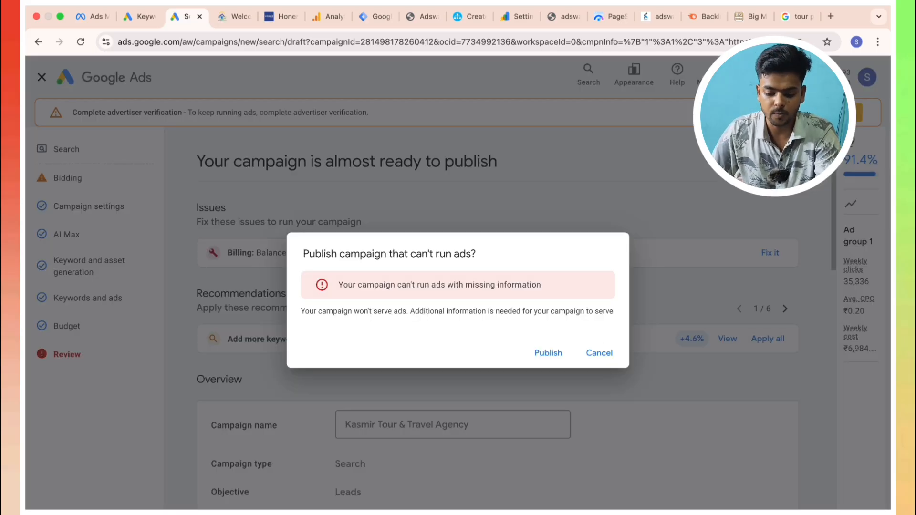
{"action": "left_click", "coordinate": [548, 353]}
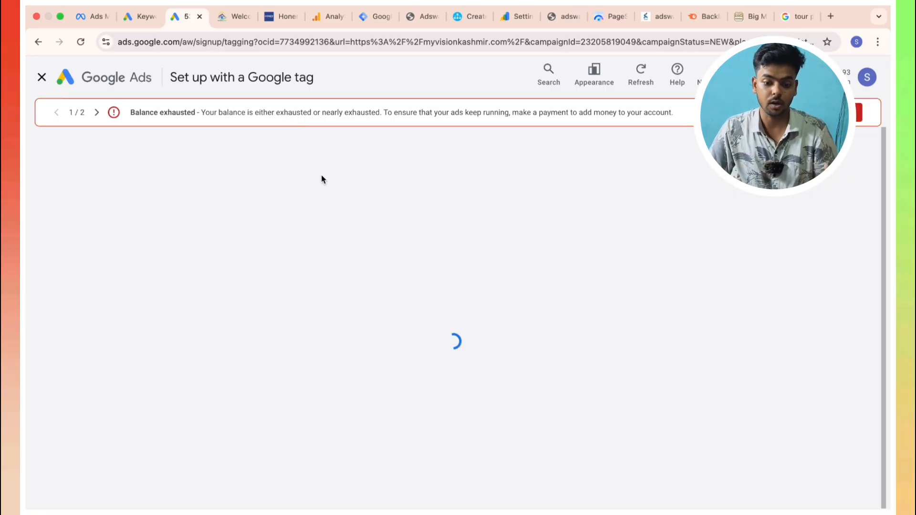
Step: Leave the Google tag setup and open the overview of the Kasmir Tour & Travel Agency campaign
{"action": "left_click", "coordinate": [39, 78]}
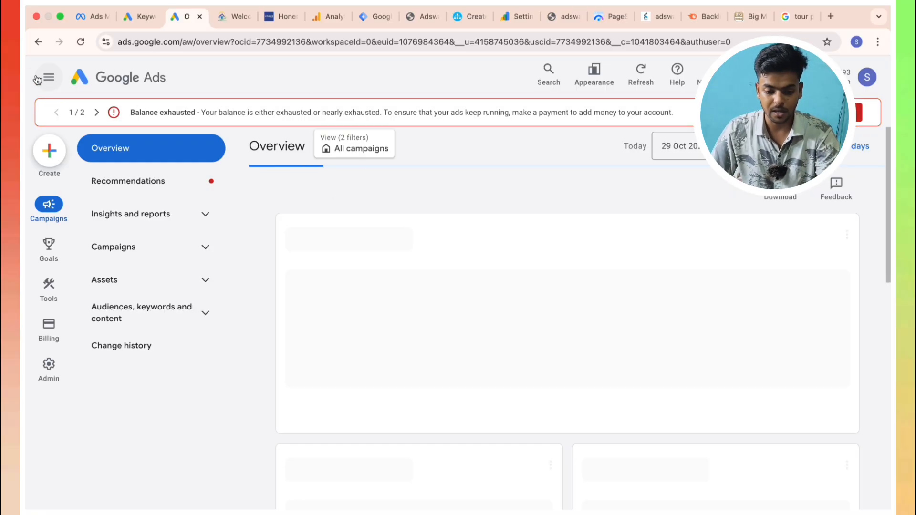
{"action": "left_click", "coordinate": [378, 160]}
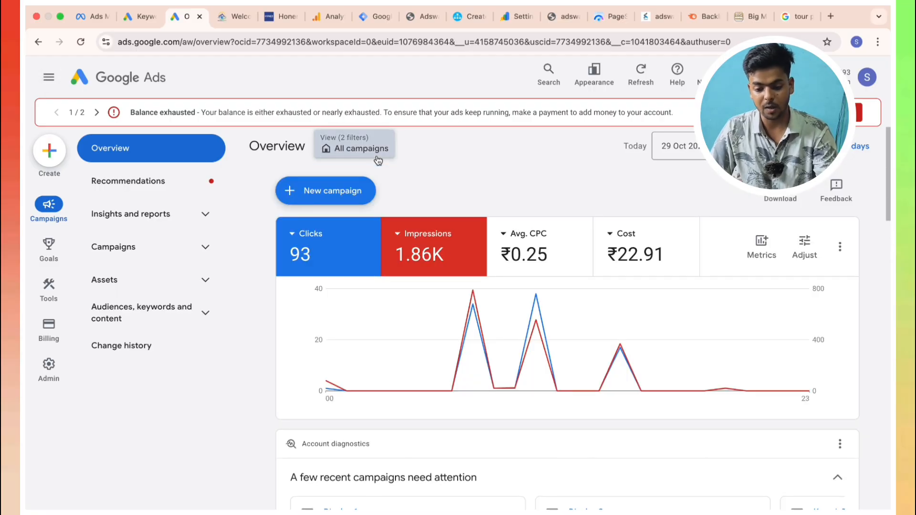
{"action": "left_click", "coordinate": [399, 152]}
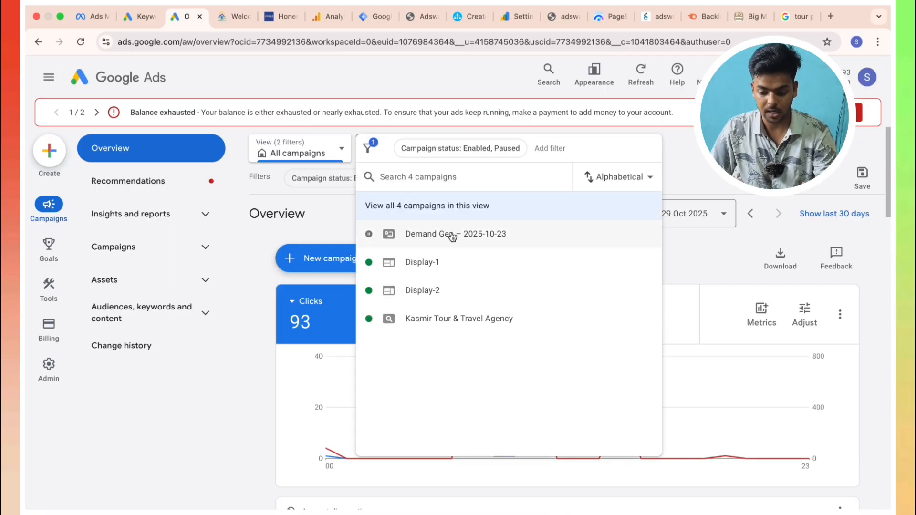
{"action": "left_click", "coordinate": [439, 318]}
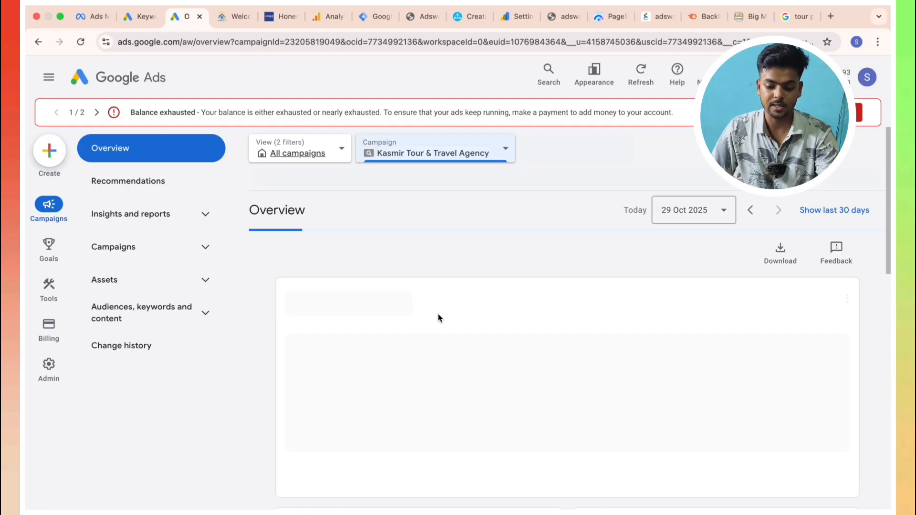
{"action": "scroll", "coordinate": [495, 313], "scroll_direction": "down", "scroll_amount": 1}
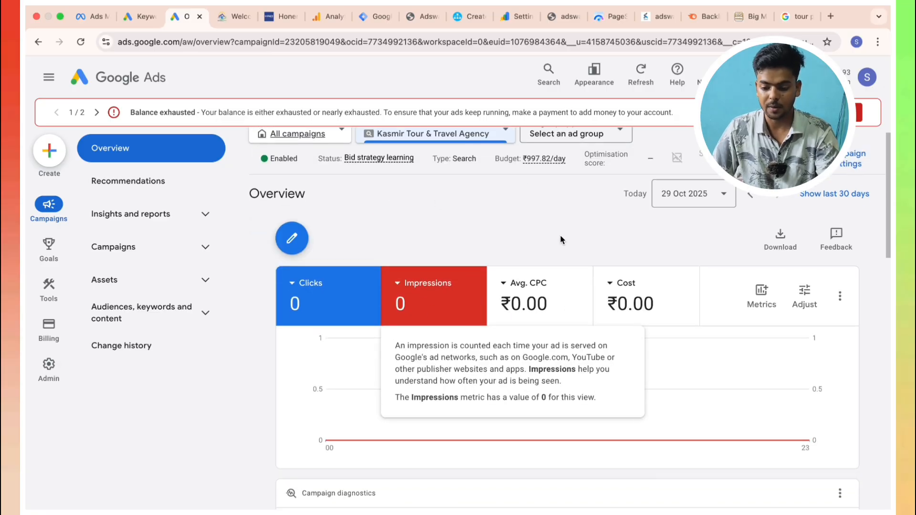
{"action": "scroll", "coordinate": [430, 310], "scroll_direction": "up", "scroll_amount": 1}
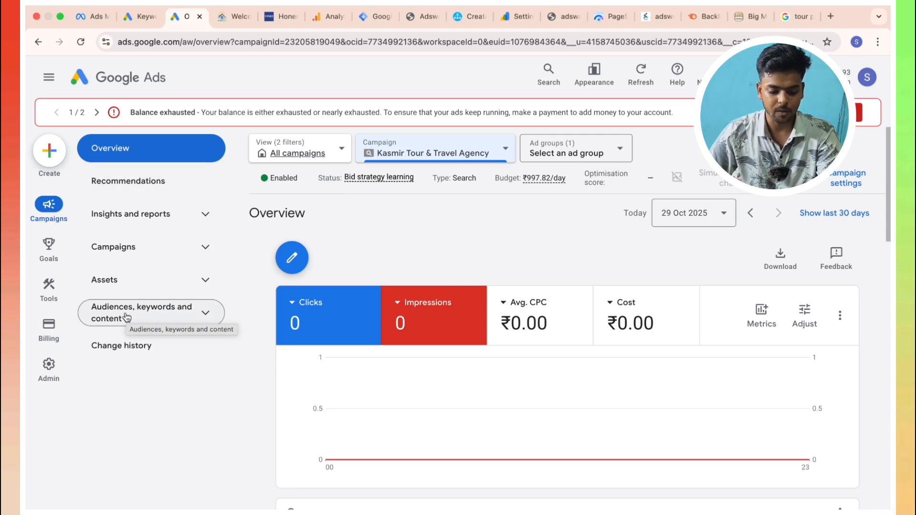
Step: Open the campaign's keyword list
{"action": "left_click", "coordinate": [154, 315]}
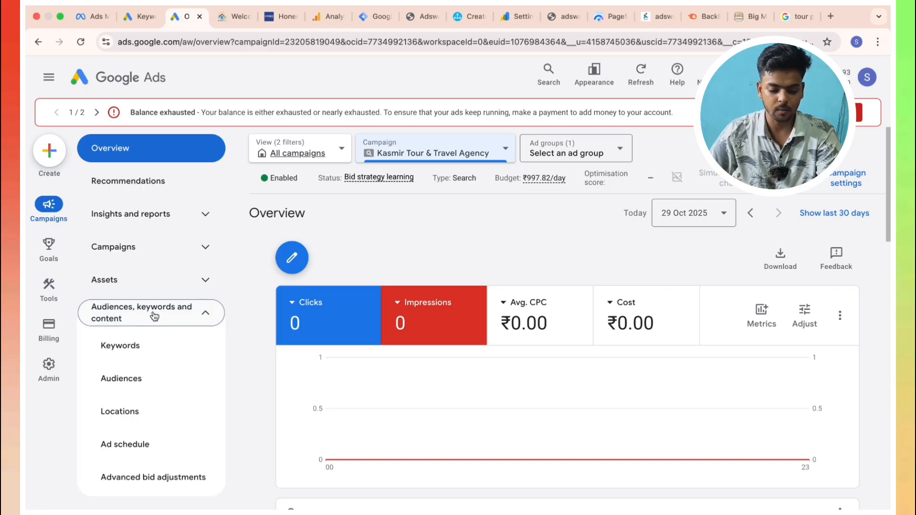
{"action": "left_click", "coordinate": [148, 345]}
{"action": "scroll", "coordinate": [358, 273], "scroll_direction": "down", "scroll_amount": 2}
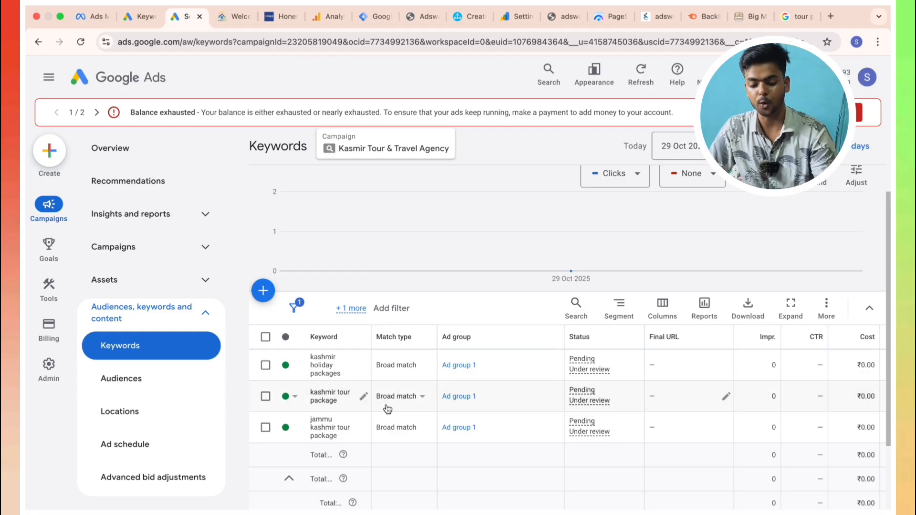
Step: Change the match type of all three Kashmir keywords to Phrase match without keeping duplicates of the originals
{"action": "left_click", "coordinate": [266, 336]}
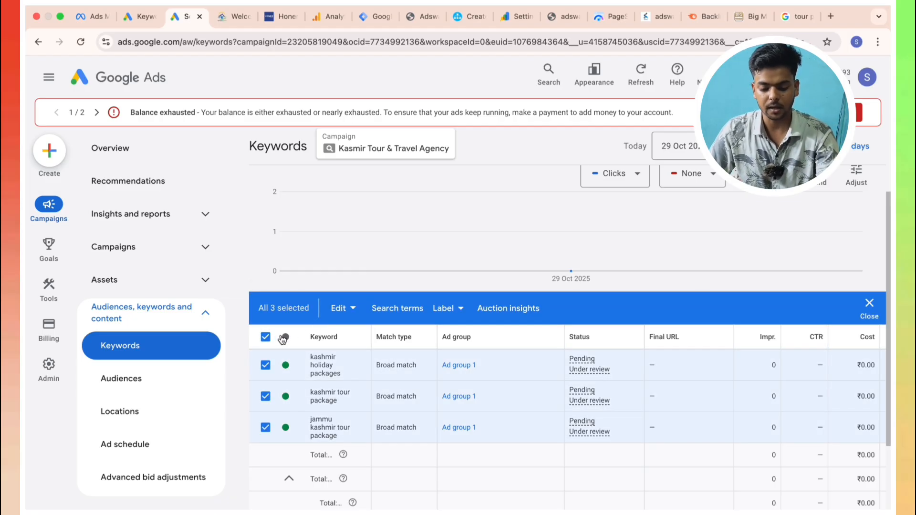
{"action": "left_click", "coordinate": [341, 308]}
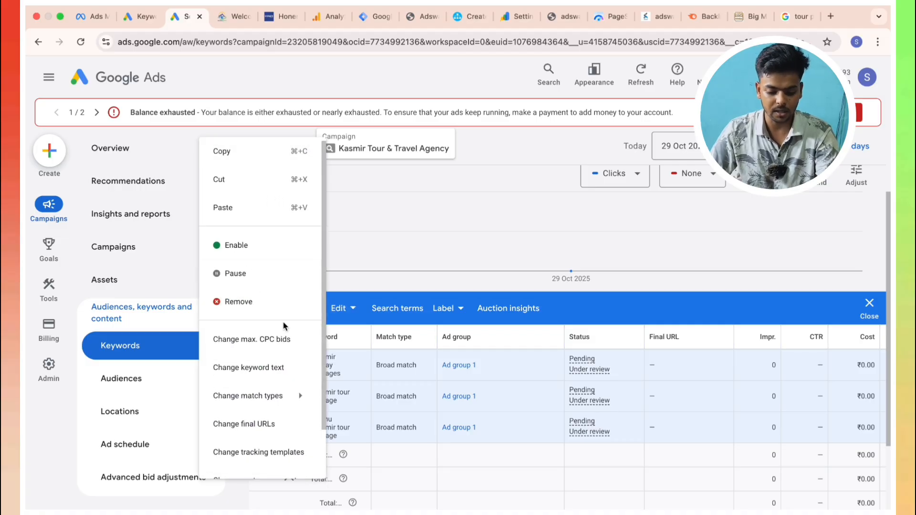
{"action": "mouse_move", "coordinate": [270, 394]}
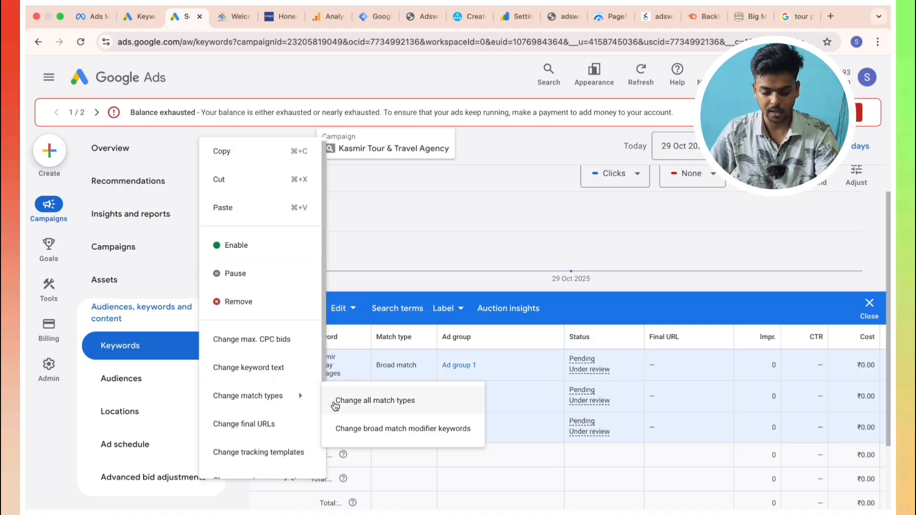
{"action": "left_click", "coordinate": [369, 407]}
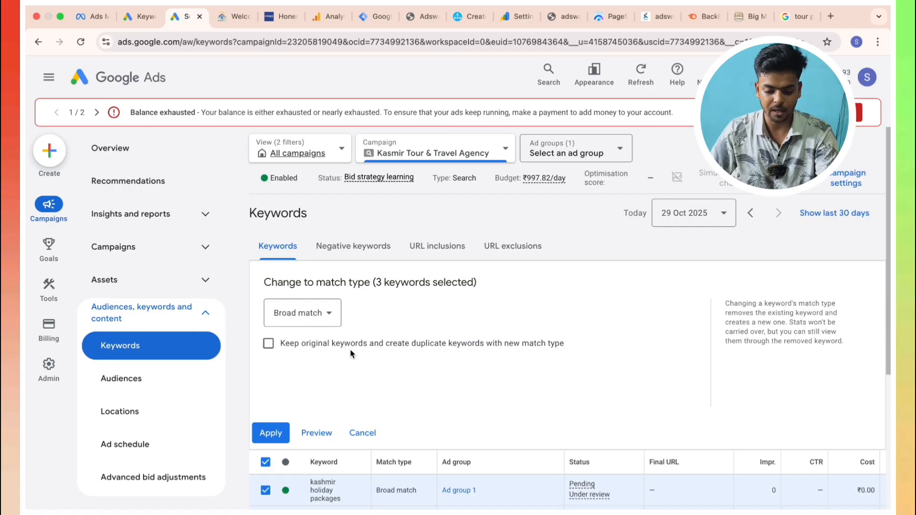
{"action": "left_click", "coordinate": [310, 313]}
{"action": "left_click", "coordinate": [309, 380]}
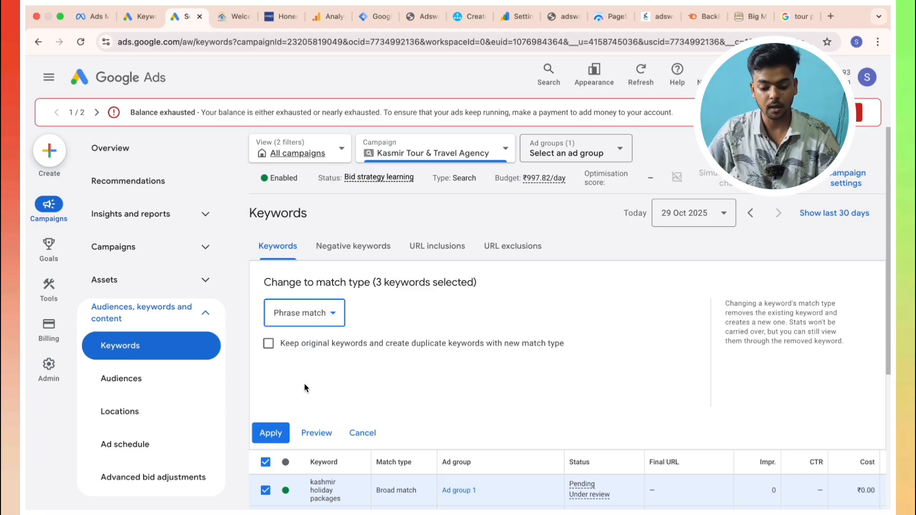
{"action": "left_click", "coordinate": [270, 433]}
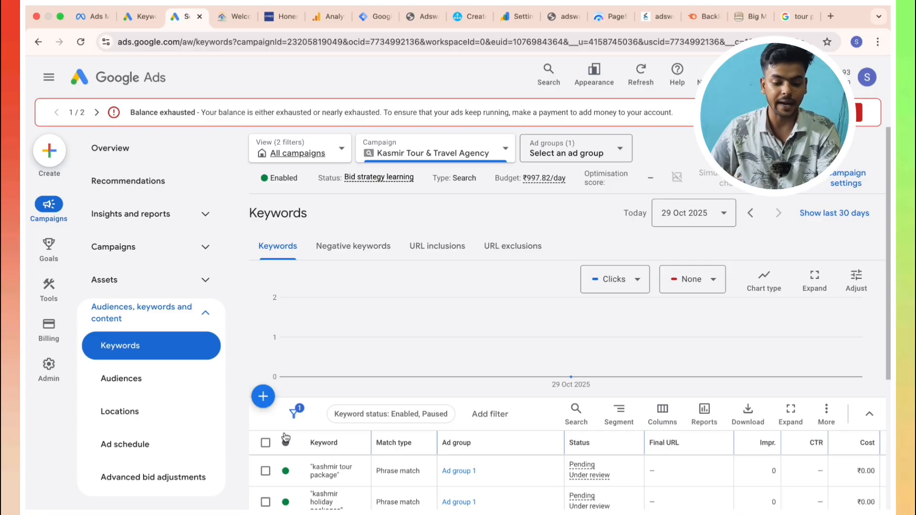
Step: Open the ad groups of the Kasmir Tour & Travel Agency campaign and start creating a new ad group
{"action": "left_click", "coordinate": [158, 249]}
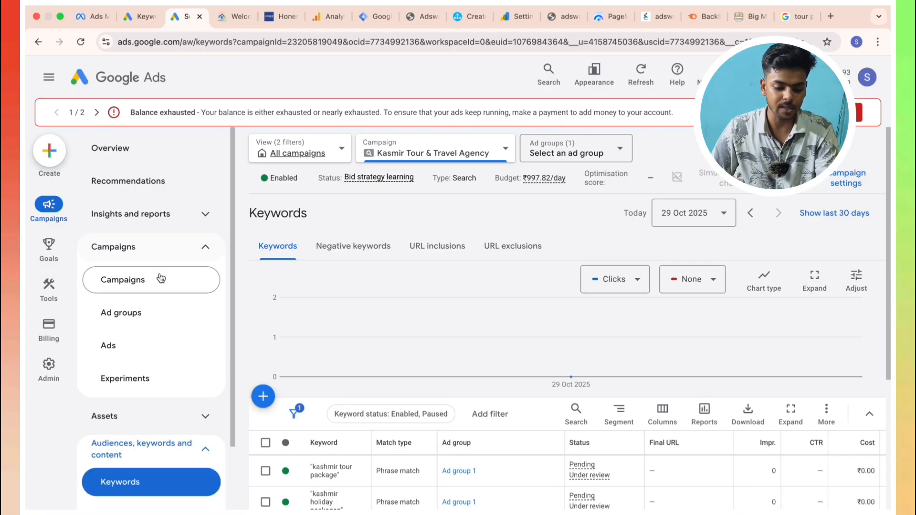
{"action": "left_click", "coordinate": [136, 317]}
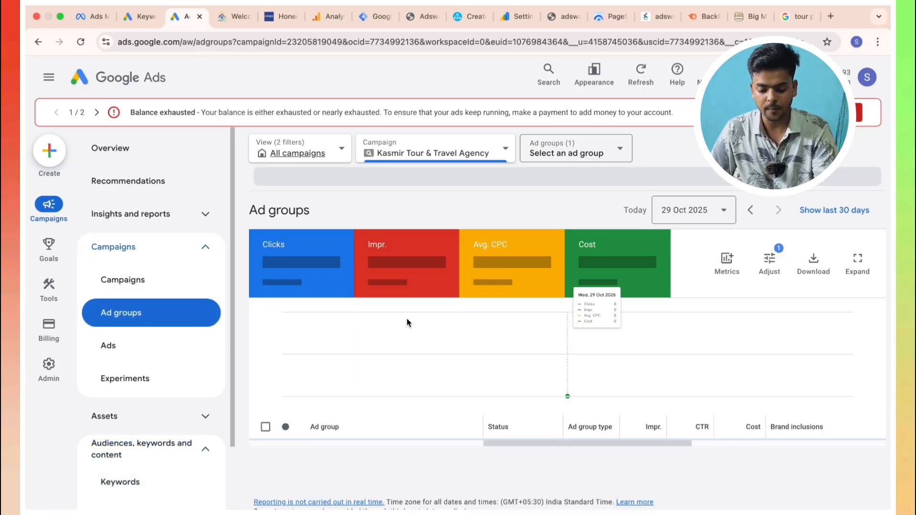
{"action": "scroll", "coordinate": [388, 360], "scroll_direction": "down", "scroll_amount": 1}
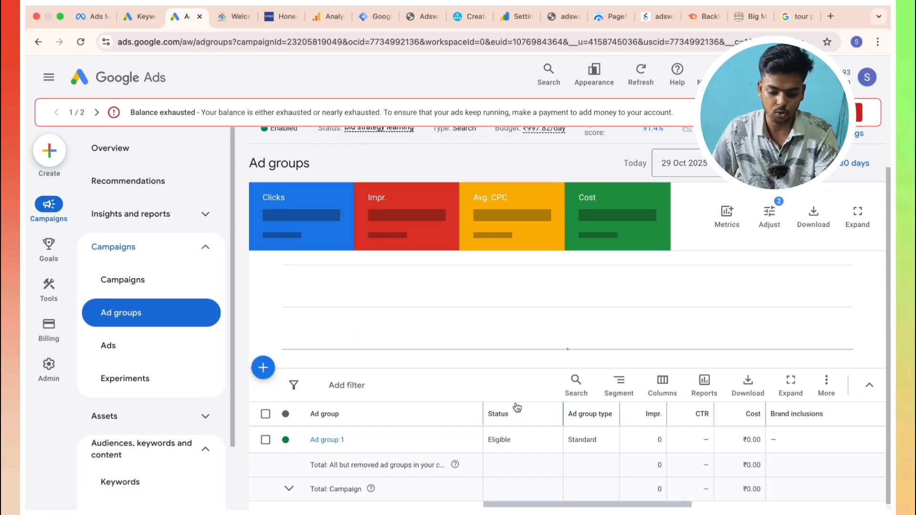
{"action": "left_click", "coordinate": [263, 367]}
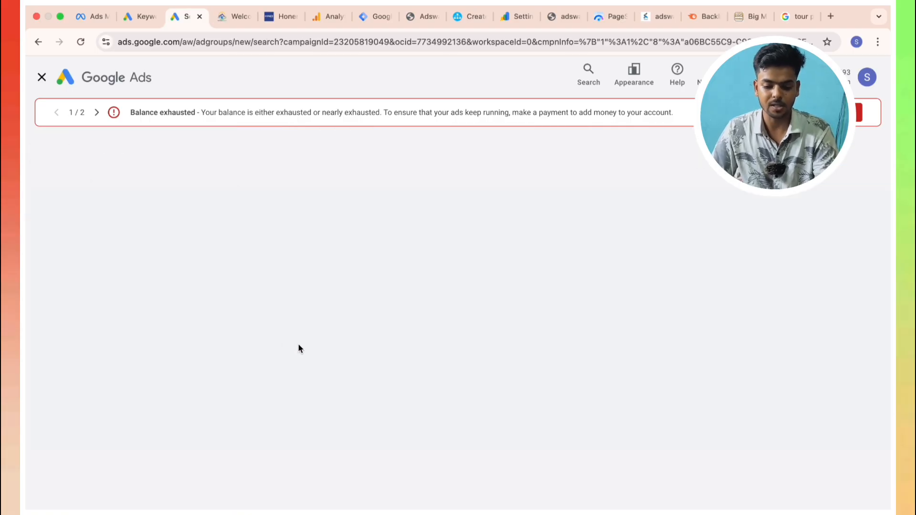